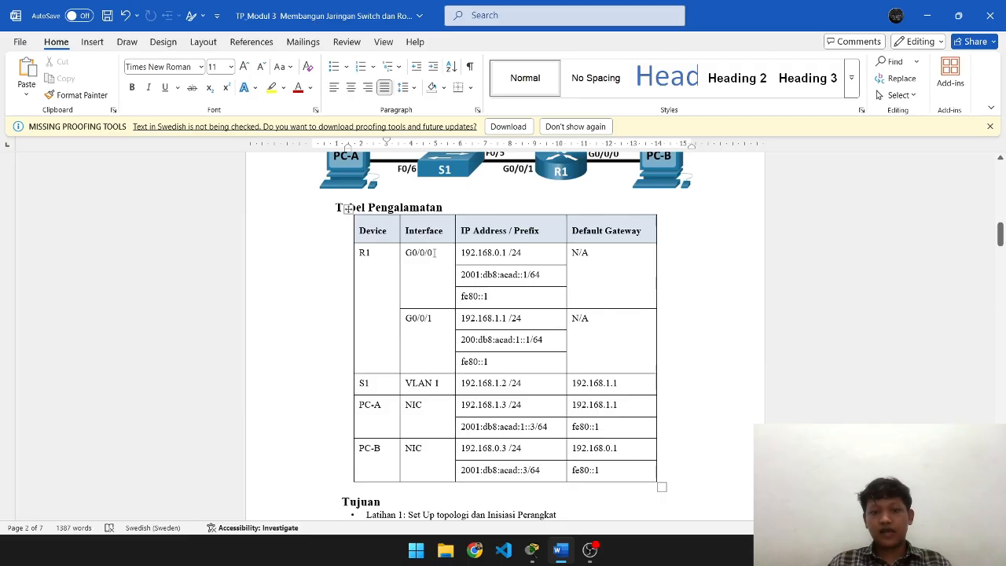
# - Read the lab sheet's addressing table and equipment list down to Latihan 1, then bring Packet Tracer forward
pyautogui.scroll(-4, 618, 333)
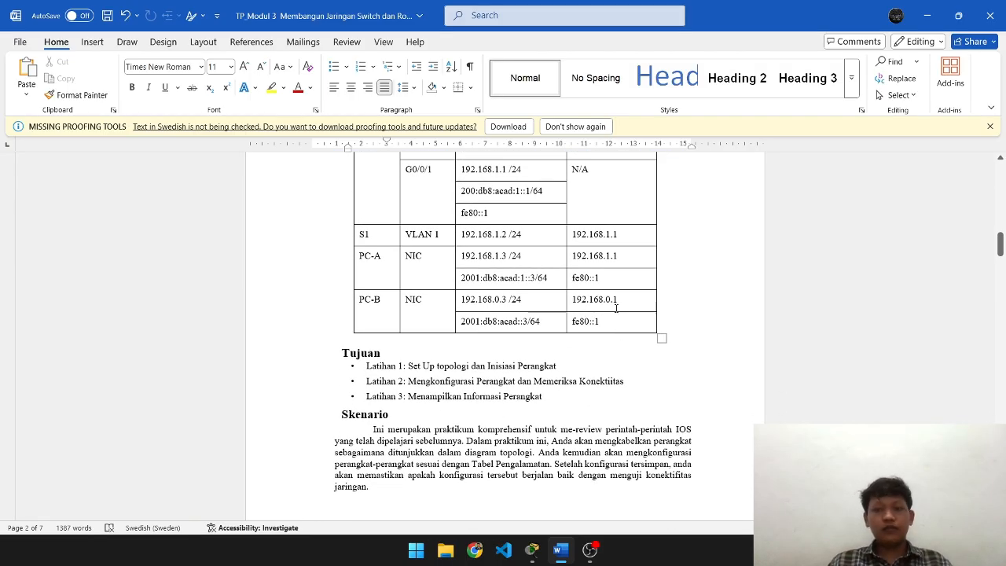
pyautogui.scroll(-2, 616, 308)
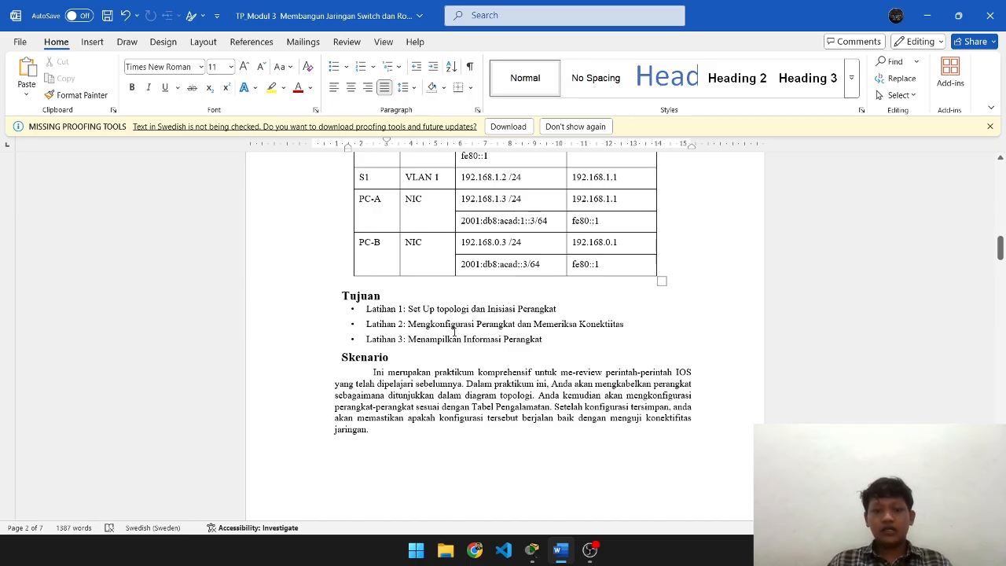
pyautogui.scroll(-4, 580, 321)
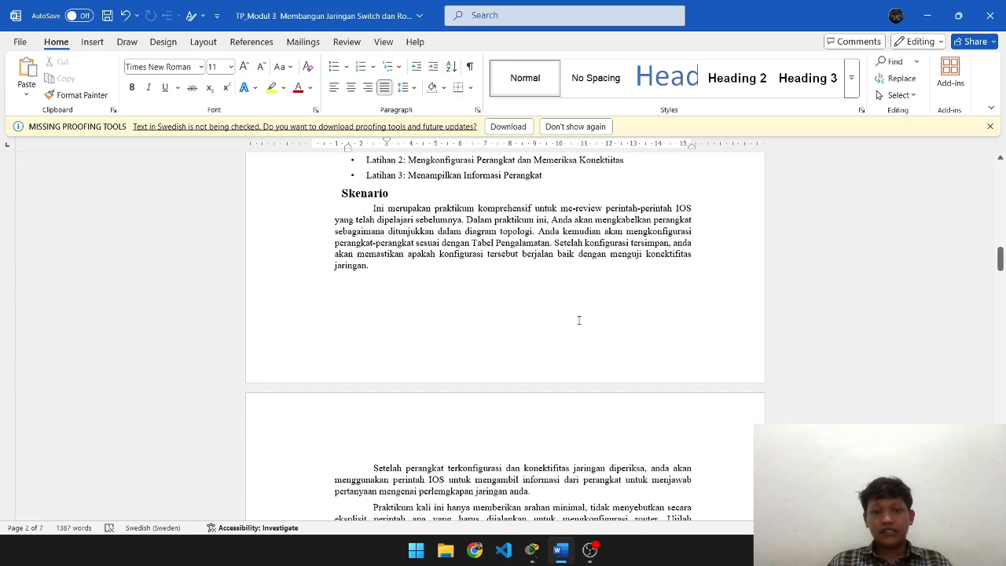
pyautogui.scroll(-8, 580, 320)
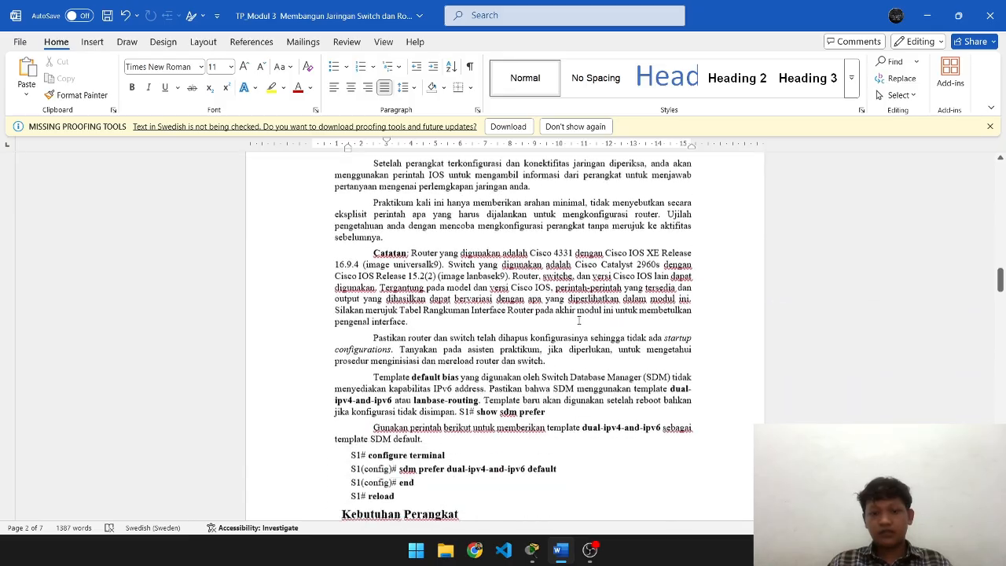
pyautogui.scroll(-2, 579, 322)
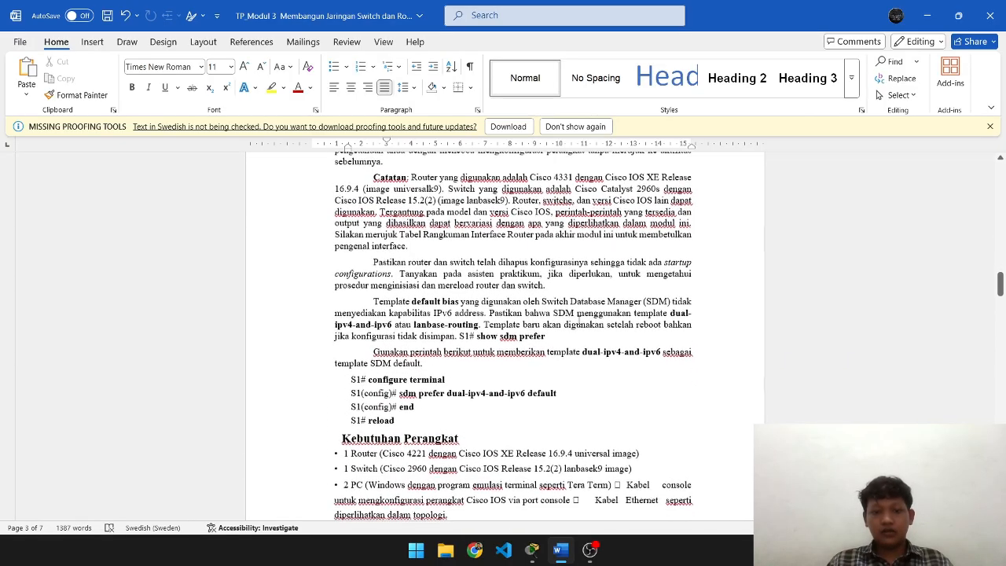
pyautogui.scroll(-2, 579, 322)
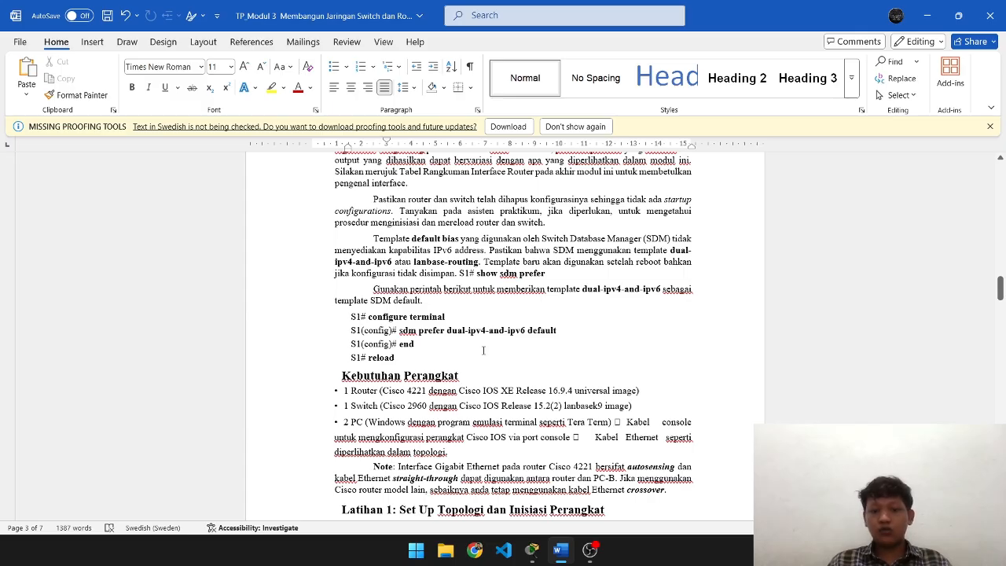
pyautogui.scroll(-1, 486, 351)
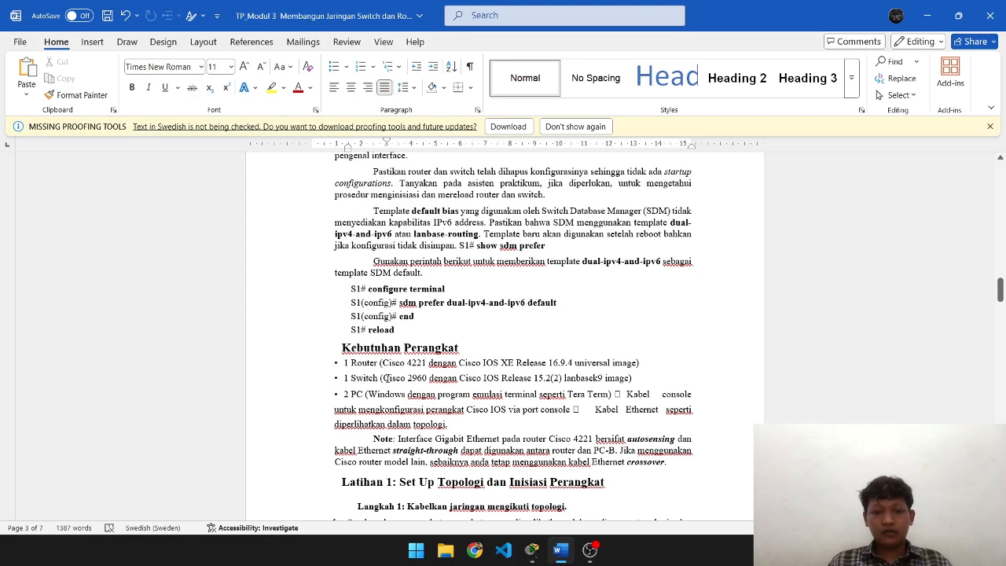
pyautogui.scroll(-2, 420, 399)
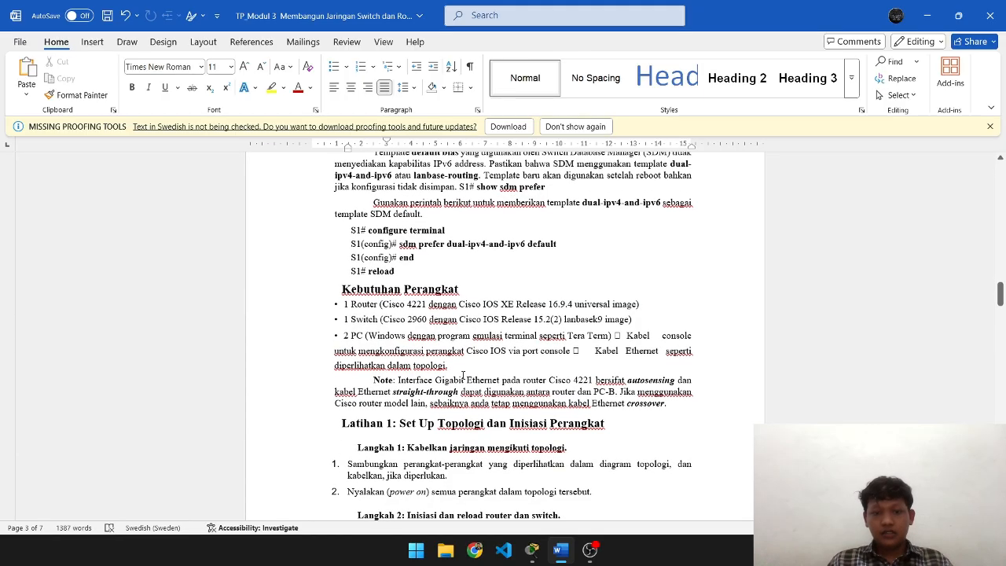
pyautogui.hotkey('alt', 'Tab')
pyautogui.press('Tab')
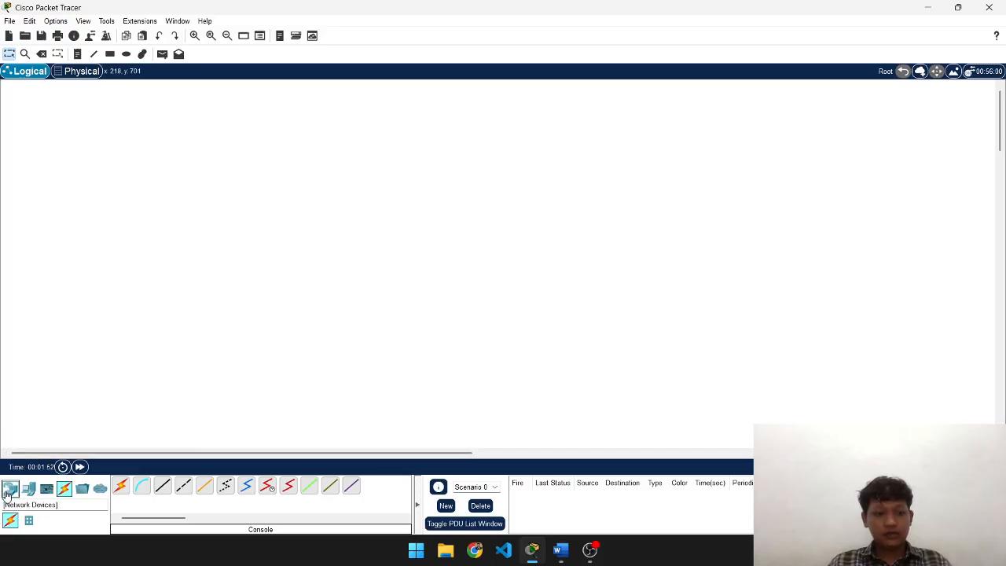
# - Place two PCs from End Devices and name them PC-A and PC-B
pyautogui.click(6, 493)
pyautogui.click(32, 489)
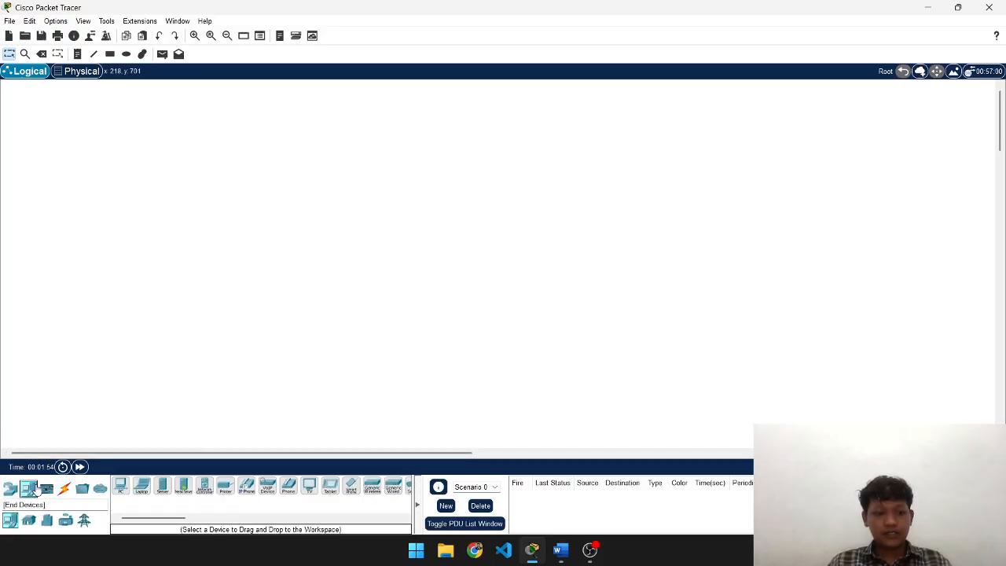
pyautogui.moveTo(120, 485); pyautogui.dragTo(177, 216)
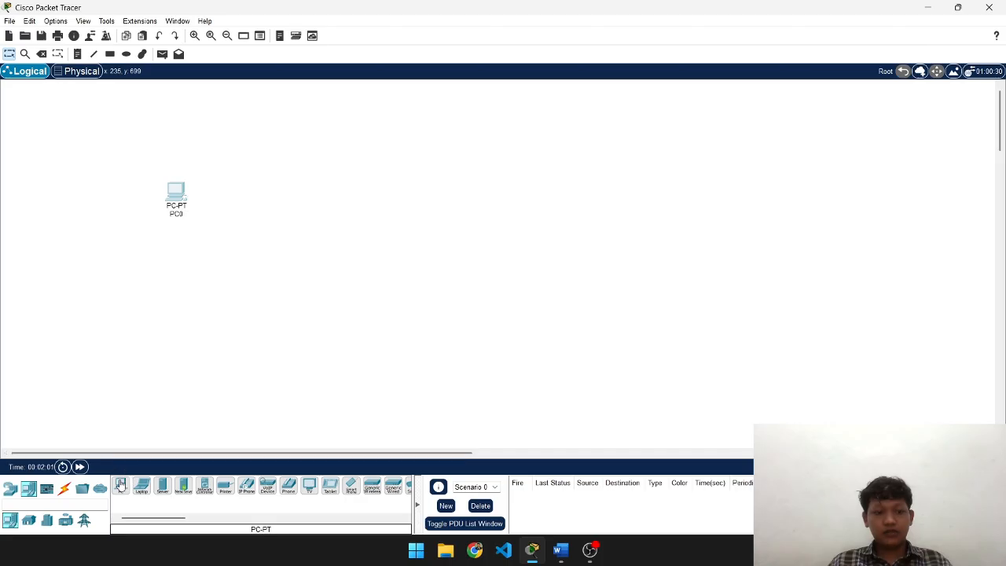
pyautogui.moveTo(120, 485); pyautogui.dragTo(381, 216)
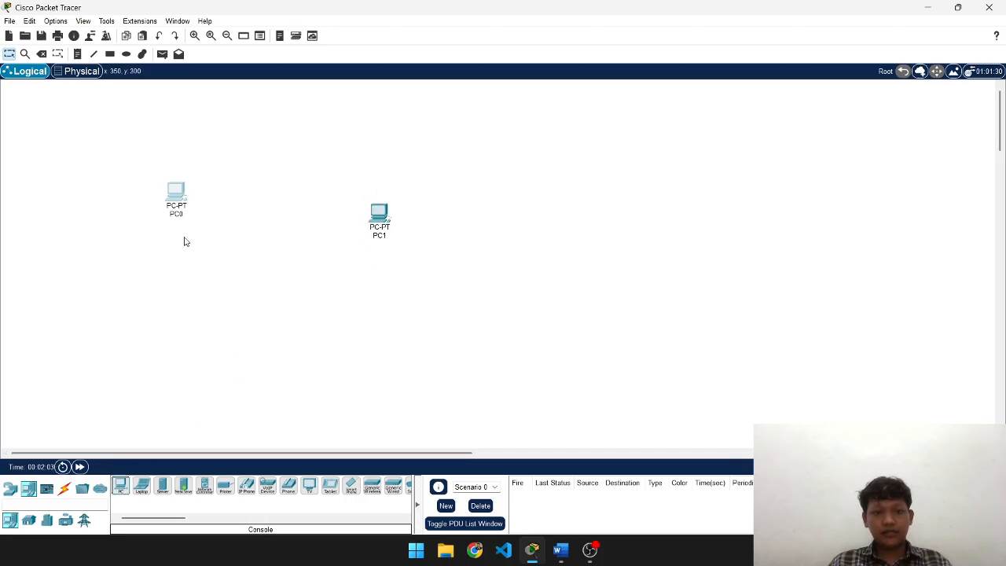
pyautogui.click(178, 215)
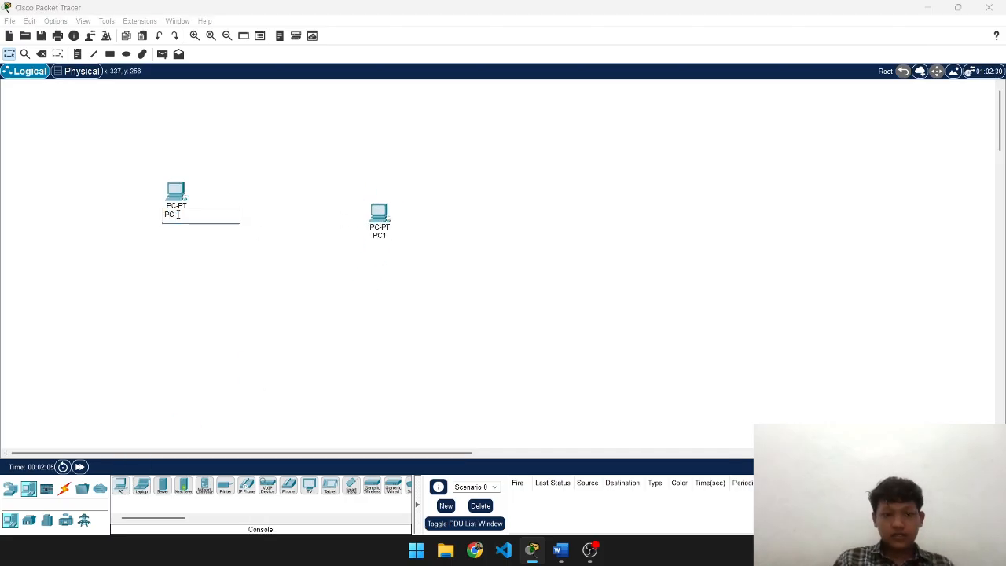
pyautogui.click(376, 237)
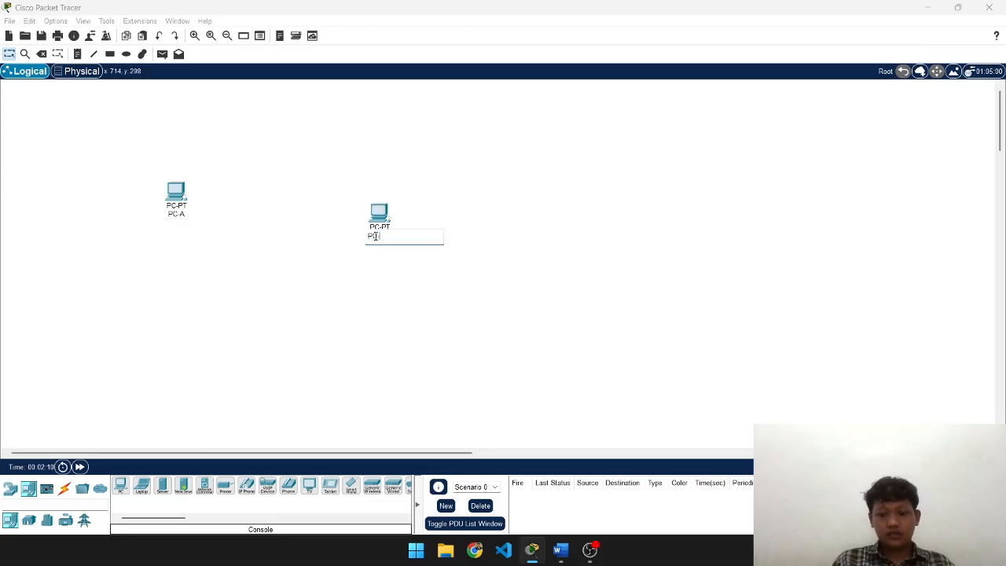
# - Check the lab document's topology for the required devices
pyautogui.hotkey('alt', 'Tab')
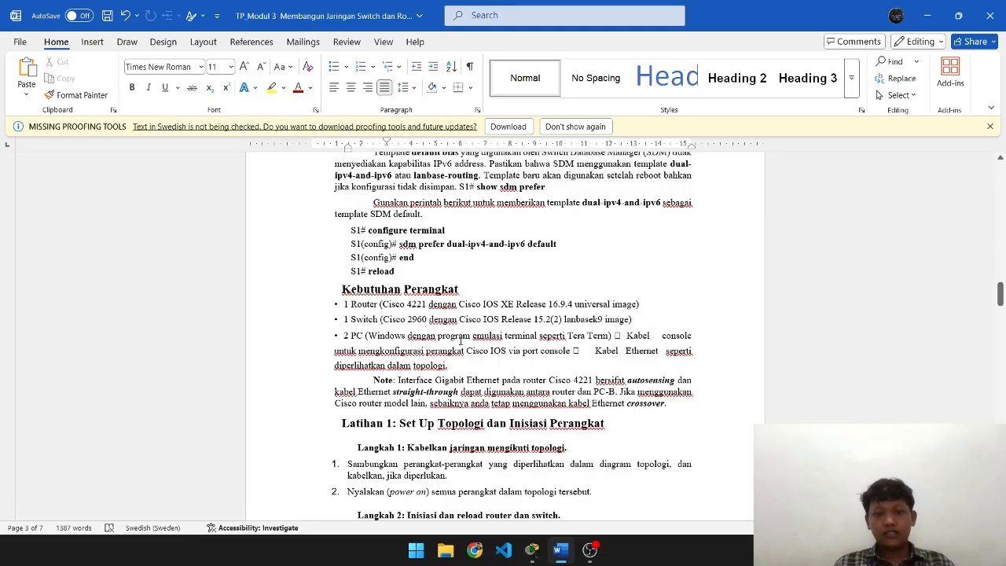
pyautogui.scroll(-3, 422, 330)
pyautogui.scroll(18, 422, 330)
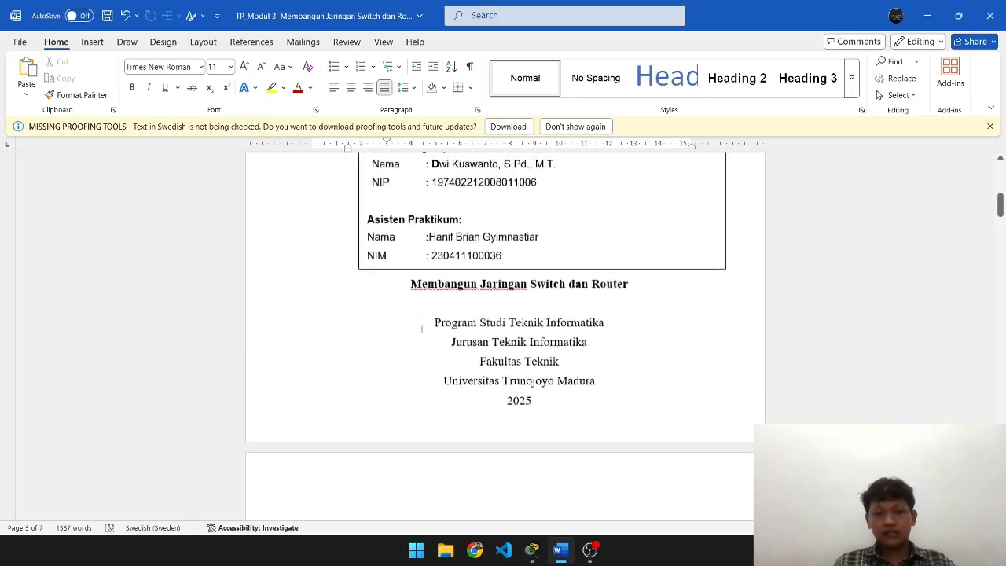
pyautogui.scroll(-5, 421, 330)
pyautogui.hotkey('alt', 'Tab')
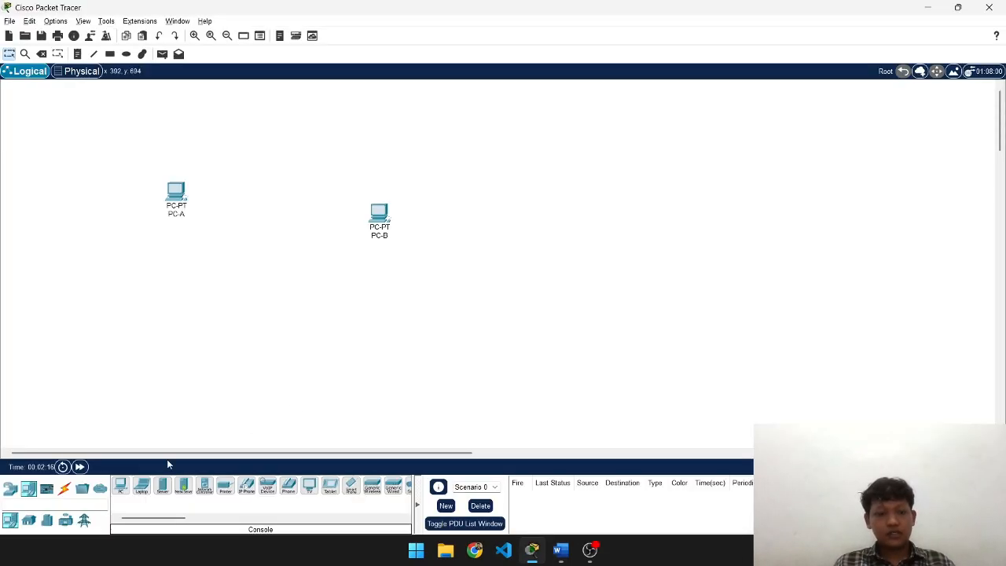
# - Add a 2960-24TT switch and an ISR4331 router between PC-A and PC-B
pyautogui.click(11, 492)
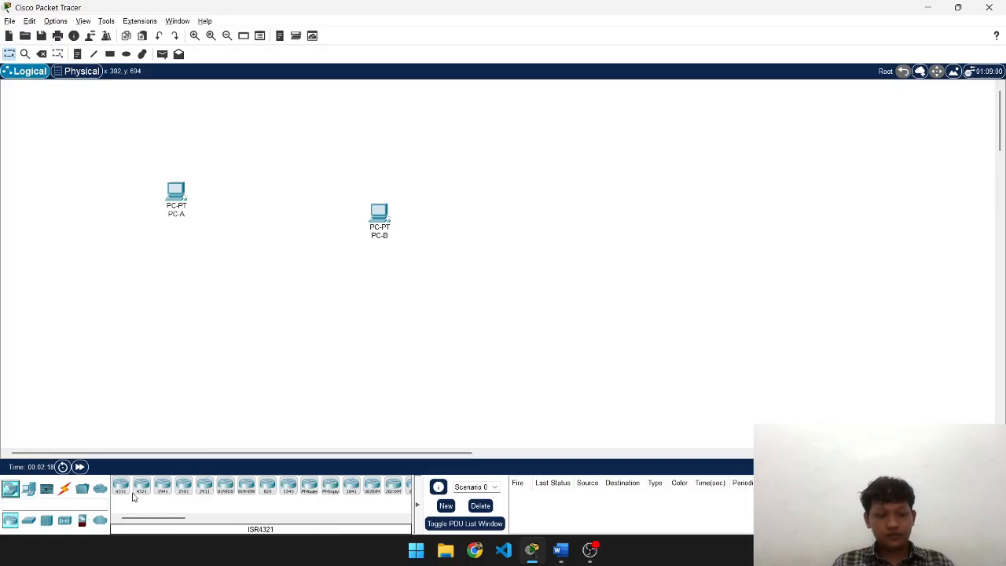
pyautogui.hotkey('alt', 'Tab')
pyautogui.hotkey('alt', 'Tab')
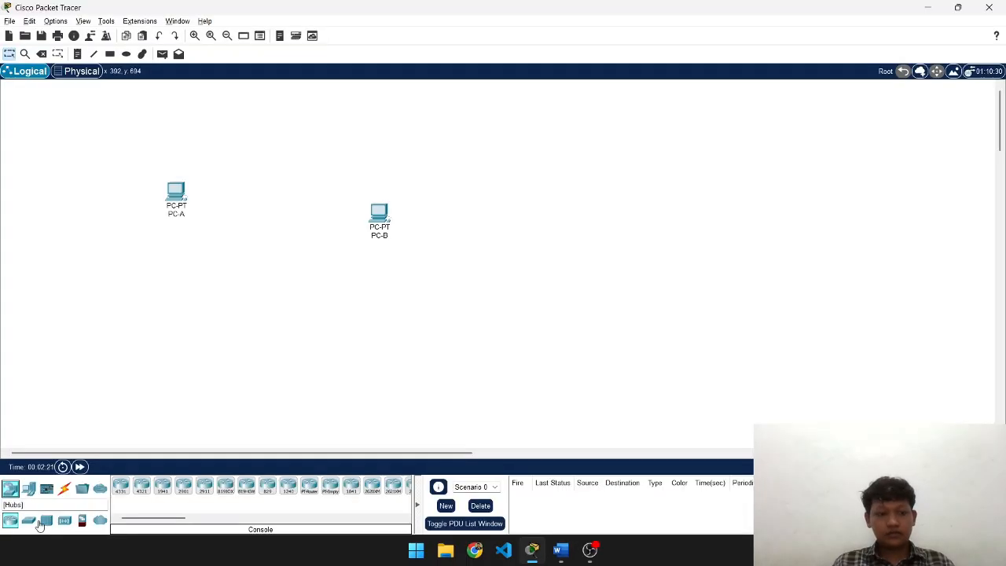
pyautogui.click(33, 521)
pyautogui.click(121, 487)
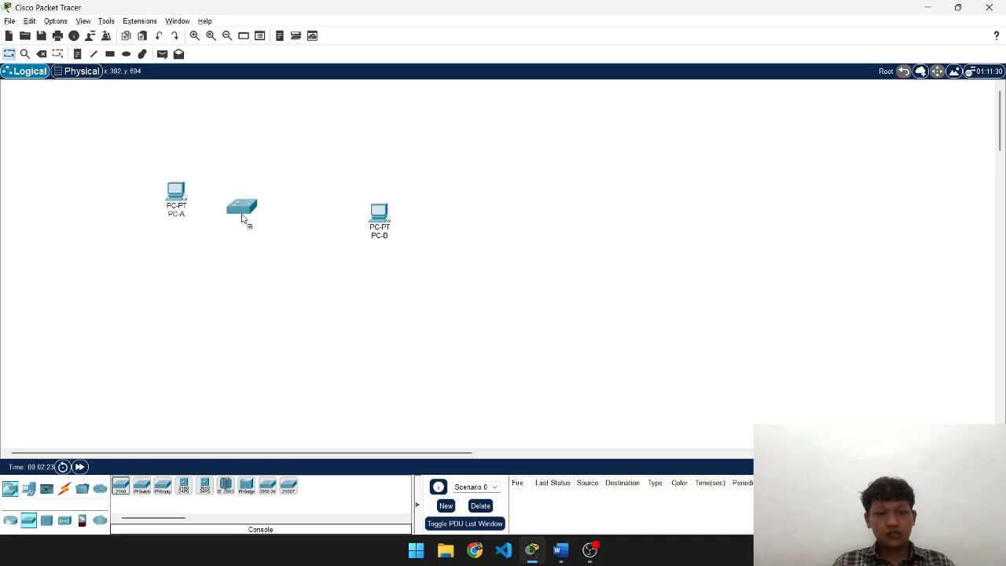
pyautogui.click(269, 200)
pyautogui.click(10, 525)
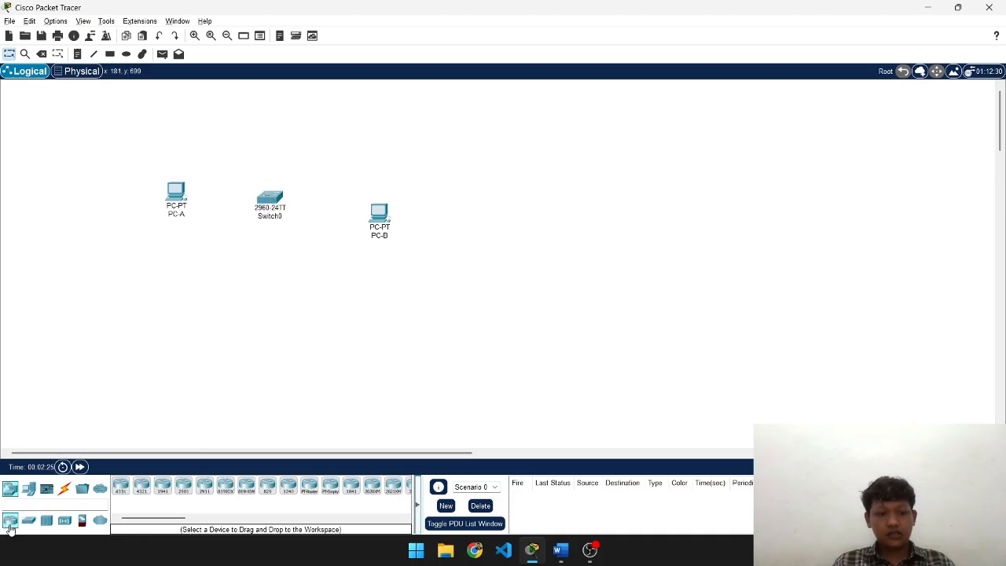
pyautogui.click(120, 487)
pyautogui.click(335, 189)
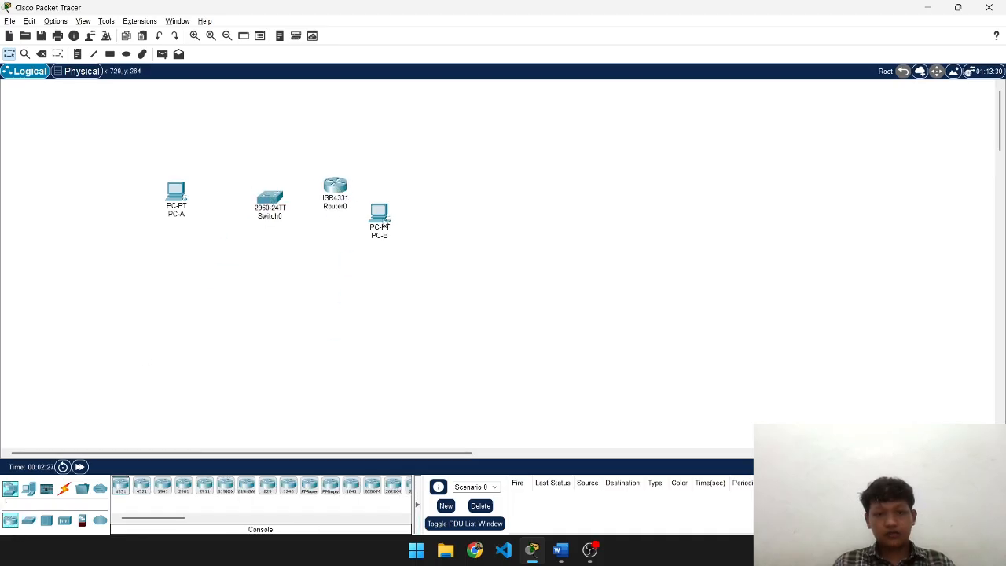
# - Space PC-A, the switch, the router and PC-B evenly in one row
pyautogui.moveTo(383, 226); pyautogui.dragTo(537, 202)
pyautogui.moveTo(350, 202); pyautogui.dragTo(423, 202)
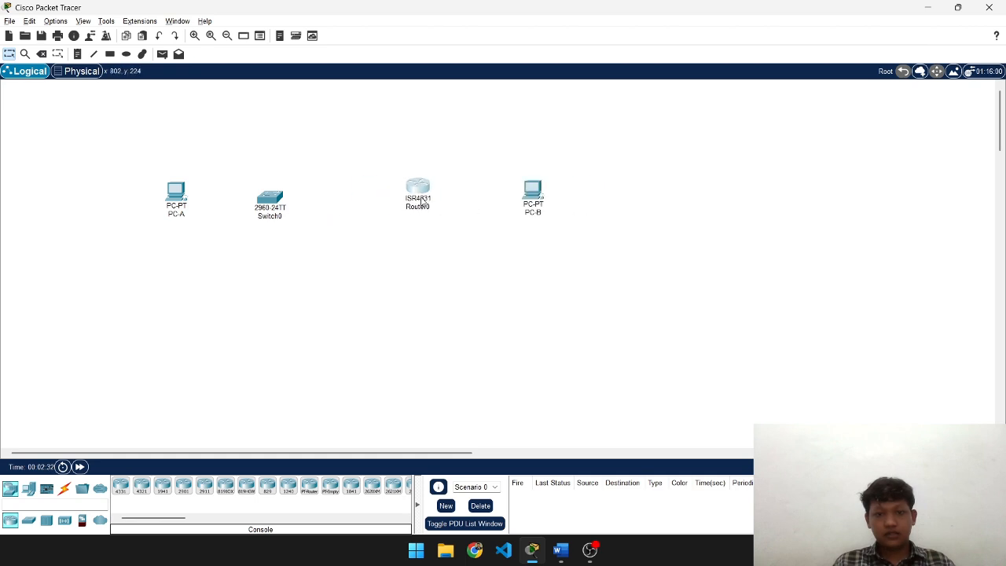
pyautogui.click(421, 201)
pyautogui.click(791, 79)
pyautogui.moveTo(281, 214); pyautogui.dragTo(312, 194)
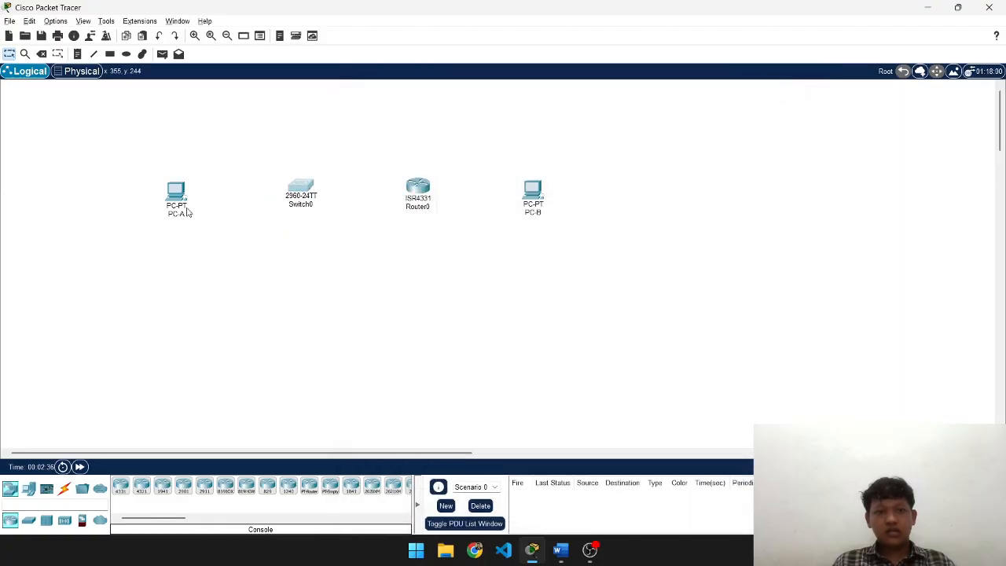
pyautogui.moveTo(185, 197); pyautogui.dragTo(209, 195)
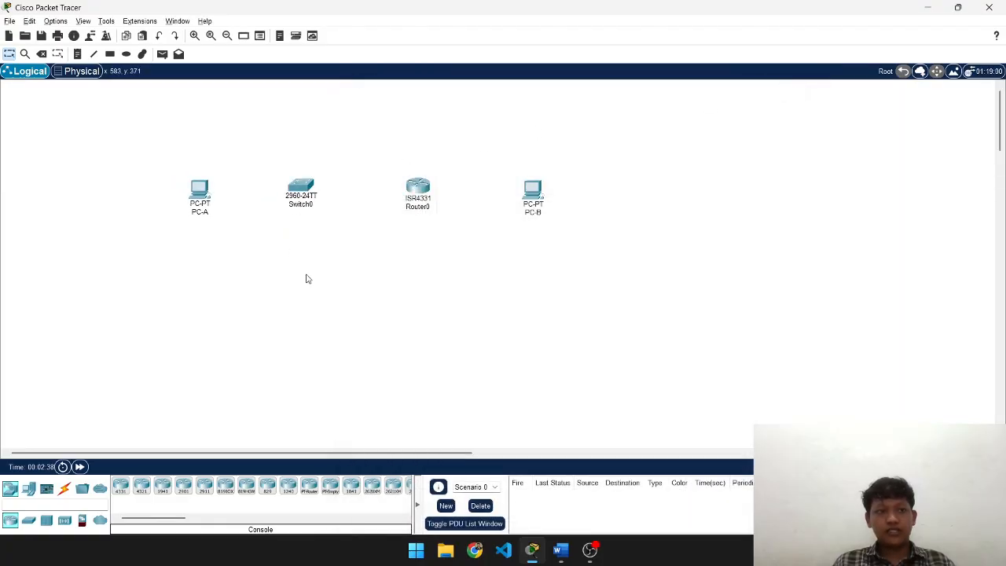
# - Scroll the lab document to Latihan 1 Langkah 1's cabling instructions, then return to Packet Tracer
pyautogui.hotkey('alt', 'Tab')
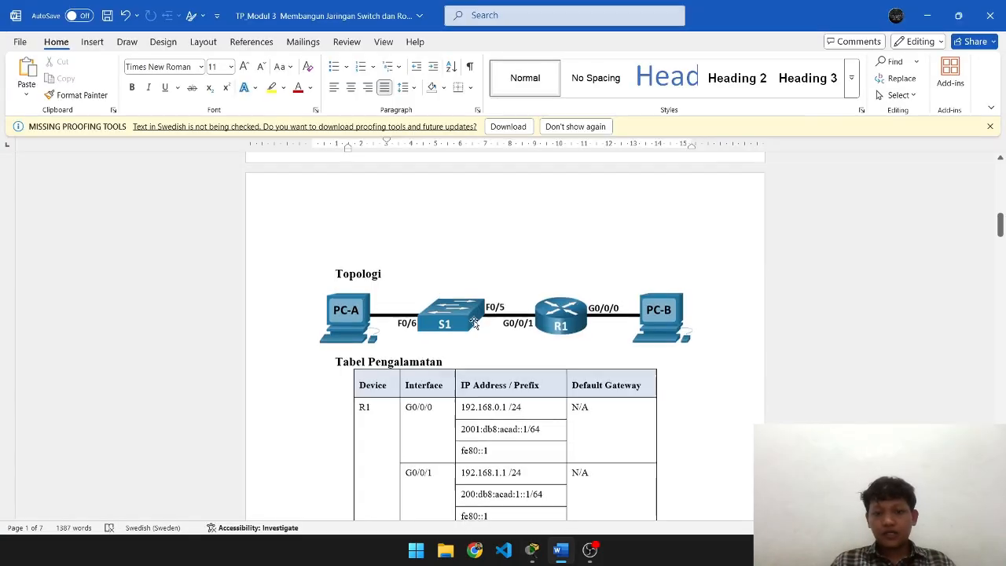
pyautogui.scroll(-5, 475, 320)
pyautogui.scroll(-15, 475, 320)
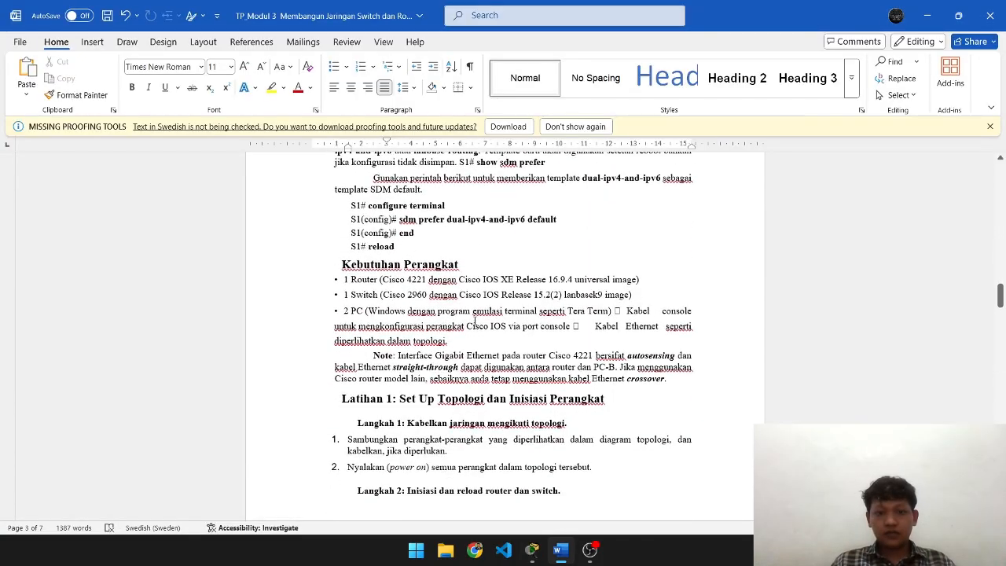
pyautogui.scroll(-1, 475, 320)
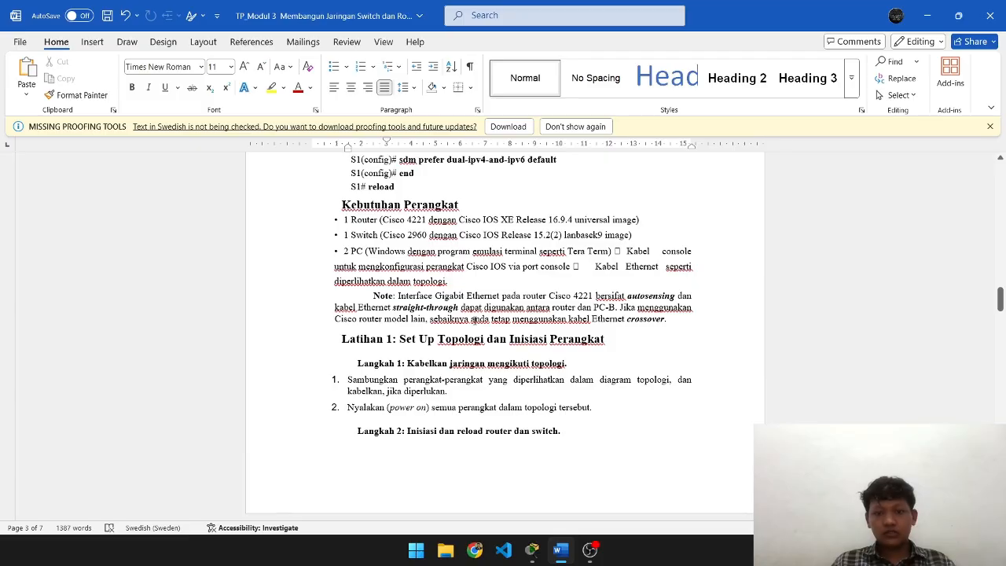
pyautogui.scroll(-1, 475, 320)
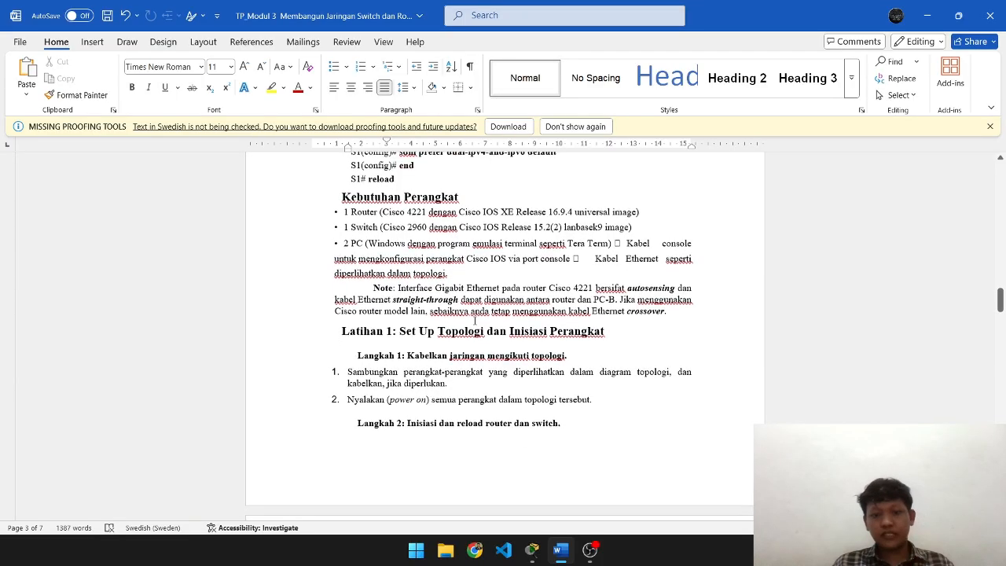
pyautogui.scroll(-2, 475, 319)
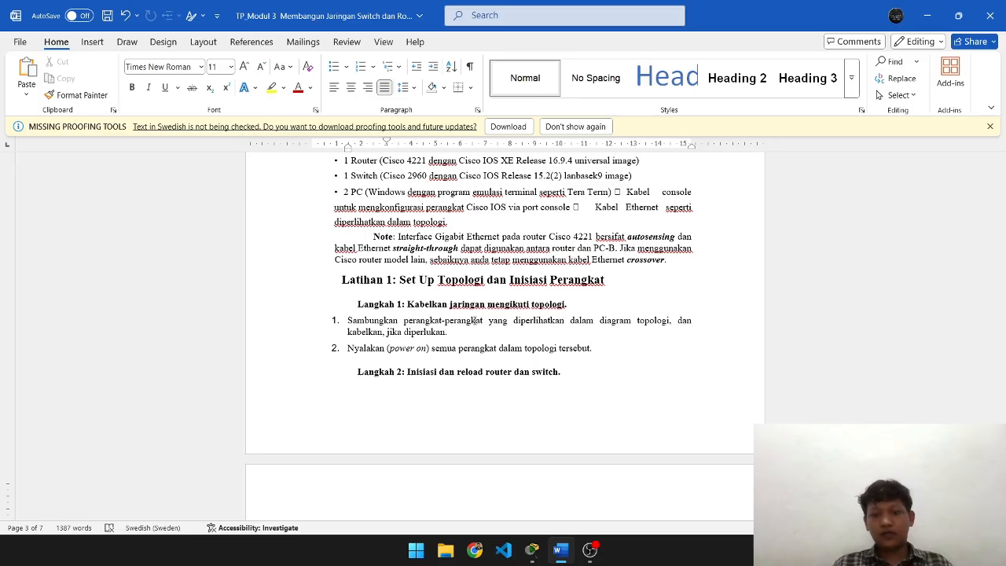
pyautogui.hotkey('alt', 'Tab')
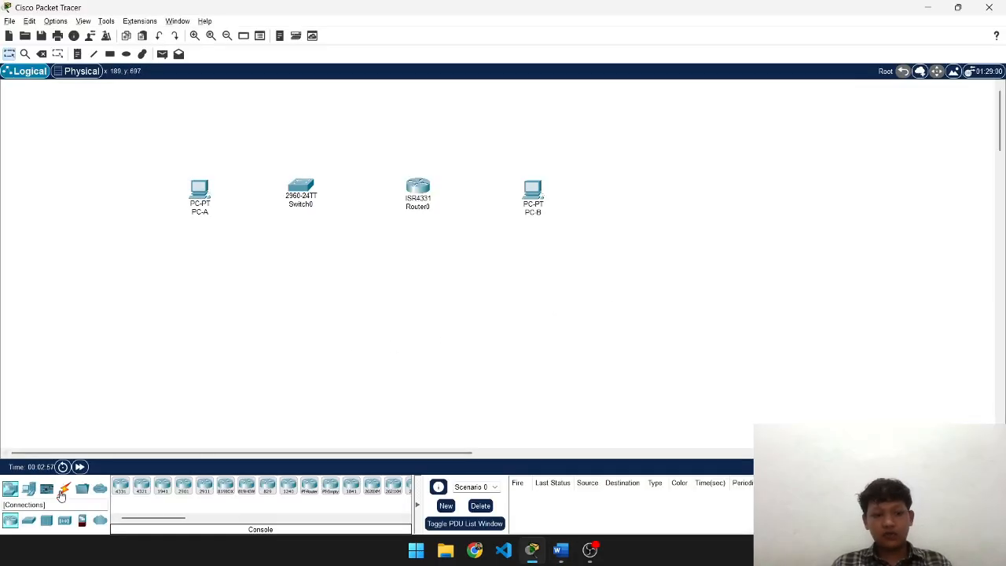
# - Pick the Copper Straight-Through cable and check the lab topology for the port assignments
pyautogui.click(64, 488)
pyautogui.click(163, 488)
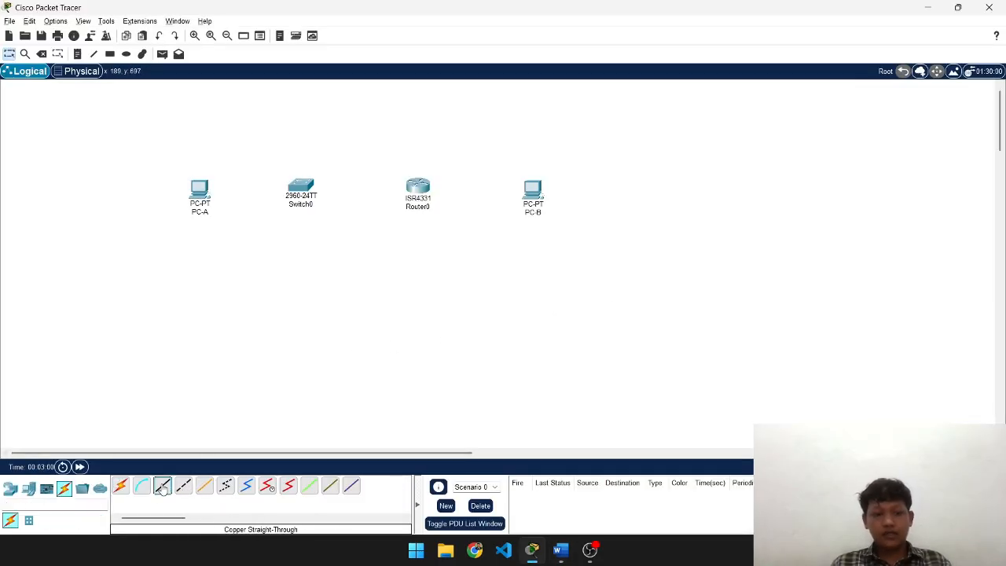
pyautogui.hotkey('alt', 'Tab')
pyautogui.scroll(1, 399, 400)
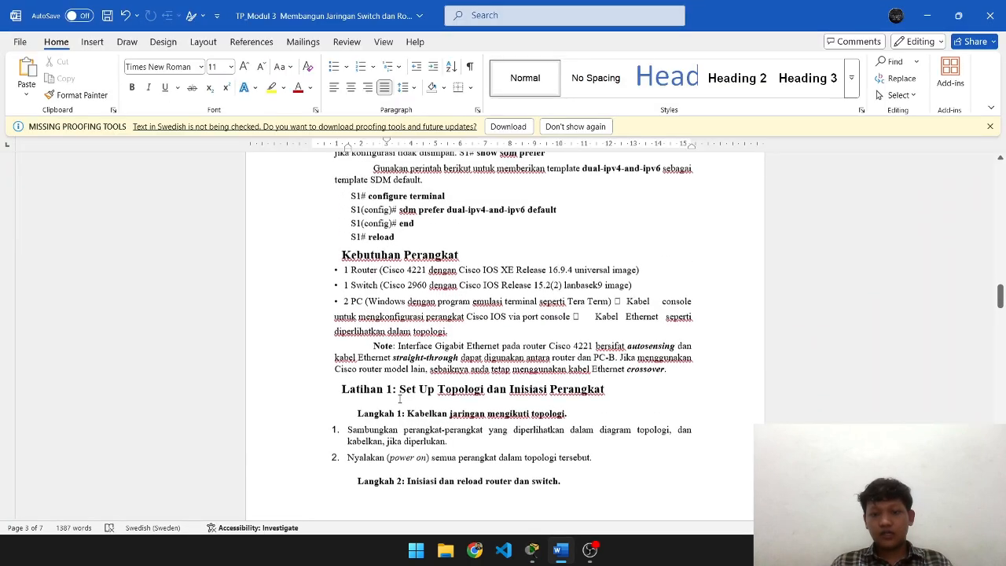
pyautogui.scroll(-3, 399, 399)
pyautogui.scroll(5, 399, 399)
pyautogui.scroll(3, 400, 398)
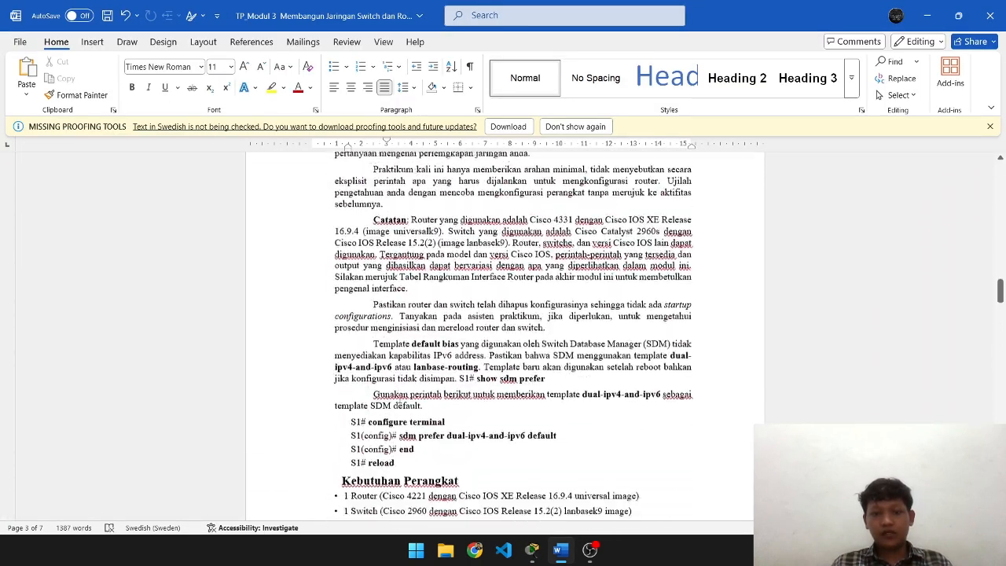
pyautogui.scroll(-8, 400, 399)
pyautogui.scroll(15, 399, 399)
pyautogui.scroll(10, 399, 399)
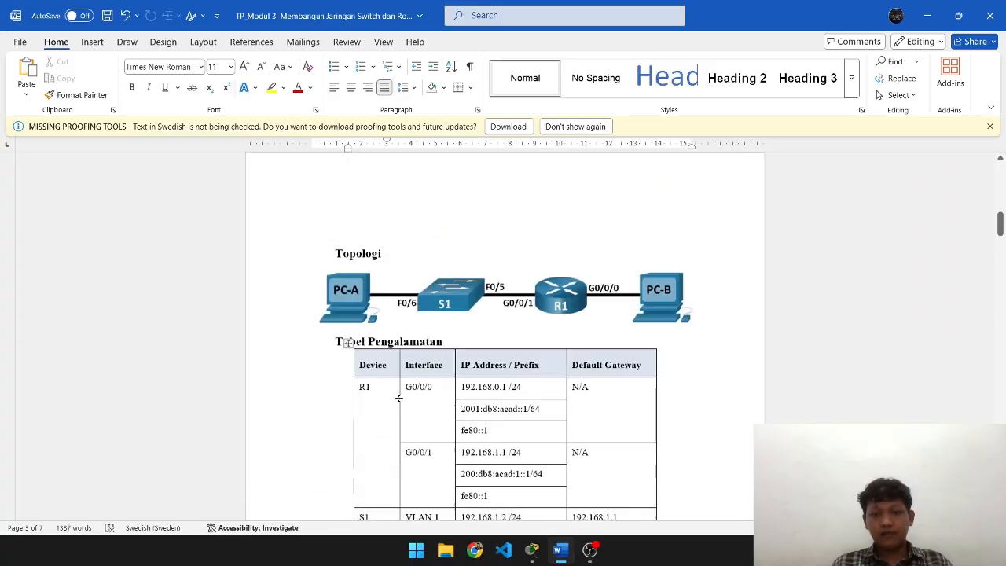
pyautogui.scroll(-1, 399, 399)
pyautogui.hotkey('alt', 'Tab')
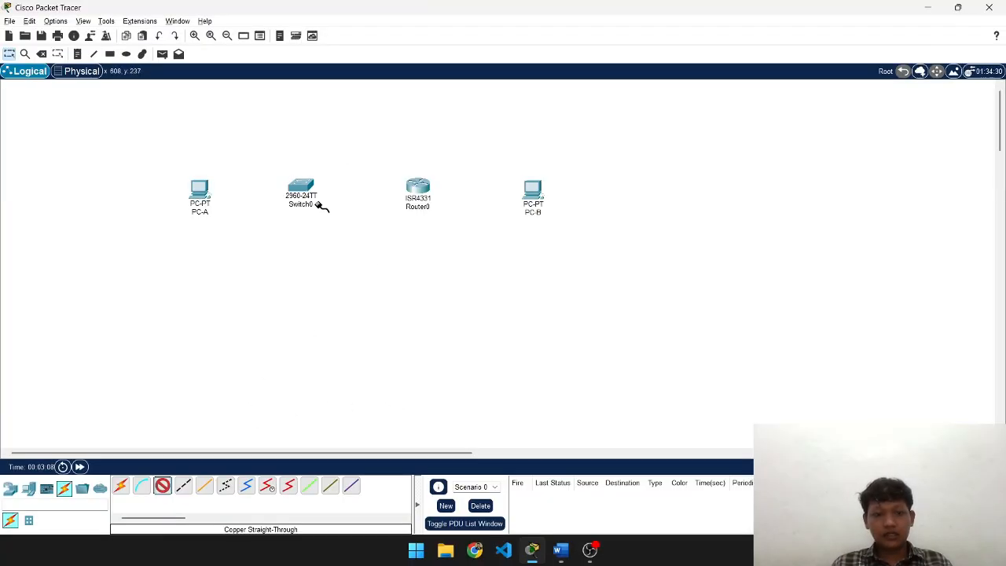
pyautogui.hotkey('alt', 'Tab')
pyautogui.hotkey('alt', 'Tab')
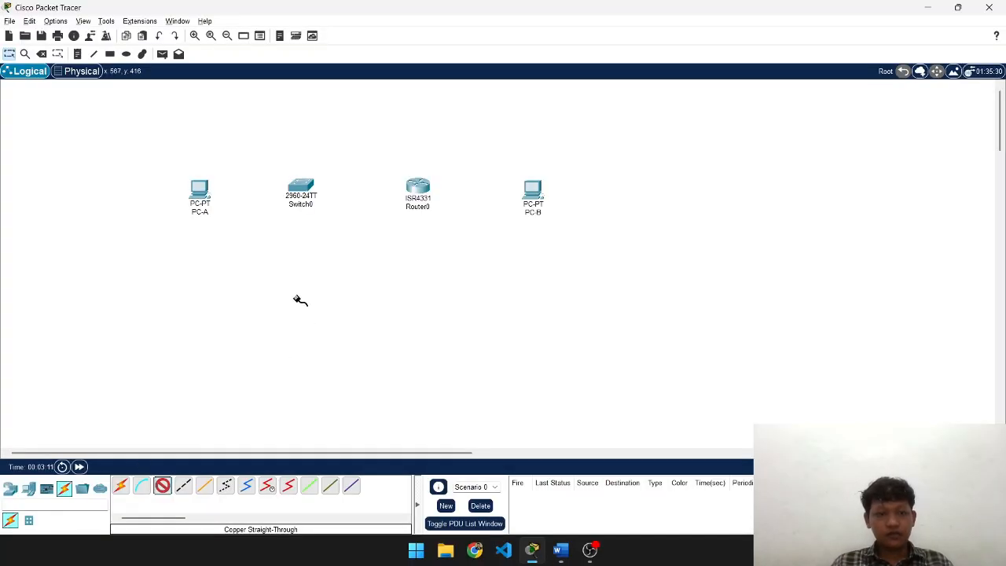
# - Cable PC-A FastEthernet0 to Switch0 FastEthernet0/6
pyautogui.click(202, 190)
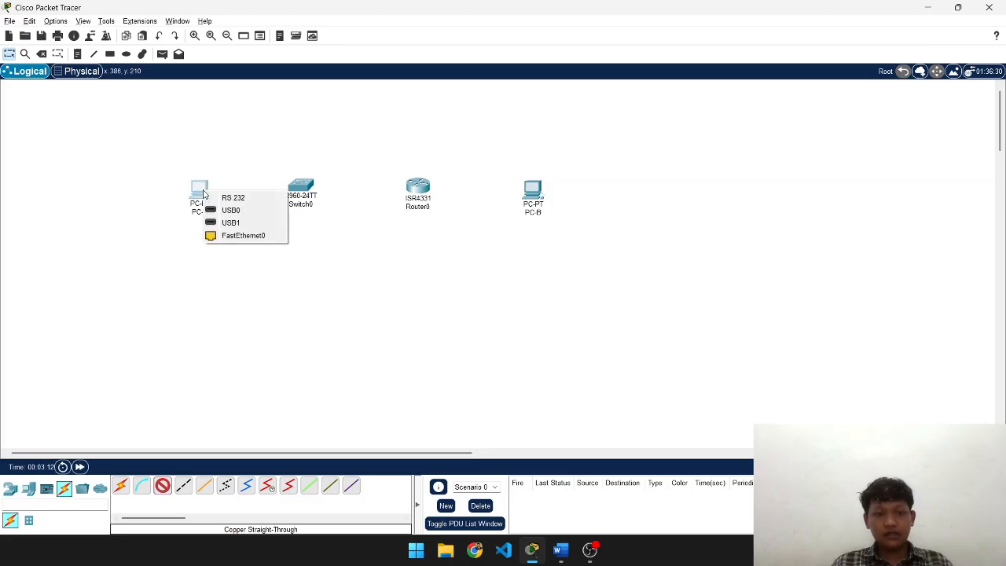
pyautogui.click(233, 235)
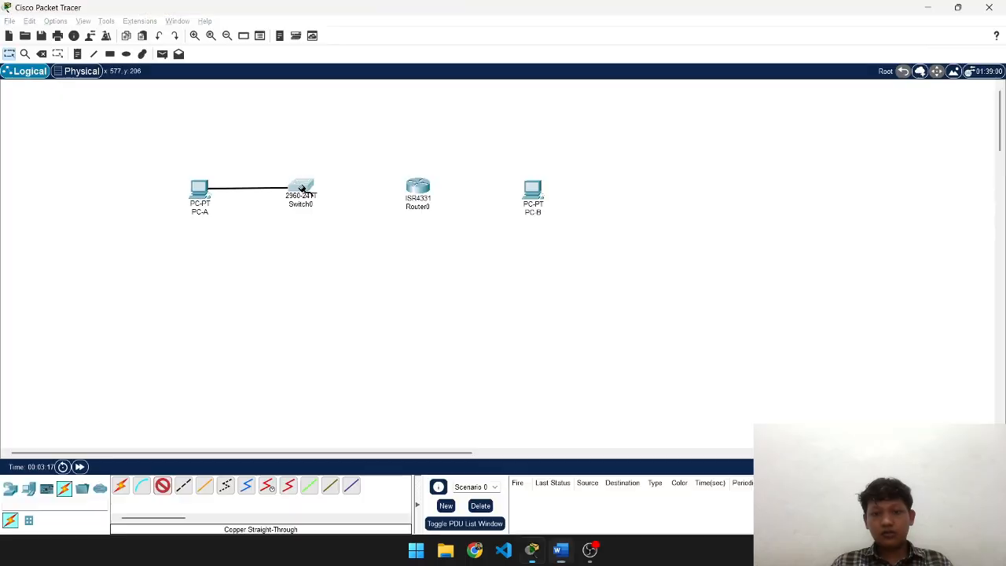
pyautogui.click(303, 191)
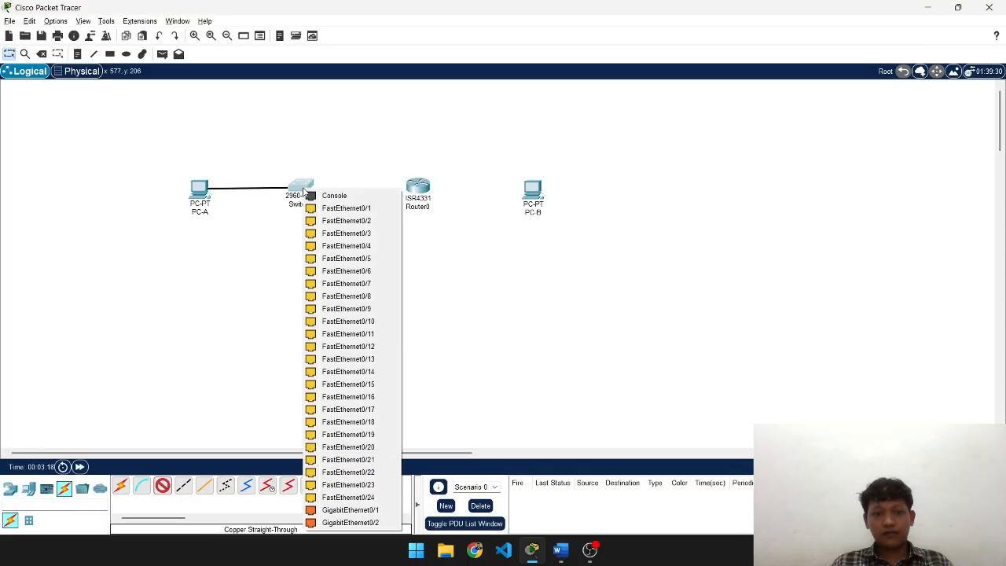
pyautogui.click(370, 275)
pyautogui.hotkey('alt', 'Tab')
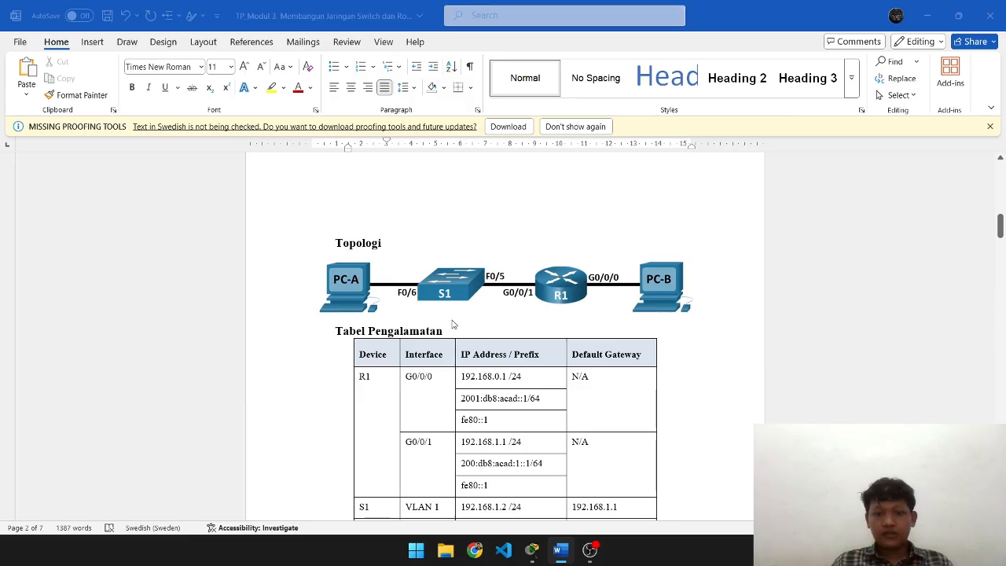
pyautogui.hotkey('alt', 'Tab')
# - Cable Switch0 FastEthernet0/5 to Router0 GigabitEthernet0/0/1
pyautogui.click(163, 487)
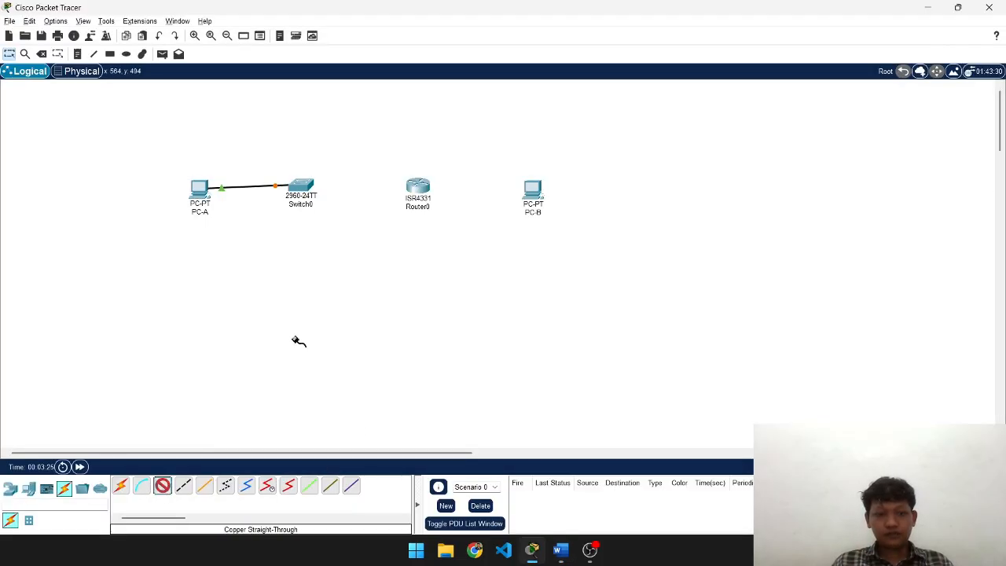
pyautogui.click(300, 188)
pyautogui.press('Escape')
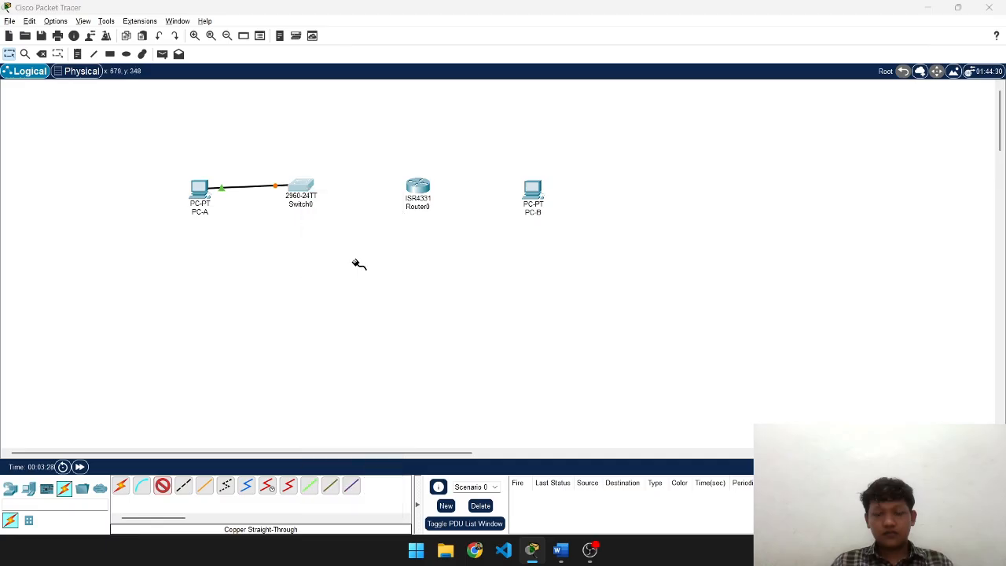
pyautogui.hotkey('alt', 'Tab')
pyautogui.hotkey('alt', 'Tab')
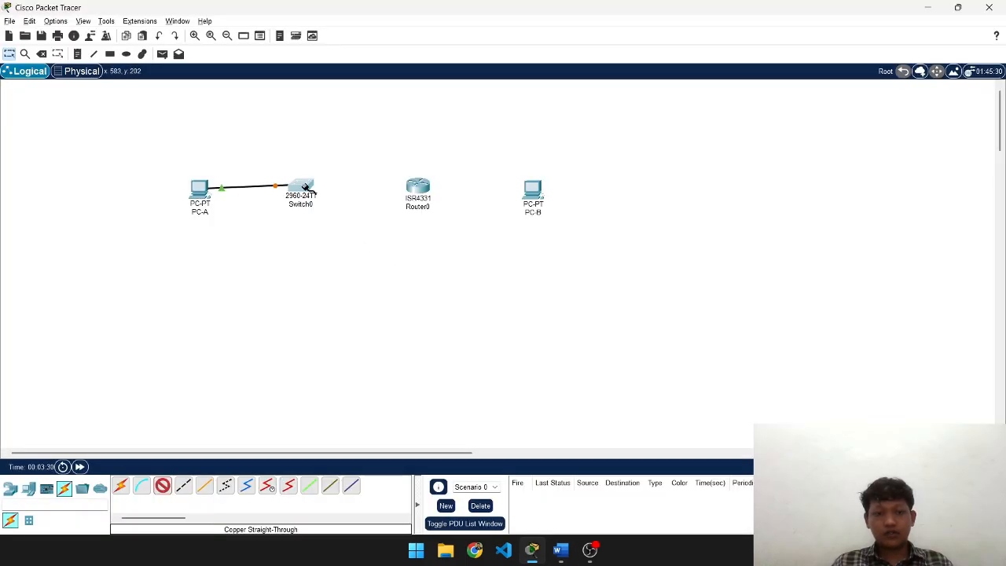
pyautogui.click(302, 187)
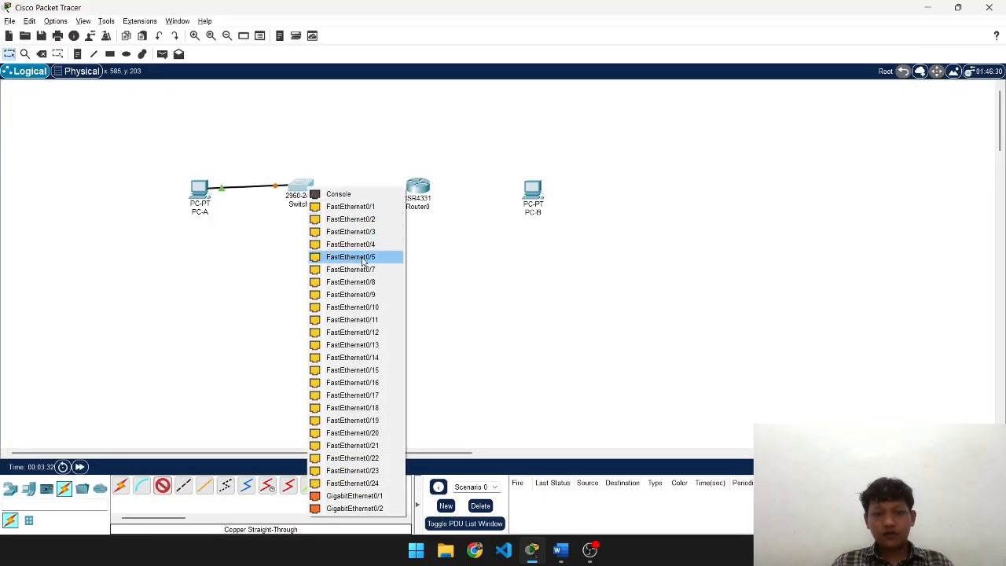
pyautogui.press('Escape')
pyautogui.hotkey('alt', 'Tab')
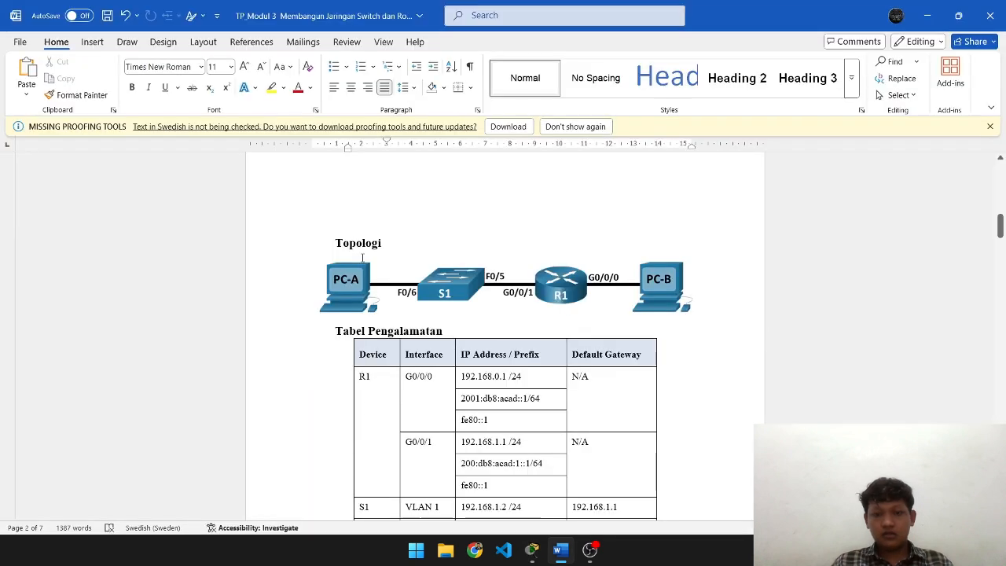
pyautogui.hotkey('alt', 'Tab')
pyautogui.click(417, 193)
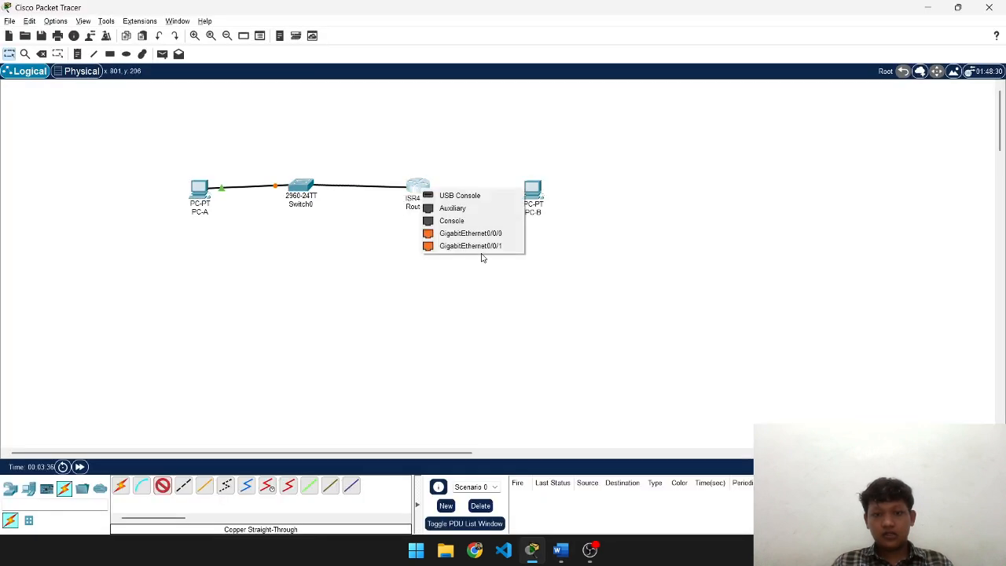
pyautogui.click(494, 246)
pyautogui.hotkey('alt', 'Tab')
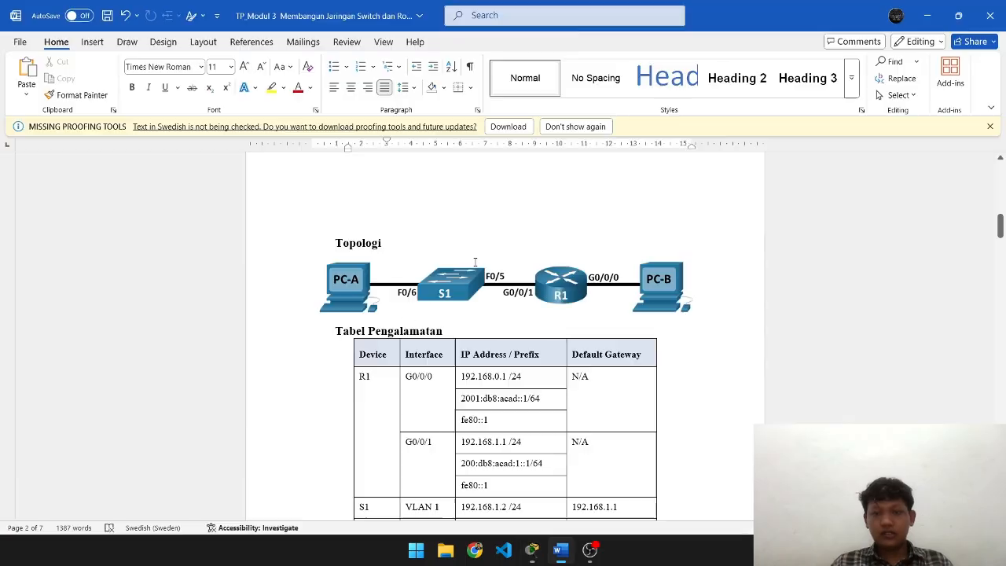
pyautogui.hotkey('alt', 'Tab')
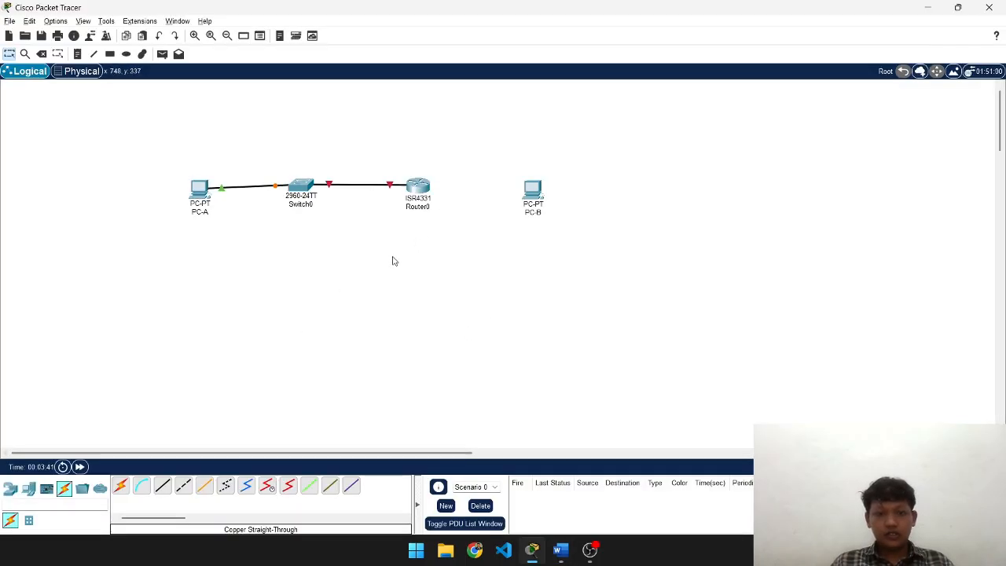
# - Cable Router0 GigabitEthernet0/0/0 to PC-B FastEthernet0
pyautogui.click(164, 484)
pyautogui.click(423, 181)
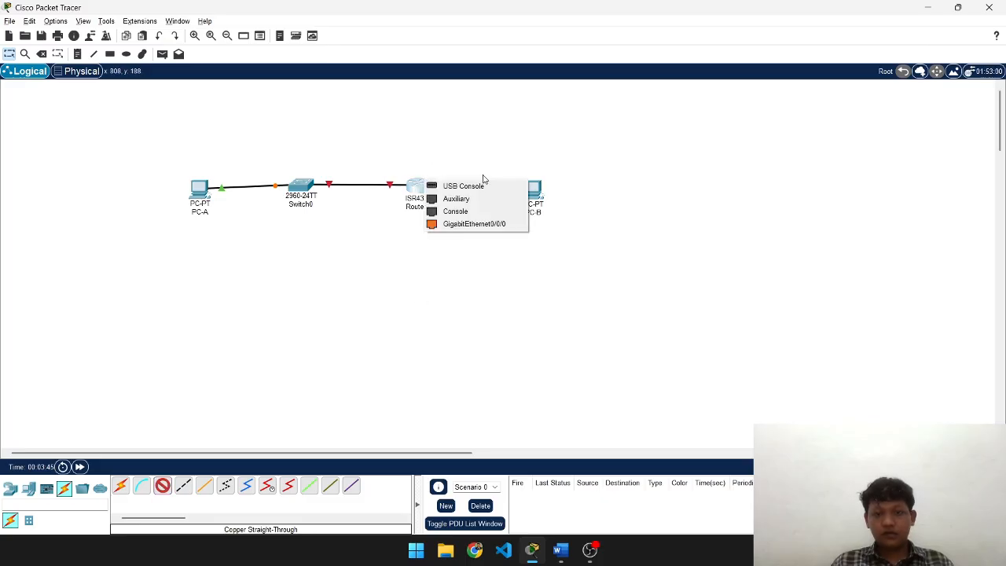
pyautogui.click(476, 224)
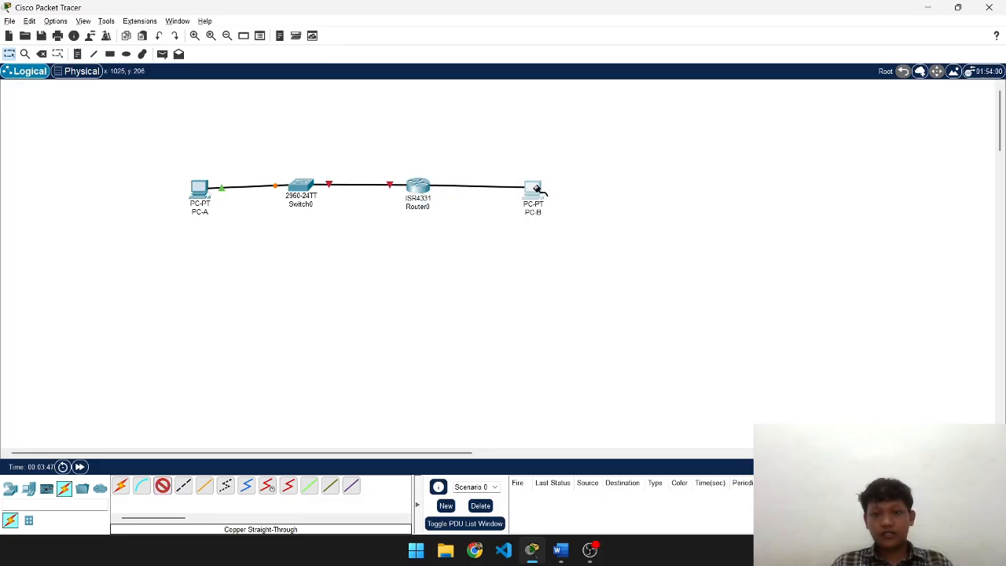
pyautogui.click(535, 190)
pyautogui.click(606, 237)
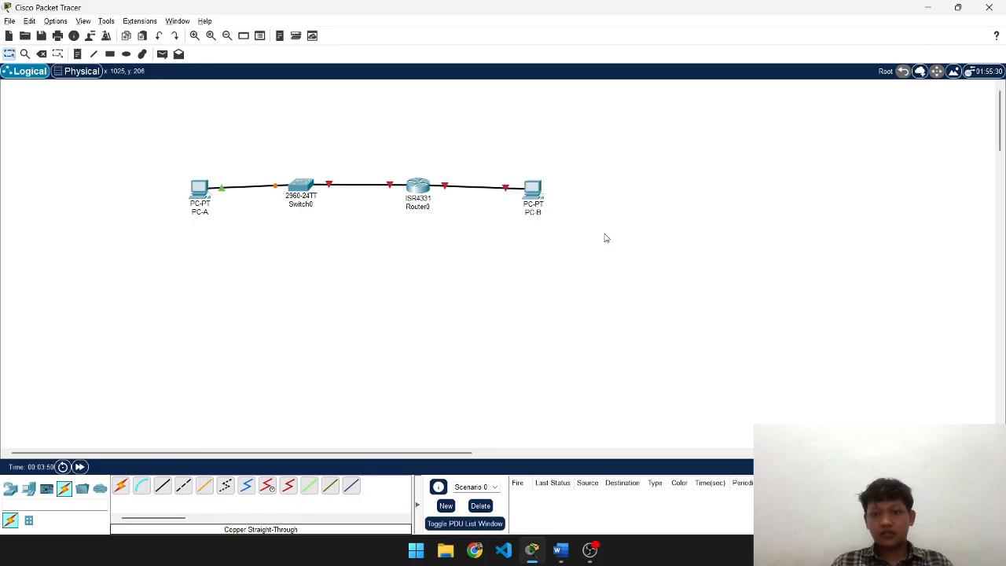
pyautogui.hotkey('alt', 'Tab')
# - Compare the lab document with the cabled topology
pyautogui.scroll(-10, 519, 250)
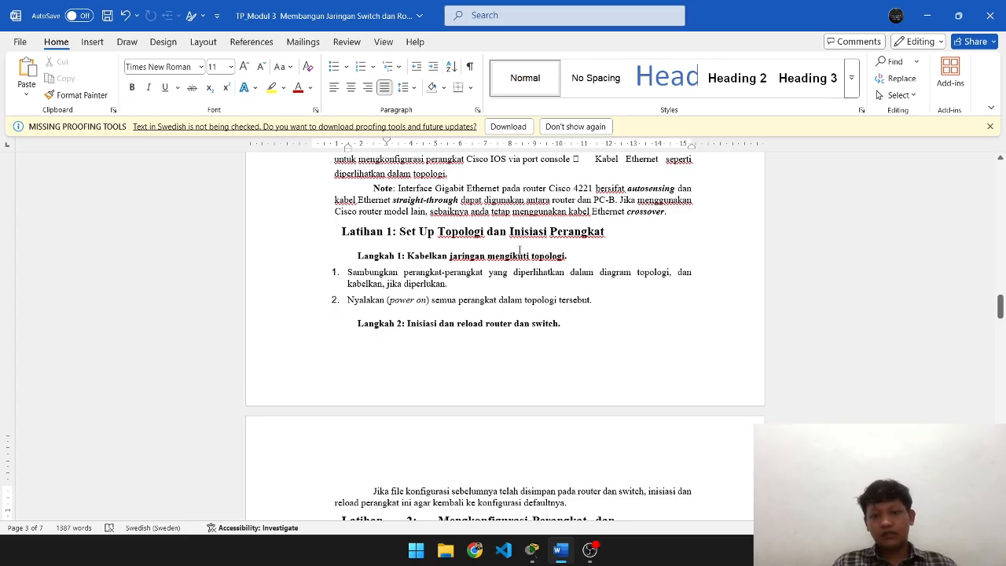
pyautogui.hotkey('alt', 'Tab')
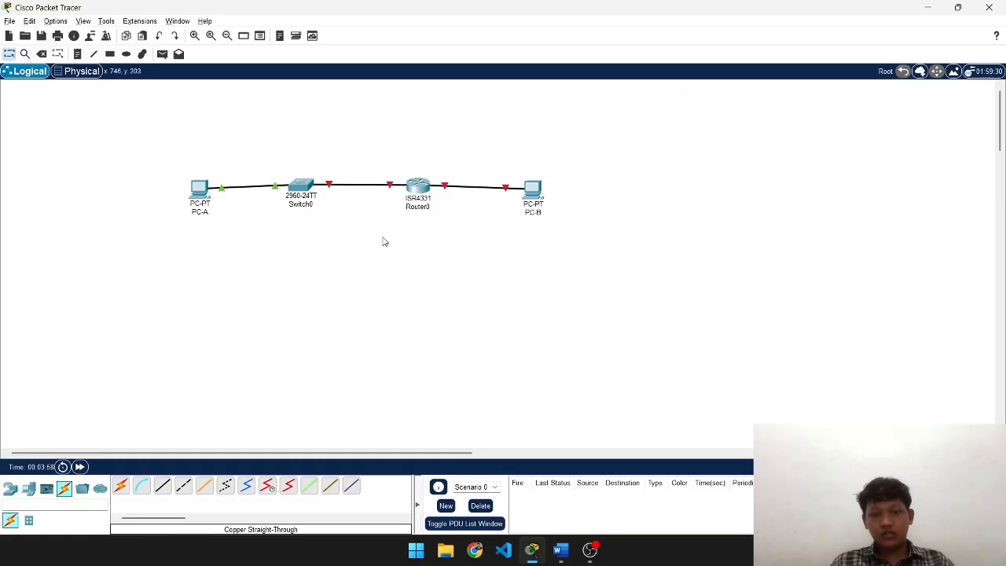
pyautogui.hotkey('alt', 'Tab')
pyautogui.hotkey('alt', 'Tab')
pyautogui.hotkey('alt', 'Tab')
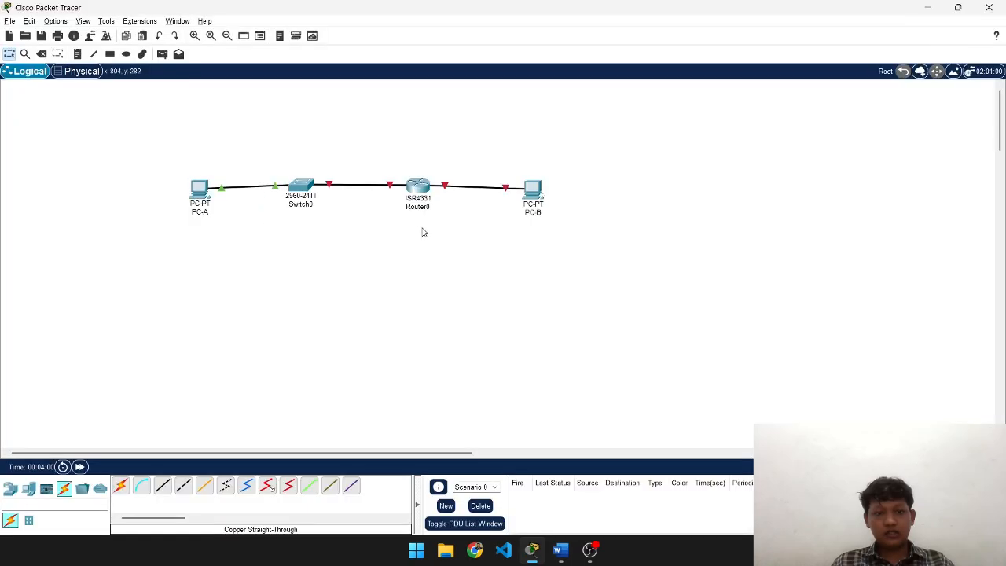
pyautogui.hotkey('alt', 'Tab')
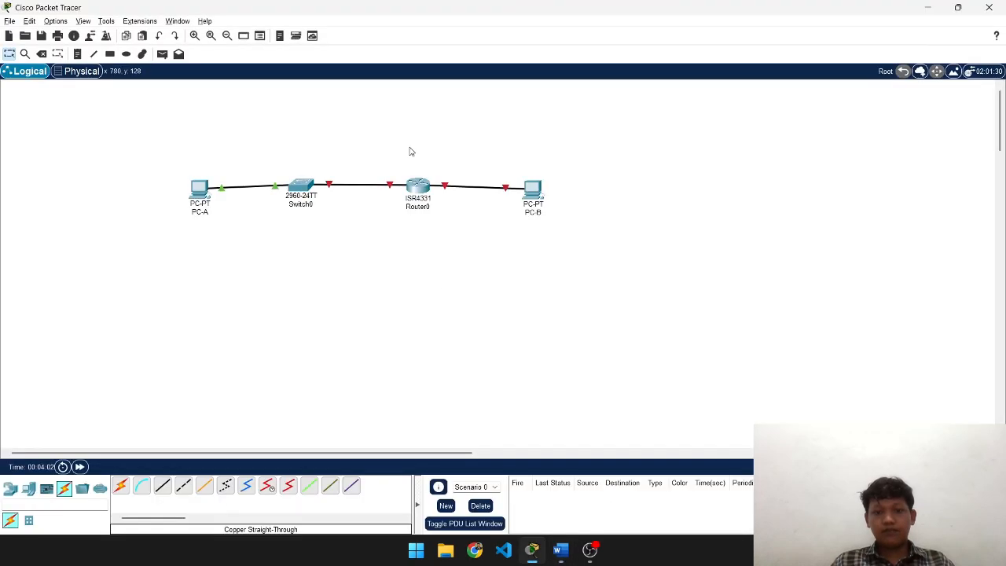
# - Inspect Switch0's FastEthernet0/1 and FastEthernet0/8 settings in its Config tab, then close it
pyautogui.click(301, 185)
pyautogui.click(419, 103)
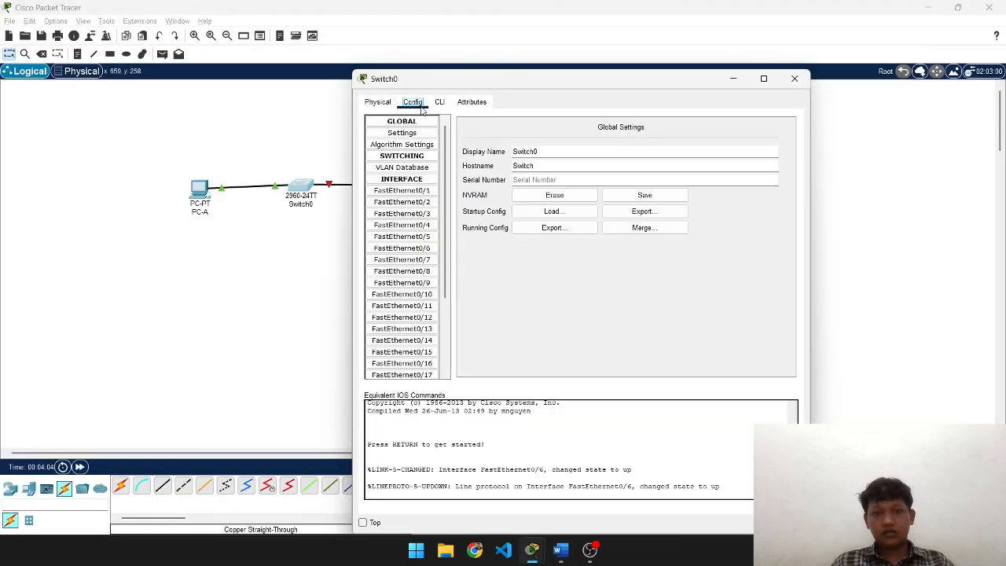
pyautogui.click(402, 192)
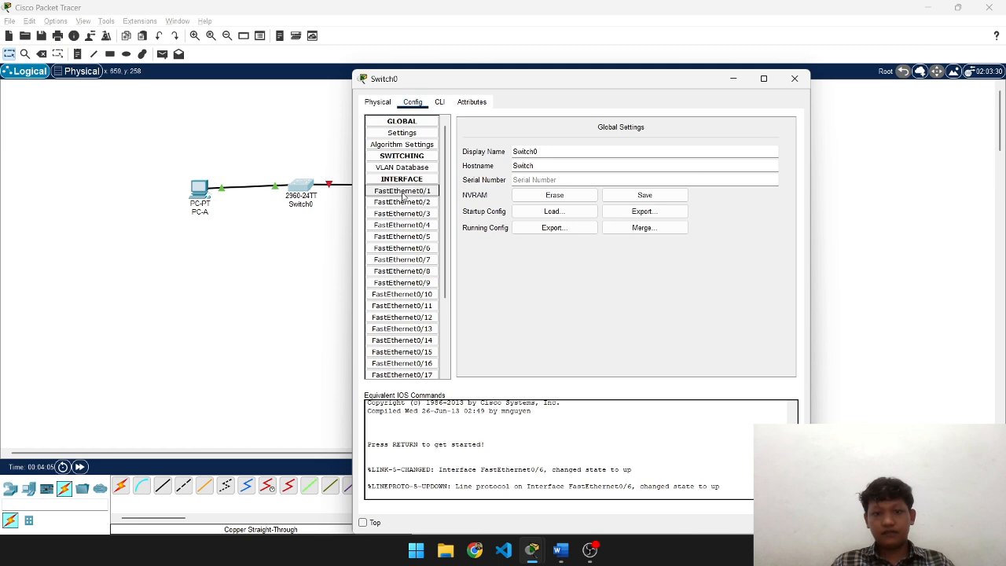
pyautogui.click(404, 270)
pyautogui.scroll(-3, 409, 271)
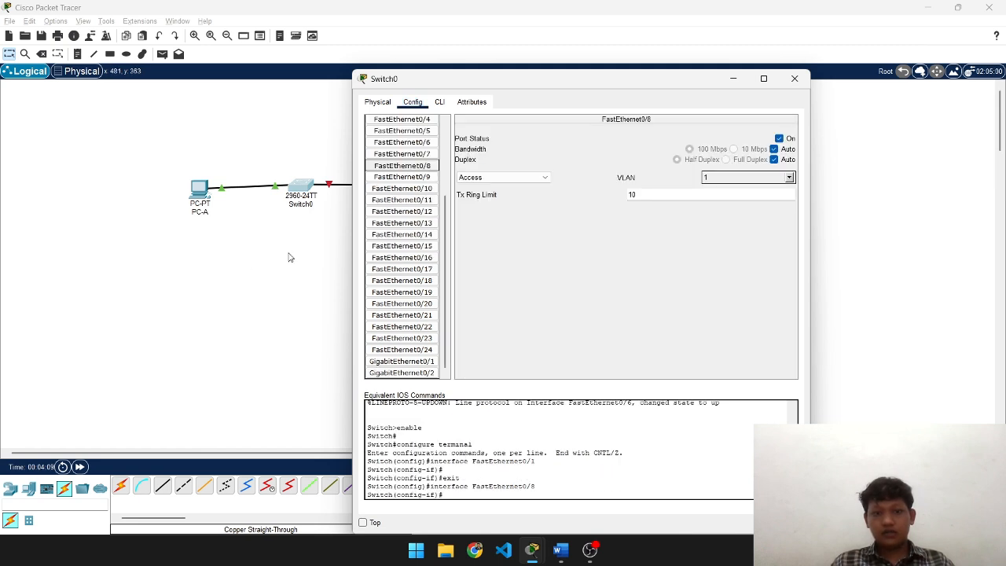
pyautogui.click(794, 79)
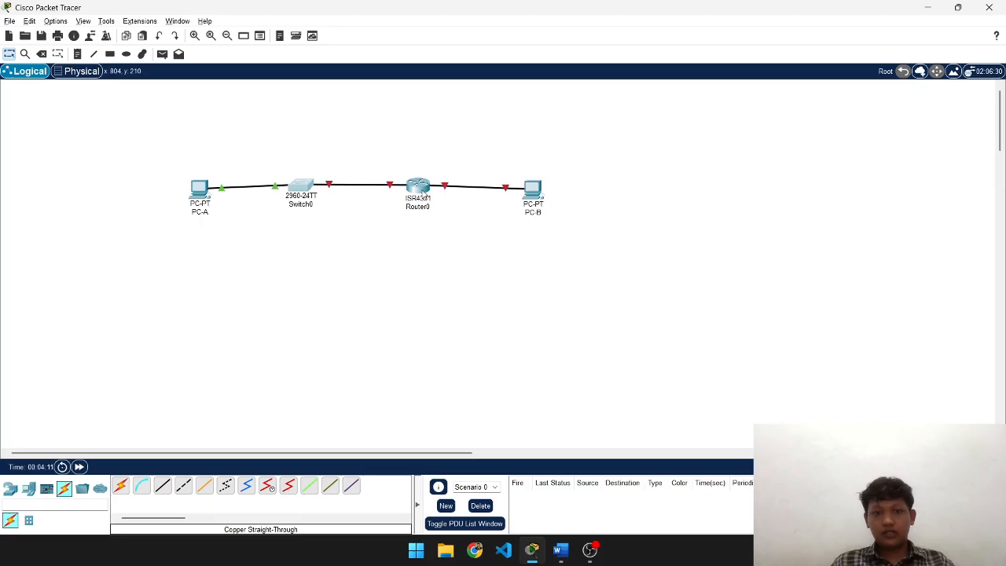
# - Set Port Status On for Router0's GigabitEthernet0/0/0, 0/0/1 and 0/0/2 in its Config tab
pyautogui.click(422, 191)
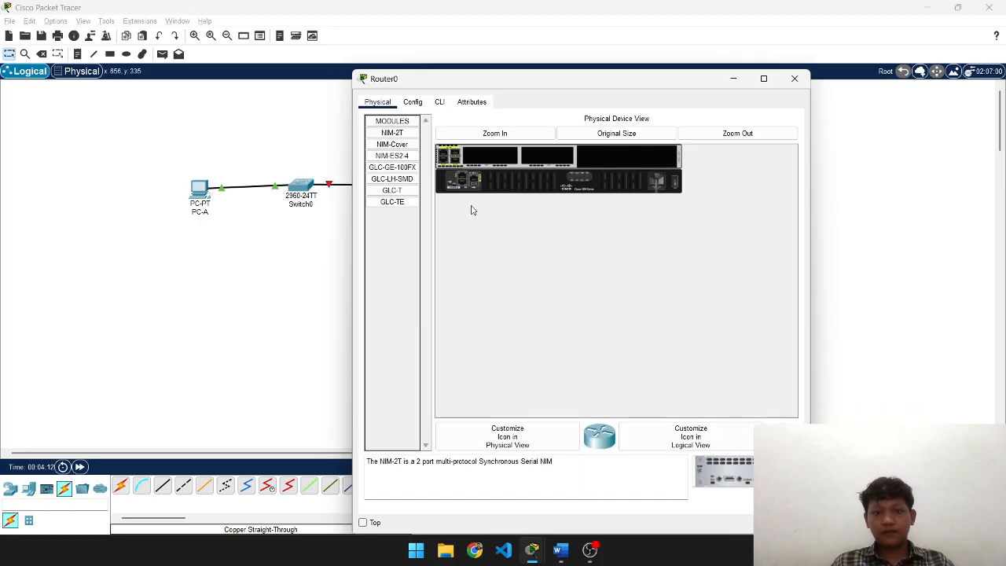
pyautogui.click(413, 102)
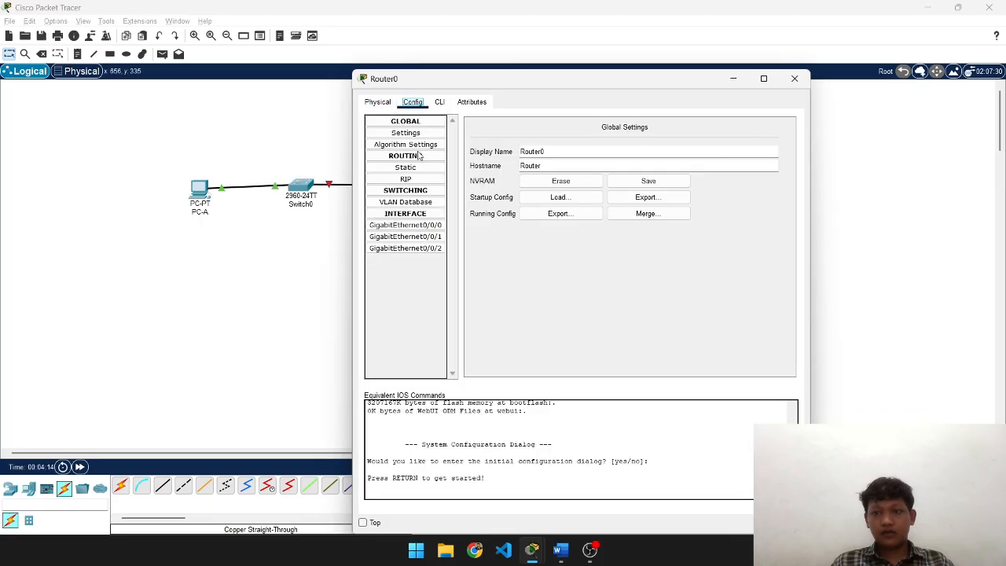
pyautogui.click(417, 226)
pyautogui.click(780, 139)
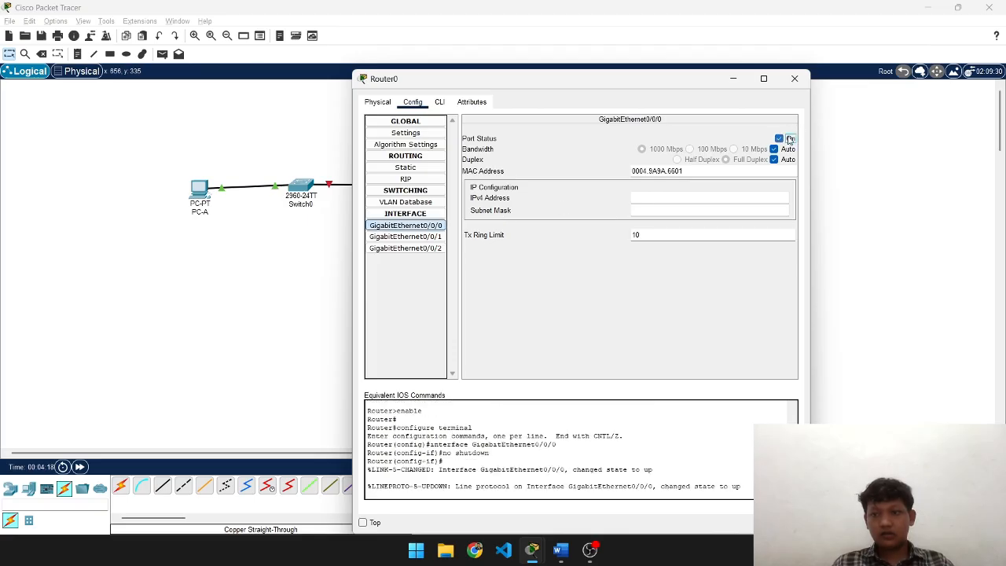
pyautogui.click(405, 237)
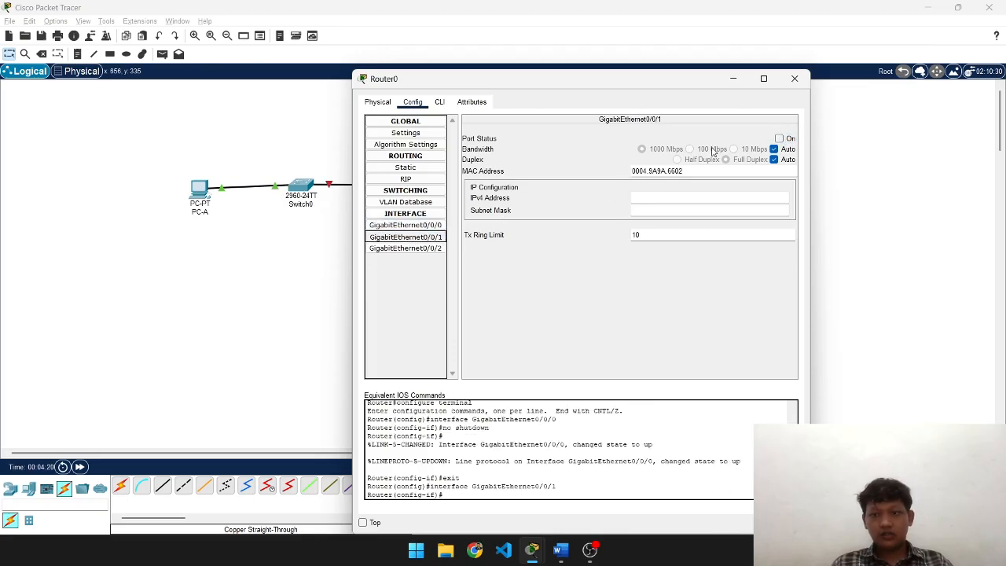
pyautogui.click(786, 149)
pyautogui.click(787, 149)
pyautogui.click(780, 139)
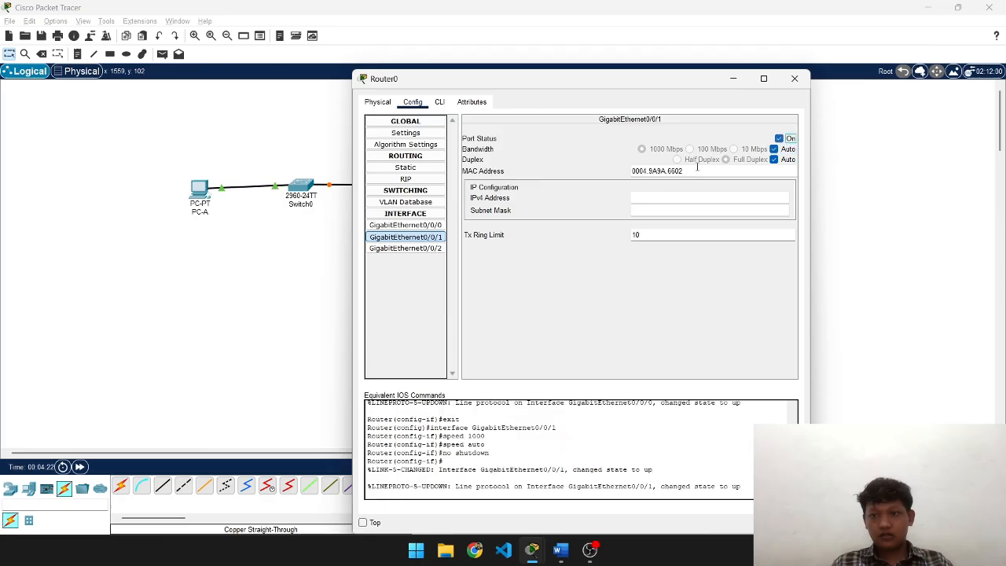
pyautogui.click(398, 249)
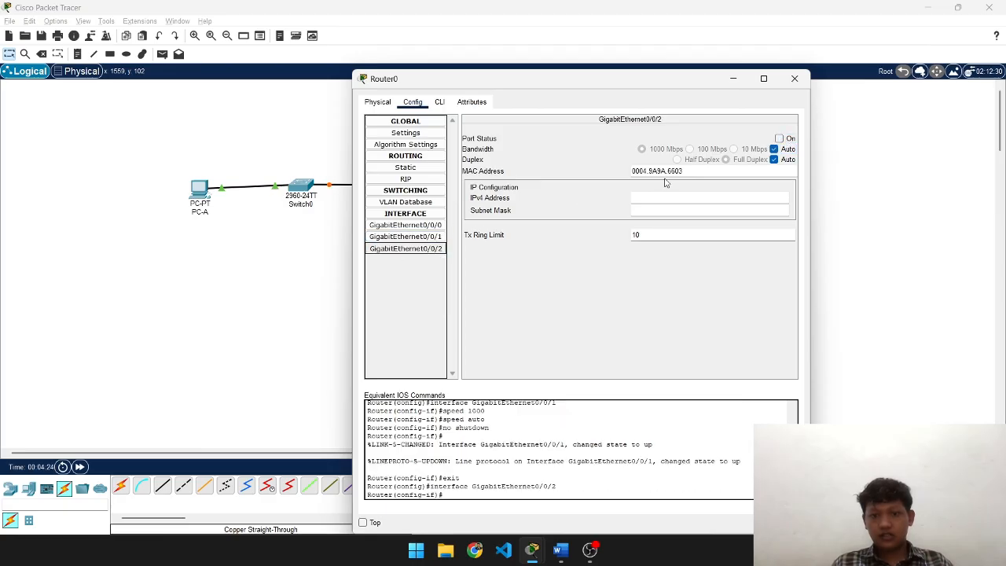
pyautogui.click(781, 139)
pyautogui.click(795, 79)
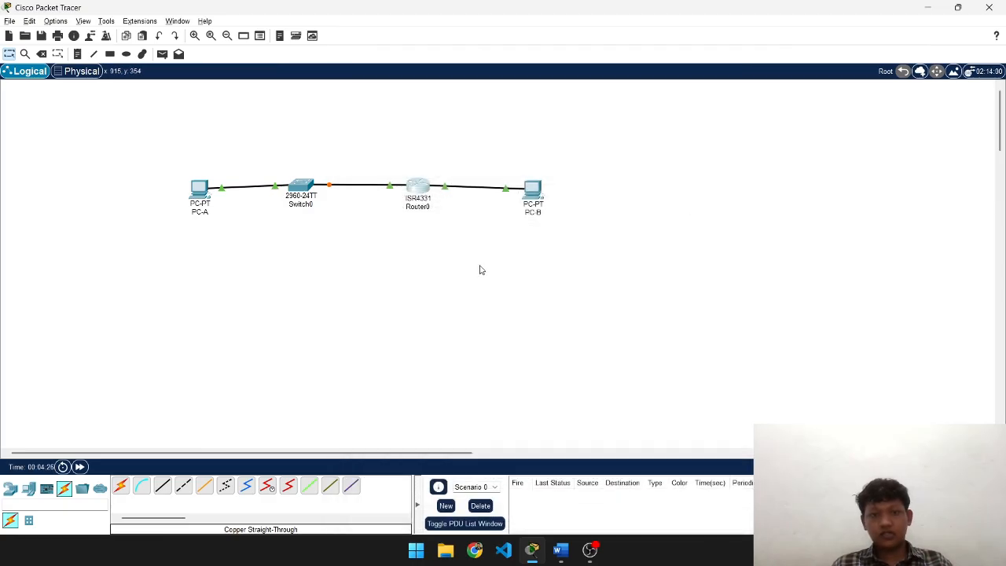
# - Scroll the lab module up to the SDM template command section, glancing at the topology
pyautogui.hotkey('alt', 'Tab')
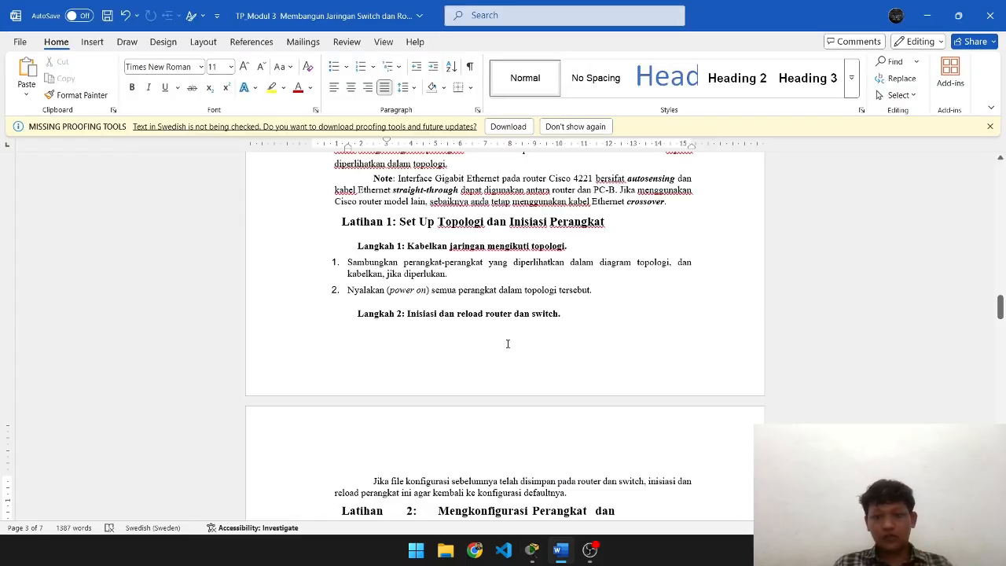
pyautogui.hotkey('alt', 'Tab')
pyautogui.hotkey('alt', 'Tab')
pyautogui.scroll(-4, 508, 343)
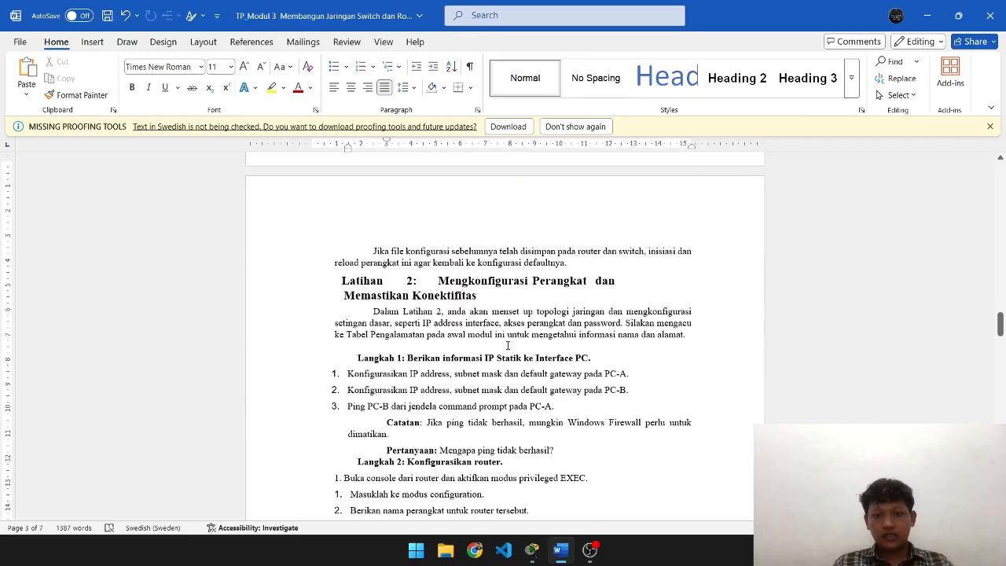
pyautogui.scroll(2, 508, 343)
pyautogui.scroll(2, 508, 345)
pyautogui.hotkey('alt', 'Tab')
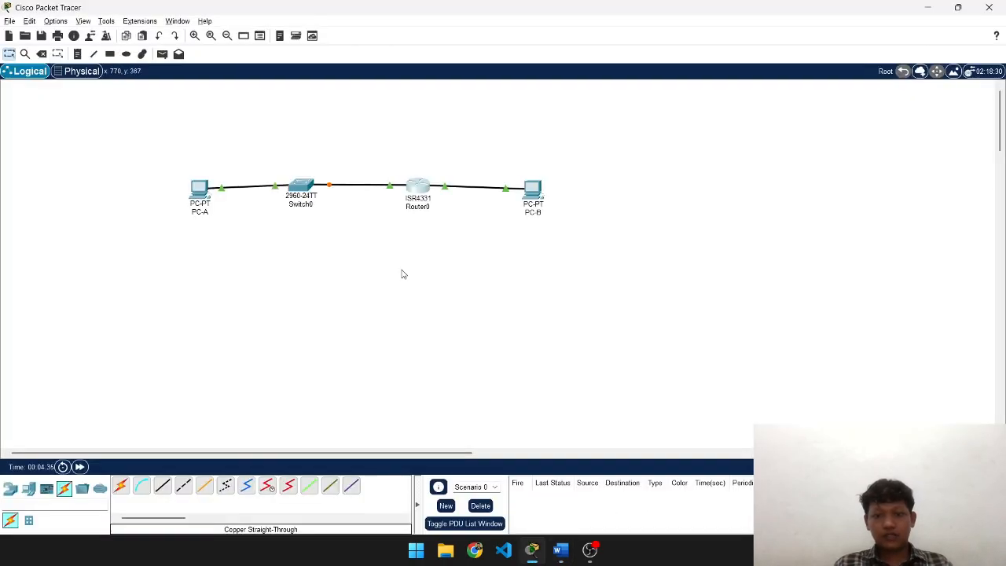
pyautogui.hotkey('alt', 'Tab')
pyautogui.scroll(4, 522, 334)
pyautogui.scroll(-4, 529, 343)
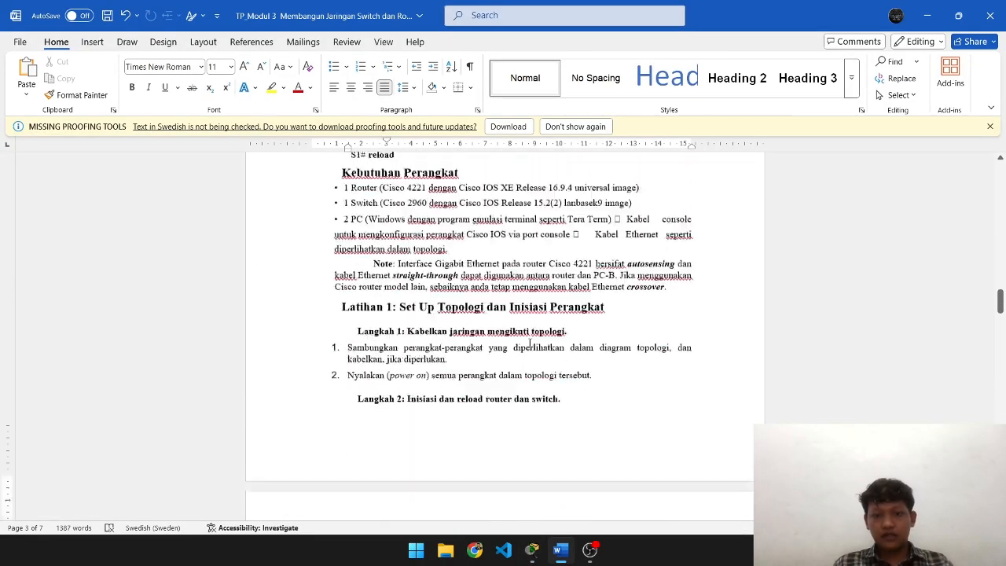
pyautogui.scroll(3, 530, 343)
pyautogui.scroll(1, 528, 343)
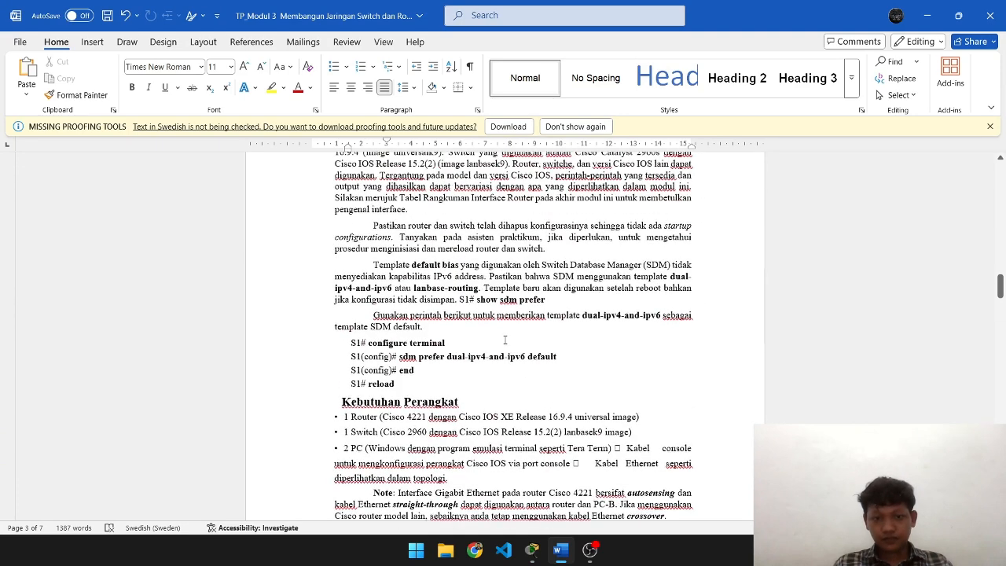
pyautogui.scroll(-1, 587, 395)
pyautogui.scroll(1, 585, 394)
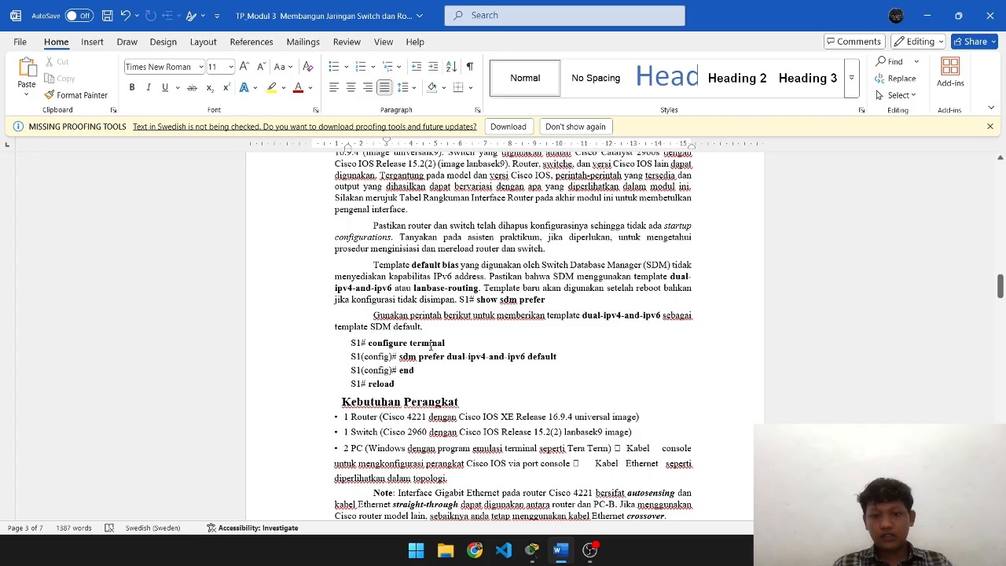
pyautogui.hotkey('alt', 'Tab')
# - Open Switch0's CLI console and bring up a fresh prompt
pyautogui.click(311, 188)
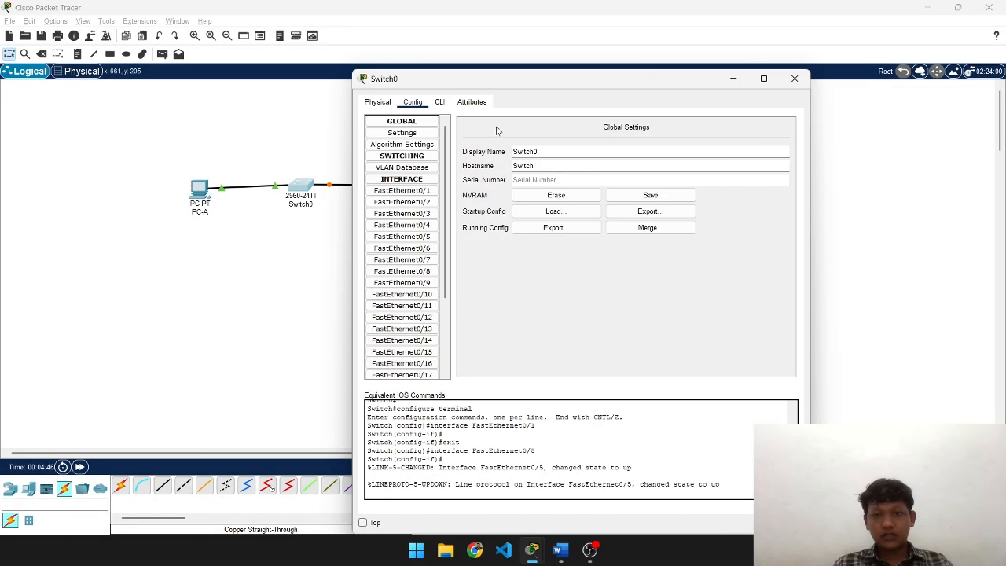
pyautogui.click(440, 102)
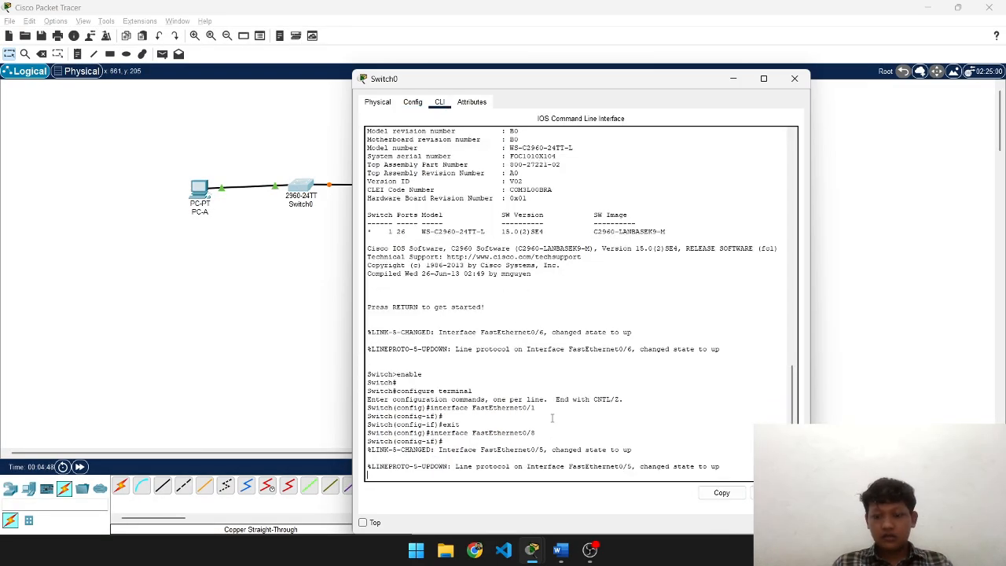
pyautogui.press('Return')
pyautogui.press('Return')
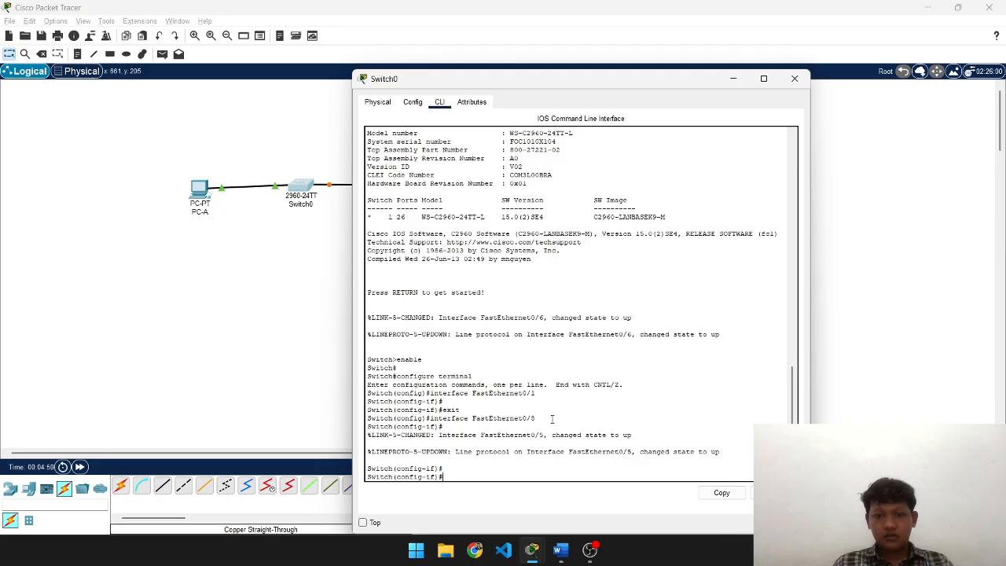
pyautogui.press('Return')
pyautogui.press('Return')
pyautogui.press('Return')
pyautogui.press('Return')
pyautogui.press('Return')
pyautogui.press('Return')
pyautogui.press('Return')
pyautogui.press('Return')
pyautogui.press('Return')
pyautogui.press('Return')
pyautogui.press('Return')
pyautogui.press('Return')
pyautogui.press('Return')
pyautogui.press('Return')
pyautogui.press('Return')
pyautogui.press('Return')
pyautogui.press('Return')
pyautogui.press('Return')
pyautogui.press('Return')
pyautogui.press('Return')
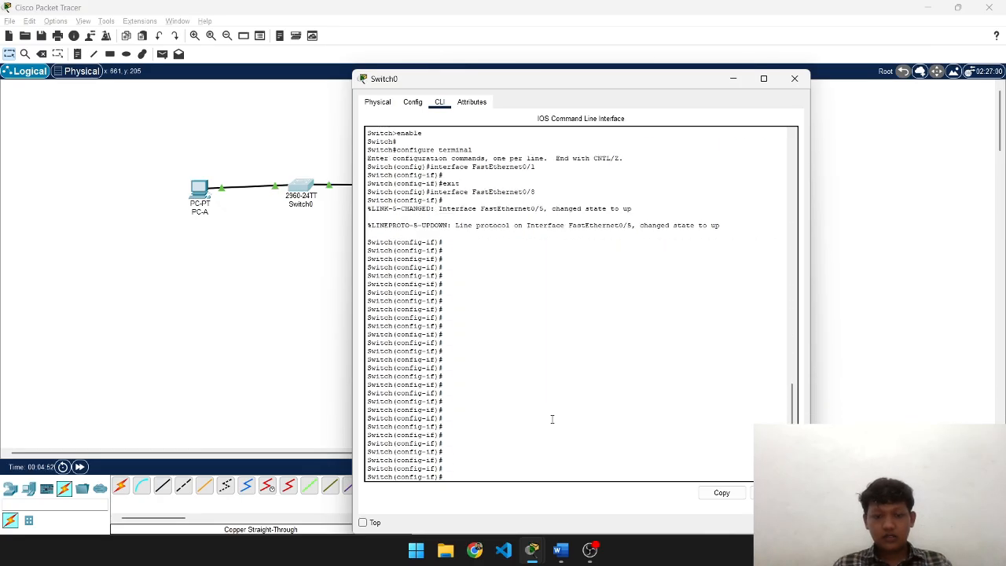
pyautogui.hotkey('alt', 'Tab')
pyautogui.press('Tab')
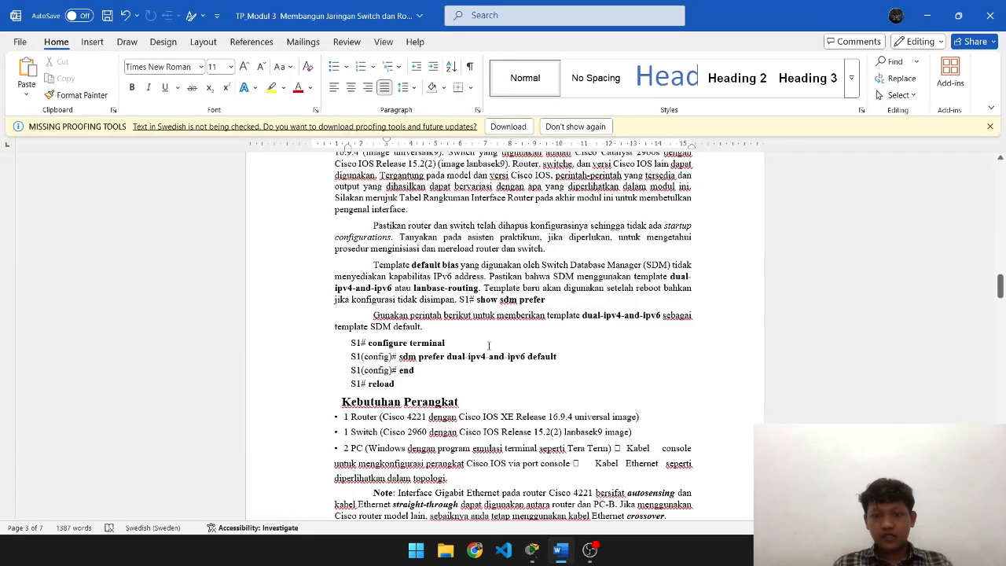
pyautogui.hotkey('alt', 'Tab')
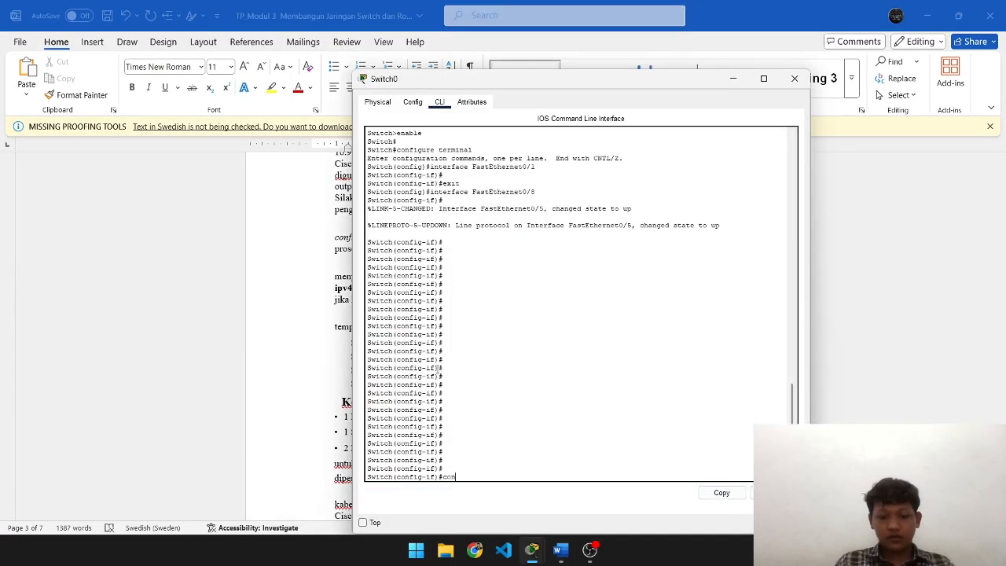
# - Enter configuration mode with conf t, then exit back to the privileged prompt
pyautogui.write('conf t')
pyautogui.press('Return')
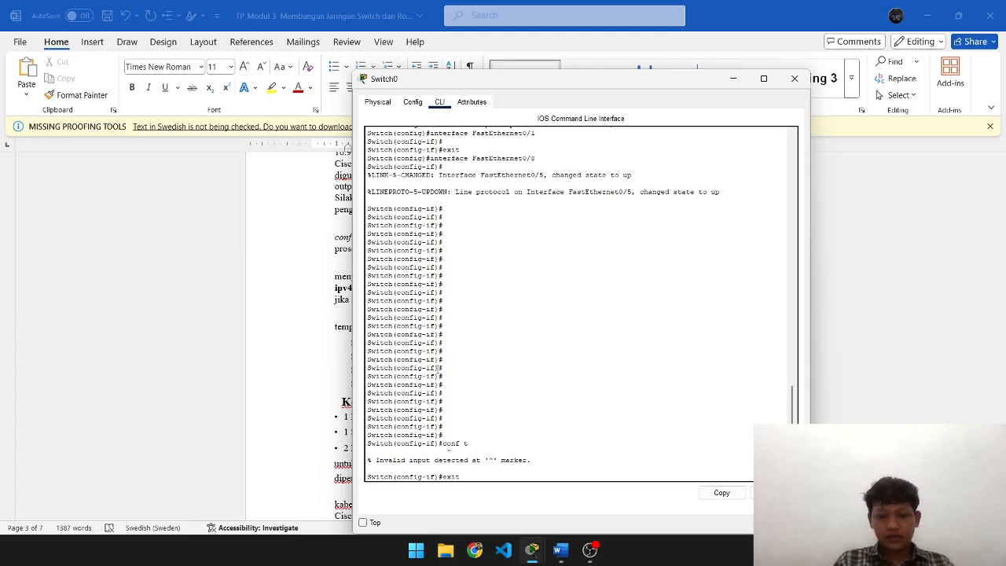
pyautogui.press('Return')
pyautogui.write('witch(config)#w')
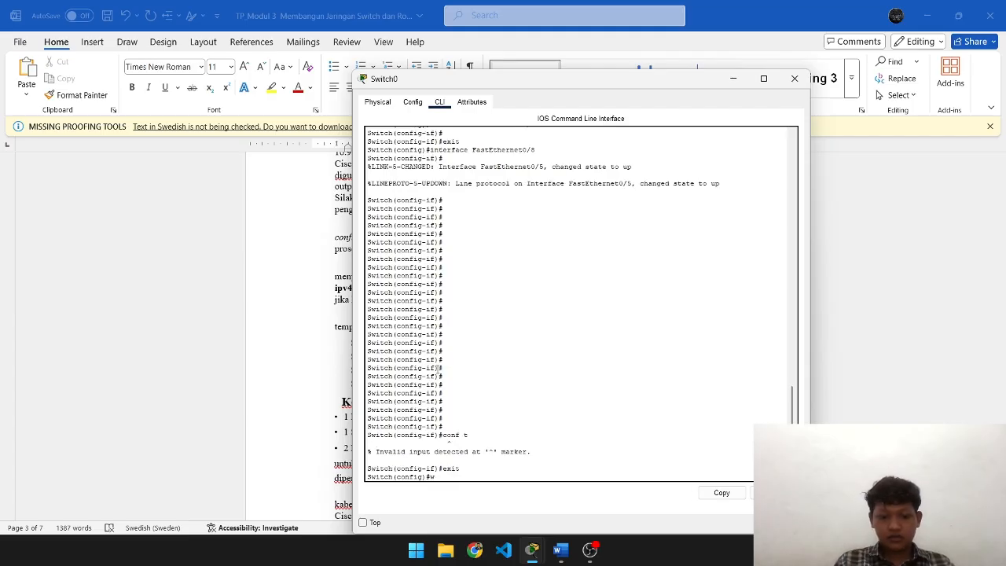
pyautogui.press('BackSpace')
pyautogui.write('exit')
pyautogui.press('Return')
pyautogui.press('Return')
# - Get Switch0 into global configuration mode with conf t
pyautogui.hotkey('alt', 'Tab')
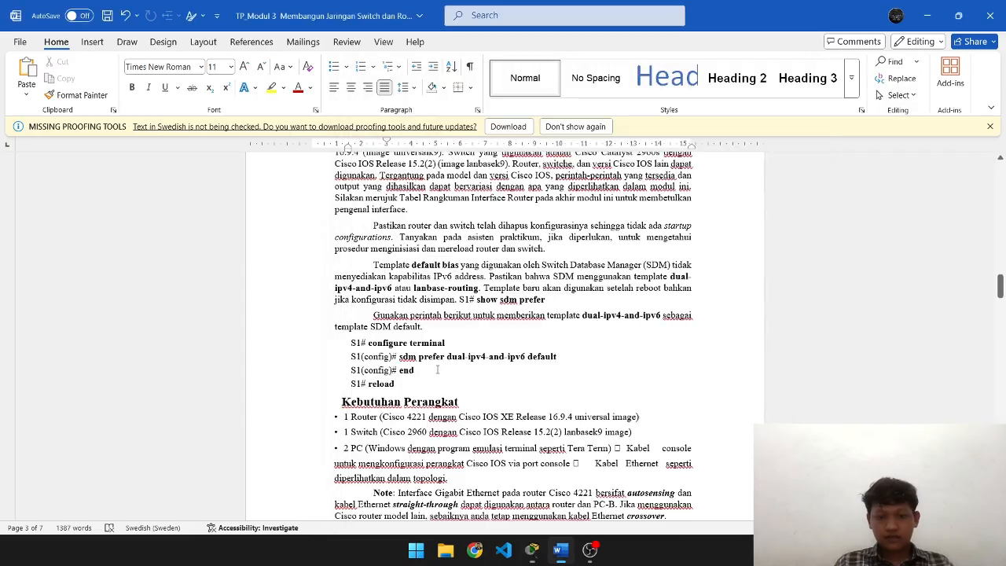
pyautogui.hotkey('alt', 'Tab')
pyautogui.hotkey('alt', 'Tab')
pyautogui.hotkey('alt', 'Tab')
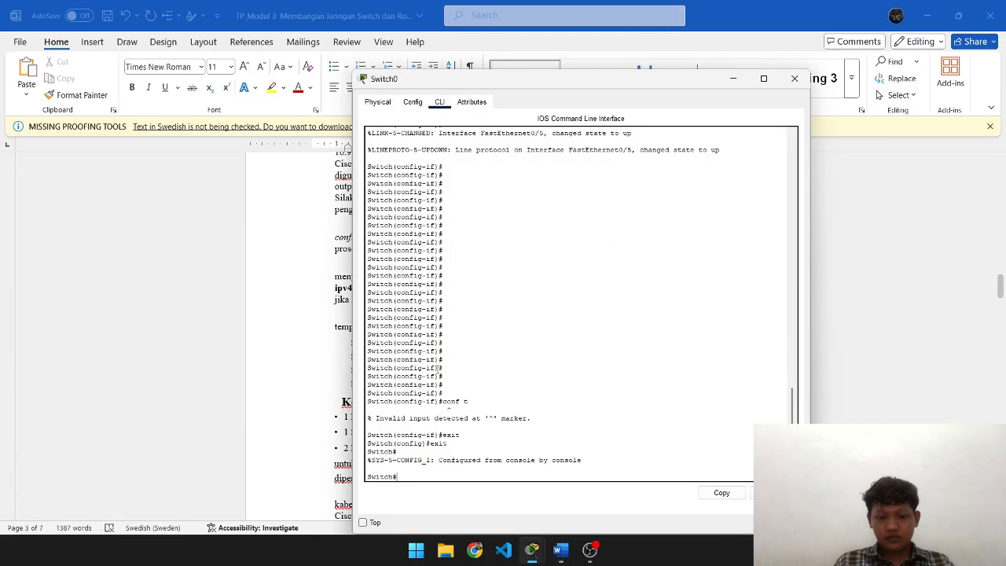
pyautogui.write('e')
pyautogui.press('BackSpace')
pyautogui.press('BackSpace')
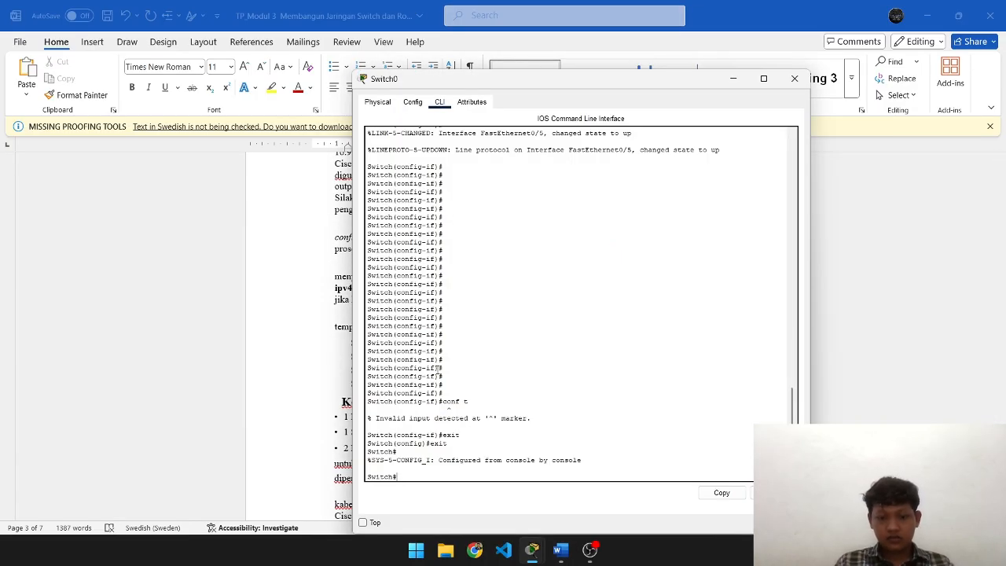
pyautogui.write('conf')
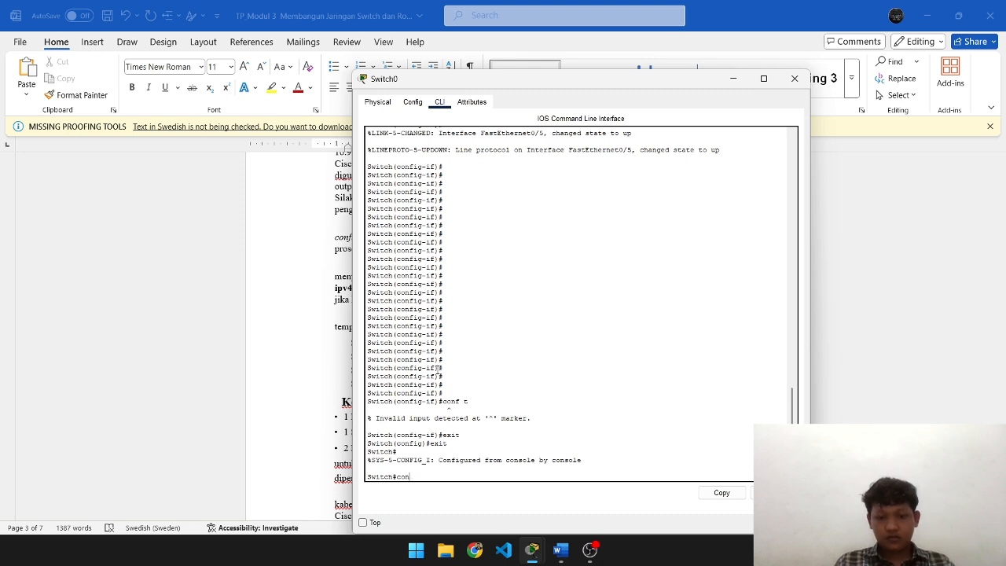
pyautogui.press('BackSpace')
pyautogui.press('BackSpace')
pyautogui.press('BackSpace')
pyautogui.write('conf t')
pyautogui.press('Return')
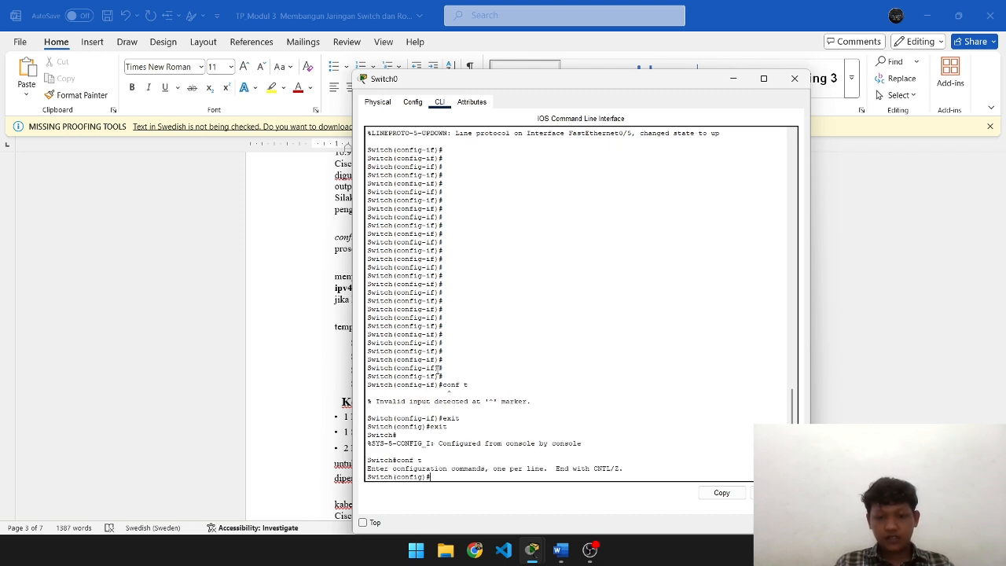
pyautogui.hotkey('alt', 'Tab')
pyautogui.hotkey('alt', 'Tab')
pyautogui.hotkey('alt', 'Tab')
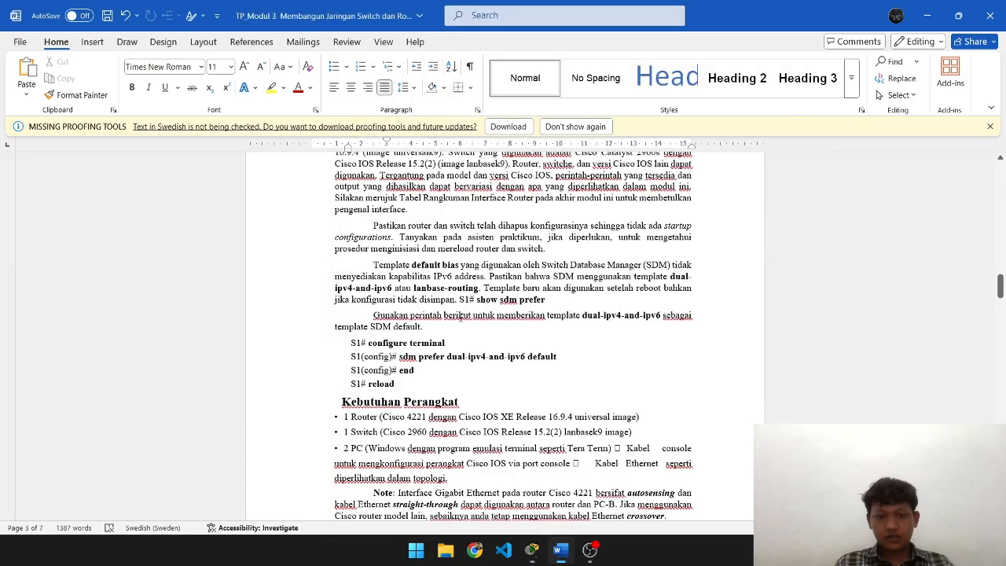
pyautogui.hotkey('alt', 'Tab')
pyautogui.hotkey('alt', 'Tab')
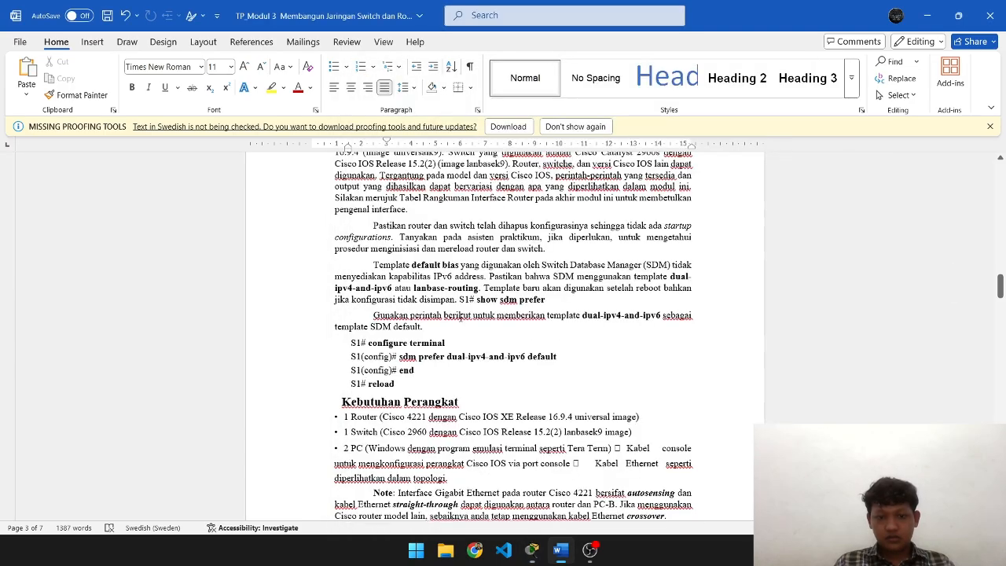
pyautogui.hotkey('alt', 'Tab')
pyautogui.hotkey('ctrl', 'z')
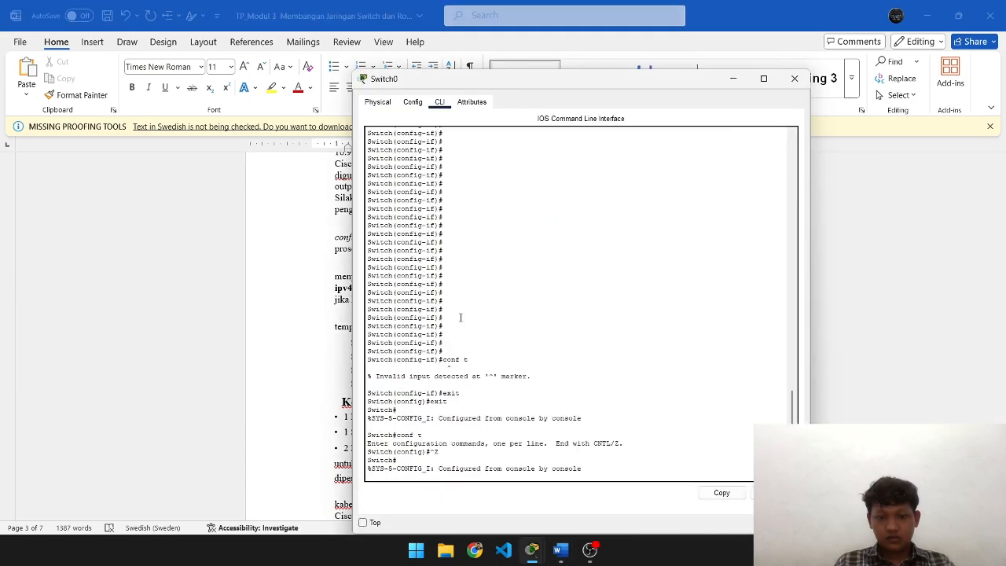
pyautogui.press('Return')
pyautogui.hotkey('alt', 'Tab')
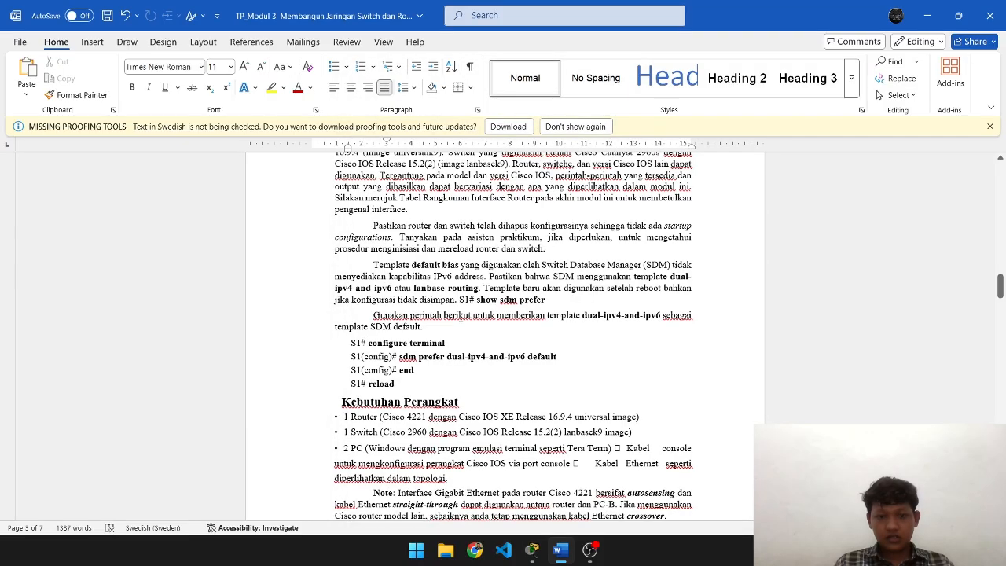
pyautogui.hotkey('alt', 'Tab')
pyautogui.write('conft')
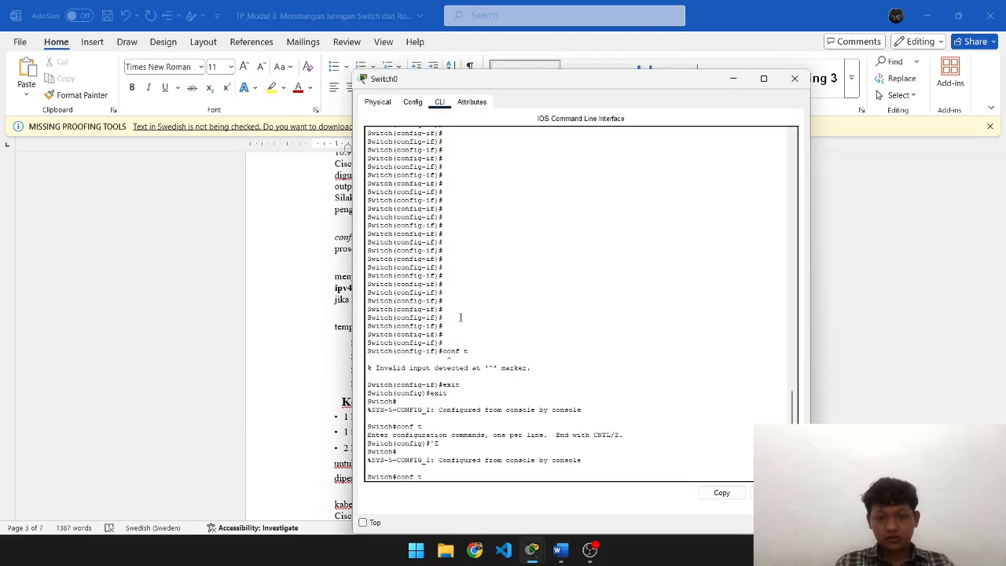
pyautogui.press('Return')
pyautogui.hotkey('alt', 'Tab')
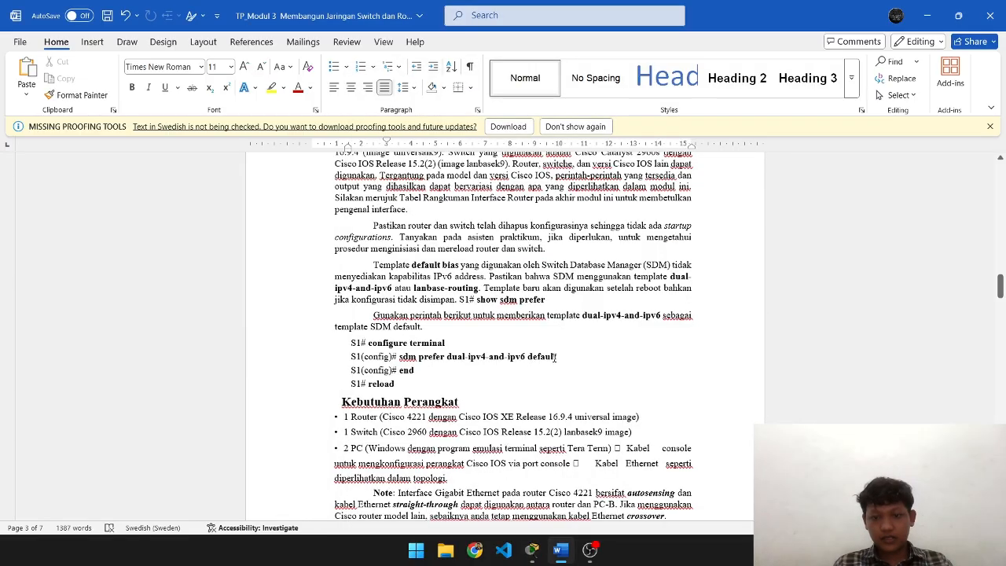
# - Paste and run 'sdm prefer dual-ipv4-and-ipv6 default' from the lab document
pyautogui.moveTo(558, 356); pyautogui.dragTo(417, 358)
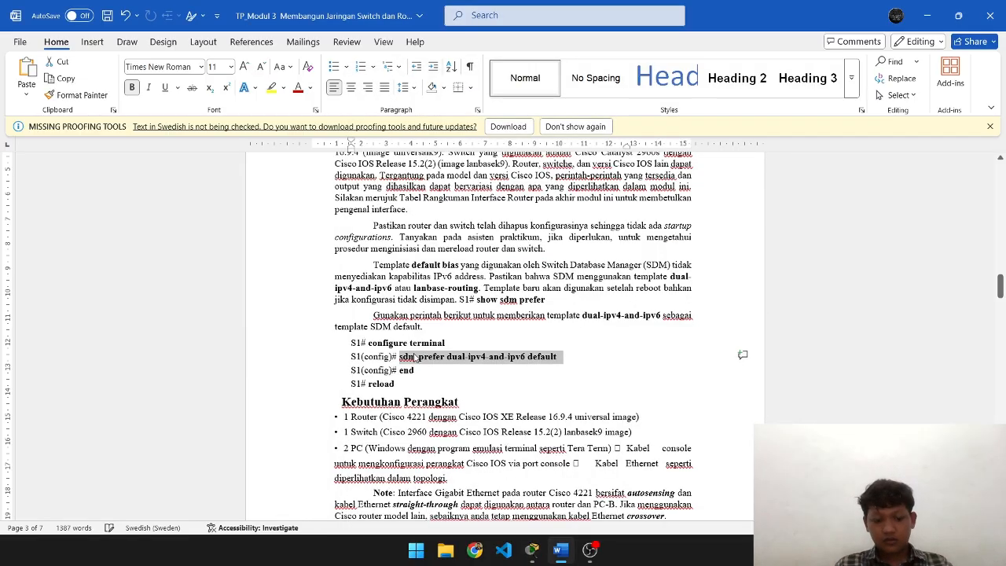
pyautogui.hotkey('alt', 'Tab')
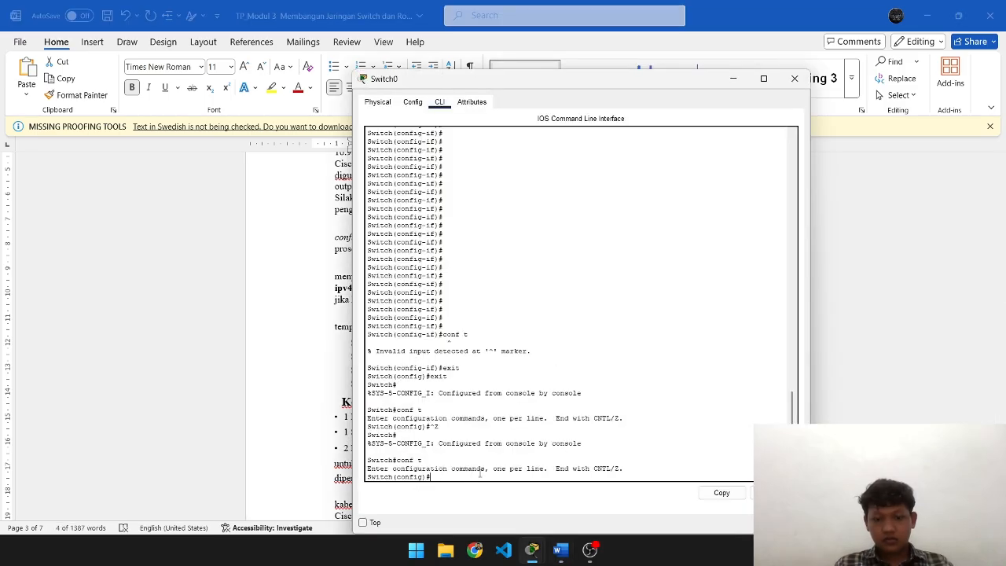
pyautogui.rightClick(513, 470)
pyautogui.click(528, 462)
pyautogui.press('Return')
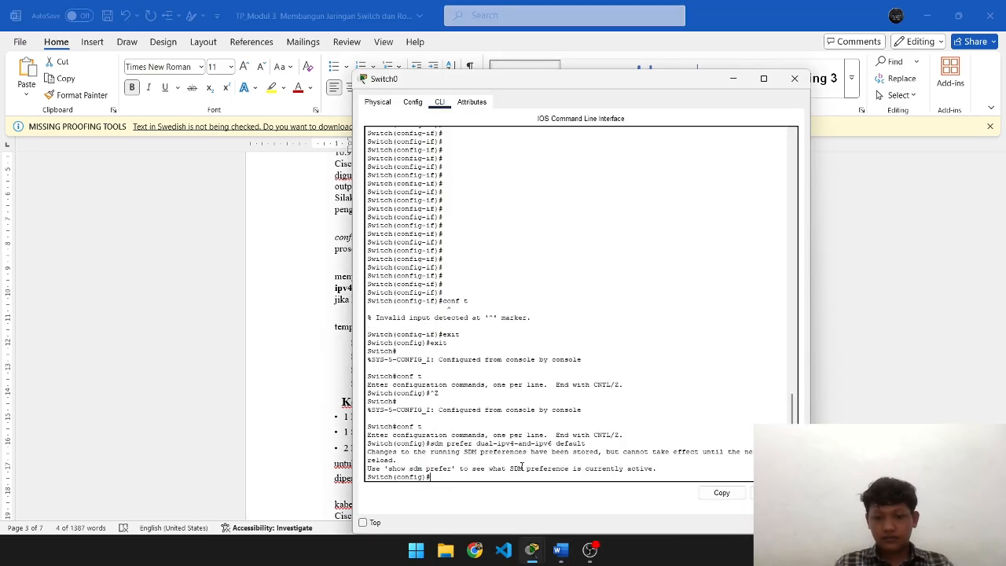
# - Exit with end and reload Switch0, answering no to saving the configuration
pyautogui.hotkey('alt', 'Tab')
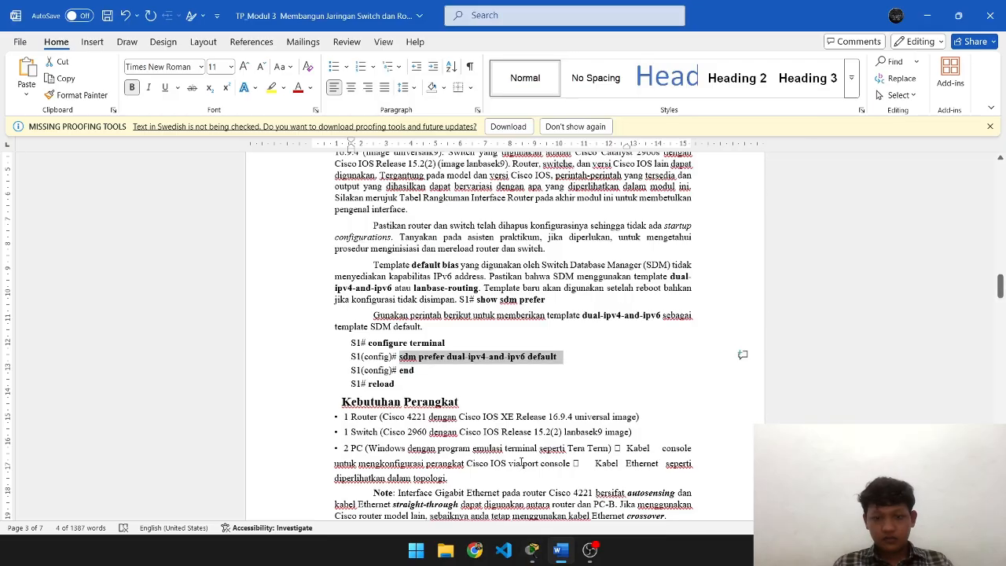
pyautogui.hotkey('alt', 'Tab')
pyautogui.write('end')
pyautogui.press('Return')
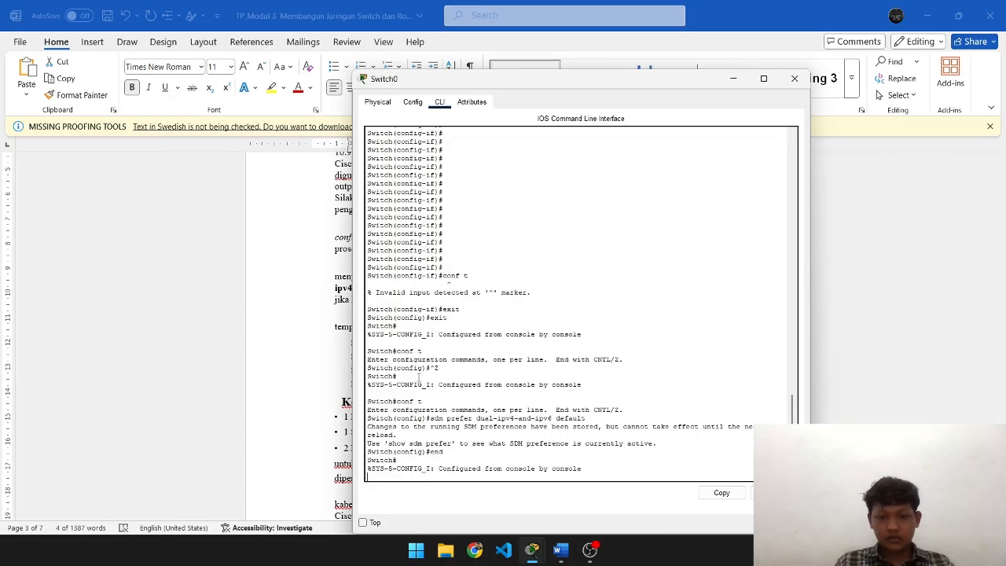
pyautogui.press('Return')
pyautogui.write('reload')
pyautogui.hotkey('alt', 'Tab')
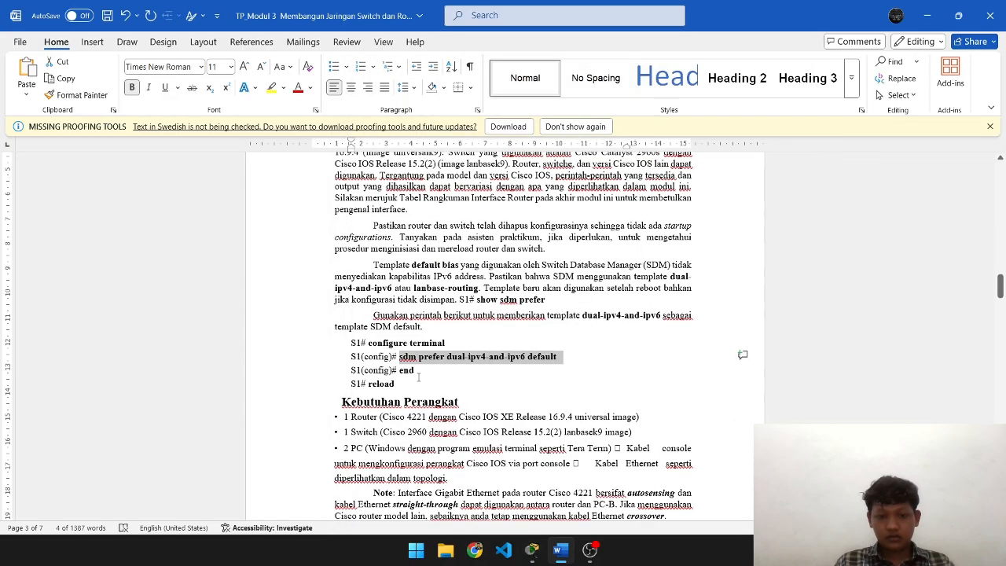
pyautogui.hotkey('alt', 'Tab')
pyautogui.press('Return')
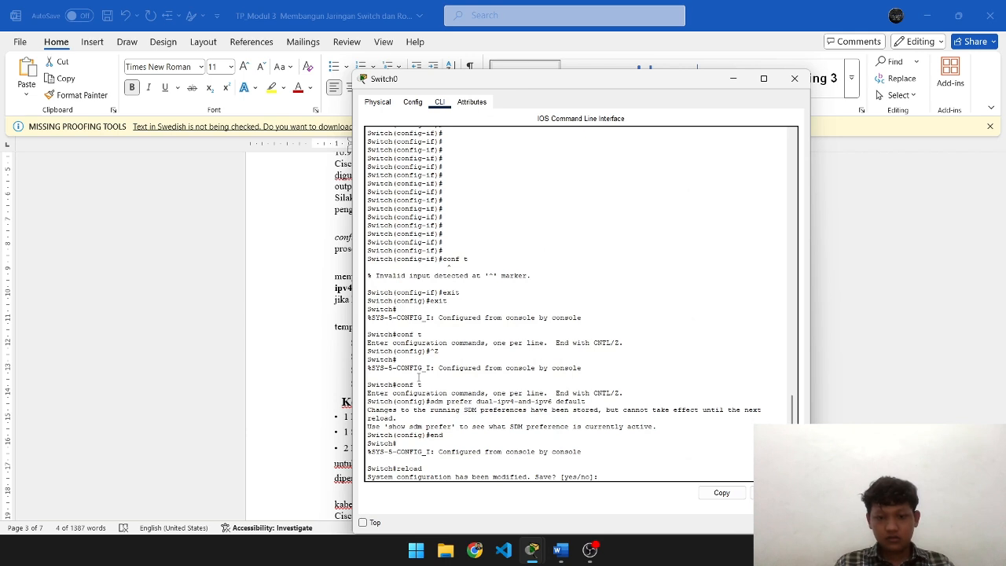
pyautogui.write('no')
pyautogui.press('Return')
pyautogui.press('Return')
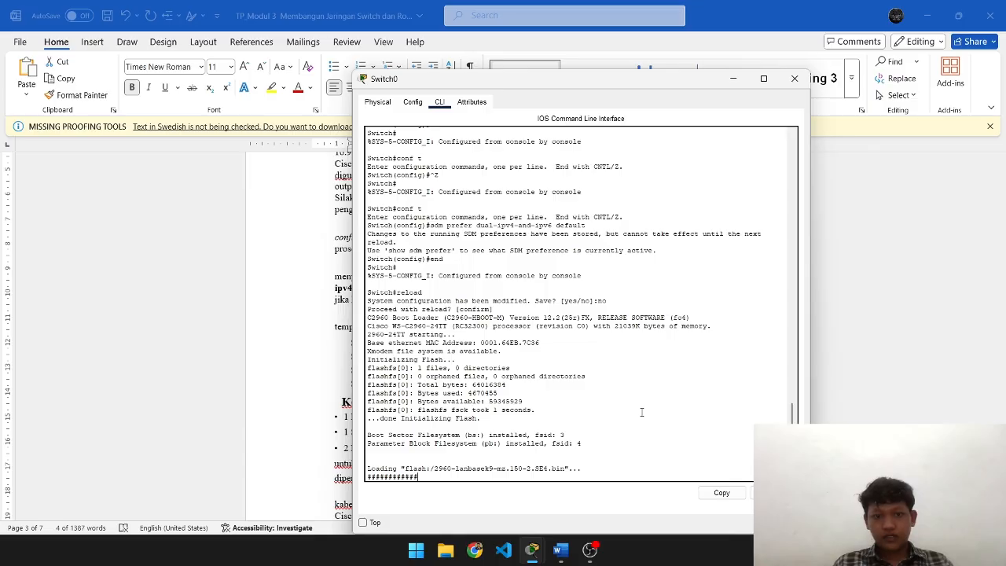
pyautogui.hotkey('alt', 'Tab')
pyautogui.scroll(-3, 548, 366)
pyautogui.hotkey('alt', 'Tab', 'Tab')
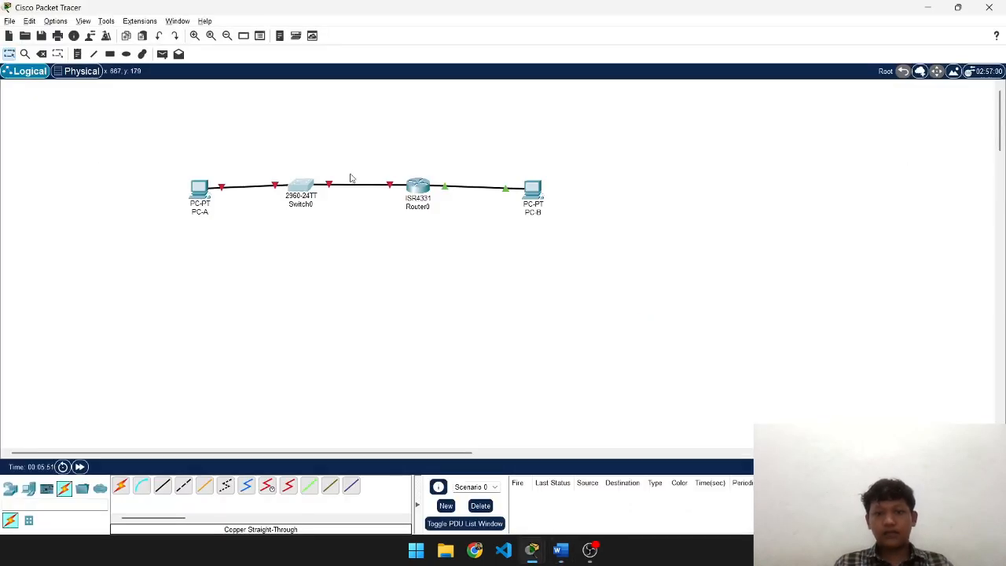
# - Open Router0's CLI and exit configuration mode to the Router# prompt
pyautogui.click(417, 187)
pyautogui.click(442, 103)
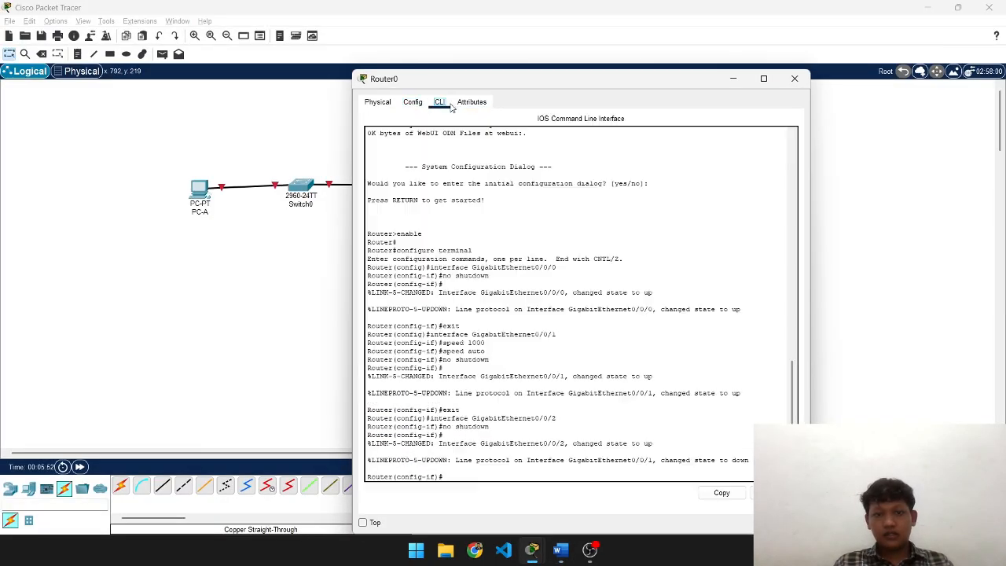
pyautogui.click(520, 468)
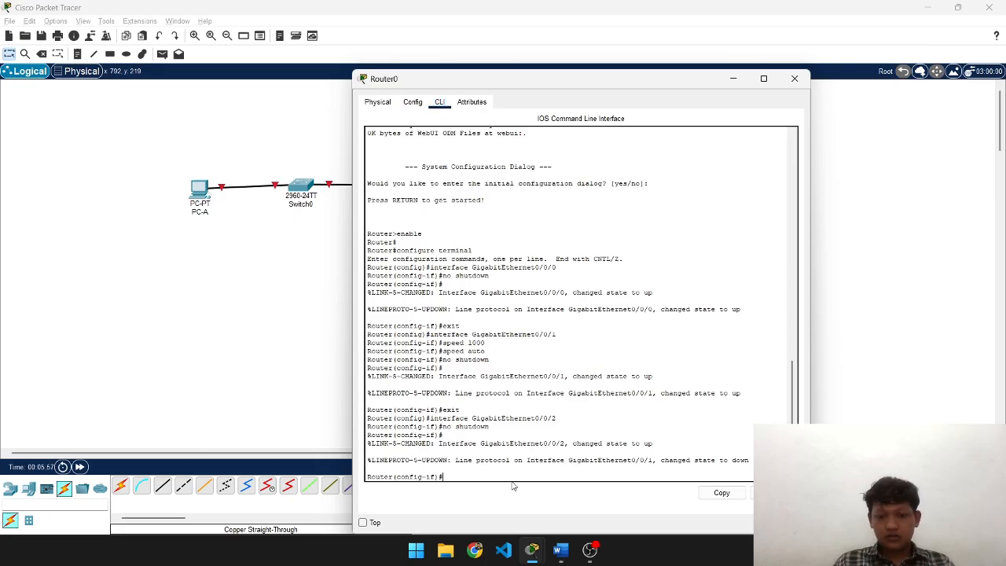
pyautogui.write('reload')
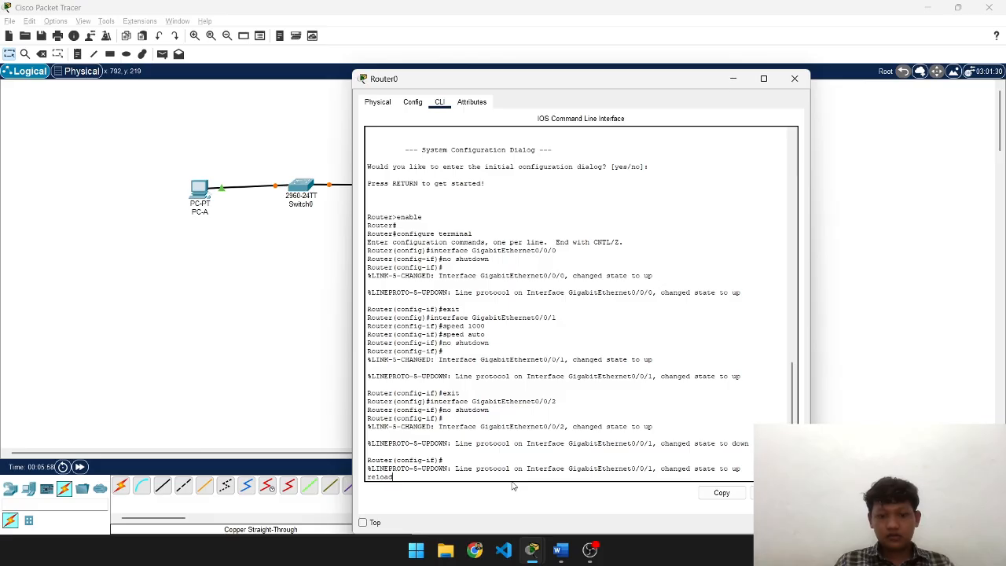
pyautogui.press('Return')
pyautogui.write('reload')
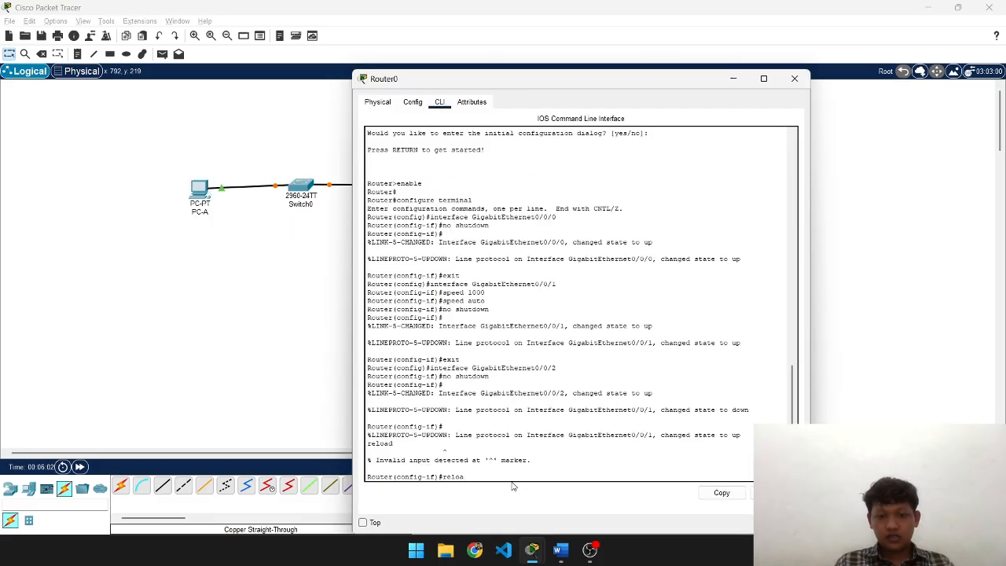
pyautogui.press('BackSpace')
pyautogui.press('BackSpace')
pyautogui.press('BackSpace')
pyautogui.press('BackSpace')
pyautogui.press('BackSpace')
pyautogui.write('exit')
pyautogui.press('Return')
pyautogui.press('Return')
pyautogui.write('er(config)#e')
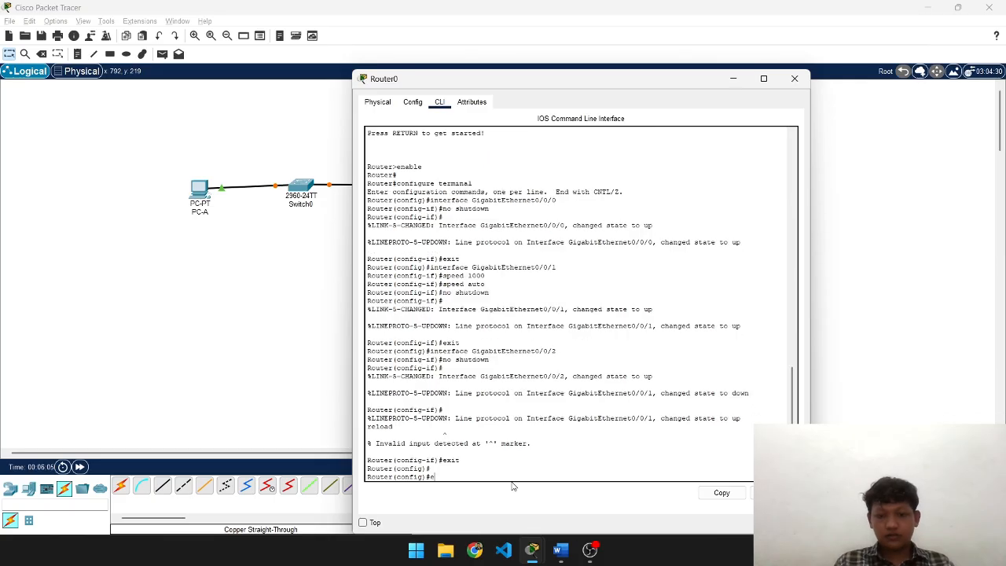
pyautogui.write('xit')
pyautogui.press('Return')
# - Reload Router0, answering no to saving its configuration
pyautogui.write('re')
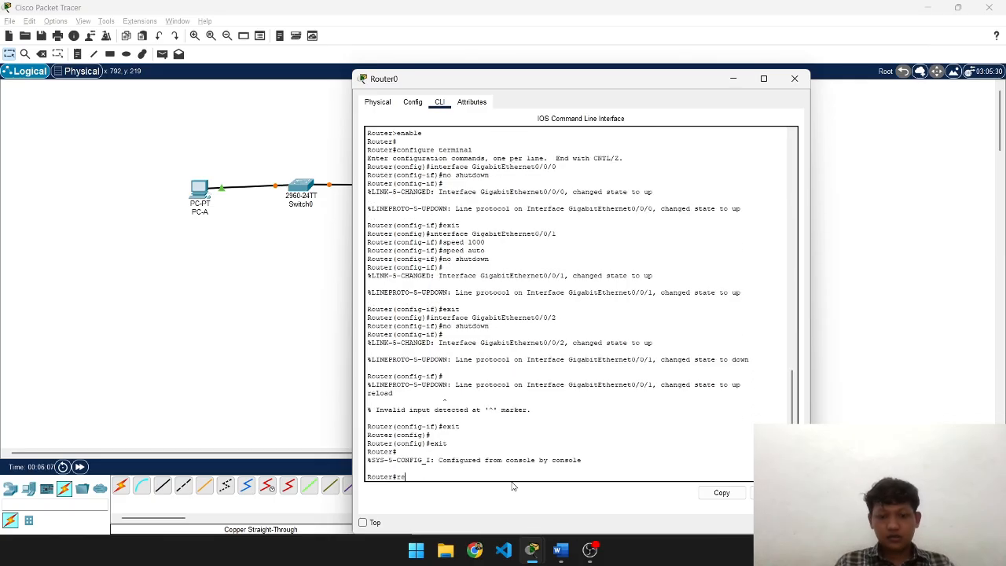
pyautogui.write('load')
pyautogui.press('Return')
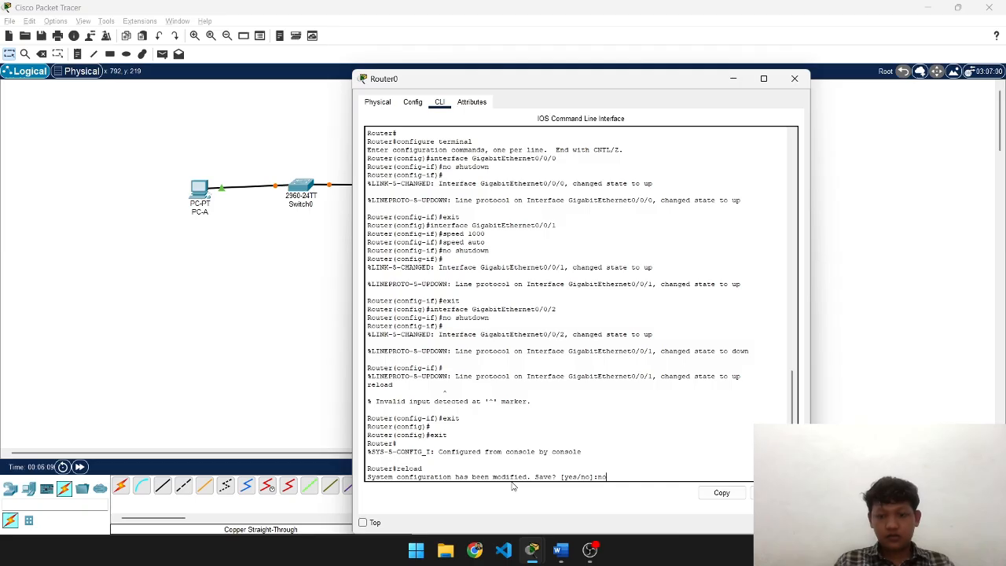
pyautogui.write('no')
pyautogui.press('Return')
pyautogui.press('Return')
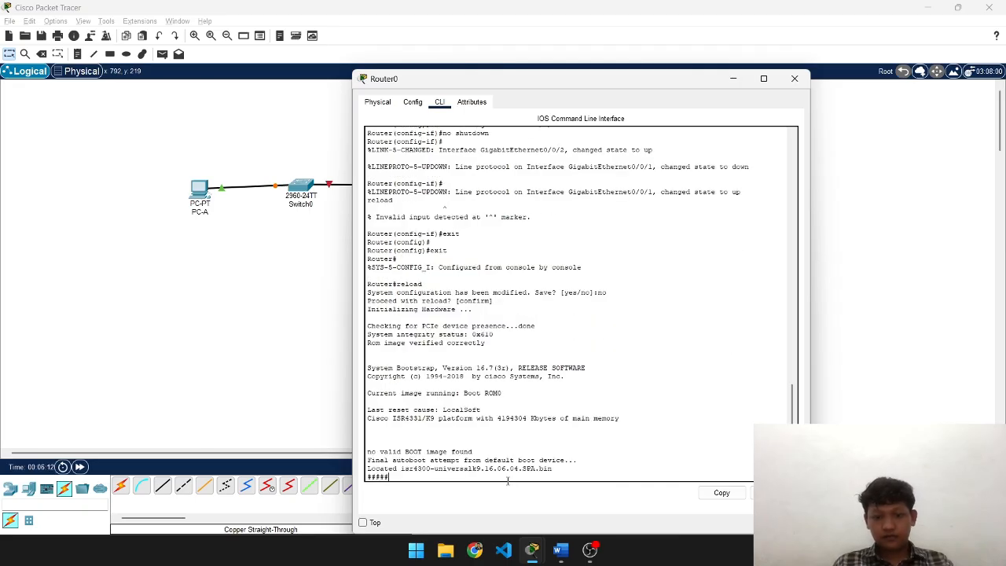
# - Bring up a user prompt on the rebooted Switch0 console
pyautogui.hotkey('alt', 'Tab')
pyautogui.press('Tab')
pyautogui.press('Tab')
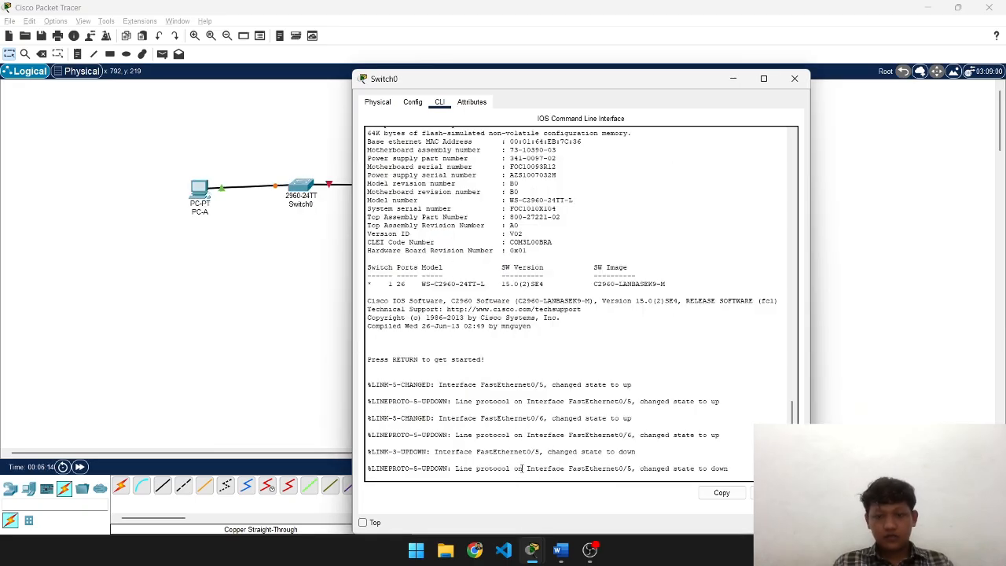
pyautogui.press('Return')
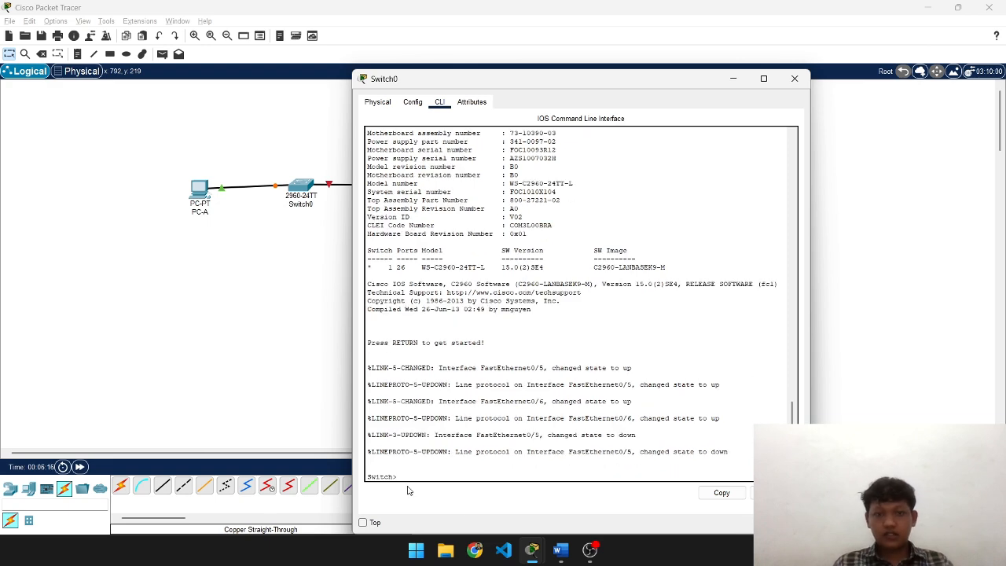
pyautogui.hotkey('alt', 'Tab')
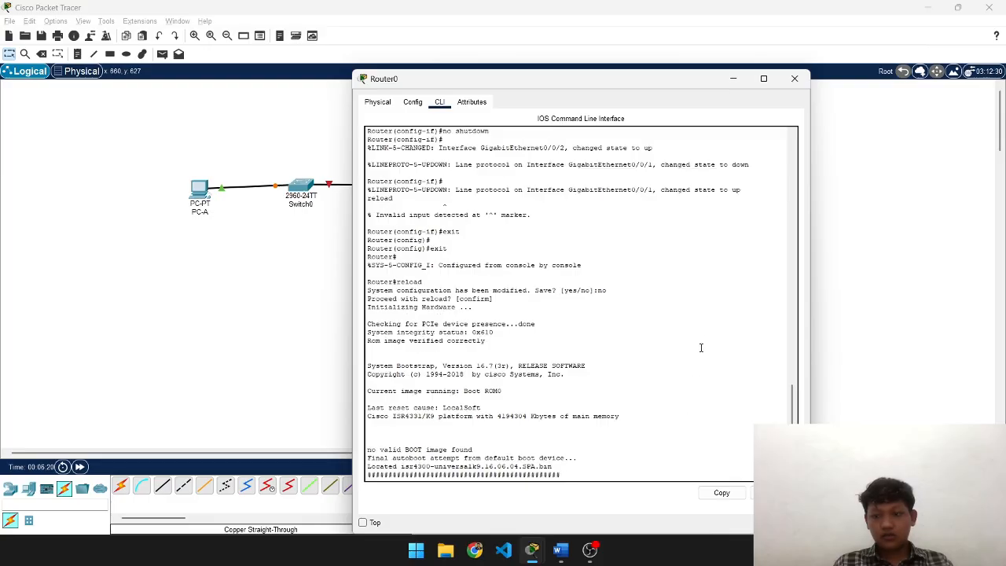
# - Scroll the lab document to Latihan 2's steps for PC addressing and router configuration
pyautogui.hotkey('alt', 'Tab')
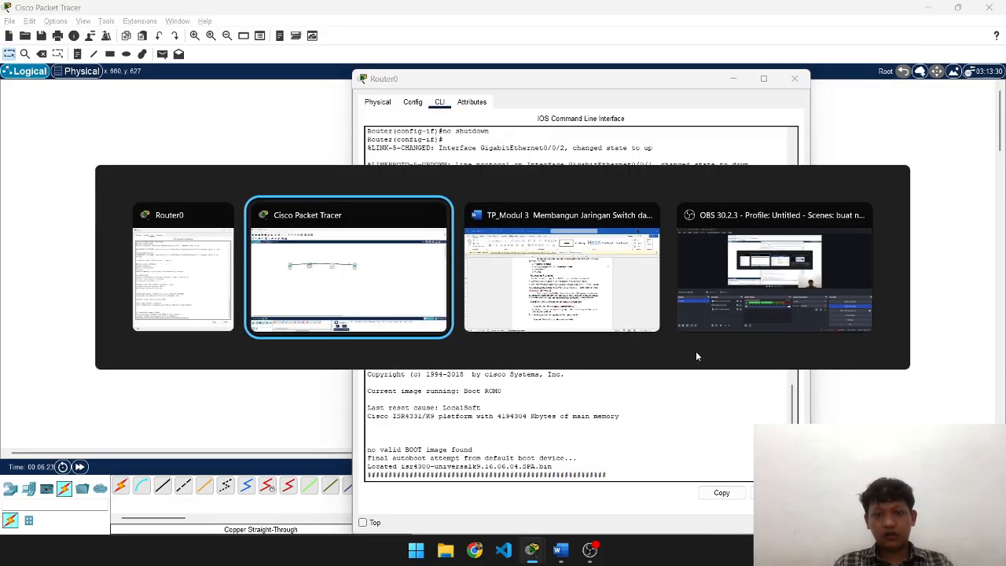
pyautogui.hotkey('alt', 'Tab')
pyautogui.scroll(-5, 503, 330)
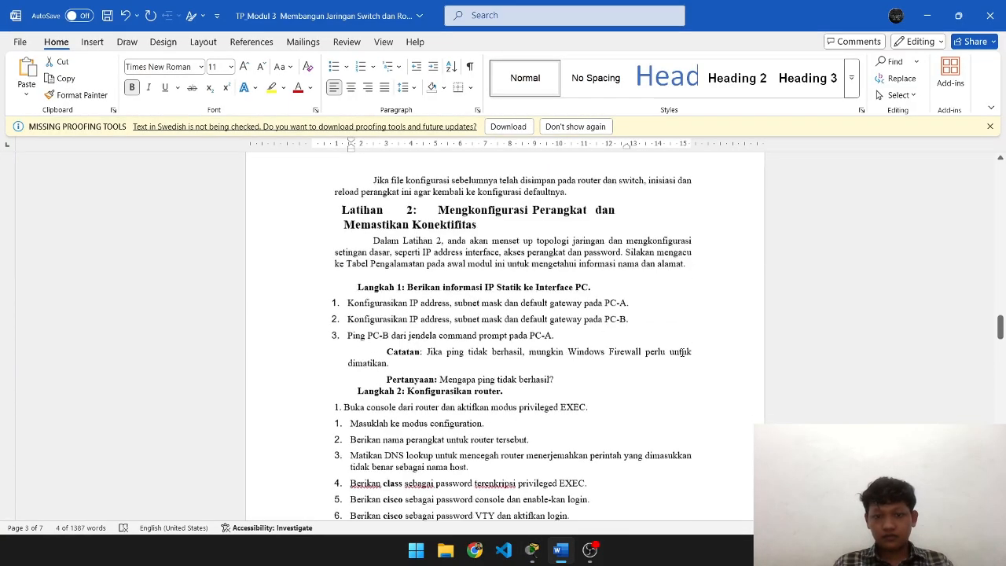
pyautogui.scroll(-1, 511, 342)
pyautogui.hotkey('alt', 'Tab')
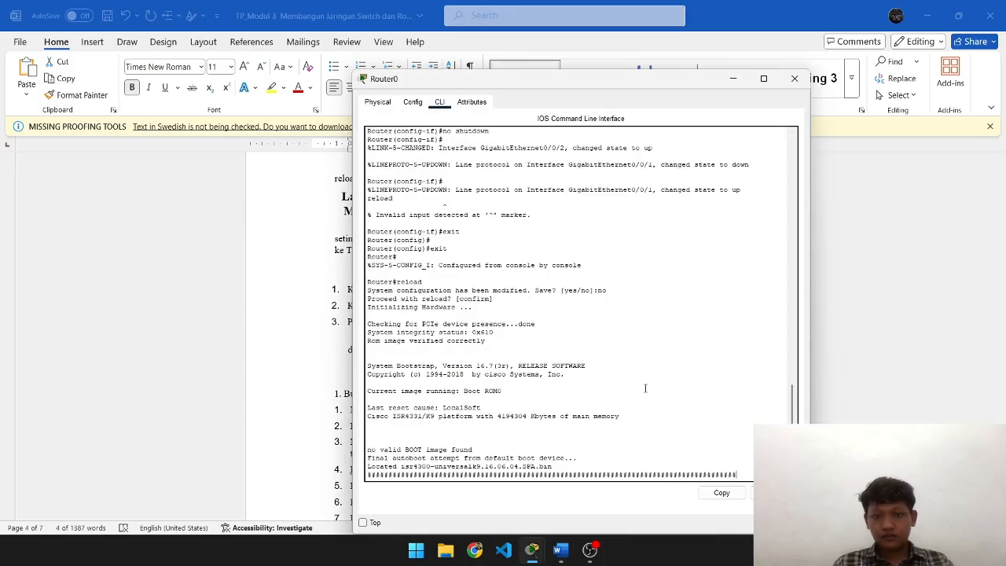
pyautogui.hotkey('alt', 'Tab')
pyautogui.scroll(5, 527, 324)
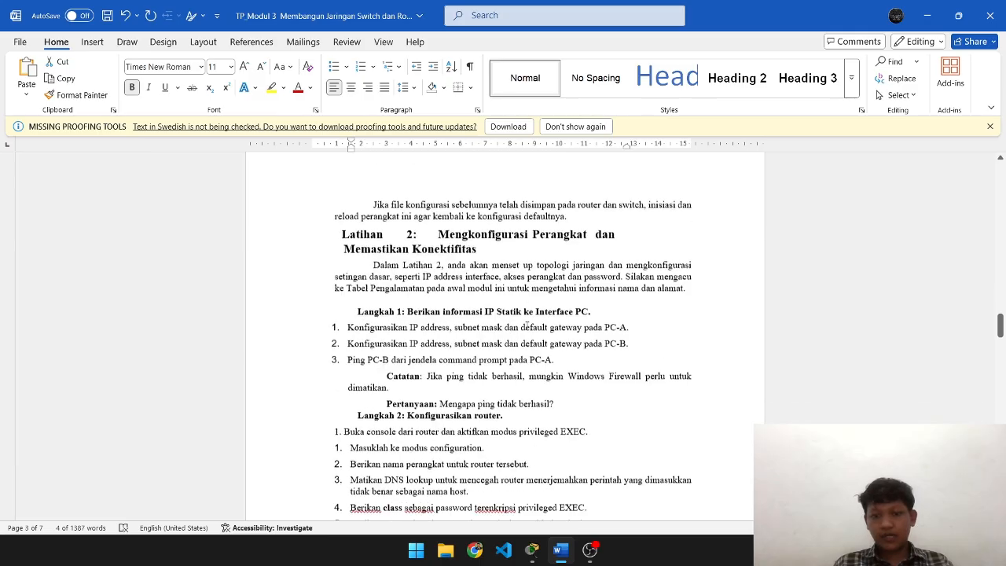
pyautogui.scroll(2, 527, 324)
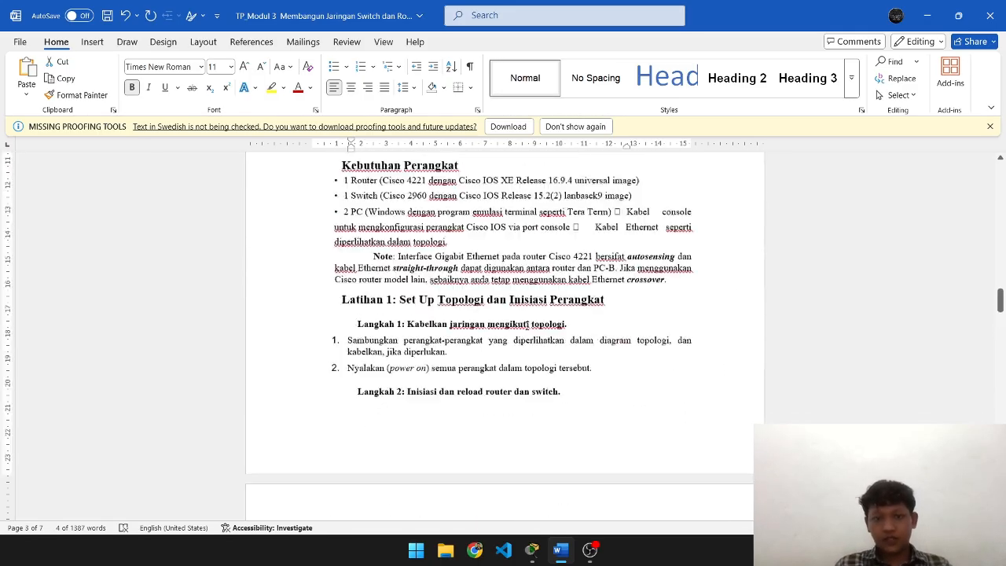
pyautogui.scroll(-4, 527, 325)
pyautogui.scroll(-3, 527, 325)
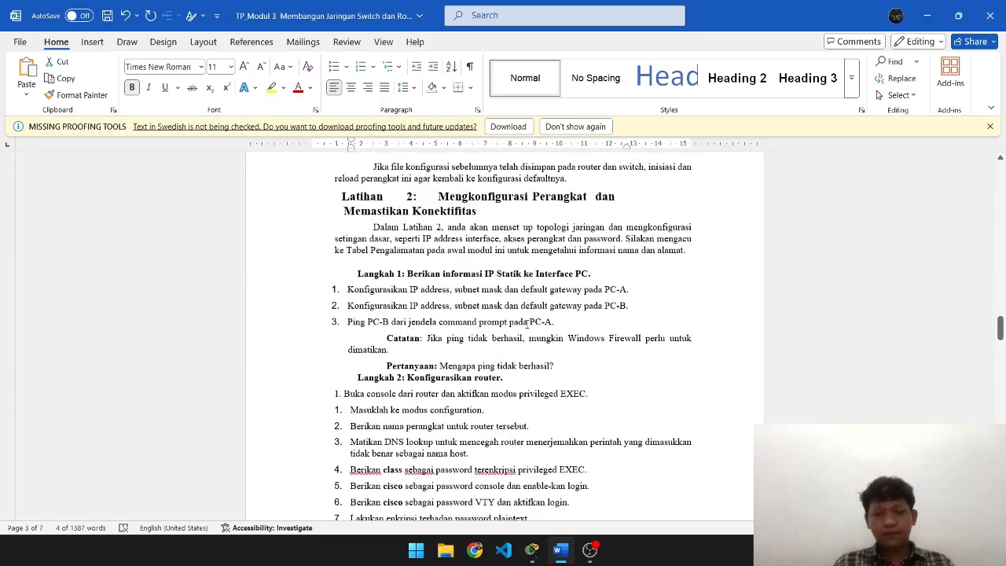
pyautogui.scroll(5, 527, 325)
pyautogui.scroll(-2, 527, 325)
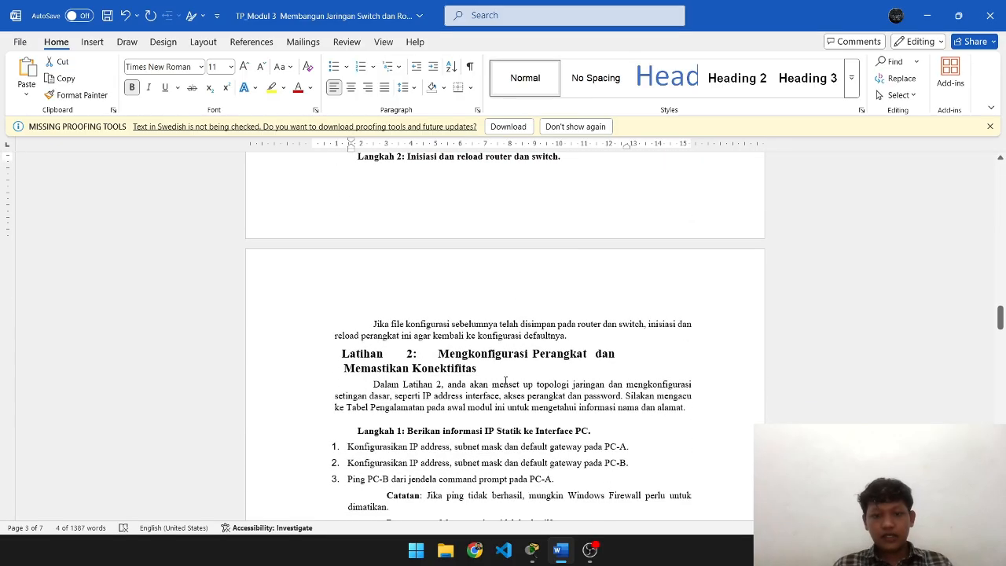
pyautogui.scroll(-3, 505, 379)
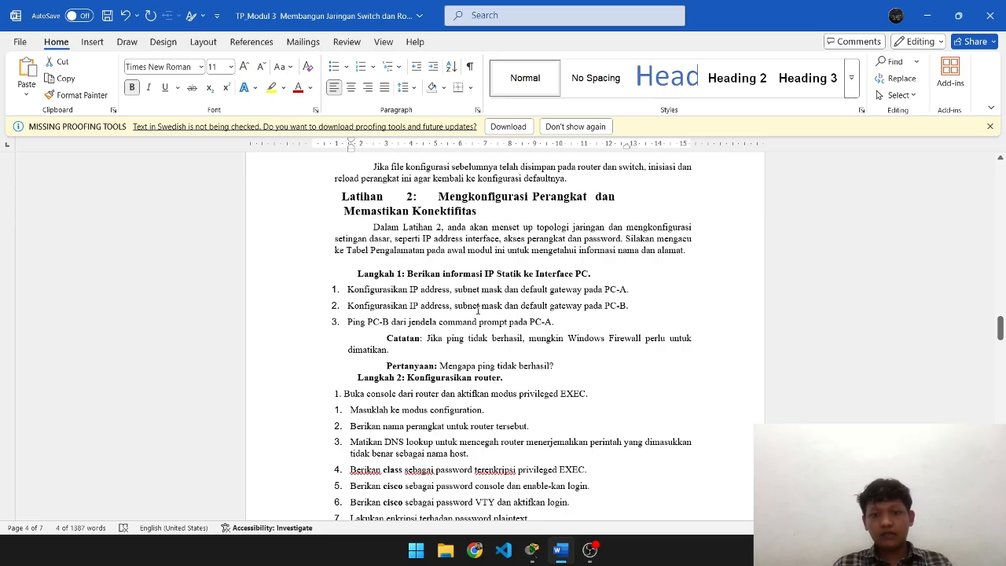
# - Close the Router0 console window and return to Packet Tracer
pyautogui.hotkey('alt', 'Tab')
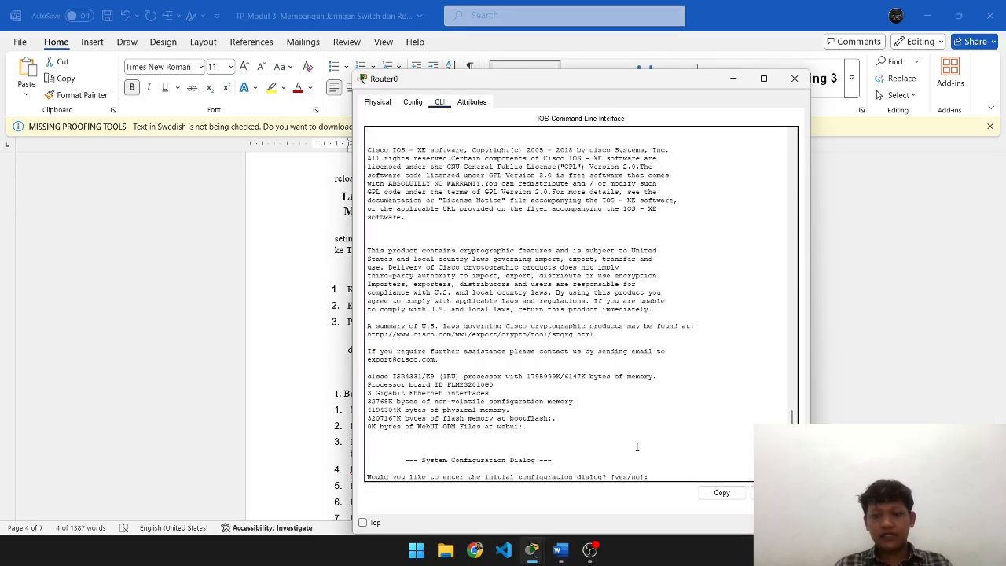
pyautogui.click(793, 80)
pyautogui.hotkey('alt', 'Tab')
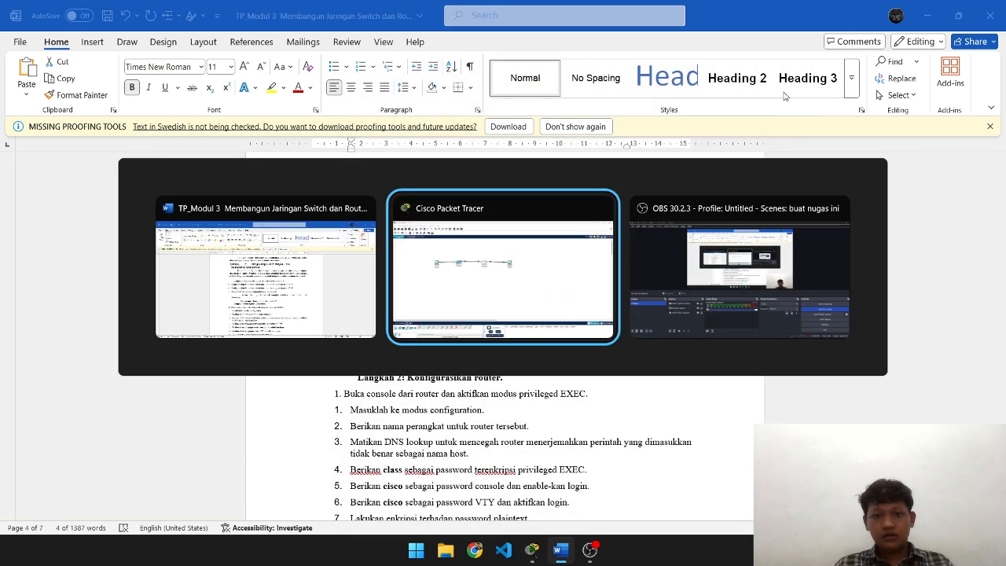
# - Open PC-A's IP Configuration and find the addressing table in the worksheet
pyautogui.click(198, 190)
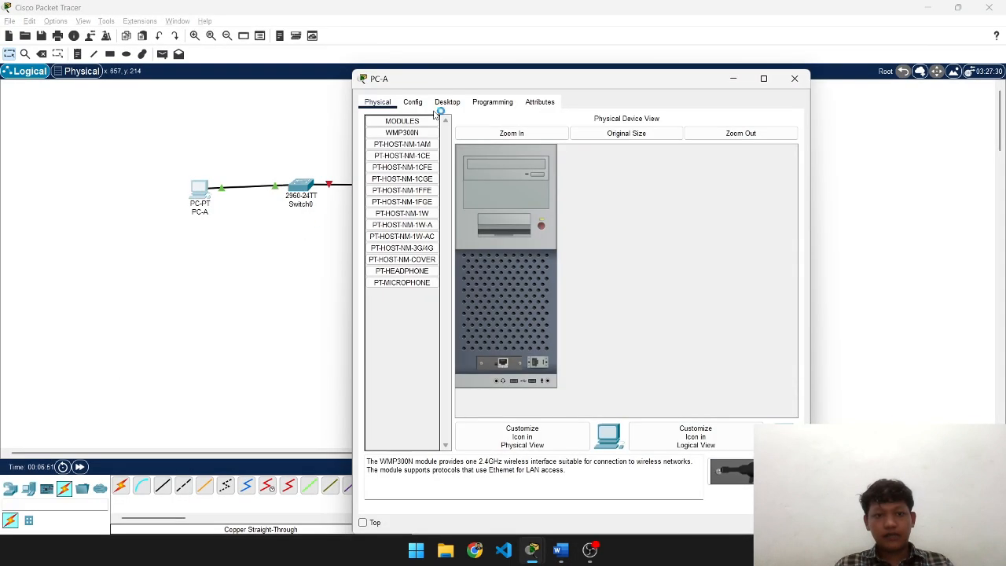
pyautogui.click(413, 102)
pyautogui.click(445, 102)
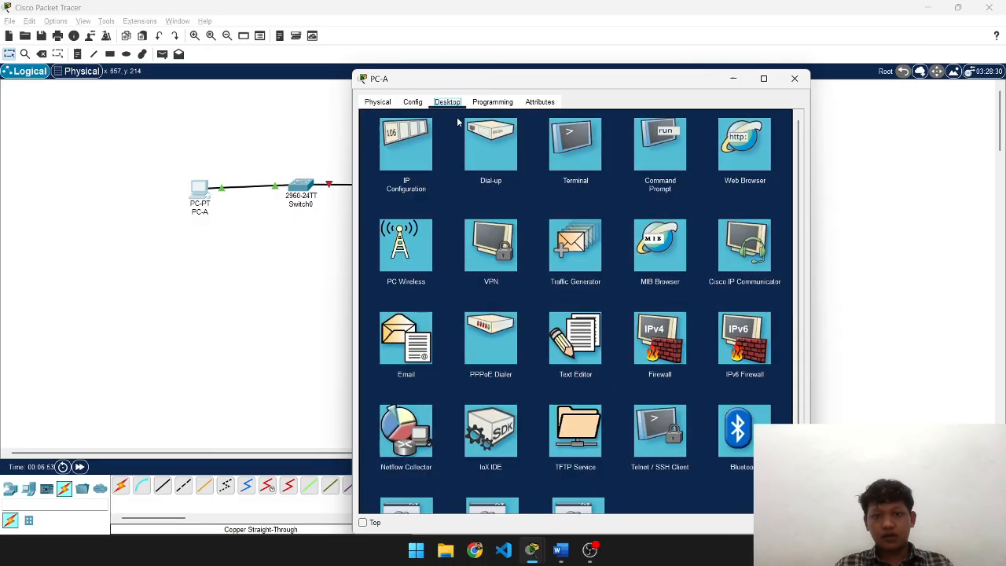
pyautogui.click(406, 146)
pyautogui.hotkey('alt', 'Tab')
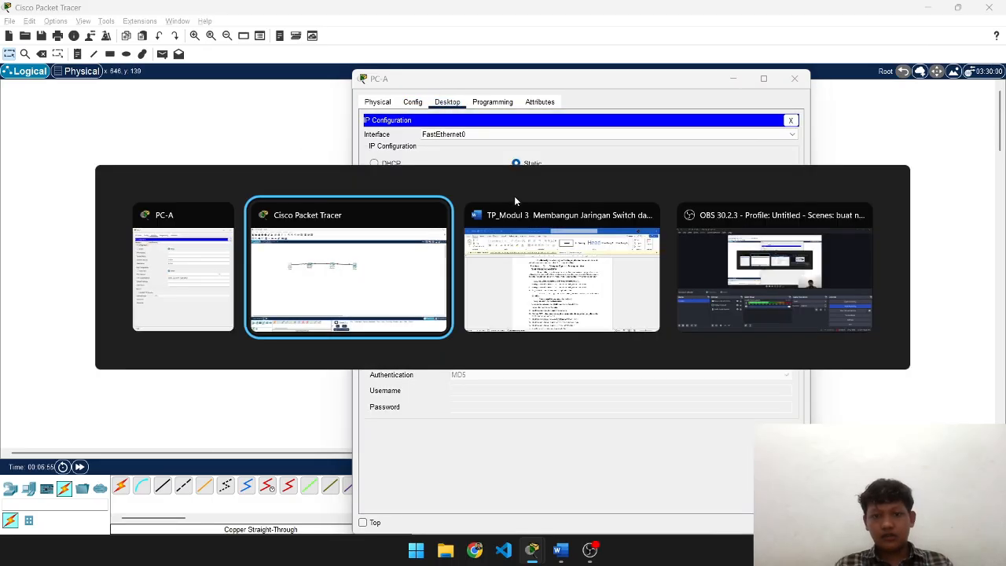
pyautogui.click(535, 275)
pyautogui.scroll(5, 602, 340)
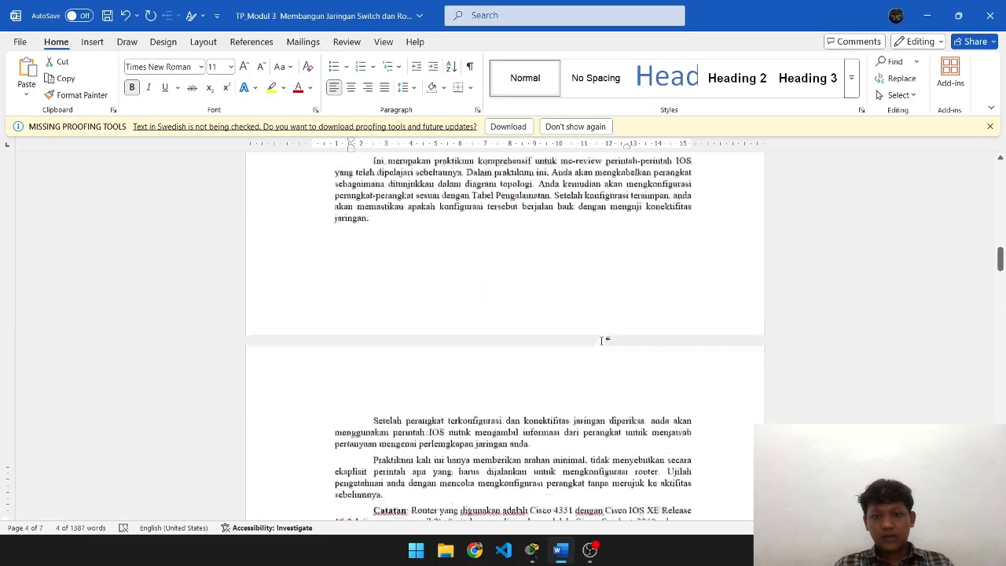
pyautogui.scroll(10, 602, 339)
pyautogui.scroll(-5, 597, 341)
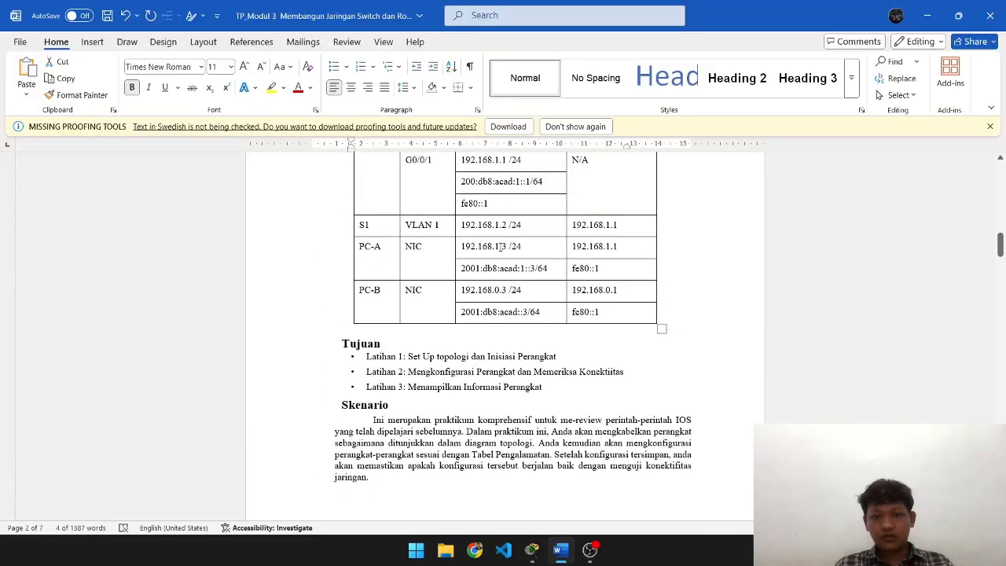
# - Give PC-A IPv4 address 192.168.1.3 with mask 255.255.255.0
pyautogui.moveTo(504, 246); pyautogui.dragTo(463, 249)
pyautogui.hotkey('ctrl', 'c')
pyautogui.hotkey('alt', 'Tab')
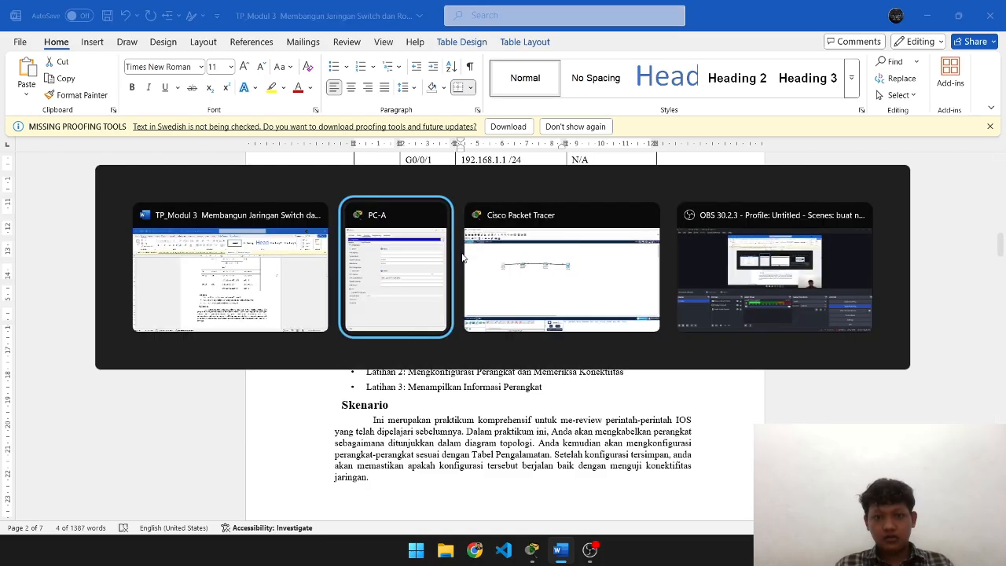
pyautogui.click(573, 178)
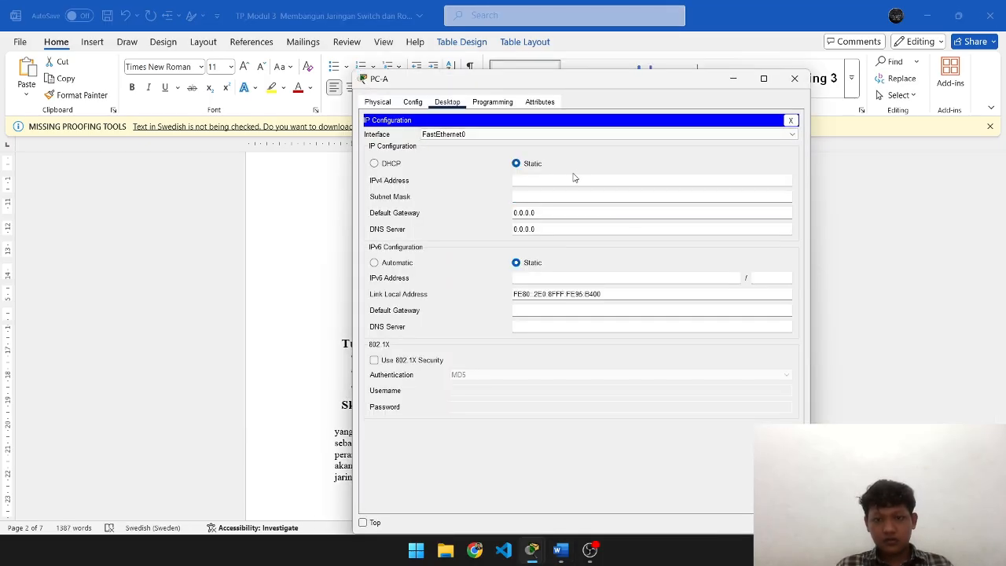
pyautogui.hotkey('ctrl', 'v')
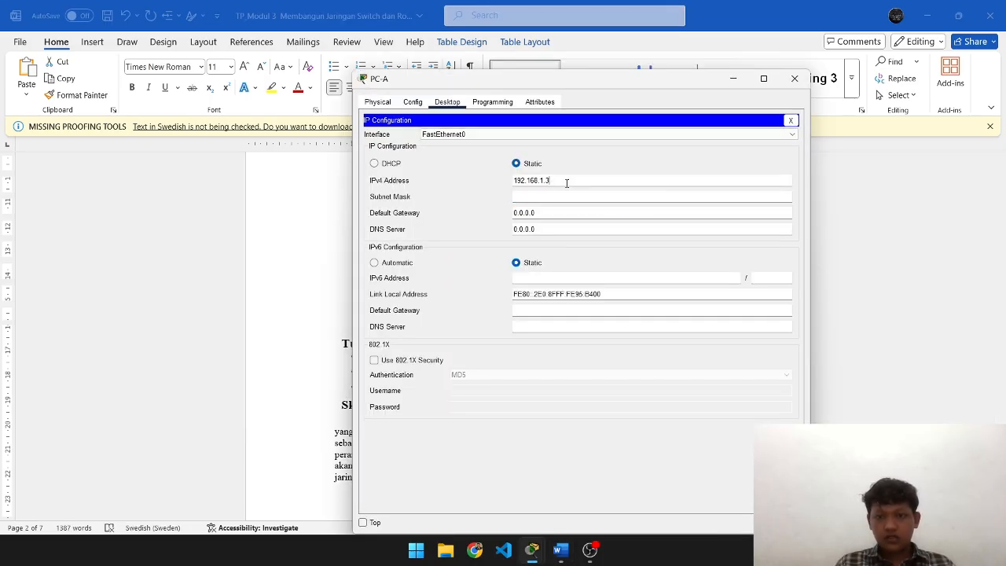
pyautogui.press('Tab')
pyautogui.press('Tab')
# - Set PC-A's default gateway to 192.168.1.1 and close its window
pyautogui.hotkey('alt', 'Tab')
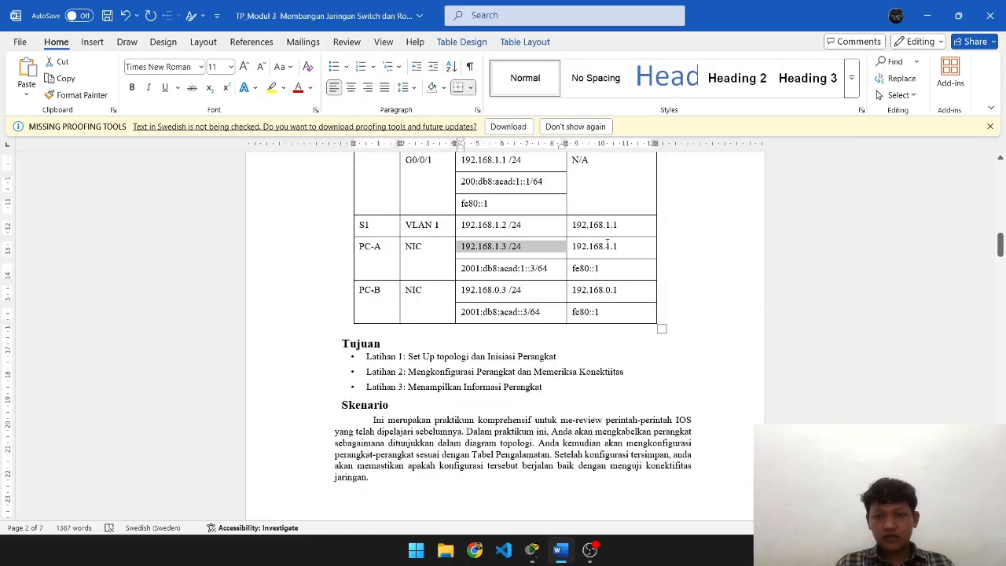
pyautogui.doubleClick(600, 246)
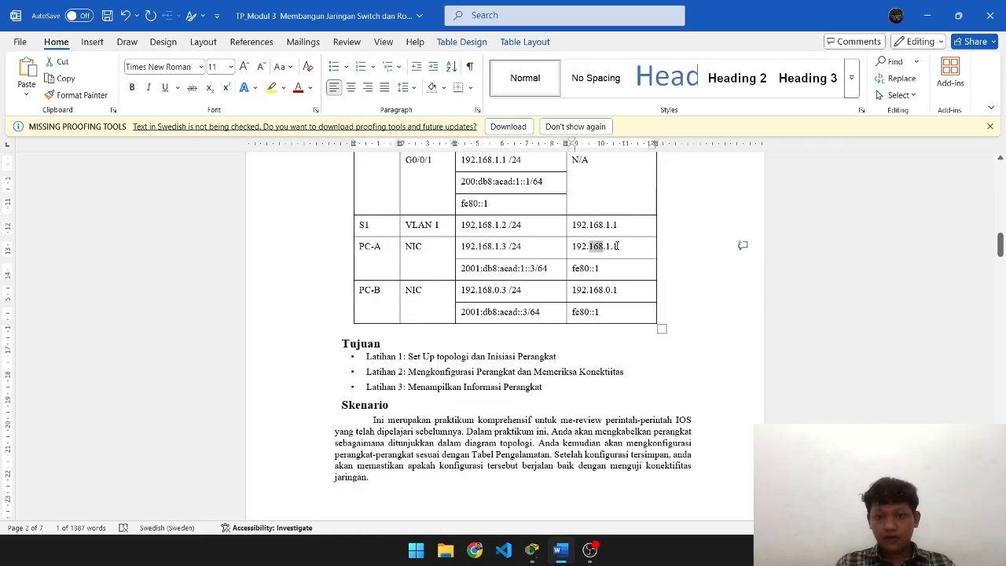
pyautogui.click(616, 247)
pyautogui.hotkey('alt', 'Tab')
pyautogui.write('192')
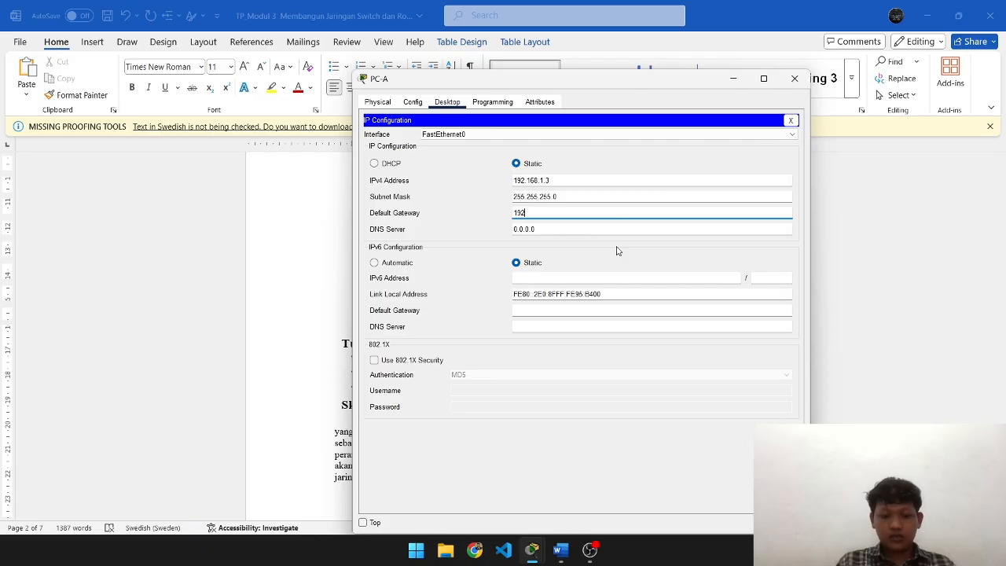
pyautogui.write('.168.1')
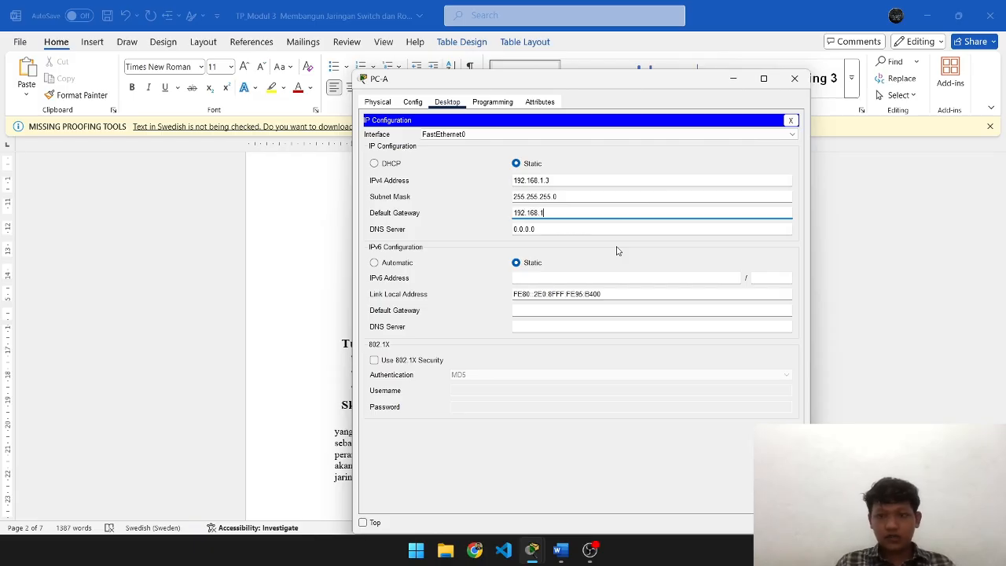
pyautogui.write('.1')
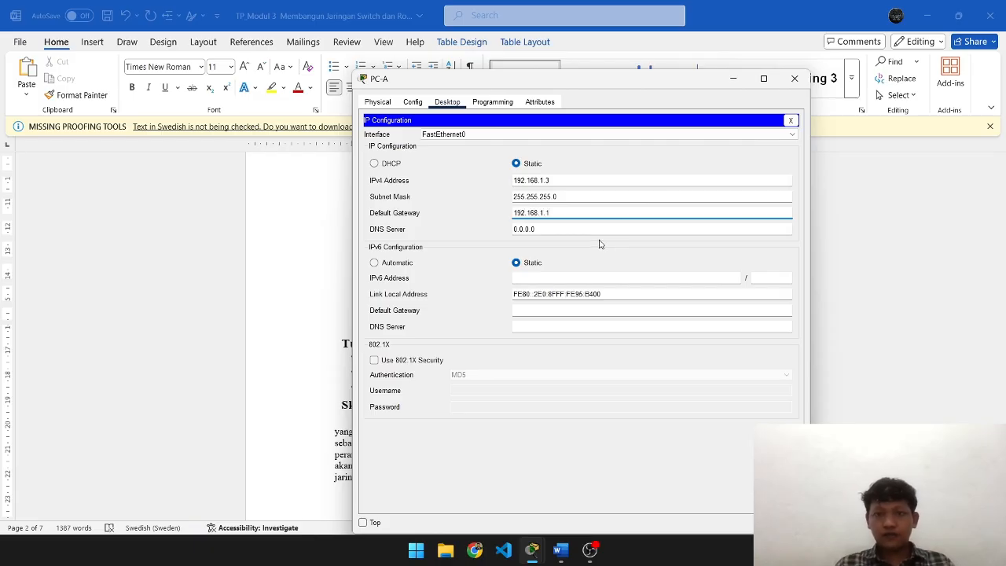
pyautogui.click(794, 78)
pyautogui.hotkey('alt', 'Tab')
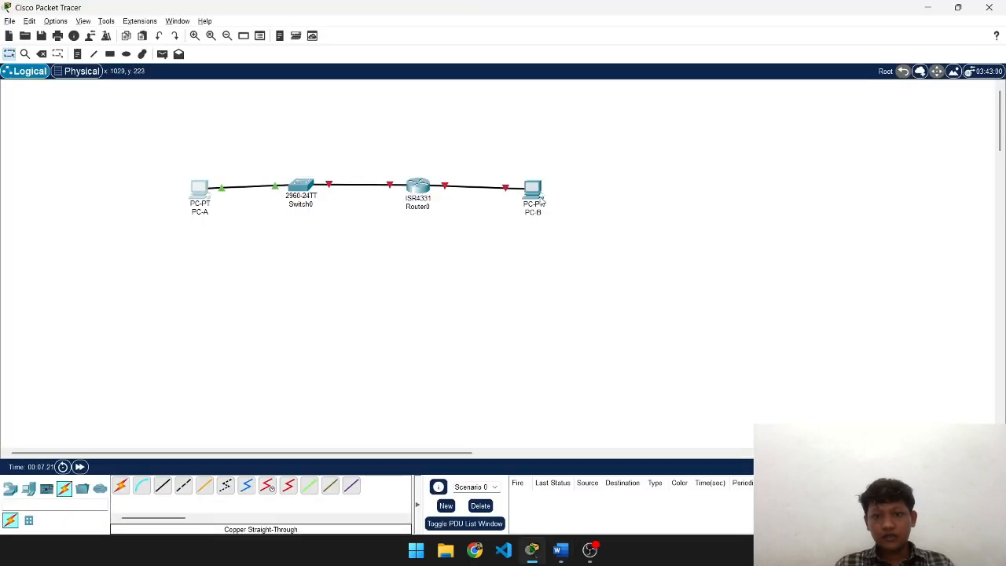
# - Open PC-B's IP Configuration on its Desktop
pyautogui.click(536, 198)
pyautogui.click(447, 102)
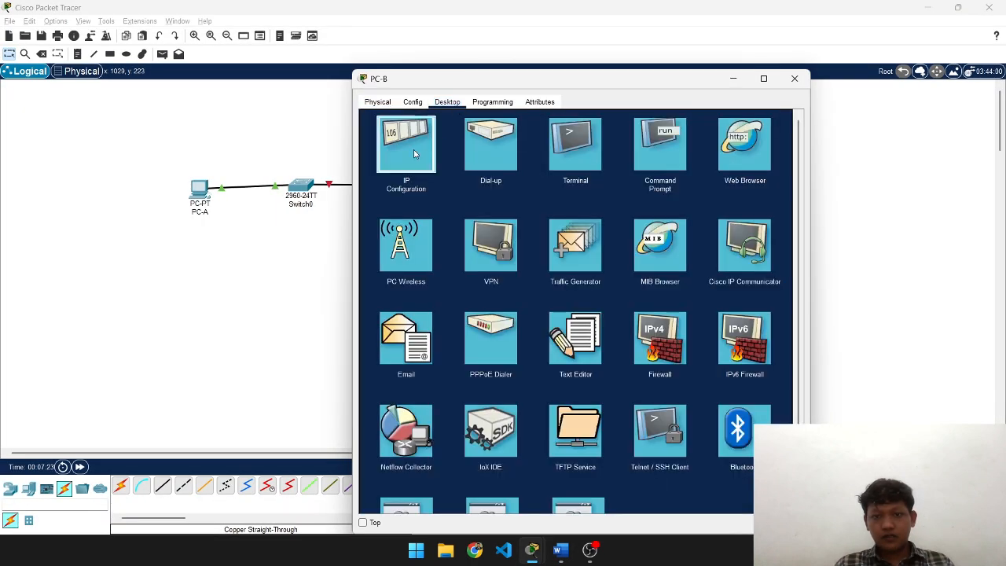
pyautogui.click(414, 149)
# - Give PC-B address 192.168.0.3, mask 255.255.255.0 and gateway 192.168.0.1
pyautogui.write('19')
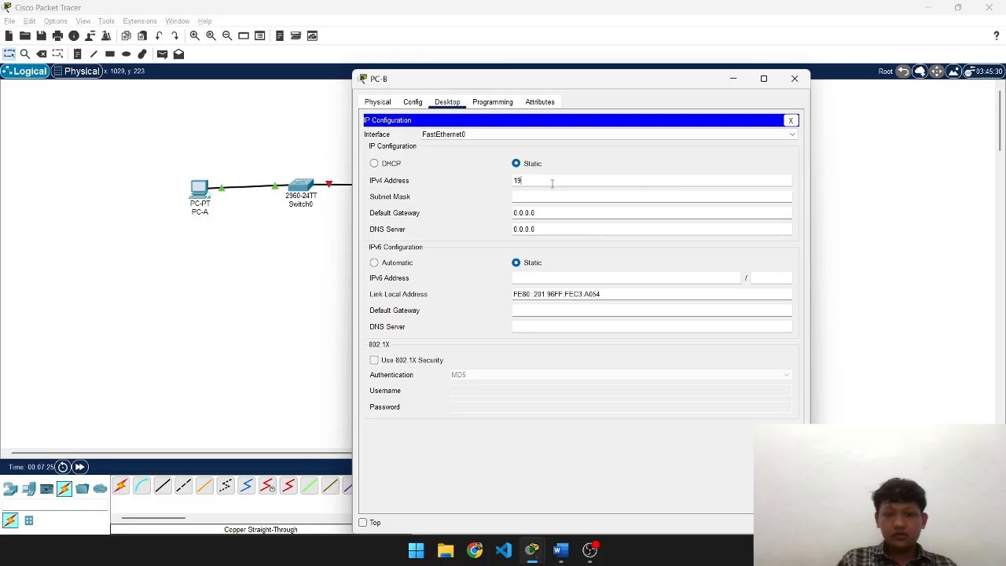
pyautogui.write('92.168.1.3/24')
pyautogui.press('BackSpace')
pyautogui.press('BackSpace')
pyautogui.press('BackSpace')
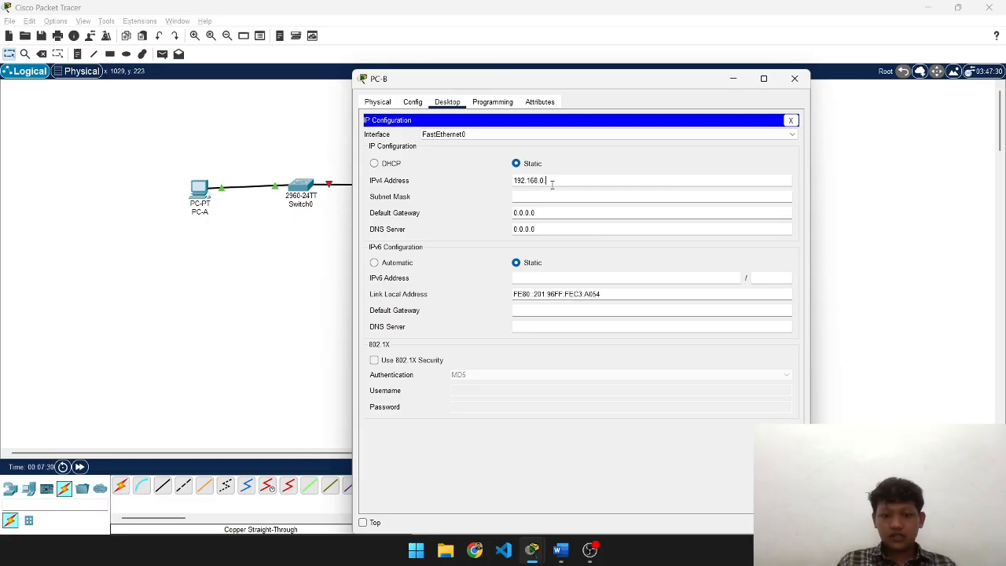
pyautogui.hotkey('alt', 'Tab')
pyautogui.hotkey('alt', 'Tab')
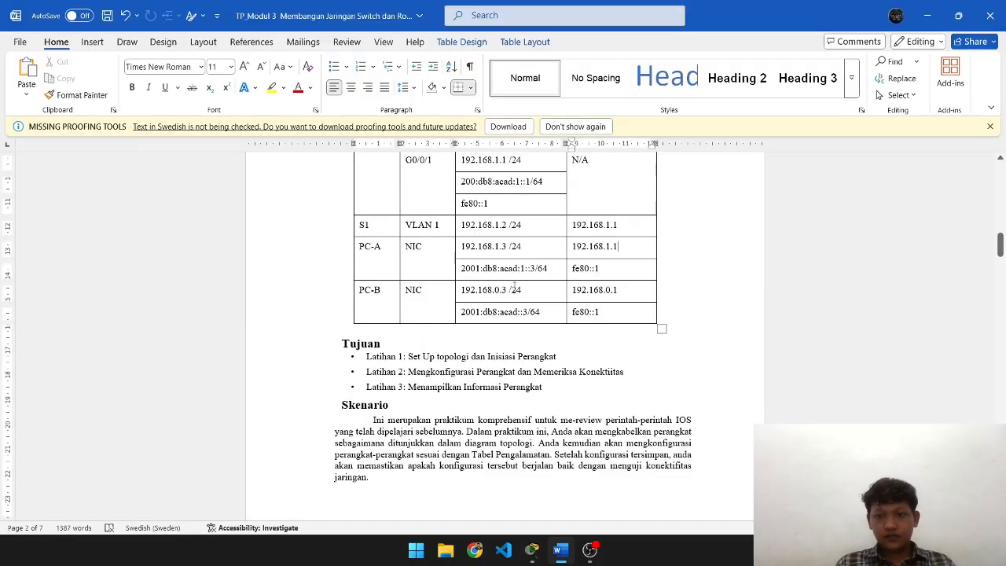
pyautogui.hotkey('alt', 'Tab')
pyautogui.press('Tab')
pyautogui.press('Tab')
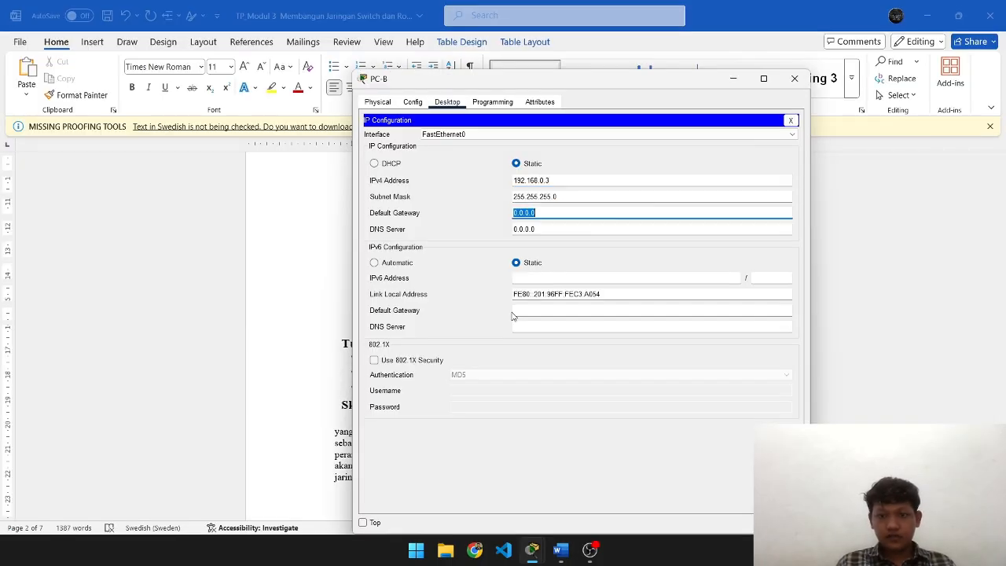
pyautogui.write('192')
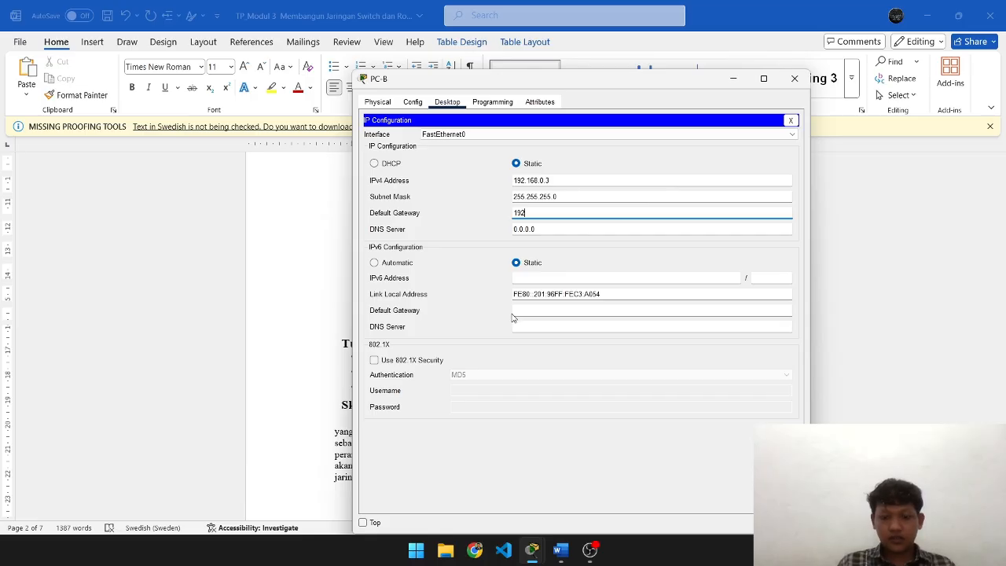
pyautogui.write('.168.1.1')
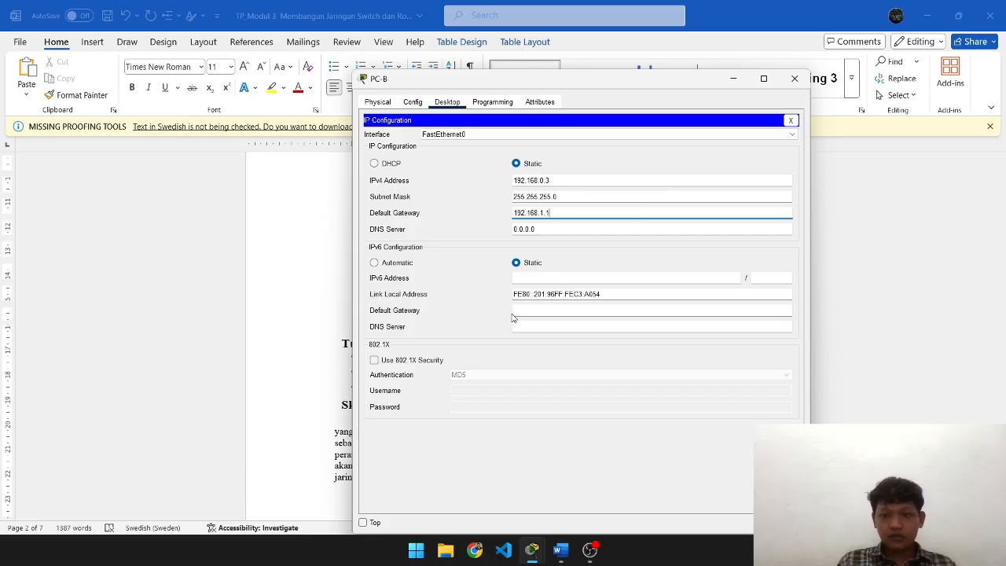
pyautogui.press('BackSpace')
pyautogui.press('BackSpace')
pyautogui.press('BackSpace')
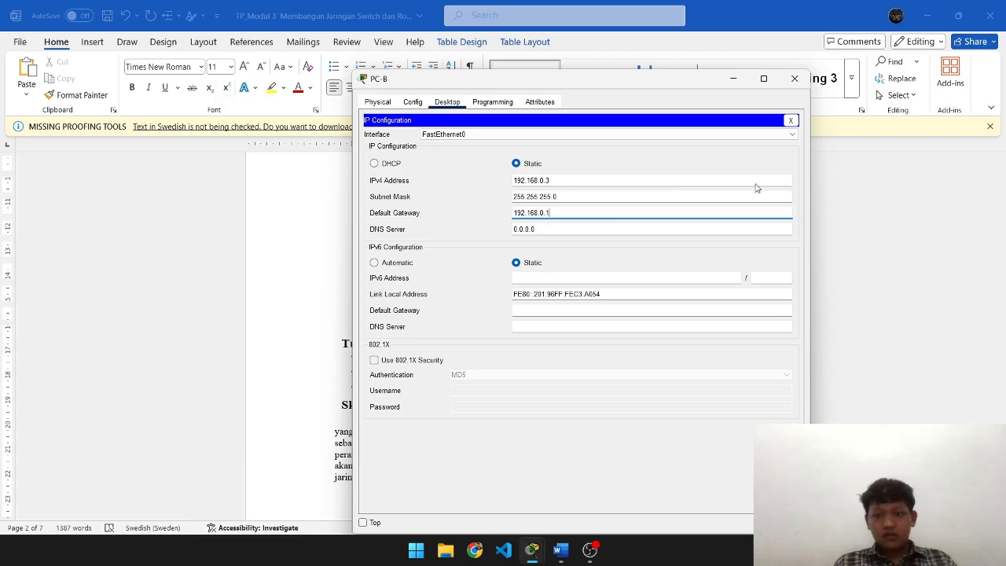
# - Close PC-B's IP Configuration panel and device window, returning to the topology
pyautogui.click(791, 120)
pyautogui.click(795, 79)
pyautogui.hotkey('alt', 'Tab')
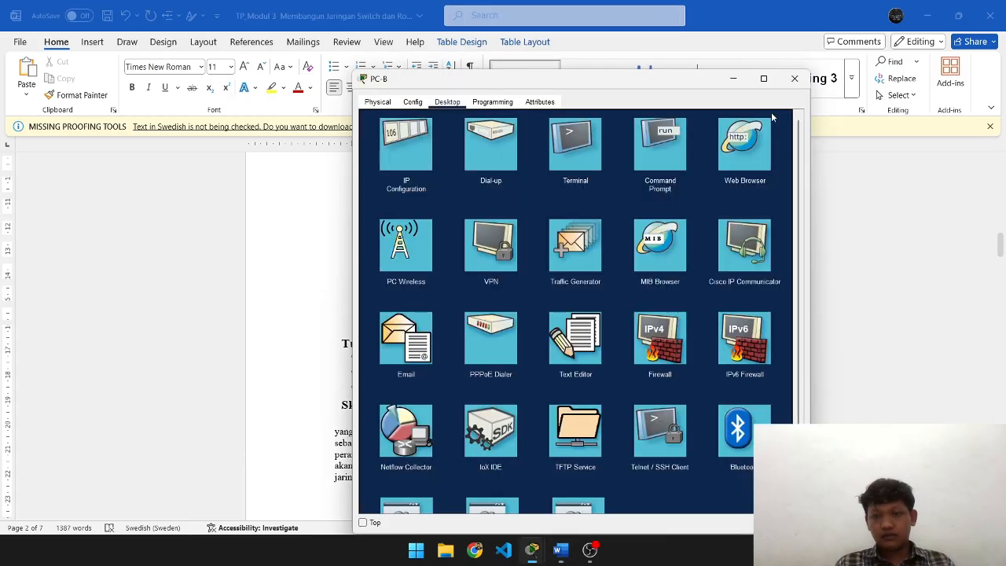
pyautogui.click(794, 79)
pyautogui.hotkey('alt', 'Tab')
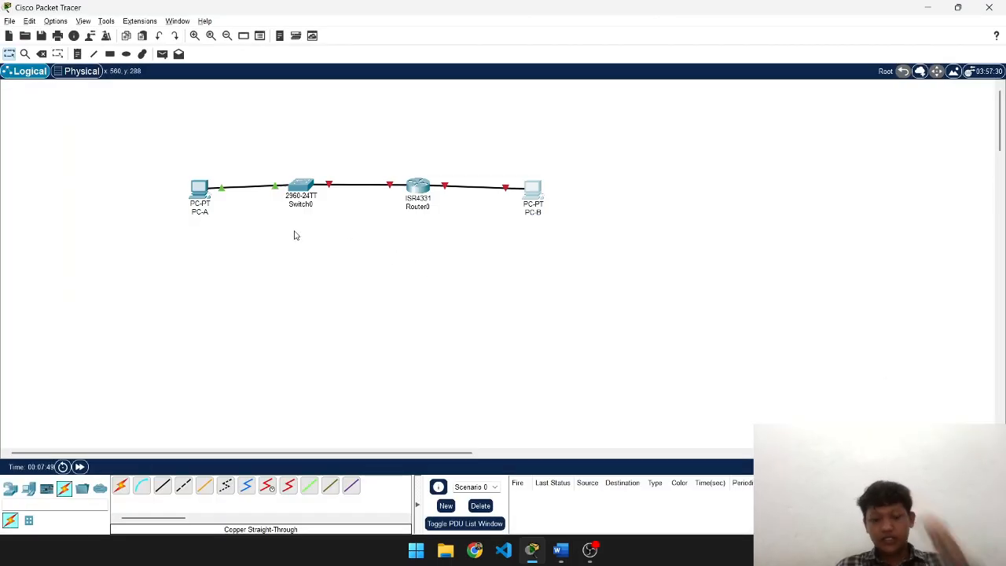
# - Scroll the Word guide to Latihan 2, Langkah 1 and 2, then go back to Packet Tracer
pyautogui.hotkey('alt', 'Tab')
pyautogui.scroll(-15, 424, 304)
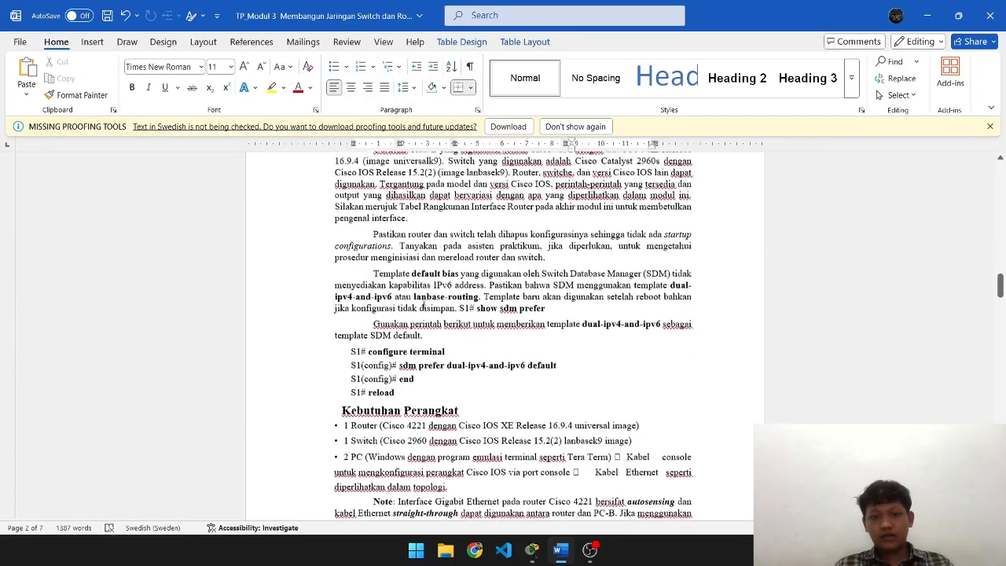
pyautogui.scroll(3, 424, 305)
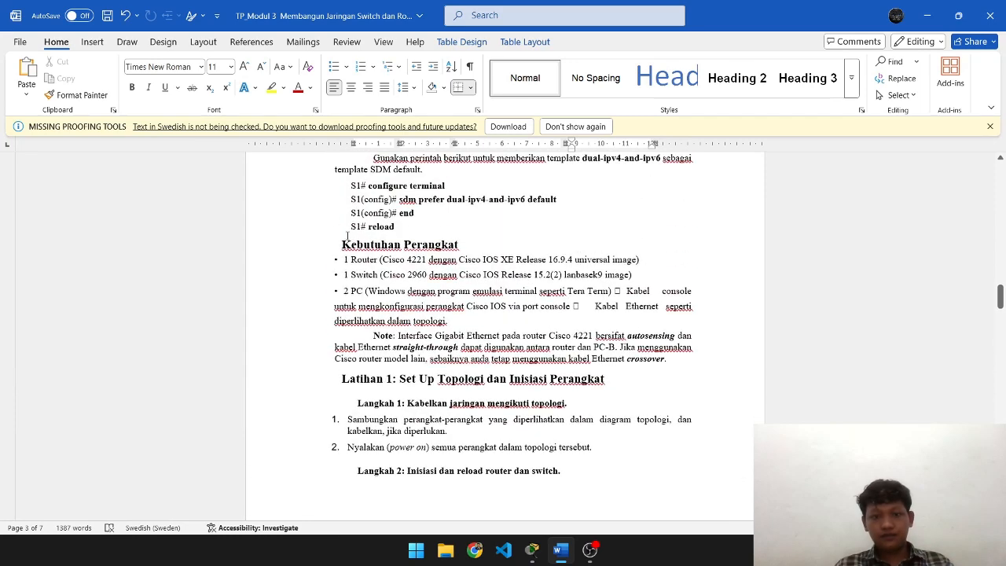
pyautogui.scroll(-10, 346, 236)
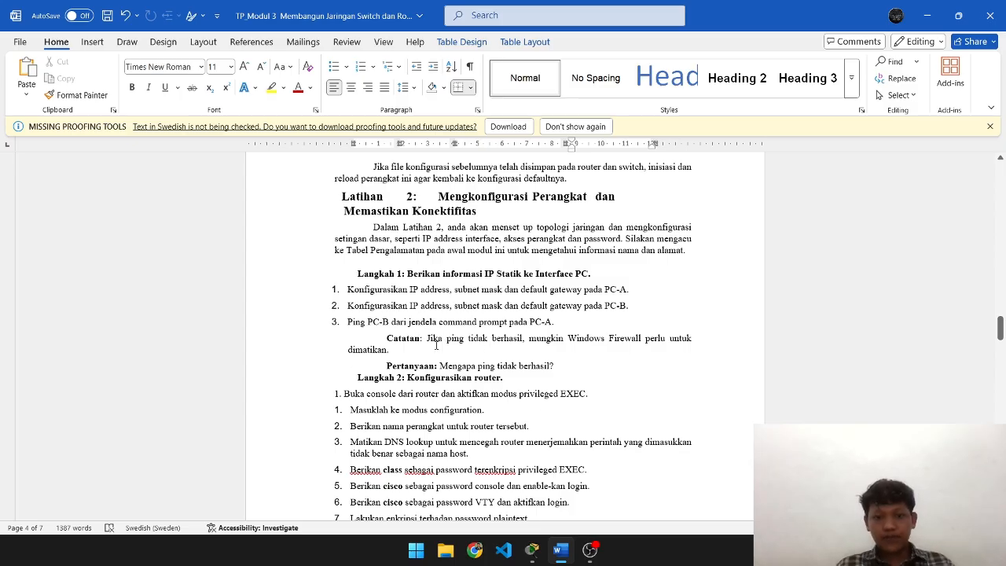
pyautogui.hotkey('alt', 'Tab')
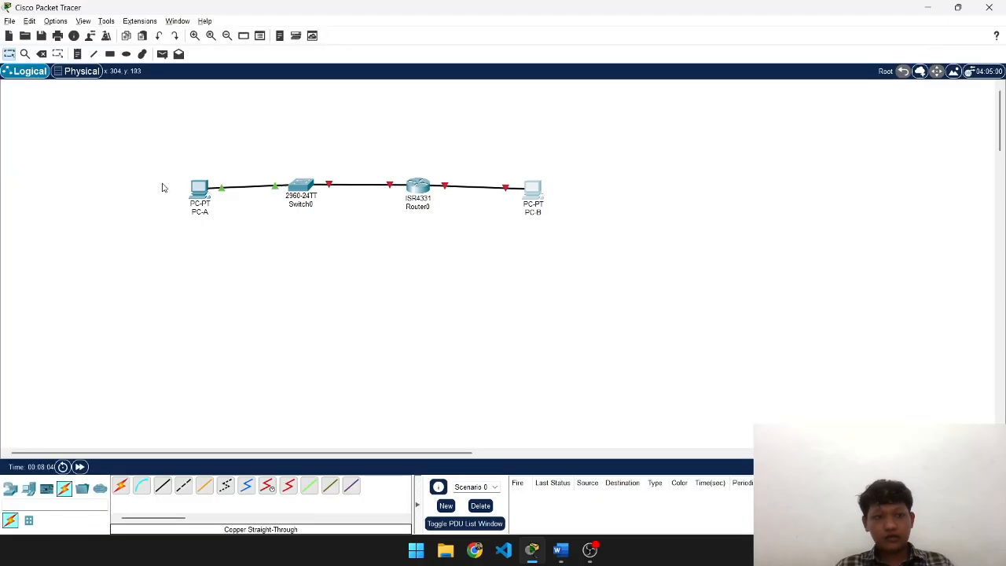
# - Start a ping from PC-A's command prompt, checking PC-B's address in the lab guide
pyautogui.click(200, 189)
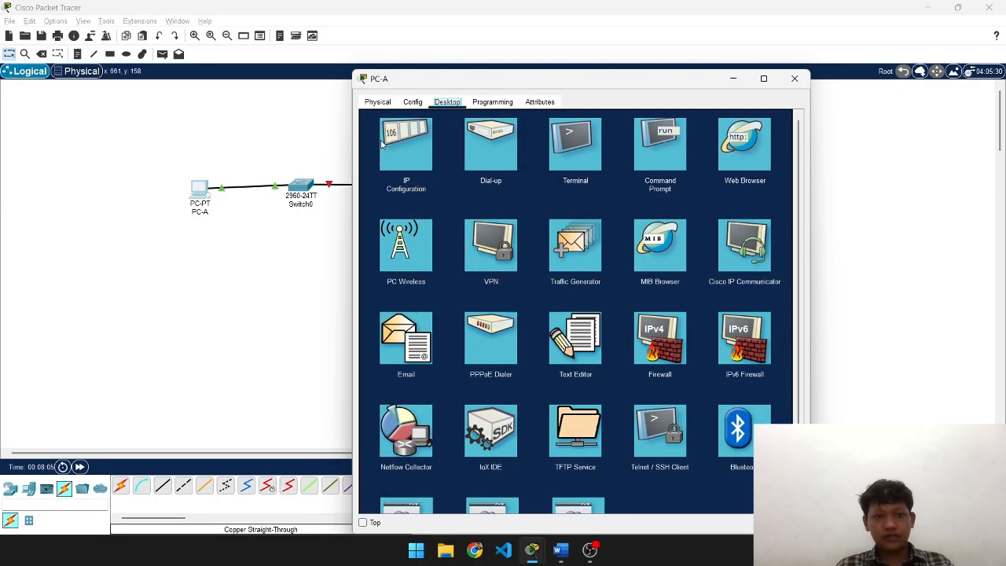
pyautogui.click(638, 144)
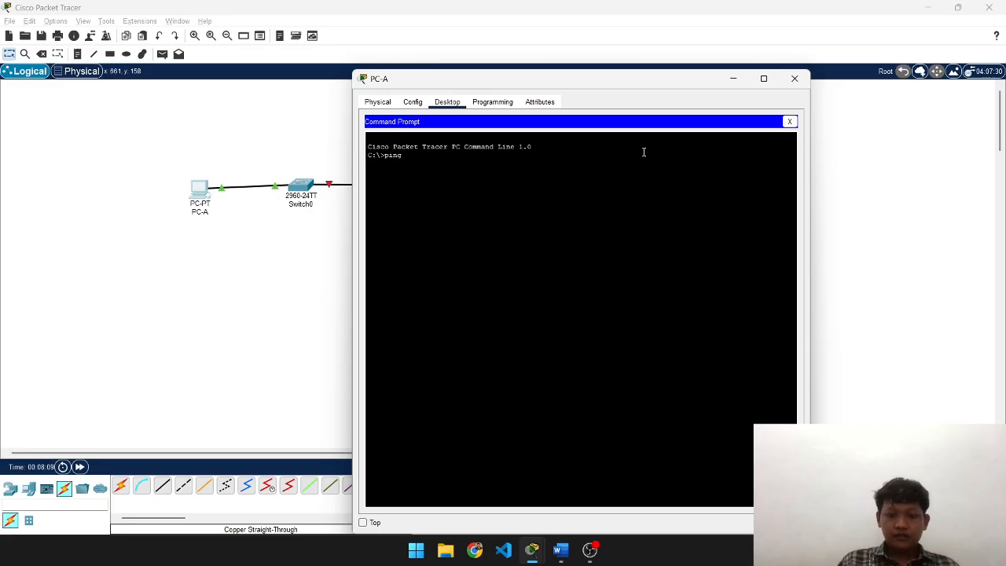
pyautogui.write('ping 192.1')
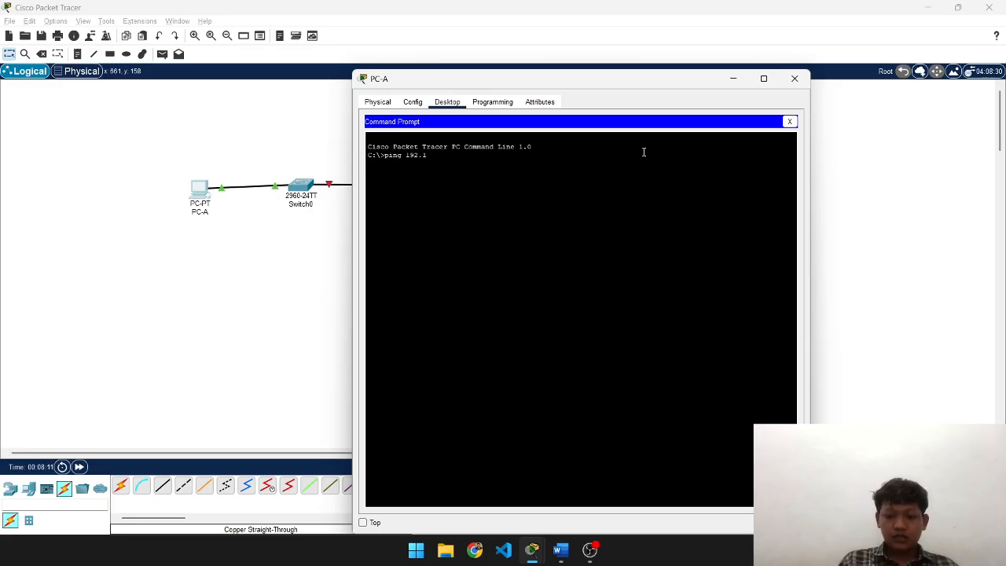
pyautogui.write('68.0.1')
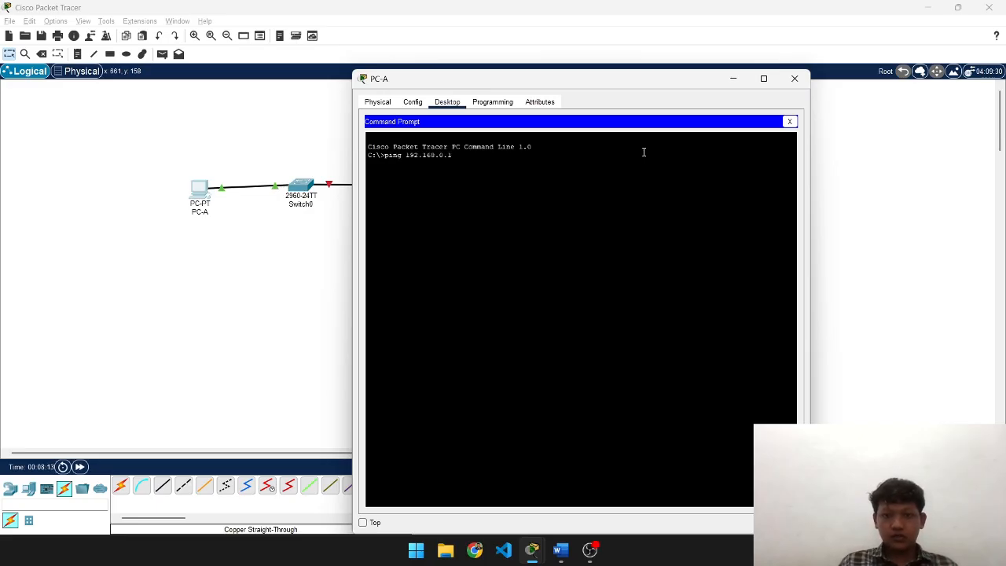
pyautogui.hotkey('alt', 'Tab')
pyautogui.hotkey('alt', 'Tab')
pyautogui.scroll(5, 663, 298)
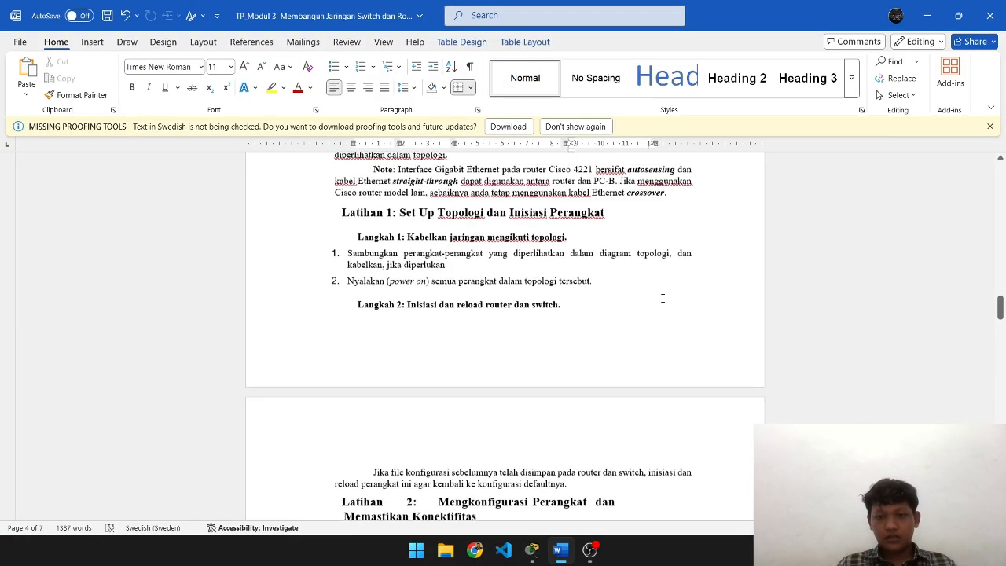
pyautogui.scroll(10, 663, 297)
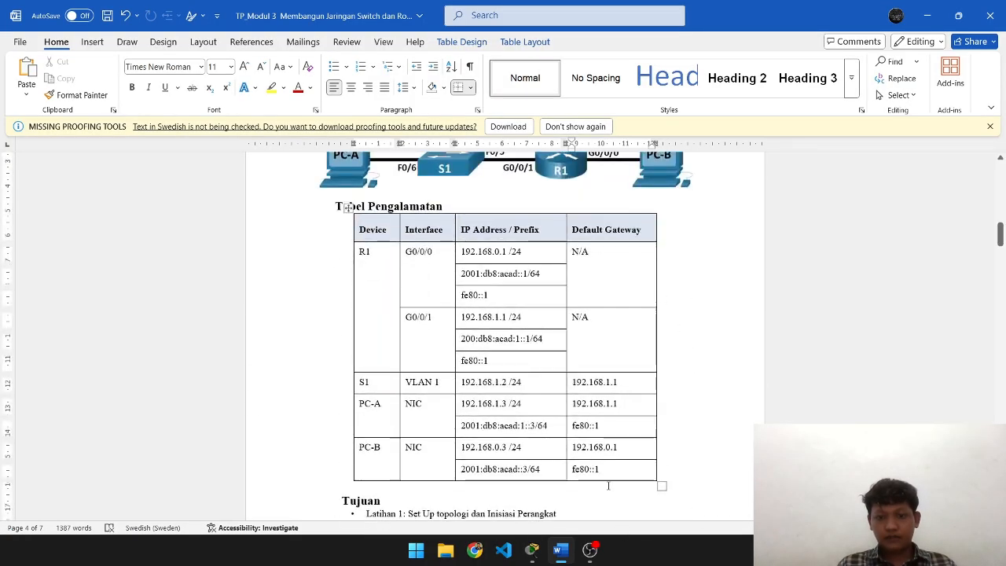
pyautogui.hotkey('alt', 'Tab')
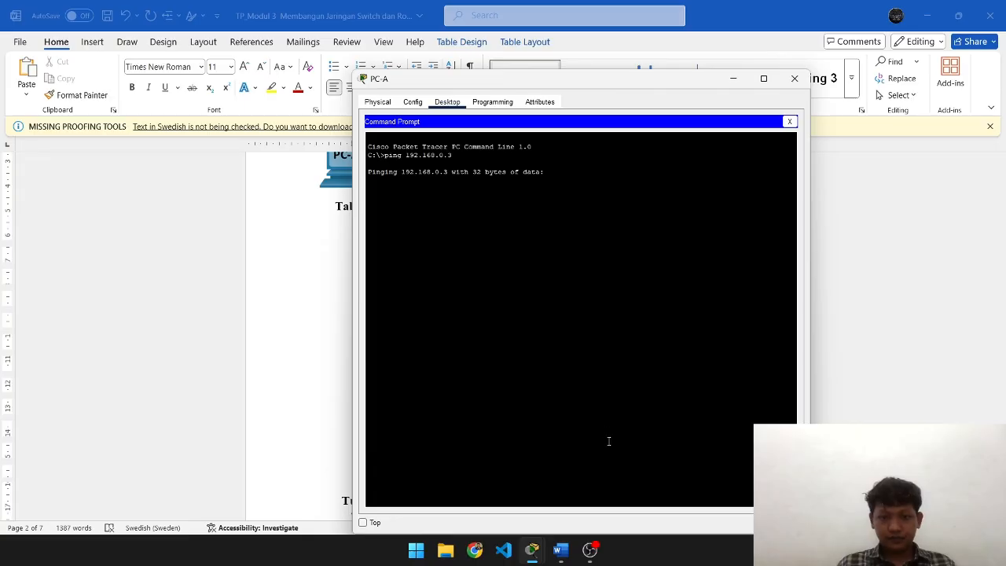
# - Ping 192.168.0.3, see it time out, and place the cursor after Word's ping question
pyautogui.hotkey('alt', 'Tab')
pyautogui.hotkey('alt', 'Tab')
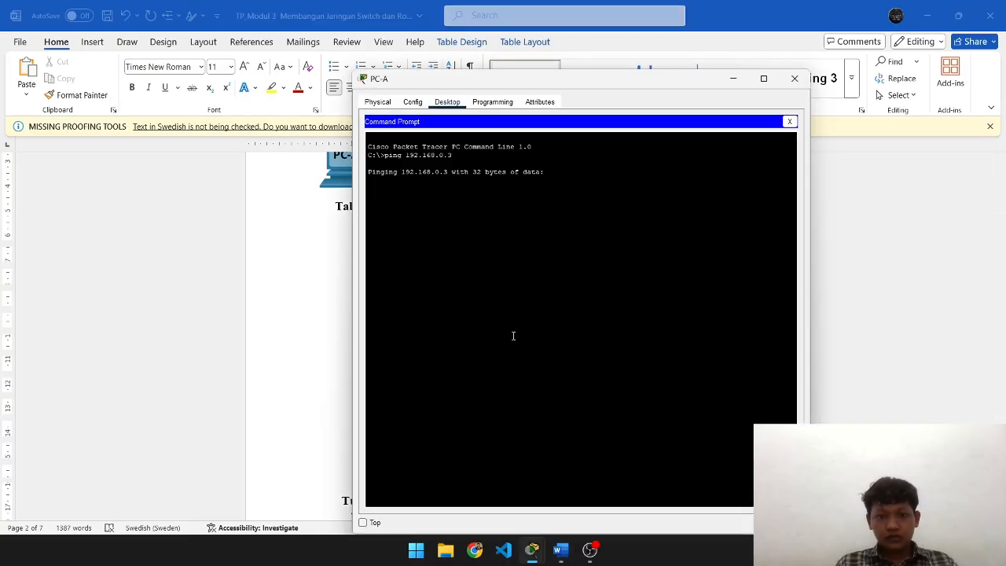
pyautogui.hotkey('alt', 'Tab')
pyautogui.scroll(-15, 491, 311)
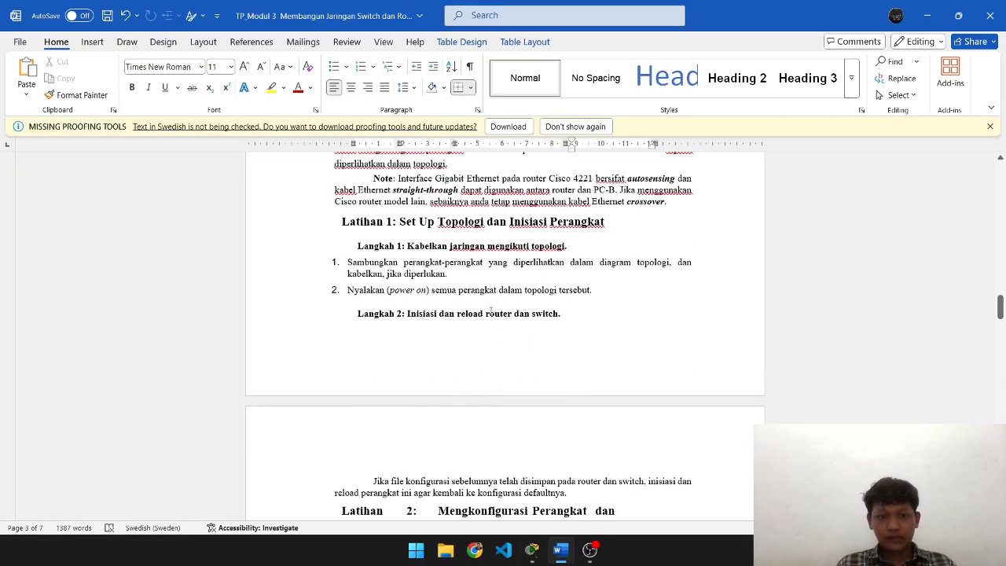
pyautogui.scroll(-7, 489, 287)
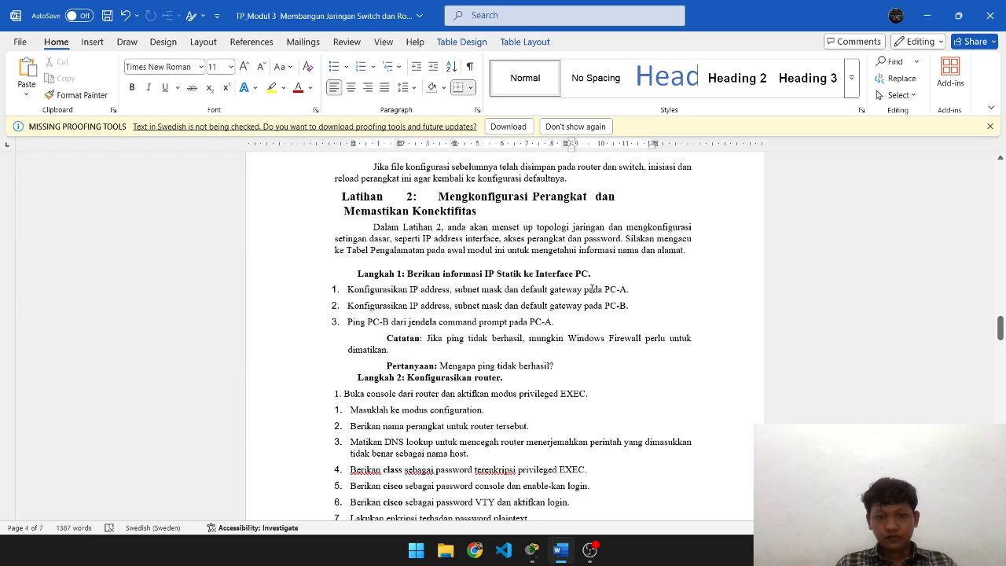
pyautogui.click(595, 368)
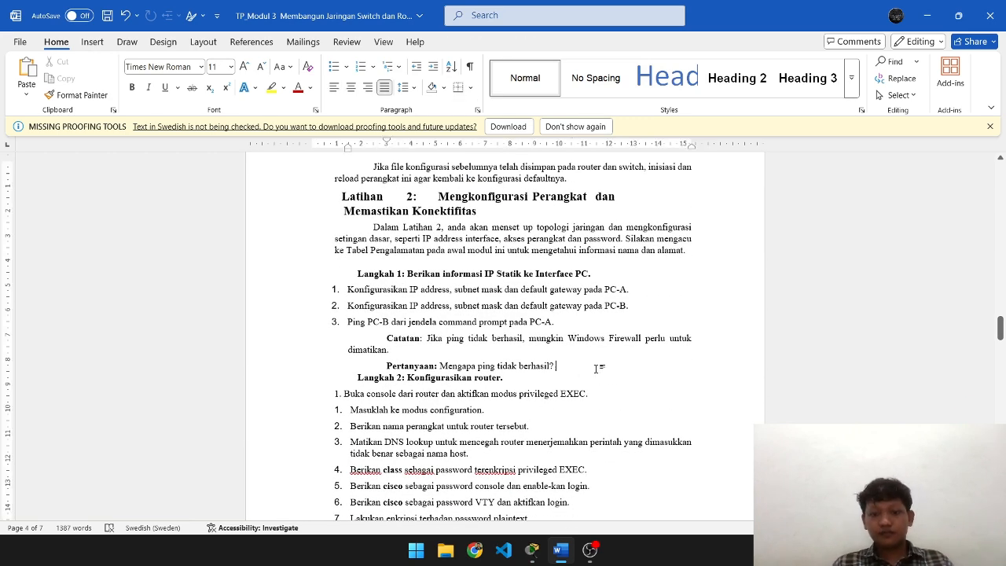
pyautogui.hotkey('alt', 'Tab')
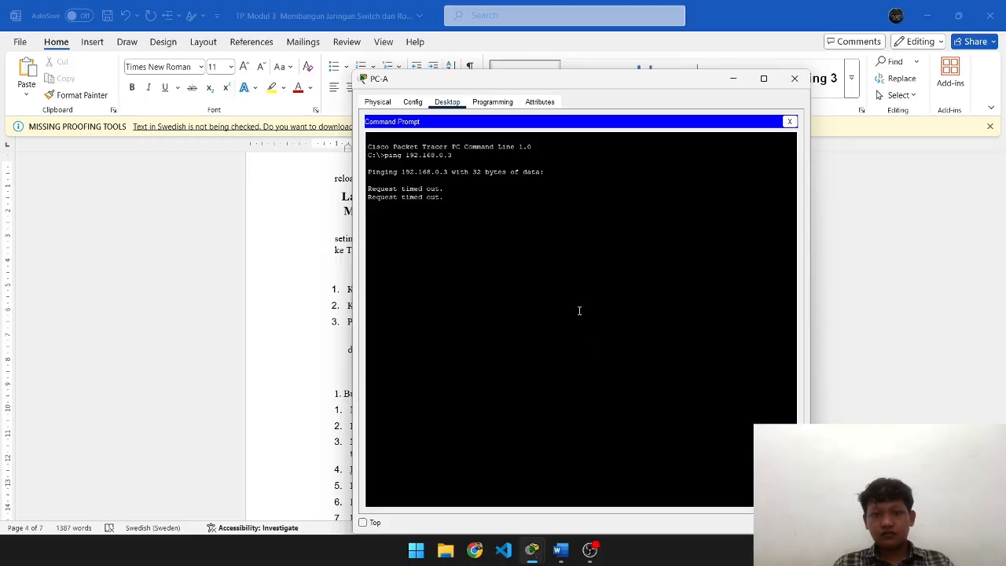
pyautogui.hotkey('alt', 'Tab')
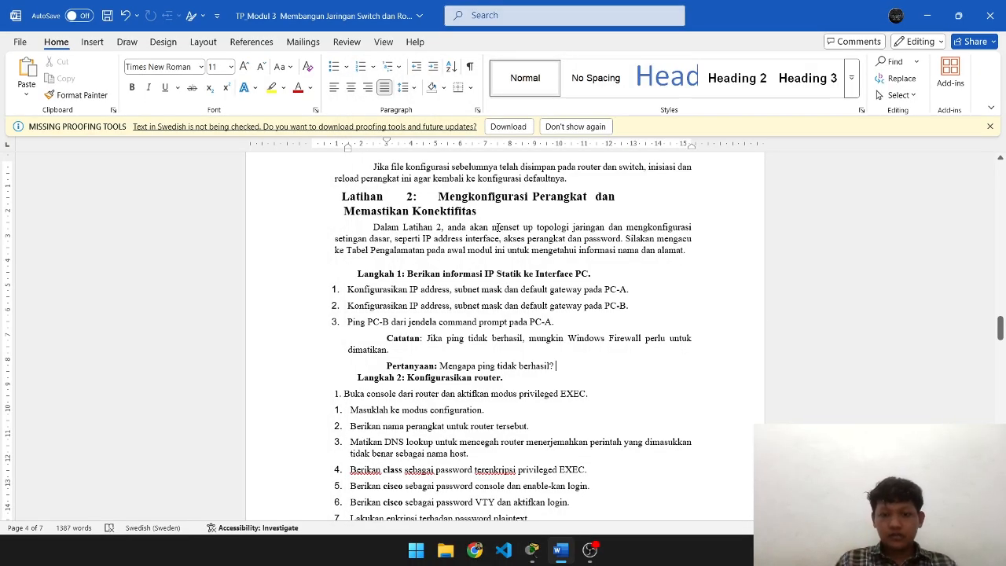
# - Answer 'Karena saya belum melakukan konfigurasi terhadap router' in Word and close PC-A's window
pyautogui.write('Karena ')
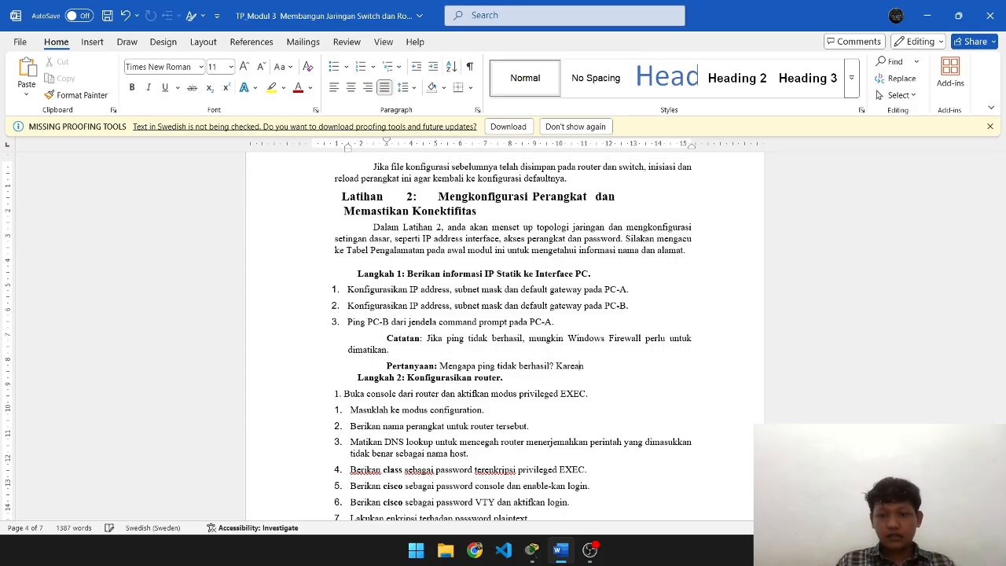
pyautogui.write('saya belum melakukan konfi')
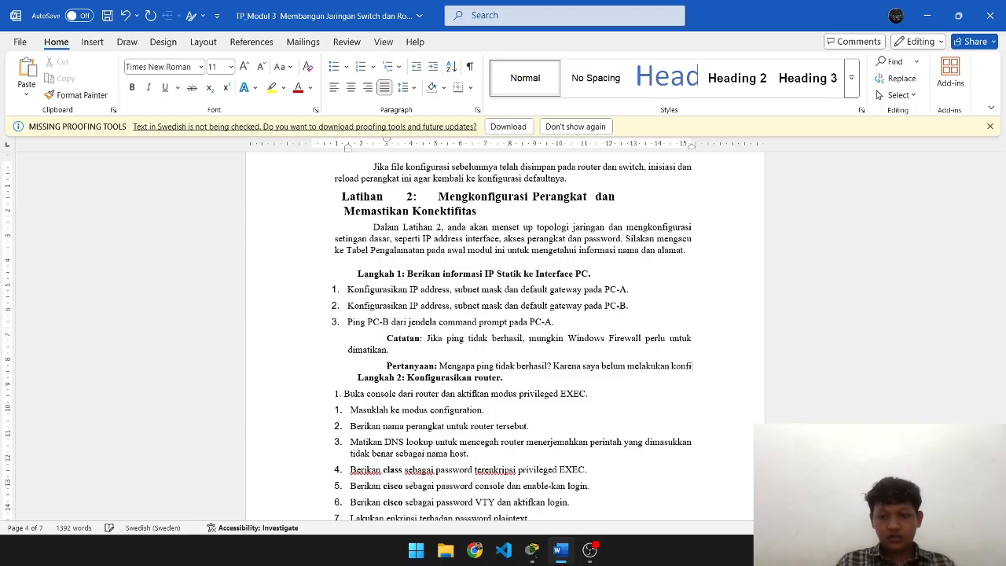
pyautogui.write('gurasi terhadap')
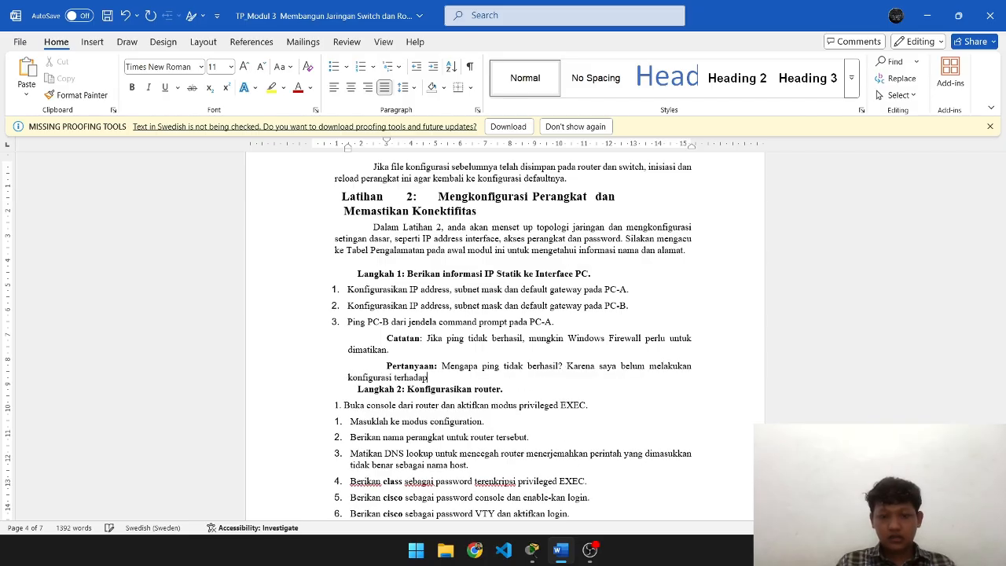
pyautogui.write(' router')
pyautogui.hotkey('alt', 'Tab')
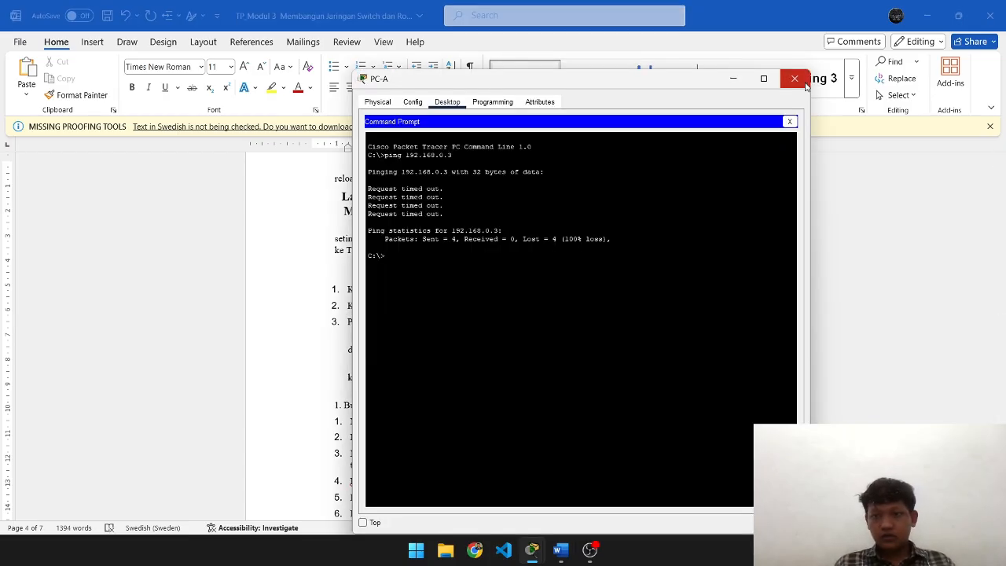
pyautogui.click(803, 83)
pyautogui.scroll(-3, 648, 311)
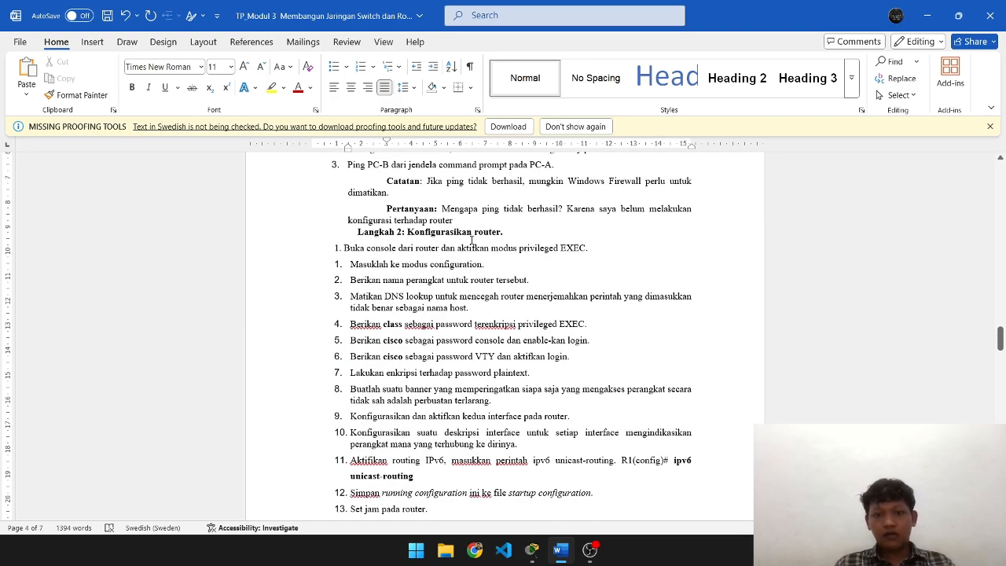
pyautogui.hotkey('alt', 'Tab')
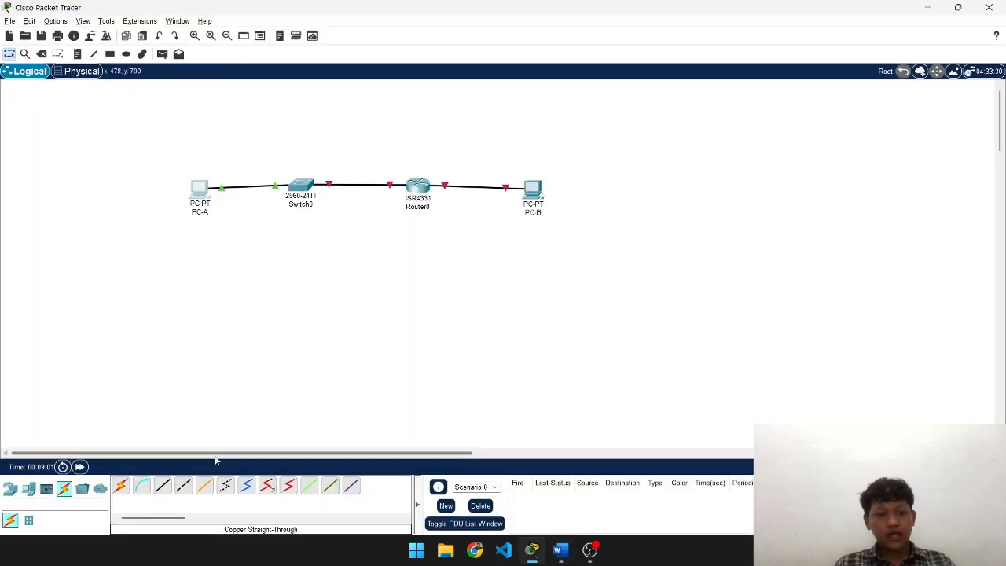
# - Run a console cable from PC-A's RS 232 port to Router0's Console port, then open PC-A
pyautogui.click(143, 486)
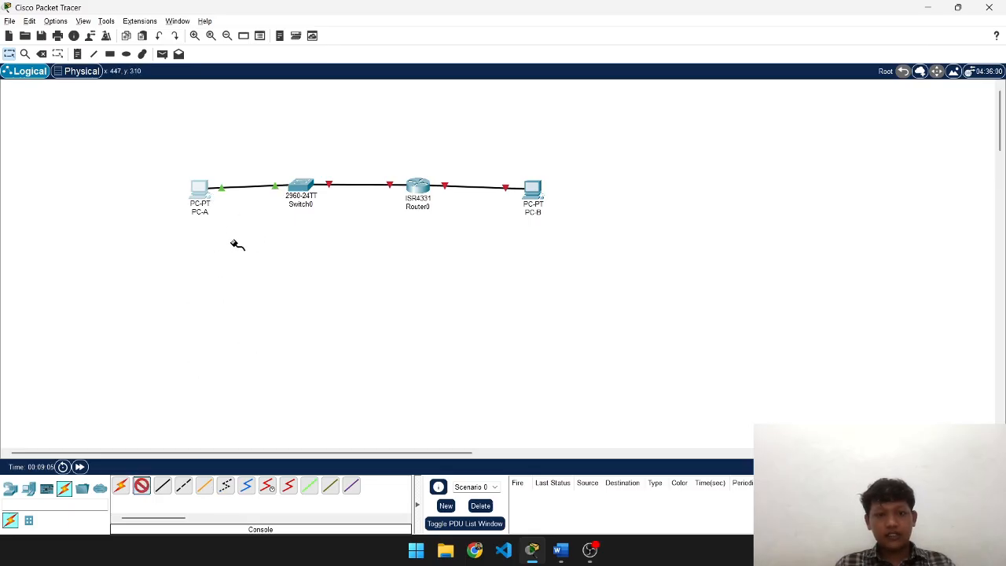
pyautogui.click(202, 192)
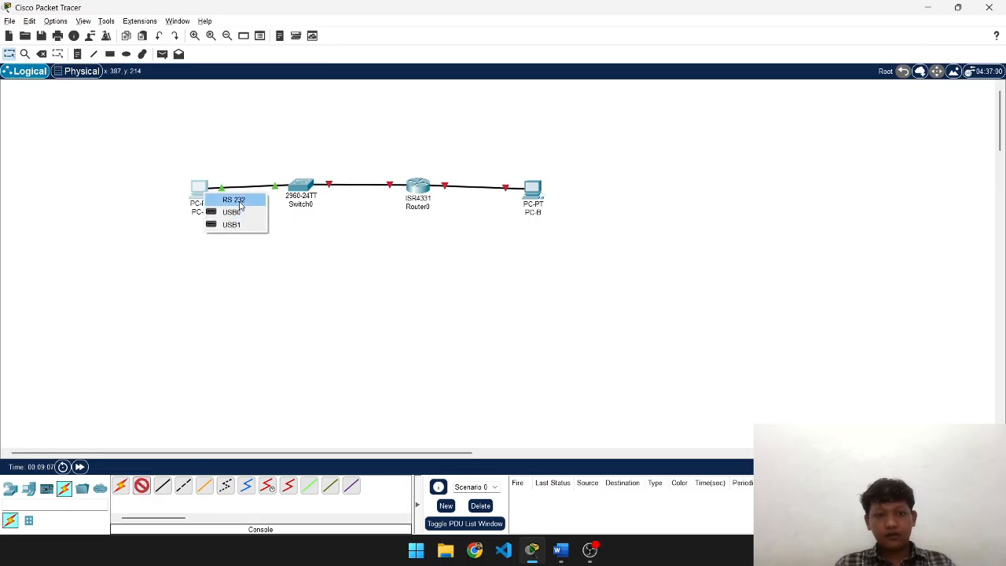
pyautogui.click(240, 202)
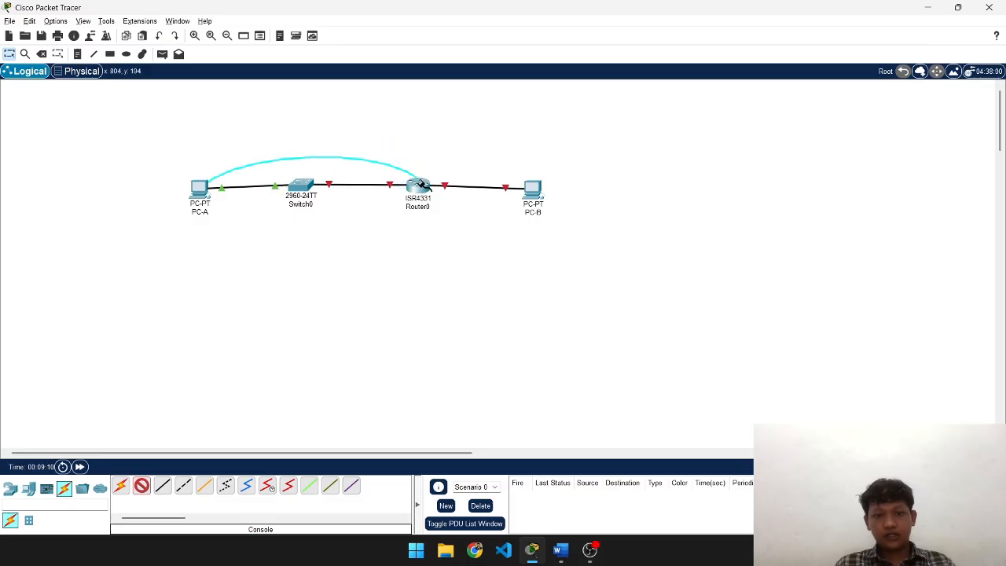
pyautogui.click(421, 183)
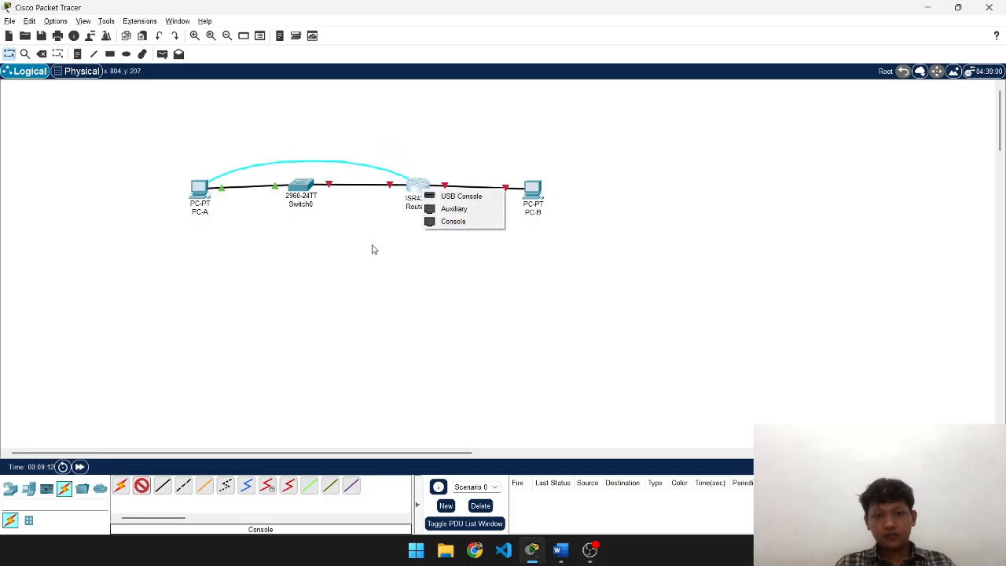
pyautogui.hotkey('alt', 'Tab')
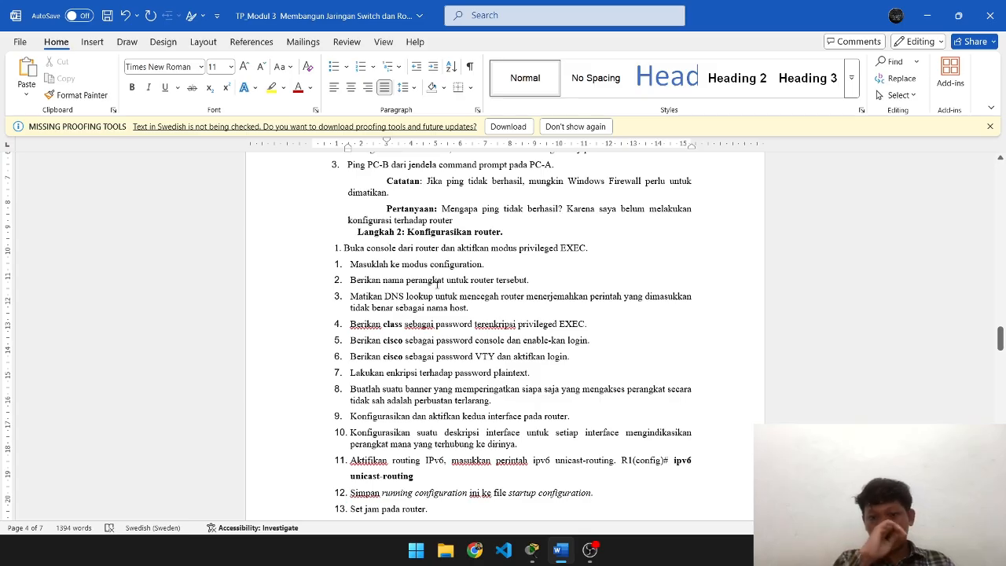
pyautogui.hotkey('alt', 'Tab')
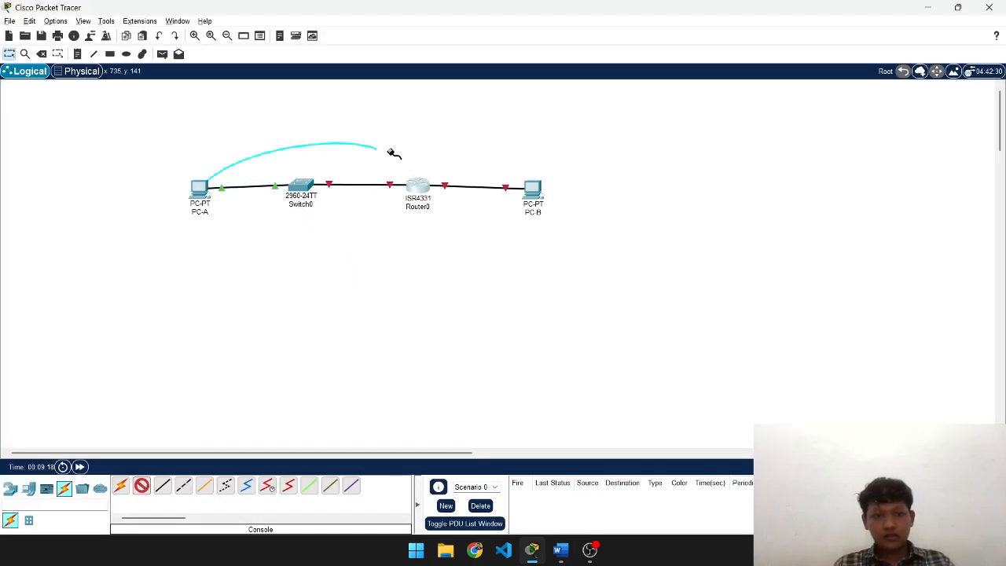
pyautogui.hotkey('alt', 'Tab')
pyautogui.hotkey('alt', 'Tab')
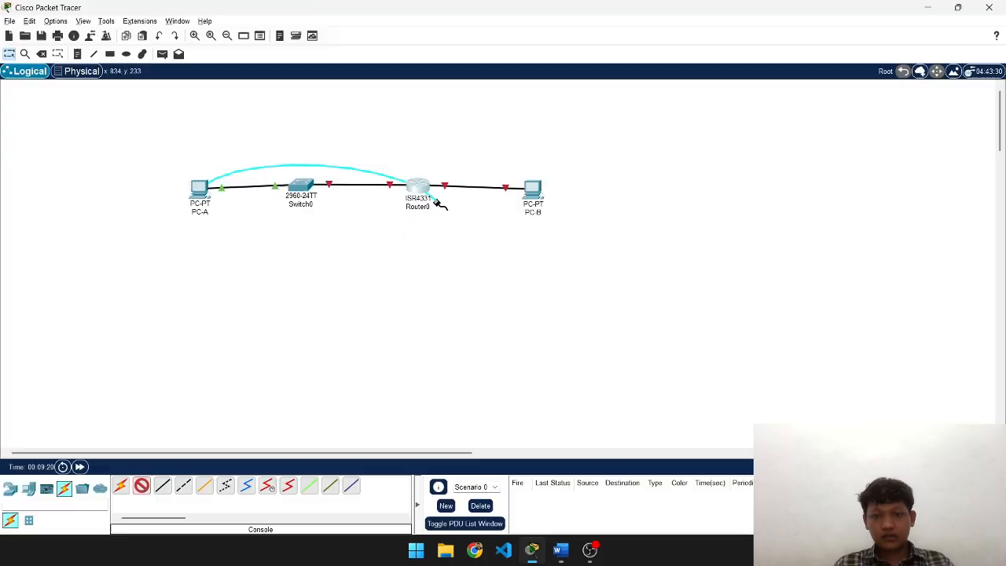
pyautogui.click(423, 186)
pyautogui.click(431, 219)
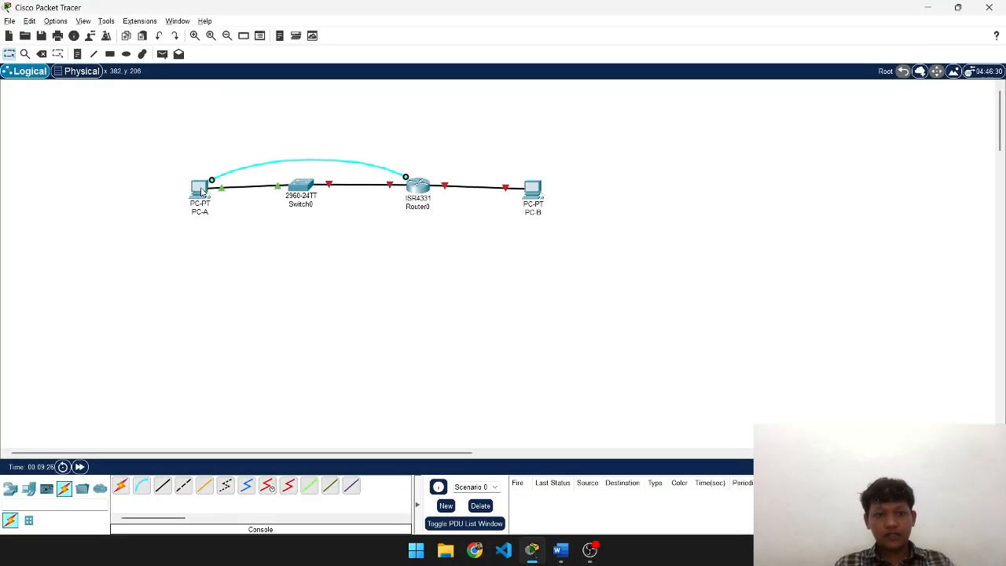
pyautogui.click(202, 191)
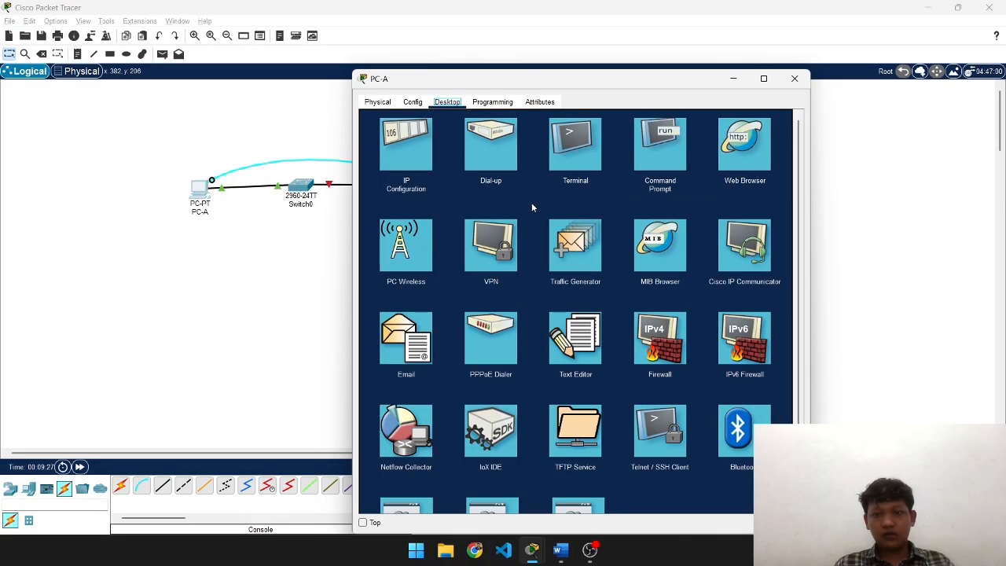
# - Connect PC-A's Terminal with default settings and answer 'no' to the router's setup dialog
pyautogui.click(575, 145)
pyautogui.click(766, 232)
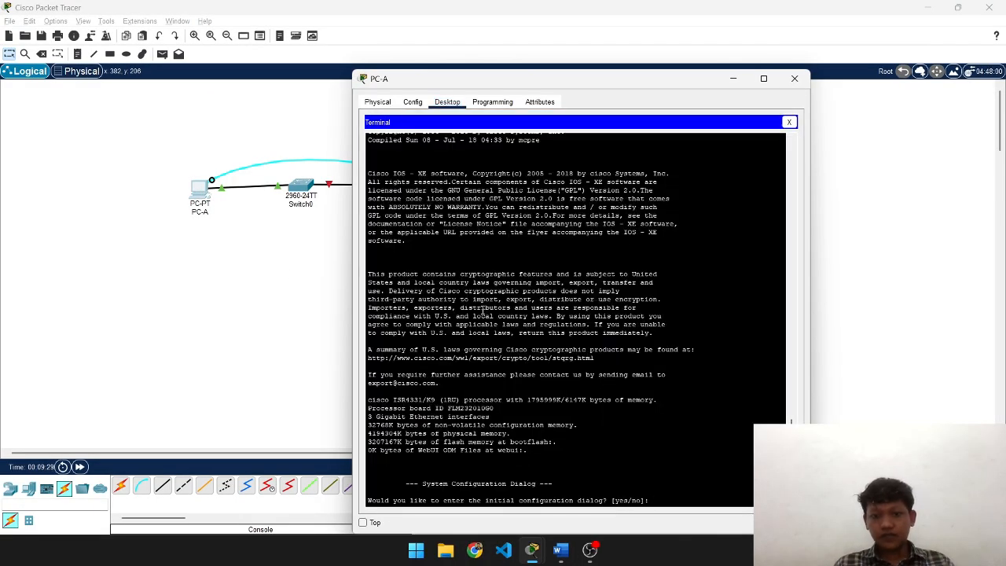
pyautogui.press('Return')
pyautogui.press('Return')
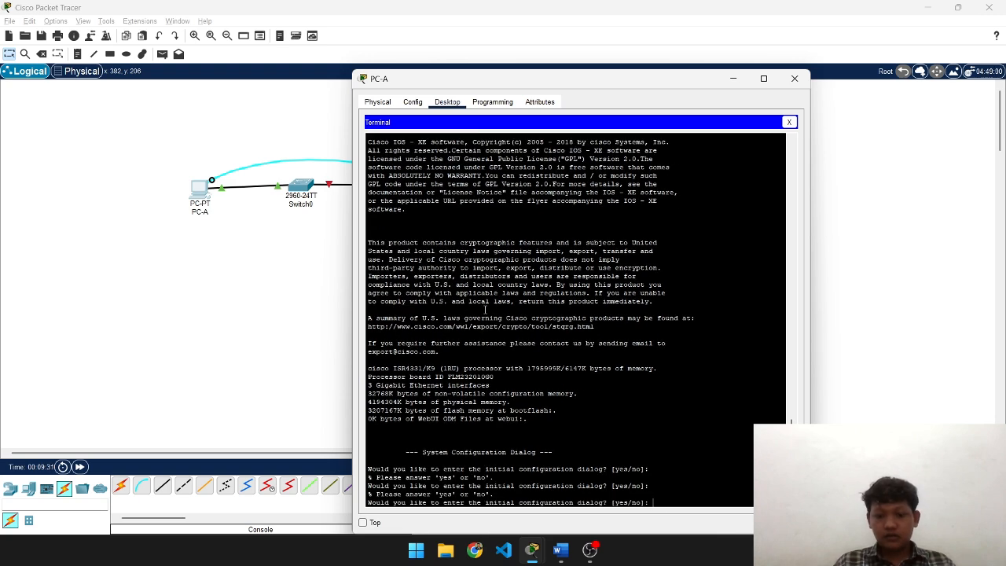
pyautogui.write('no')
pyautogui.press('Return')
pyautogui.press('Return')
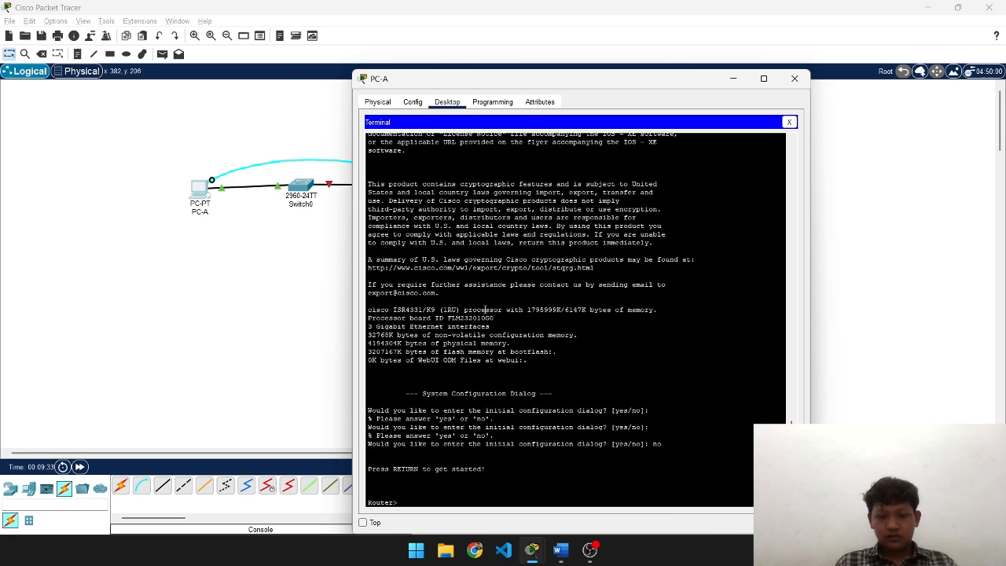
pyautogui.moveTo(610, 85); pyautogui.dragTo(599, 54)
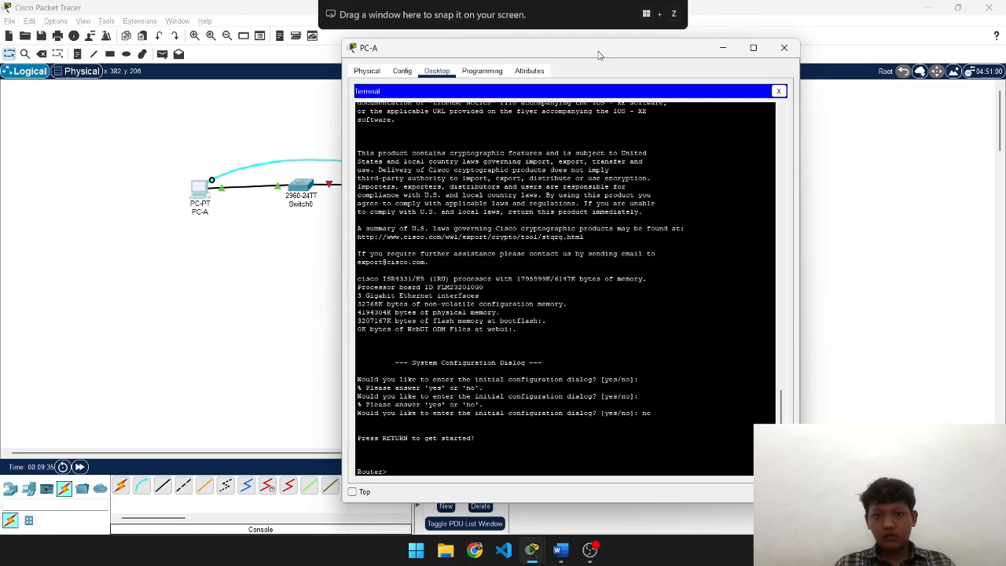
pyautogui.hotkey('alt', 'Tab')
pyautogui.hotkey('alt', 'Tab')
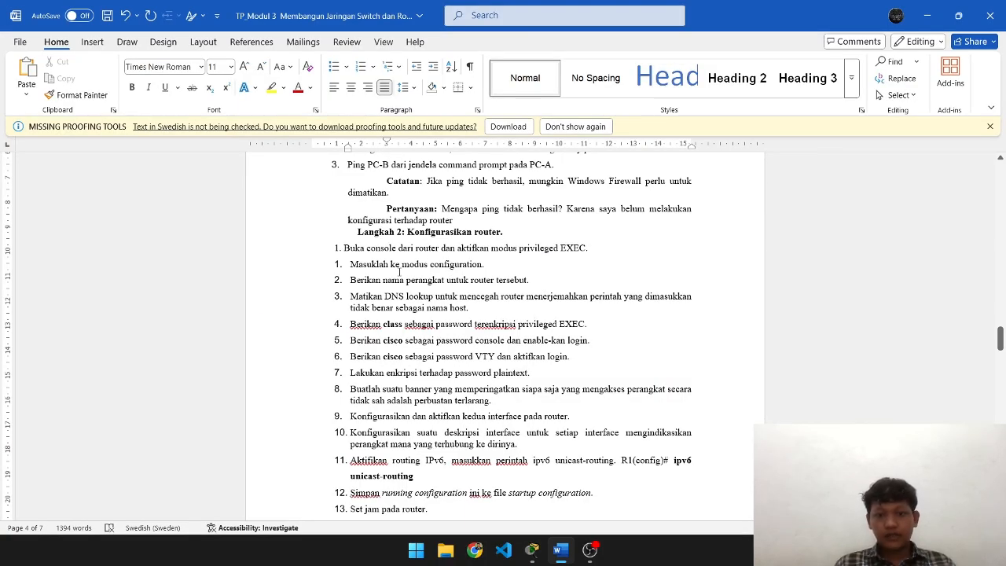
# - Enter privileged EXEC mode on the router with en
pyautogui.hotkey('alt', 'Tab')
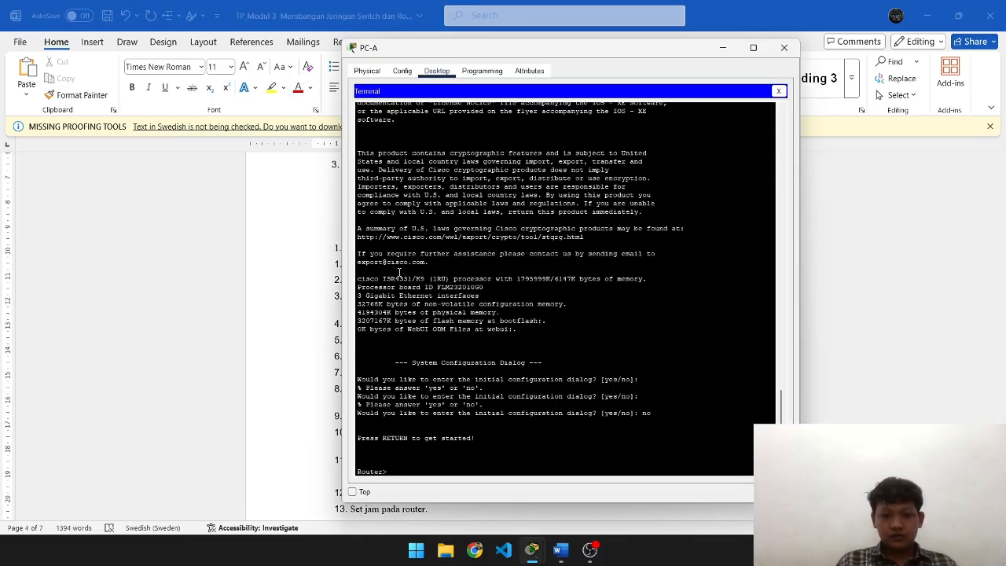
pyautogui.hotkey('alt', 'Tab')
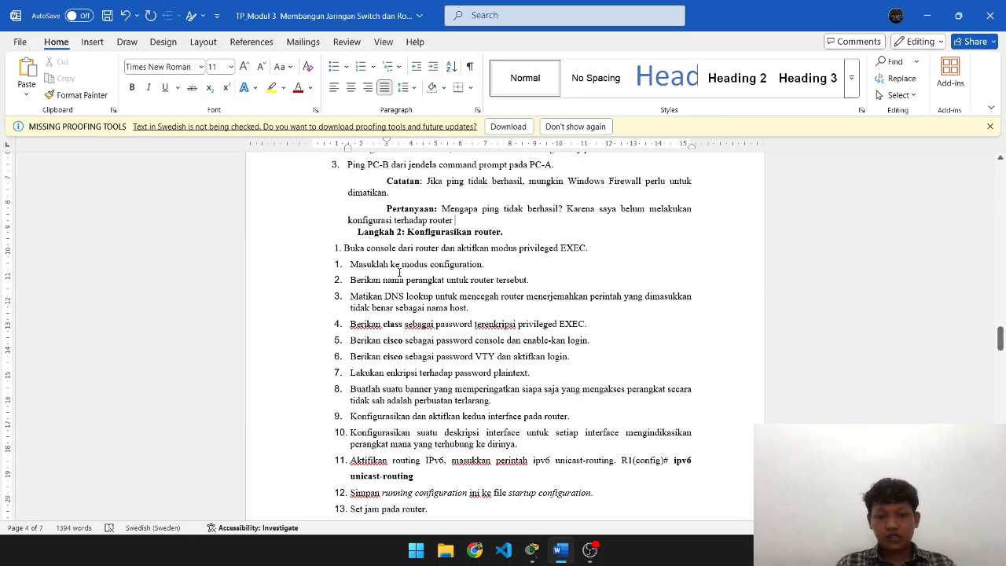
pyautogui.hotkey('alt', 'Tab')
pyautogui.hotkey('alt', 'Tab')
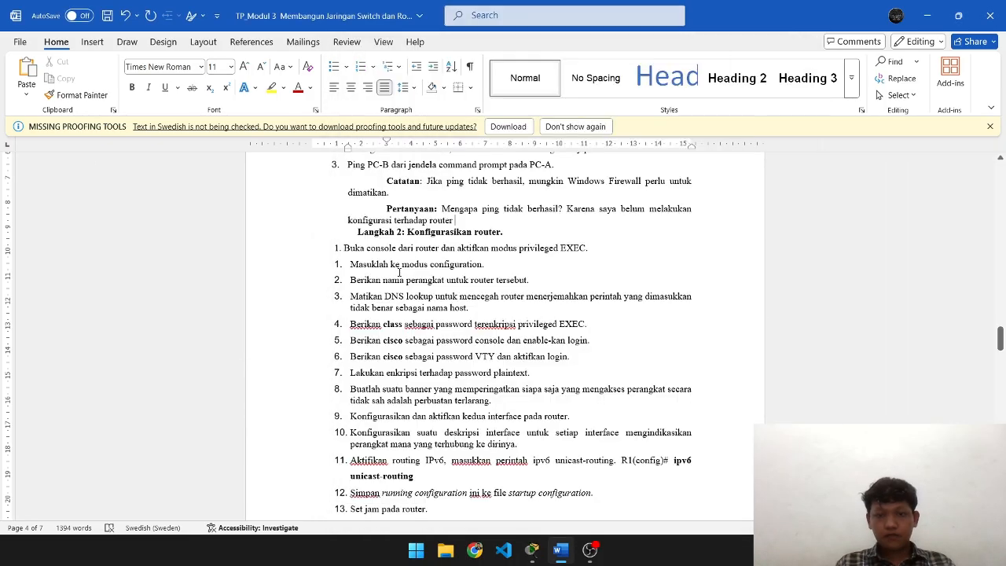
pyautogui.hotkey('alt', 'Tab')
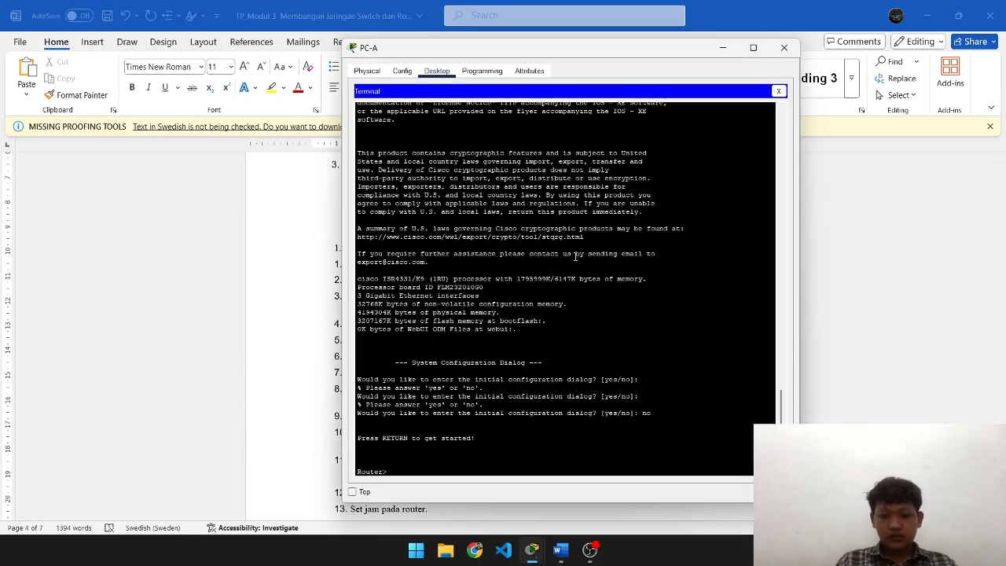
pyautogui.write('en')
pyautogui.press('Return')
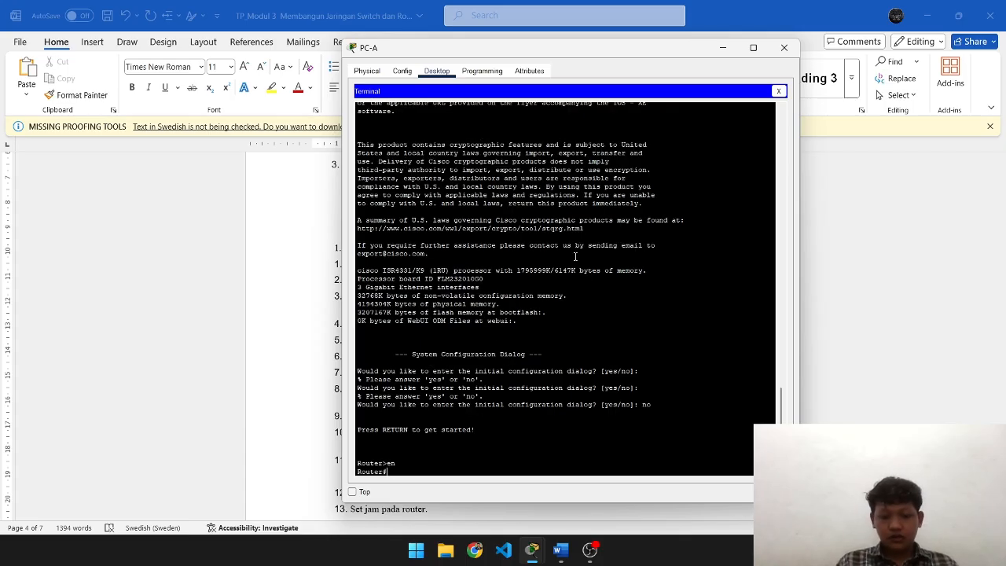
# - Enter global configuration with configure terminal and set hostname R1
pyautogui.write('configur')
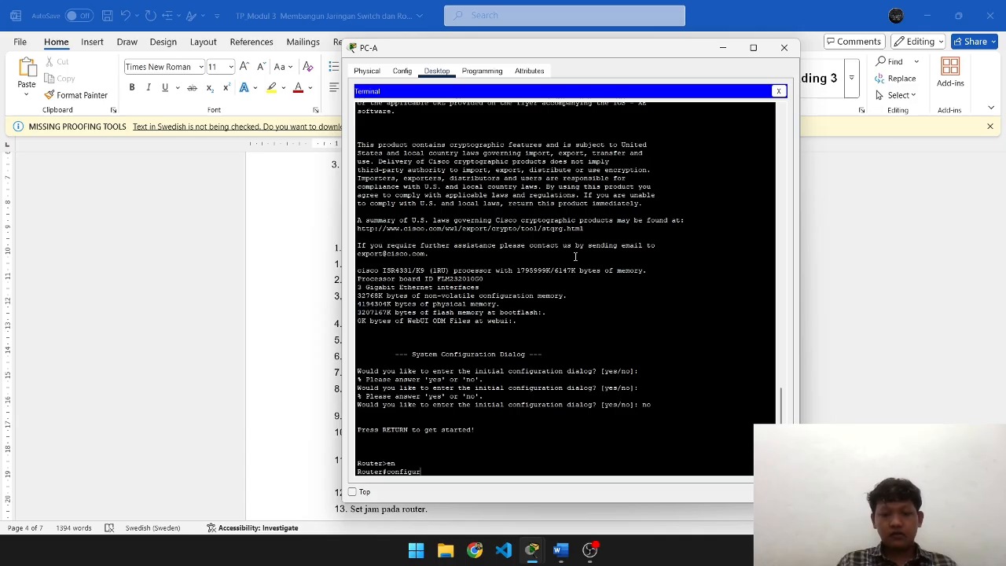
pyautogui.write('e terminal')
pyautogui.press('Return')
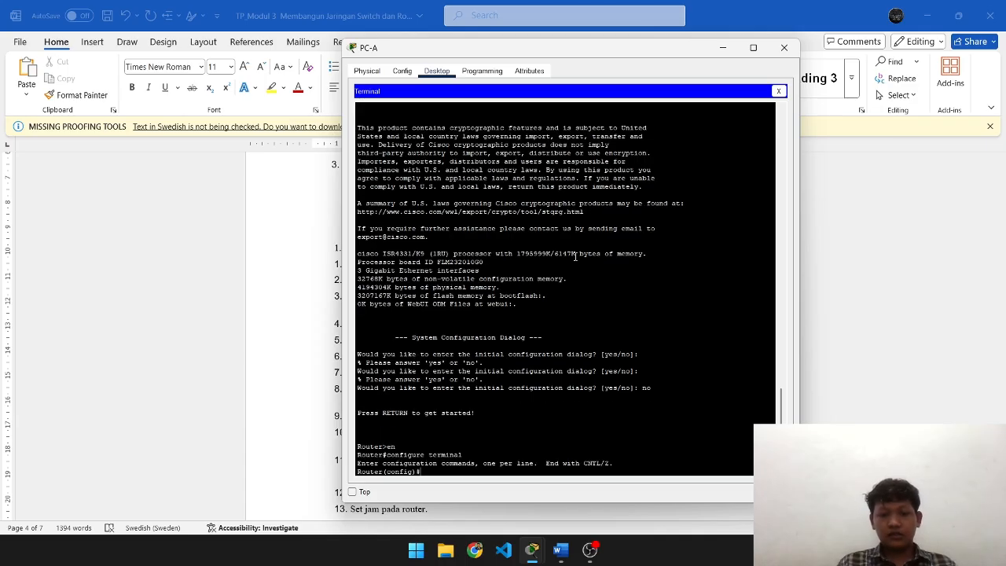
pyautogui.write('ho')
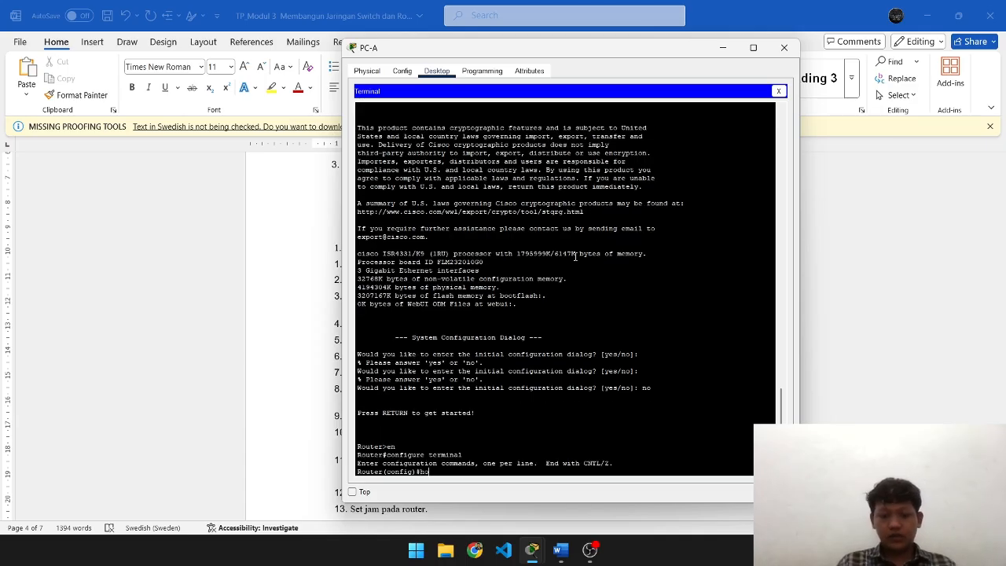
pyautogui.write('stname R')
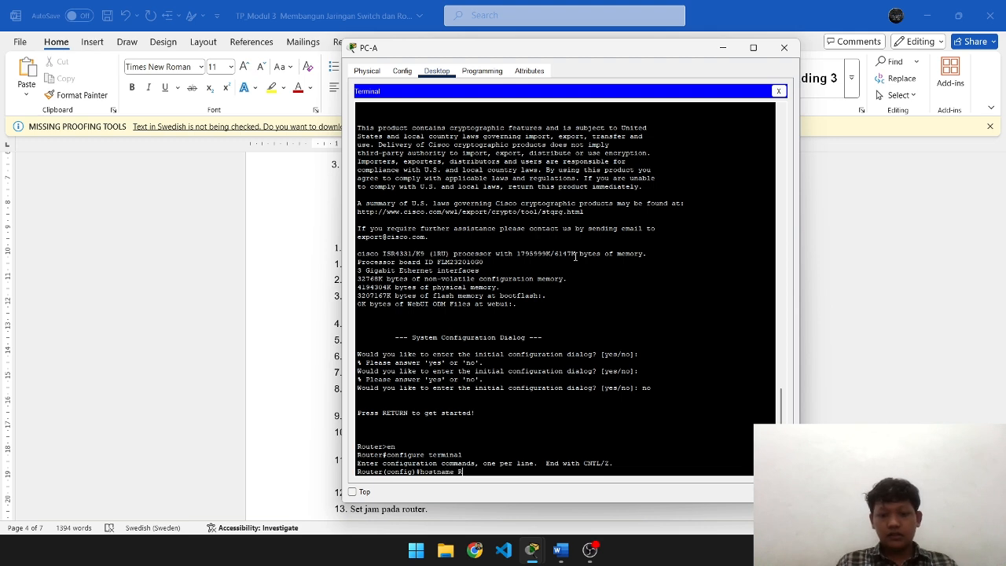
pyautogui.write('1')
pyautogui.press('Return')
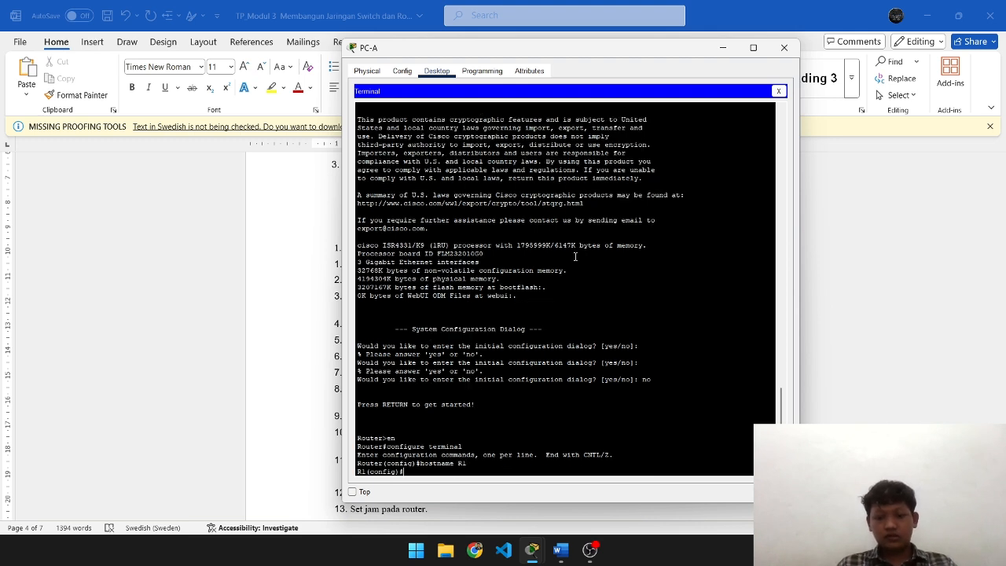
pyautogui.hotkey('alt', 'Tab')
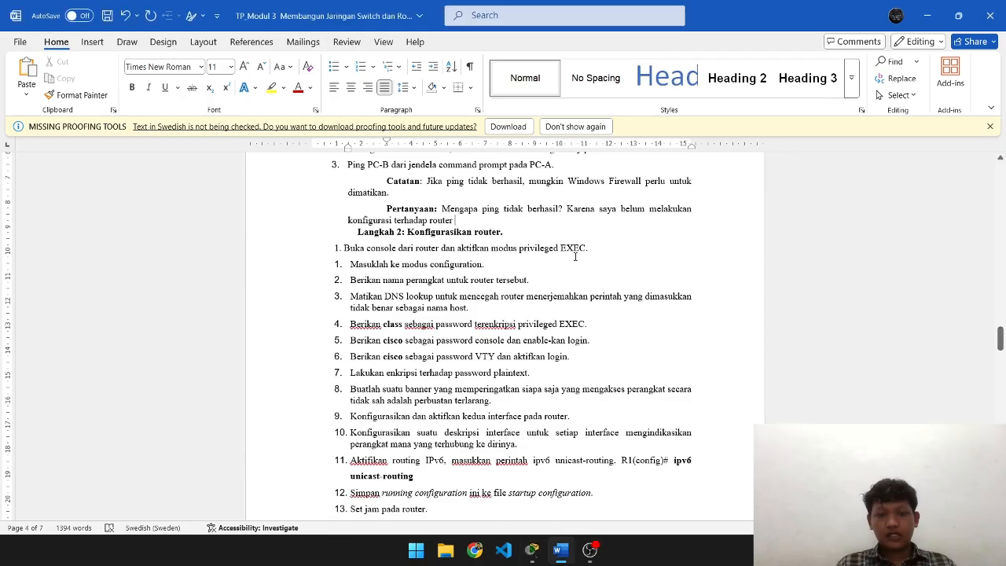
pyautogui.scroll(-2, 575, 256)
# - Disable DNS lookup on R1 with no ip domain-lookup
pyautogui.hotkey('alt', 'Tab')
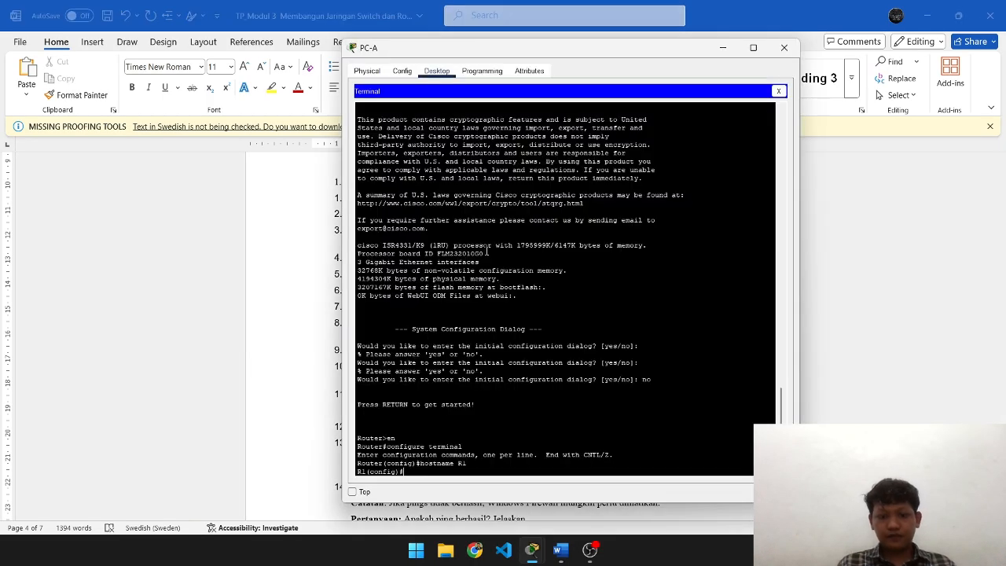
pyautogui.write('no ip')
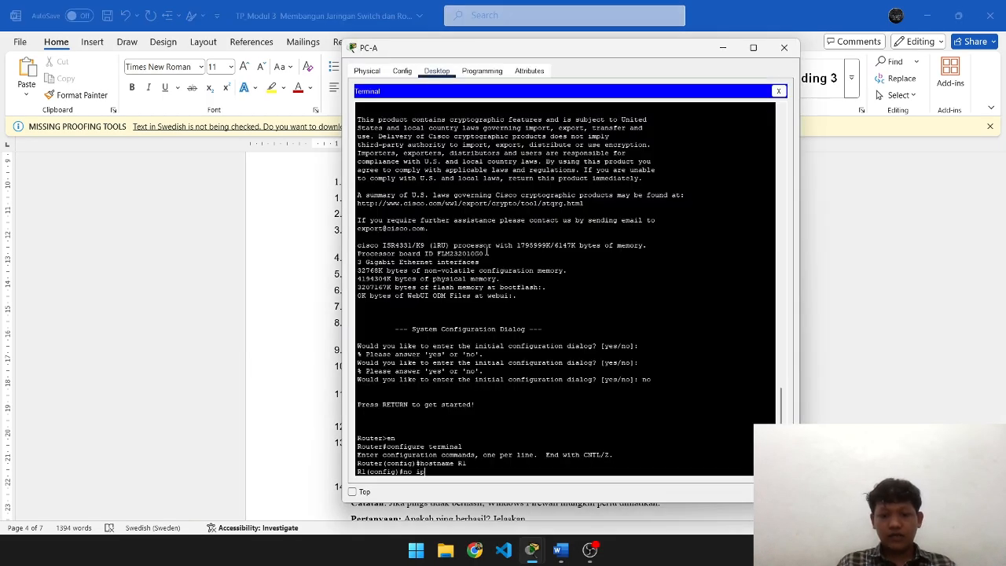
pyautogui.write(' domain-look')
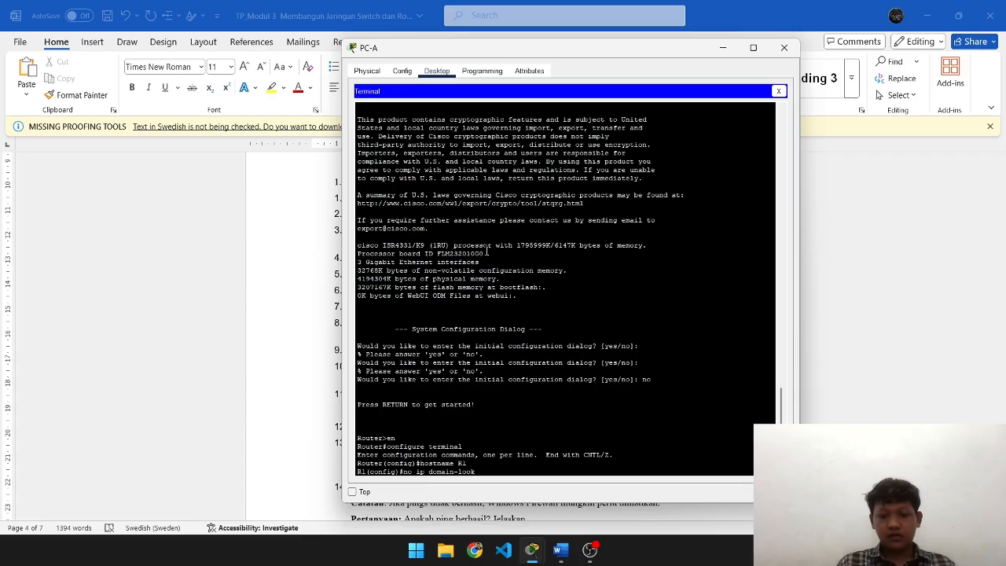
pyautogui.write('up')
pyautogui.press('Return')
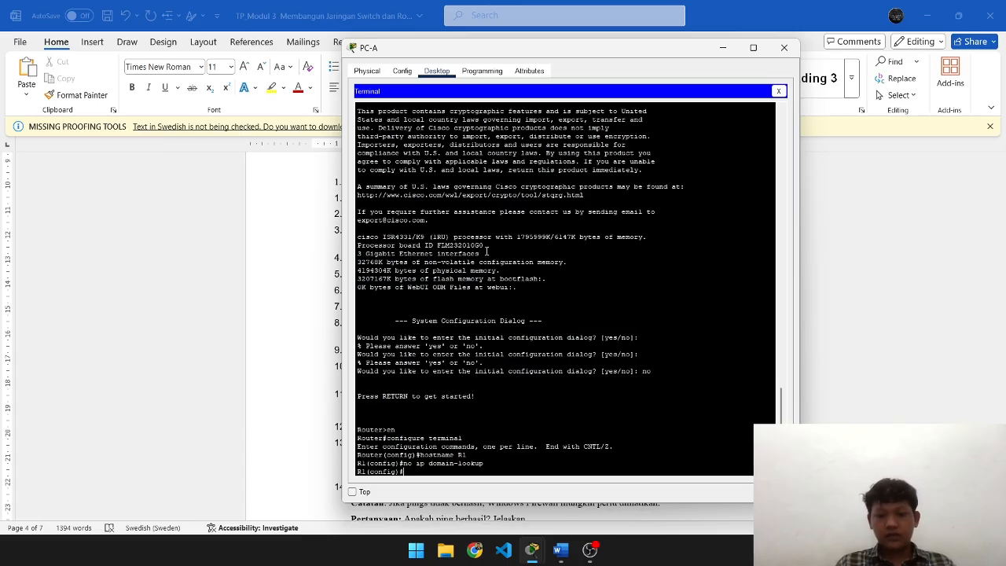
# - Set R1's encrypted privileged EXEC password using enable secret
pyautogui.hotkey('alt', 'Tab')
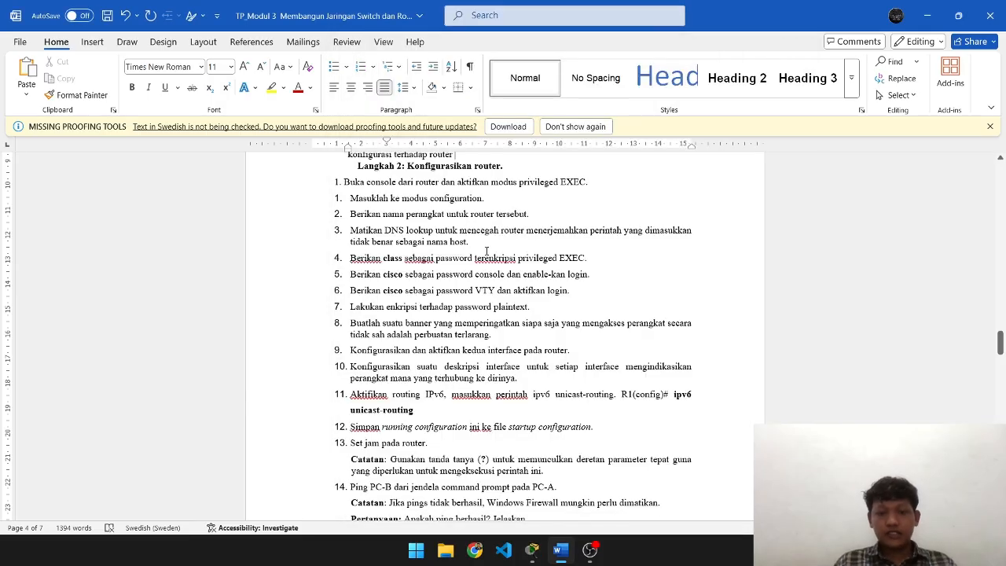
pyautogui.scroll(-1, 486, 252)
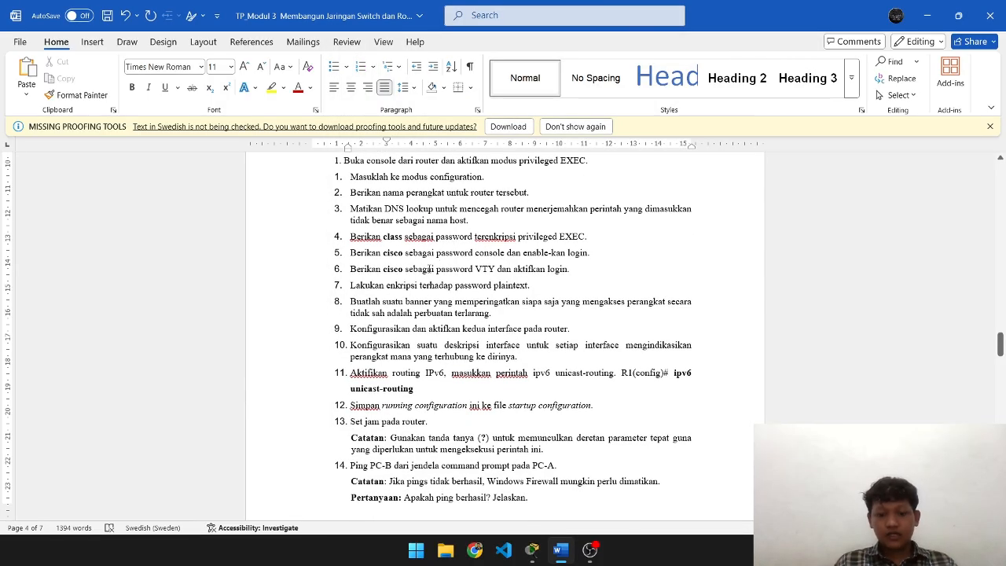
pyautogui.hotkey('alt', 'Tab')
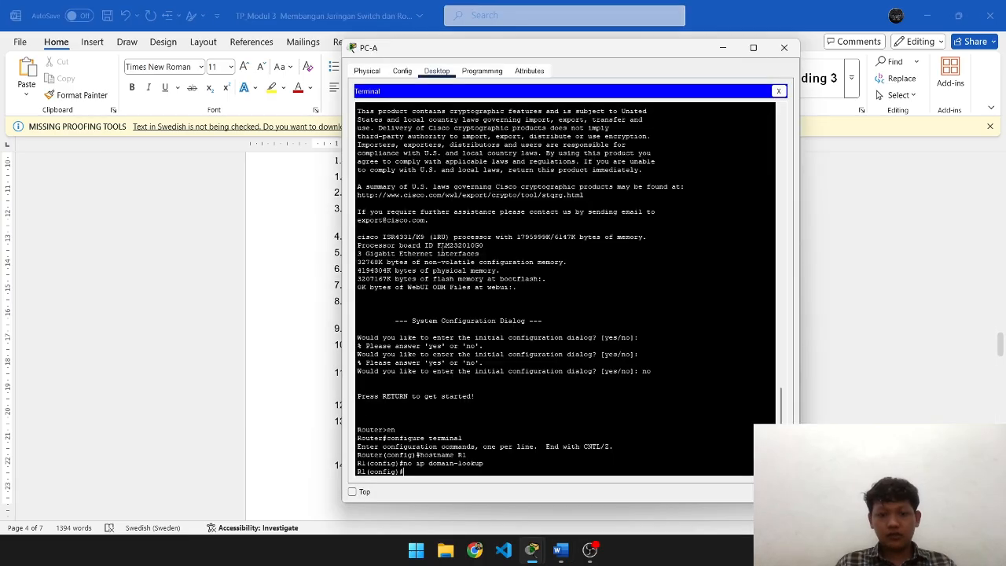
pyautogui.write('enable')
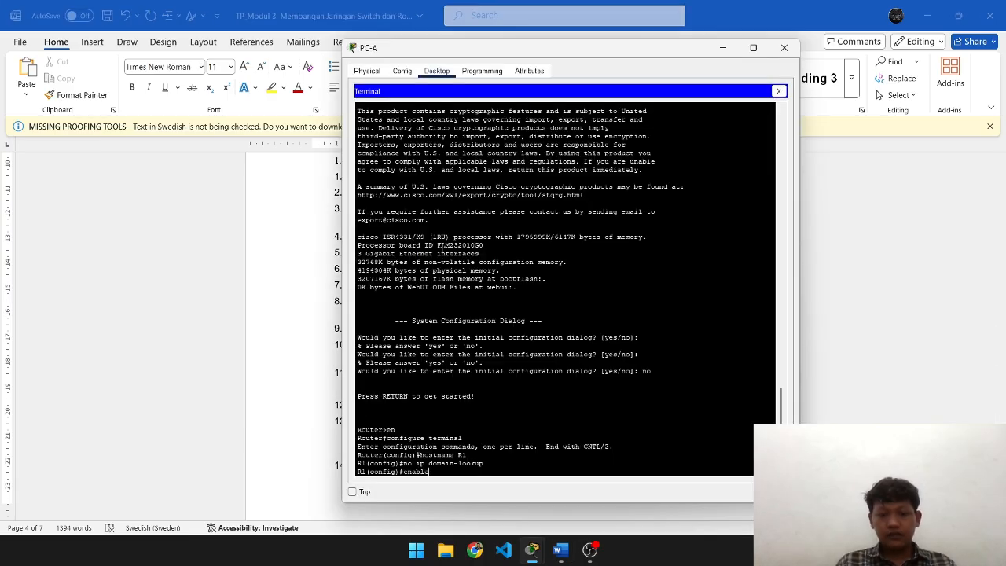
pyautogui.write(' secret c')
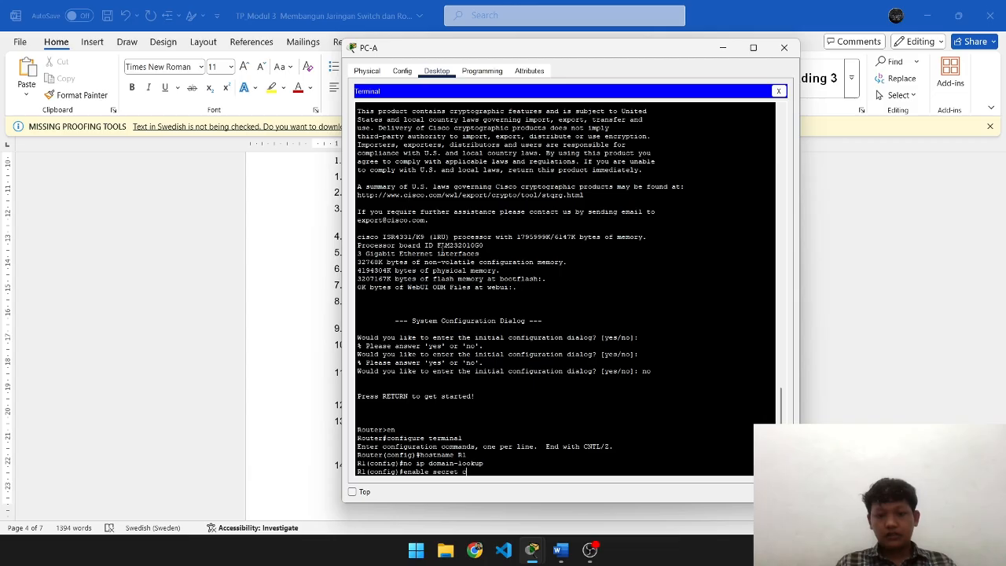
pyautogui.write('lass')
pyautogui.press('Return')
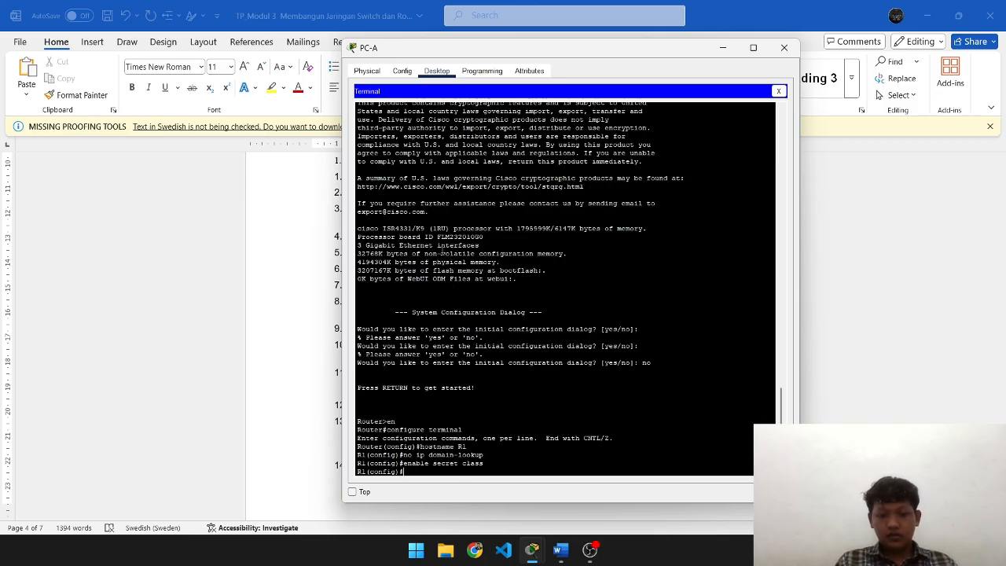
pyautogui.hotkey('alt', 'Tab')
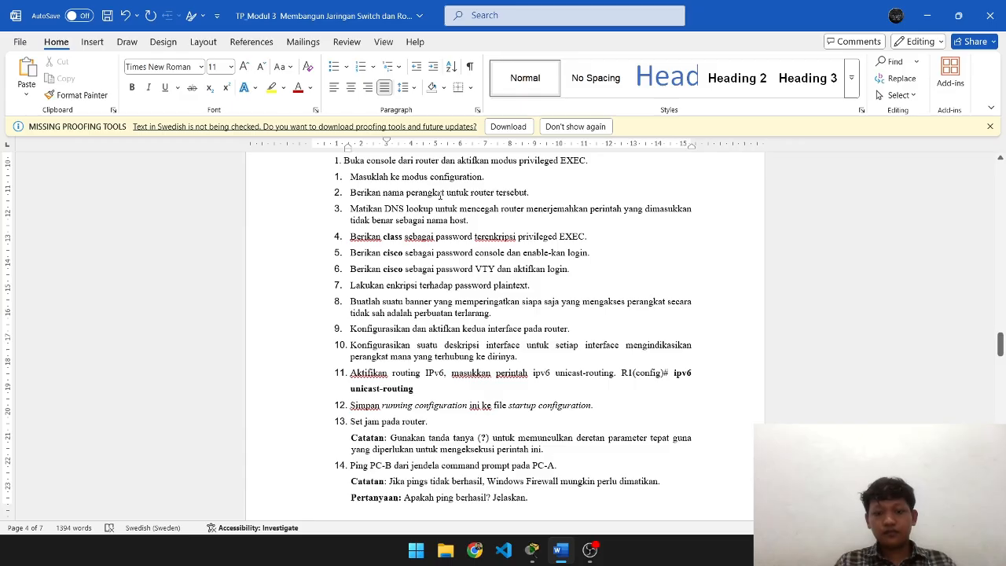
# - Enter line console 0 and set the console line password, correcting a typo
pyautogui.scroll(-1, 507, 242)
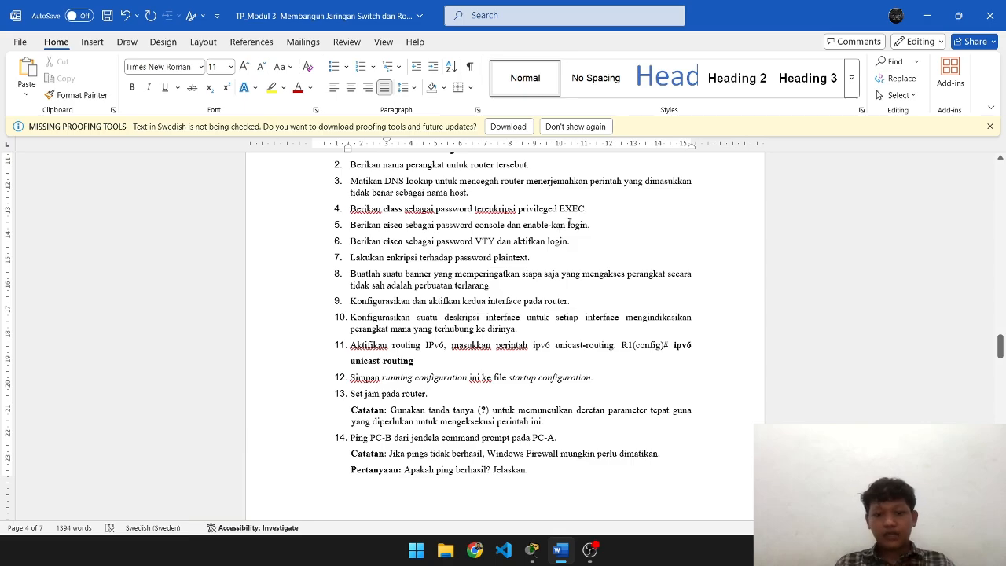
pyautogui.hotkey('alt', 'Tab')
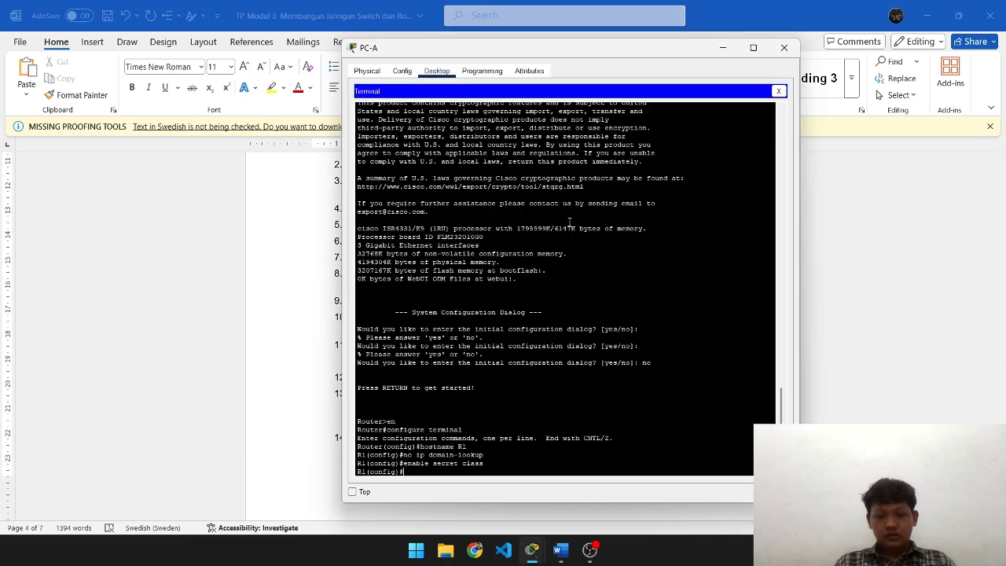
pyautogui.write('line co')
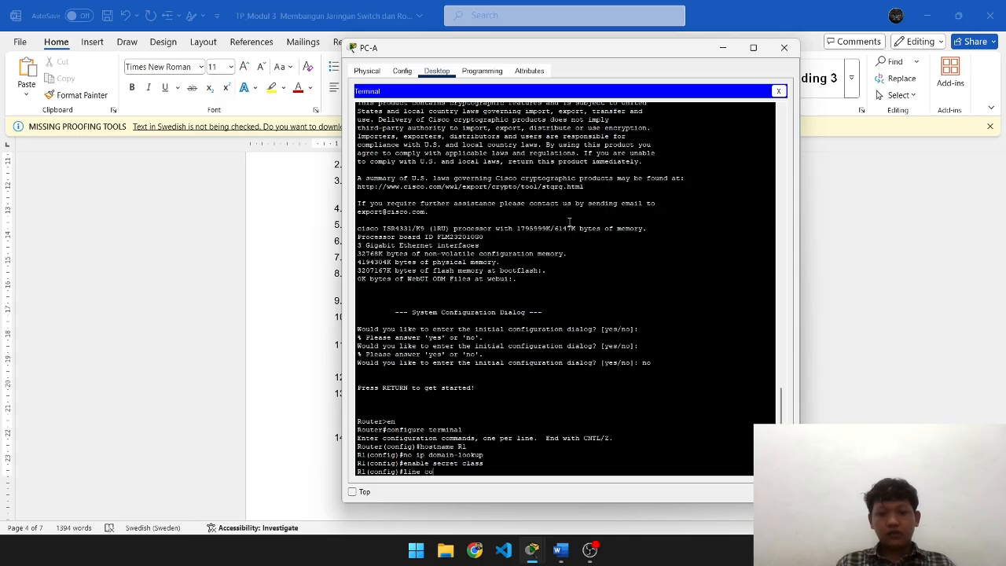
pyautogui.write('nsole')
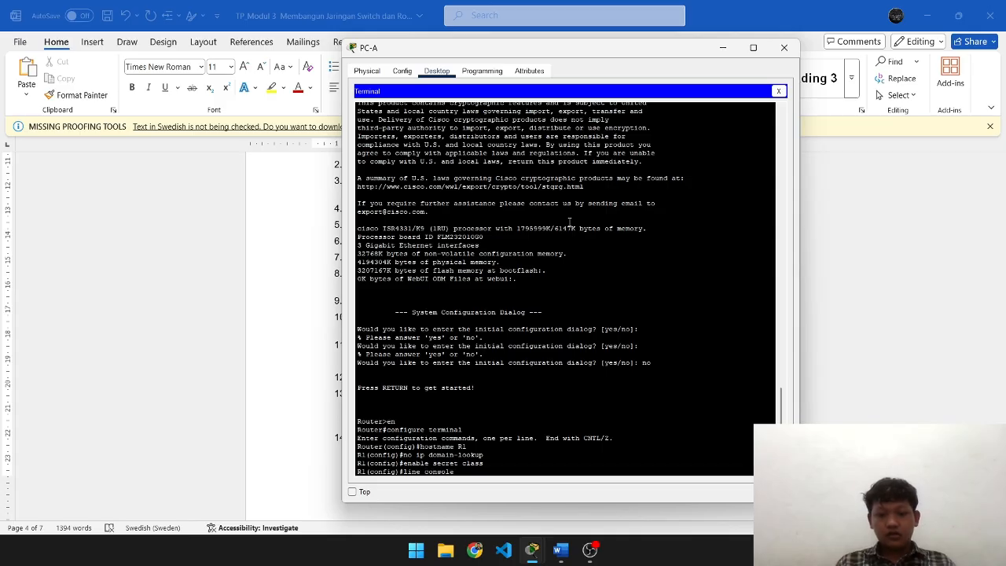
pyautogui.write(' 0')
pyautogui.press('Return')
pyautogui.write('pass')
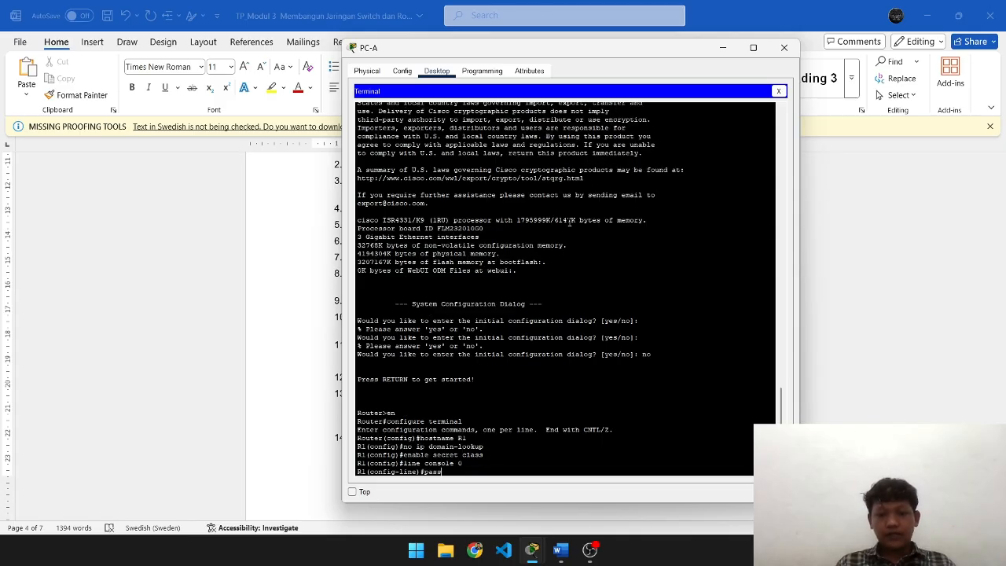
pyautogui.write('word csic')
pyautogui.press('BackSpace')
pyautogui.press('BackSpace')
pyautogui.press('BackSpace')
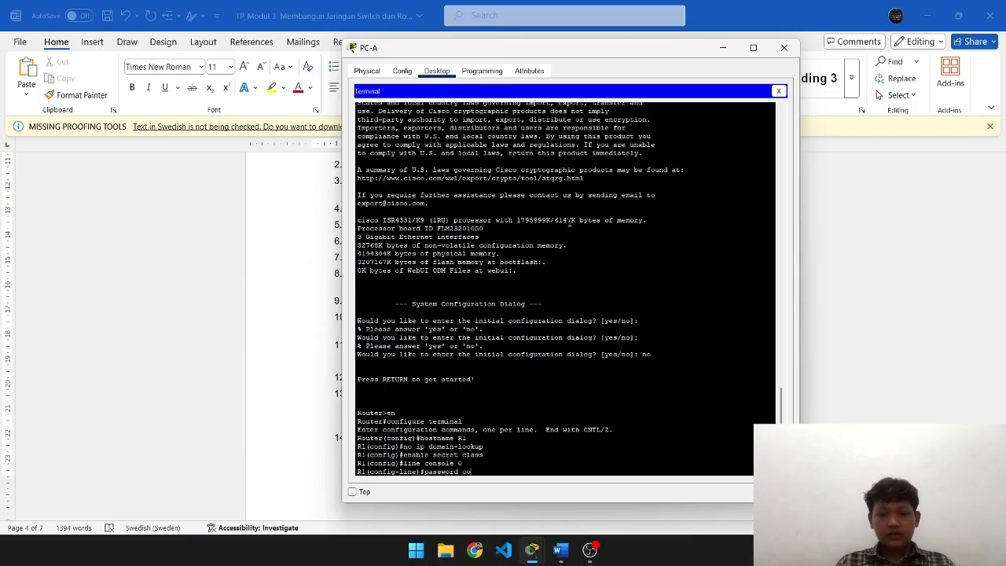
pyautogui.write('isco')
pyautogui.hotkey('alt', 'Tab')
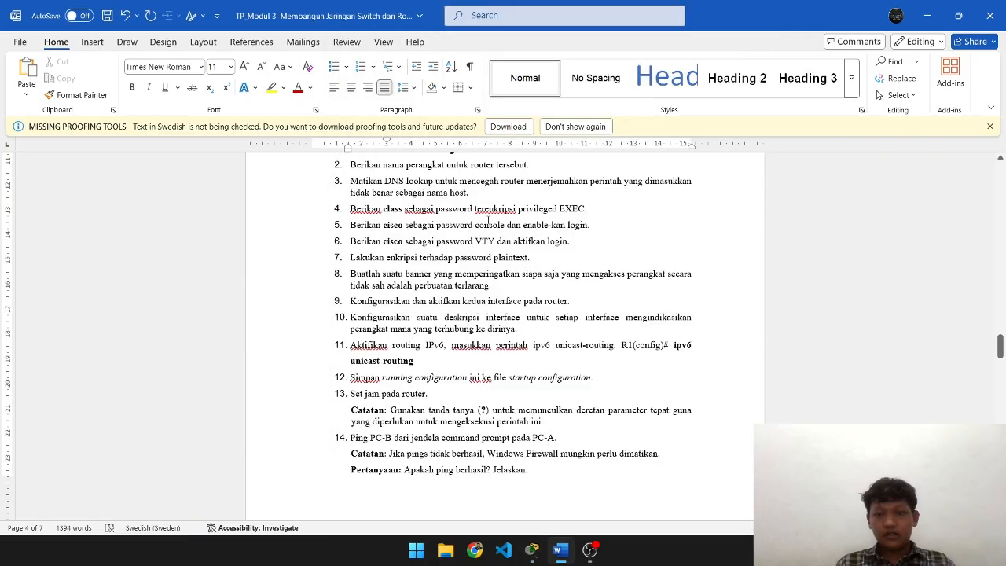
pyautogui.scroll(-1, 442, 242)
pyautogui.hotkey('alt', 'Tab')
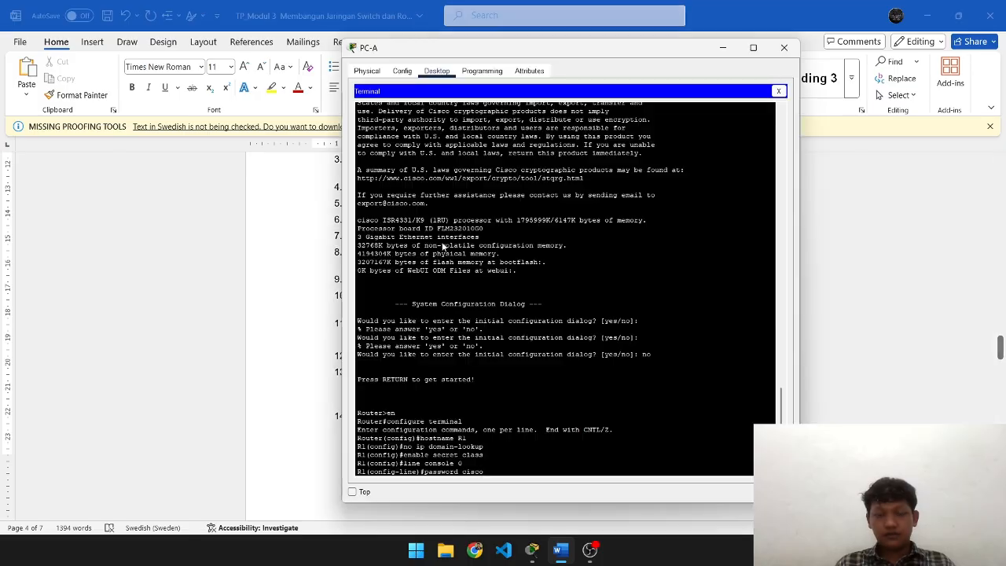
pyautogui.press('Return')
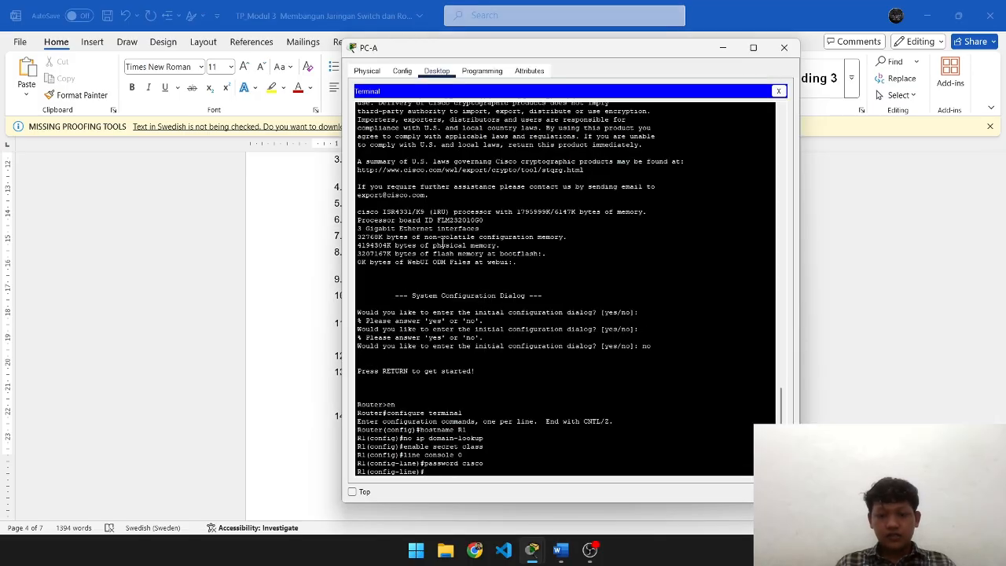
# - Require login on the console line and exit back to global configuration
pyautogui.write('login')
pyautogui.press('Return')
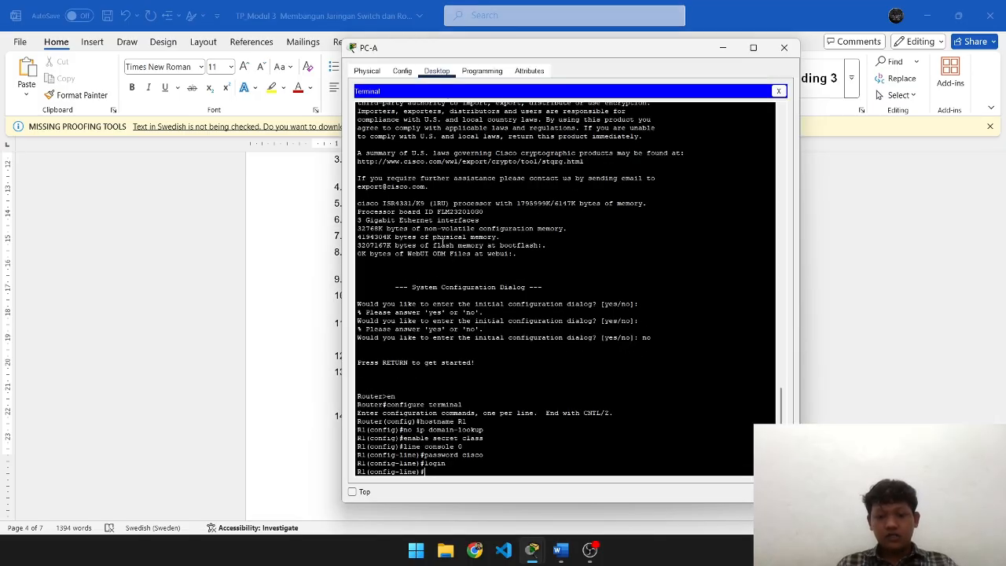
pyautogui.write('exit')
pyautogui.press('Return')
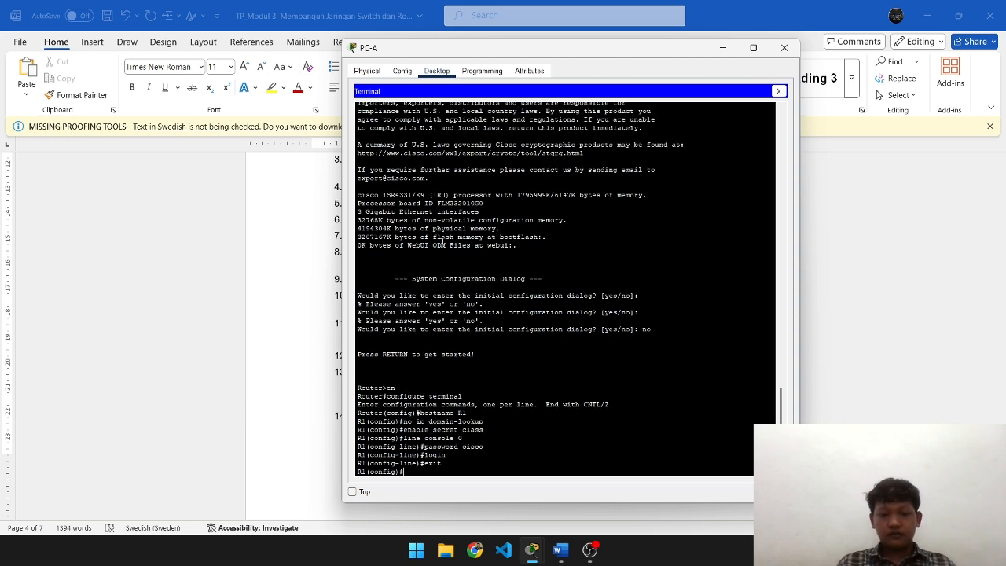
pyautogui.hotkey('alt', 'Tab')
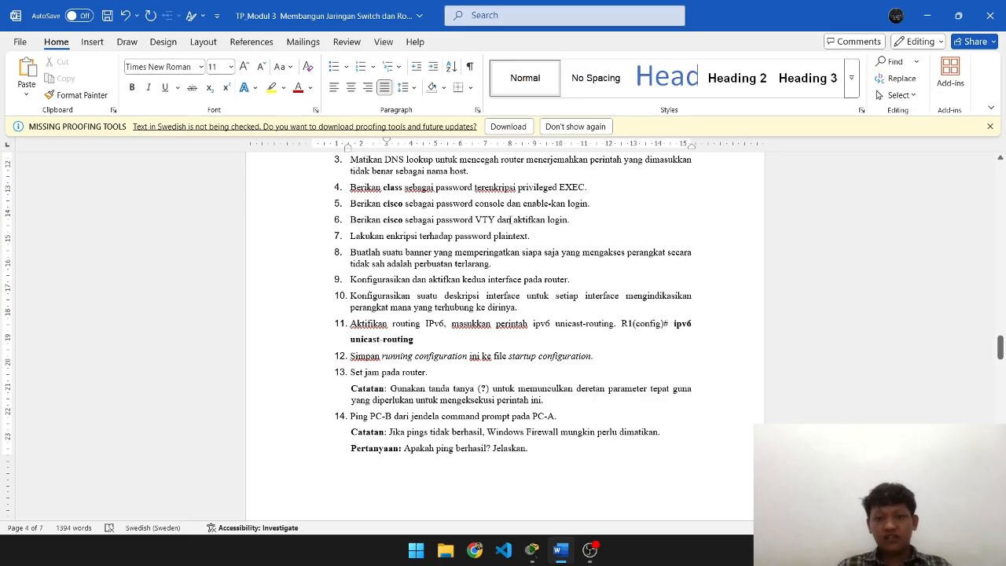
# - Enter line vty 0 4 and set the VTY line password
pyautogui.hotkey('alt', 'Tab')
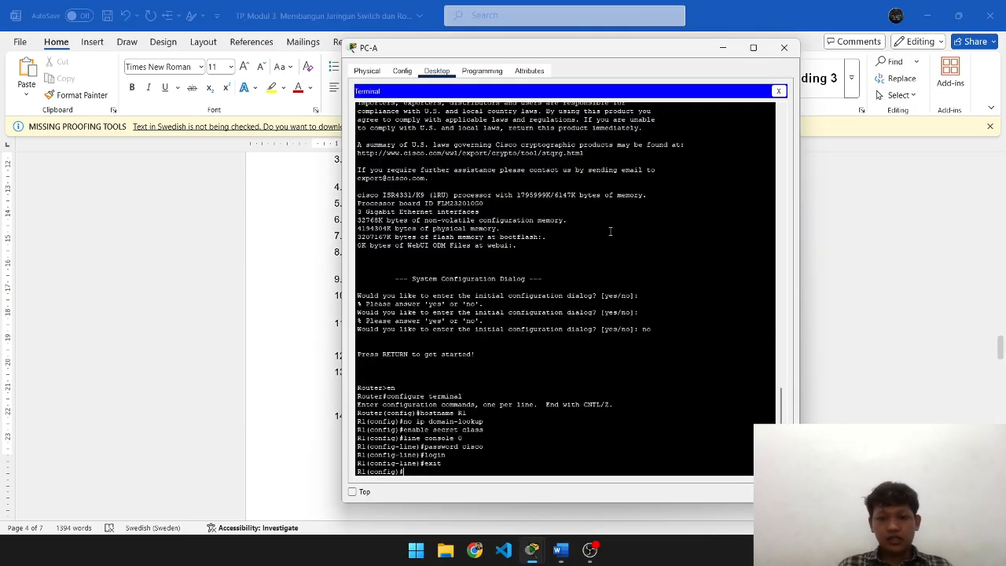
pyautogui.write('line vty 0')
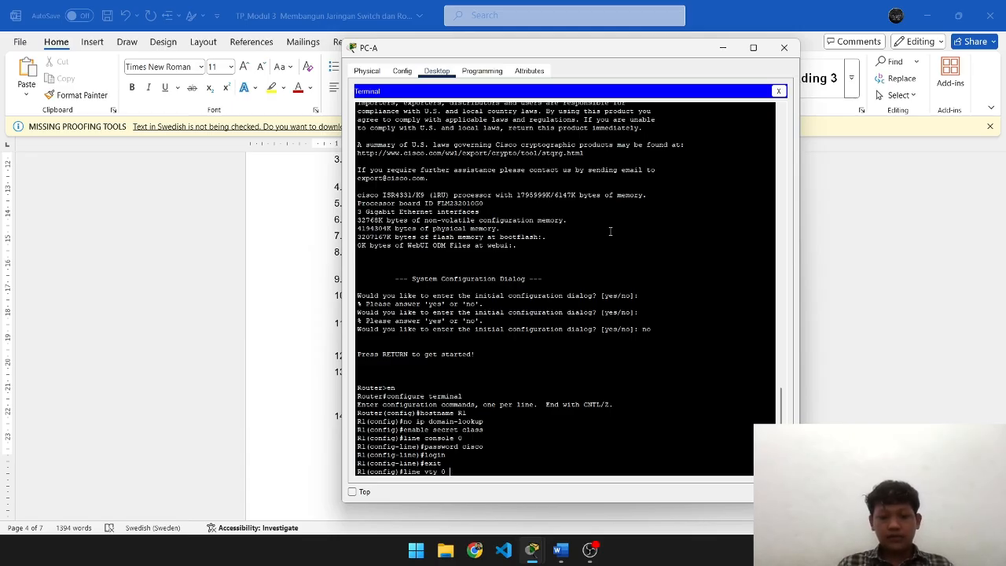
pyautogui.write(' 4')
pyautogui.press('Return')
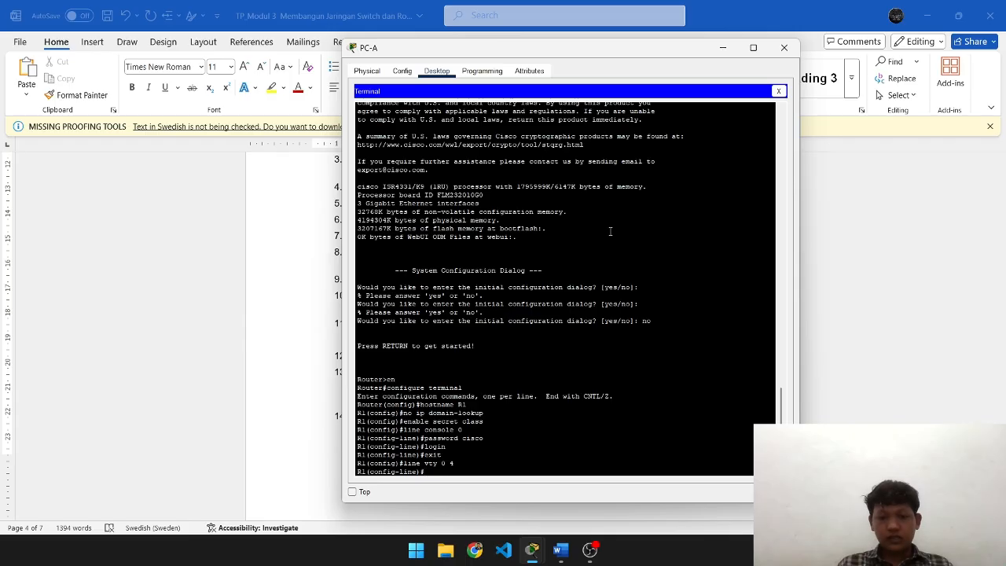
pyautogui.write('password')
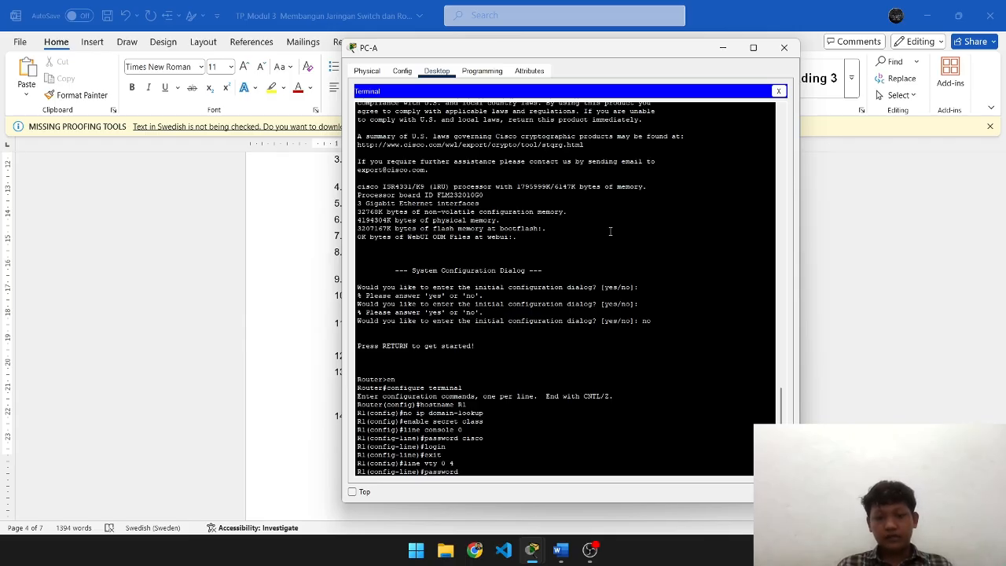
pyautogui.write(' cssco')
pyautogui.press('Return')
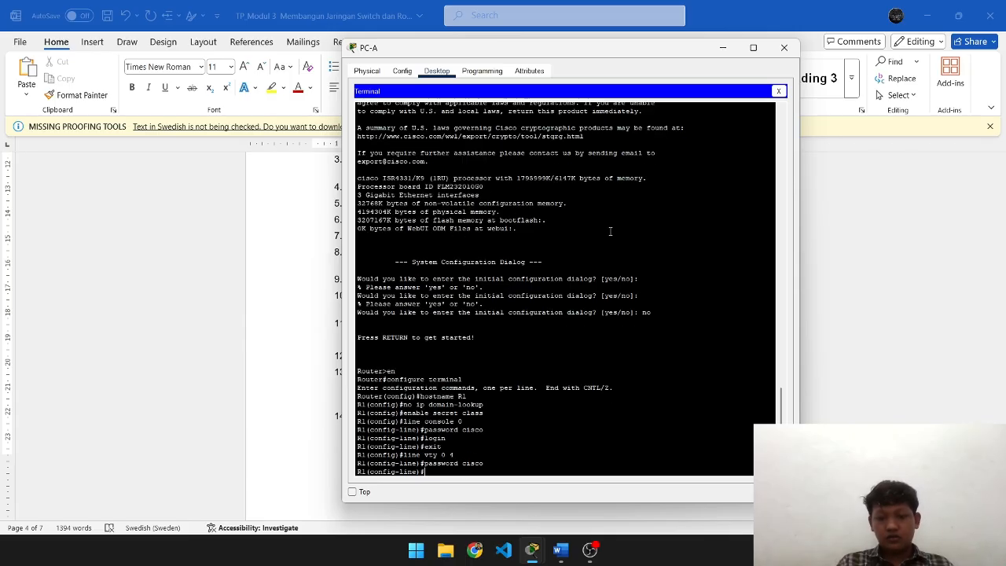
# - Require login on the VTY lines and exit back to global configuration
pyautogui.write('login')
pyautogui.press('Return')
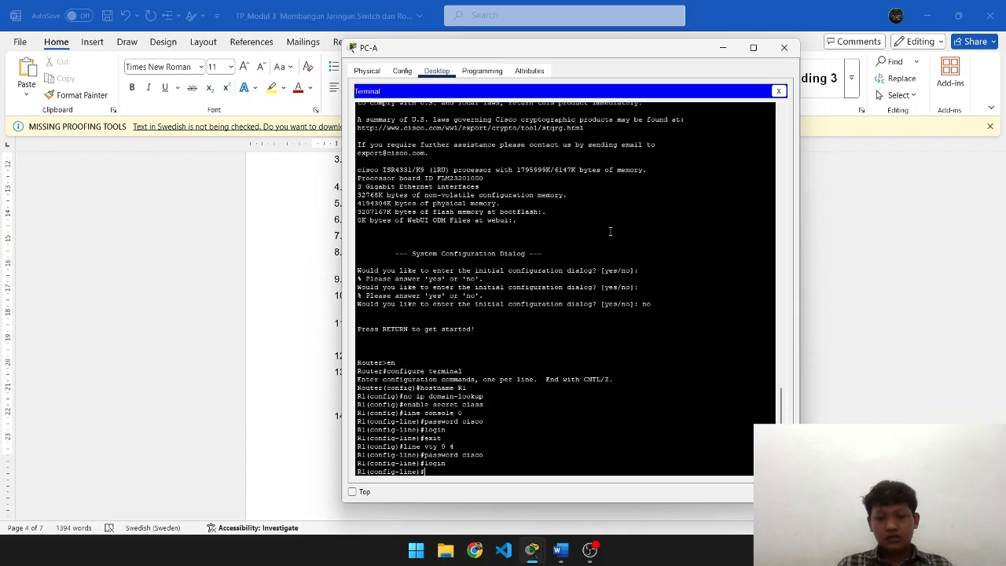
pyautogui.write('exit')
pyautogui.press('Return')
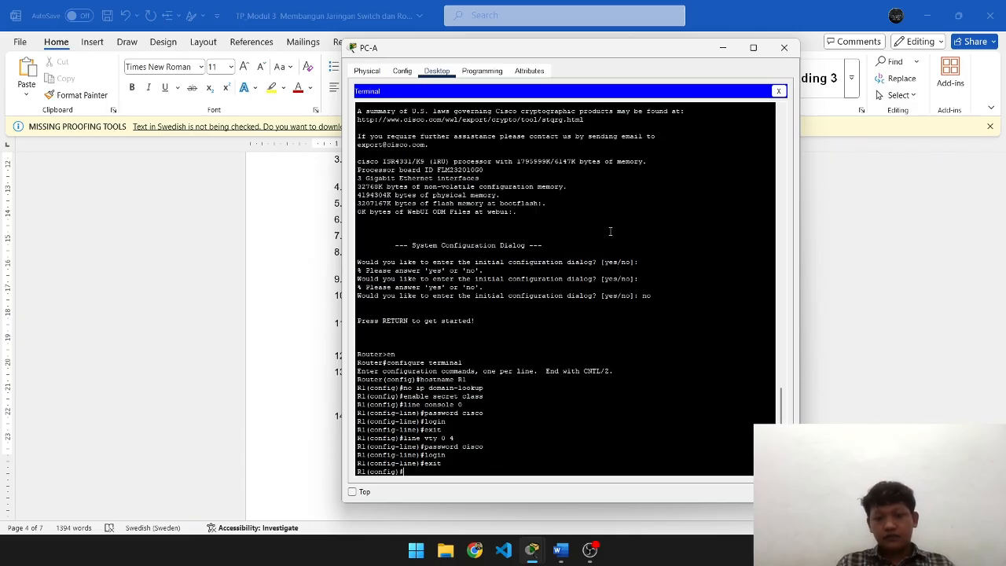
pyautogui.hotkey('alt', 'Tab')
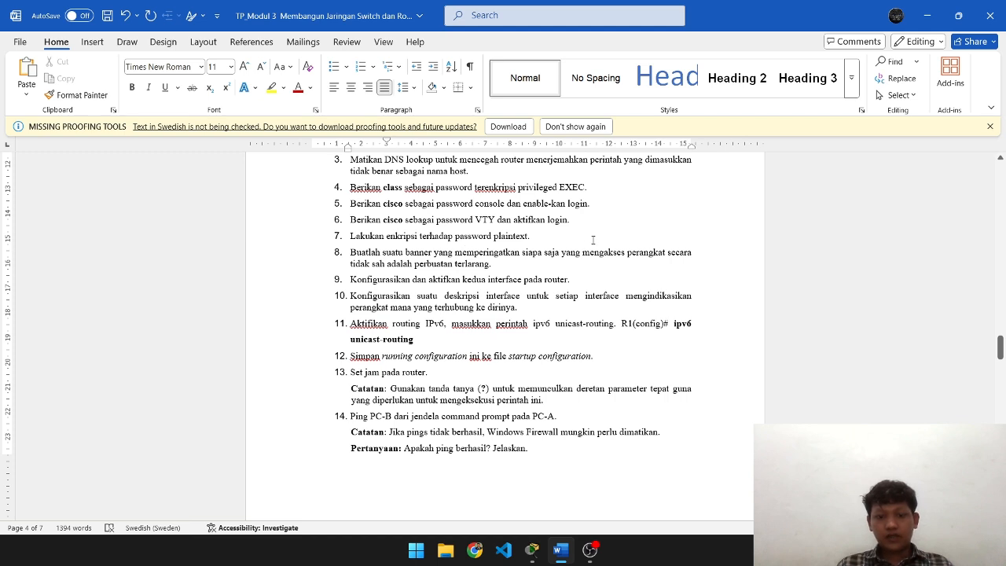
# - Enable service password-encryption on router R1
pyautogui.hotkey('alt', 'Tab')
pyautogui.write('serv')
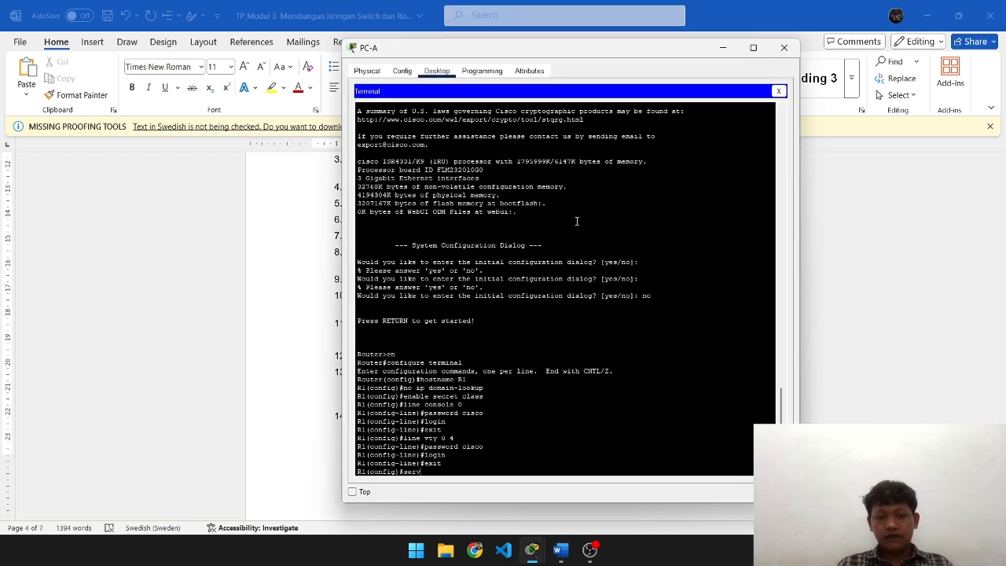
pyautogui.write('i')
pyautogui.press('Tab')
pyautogui.write('pass')
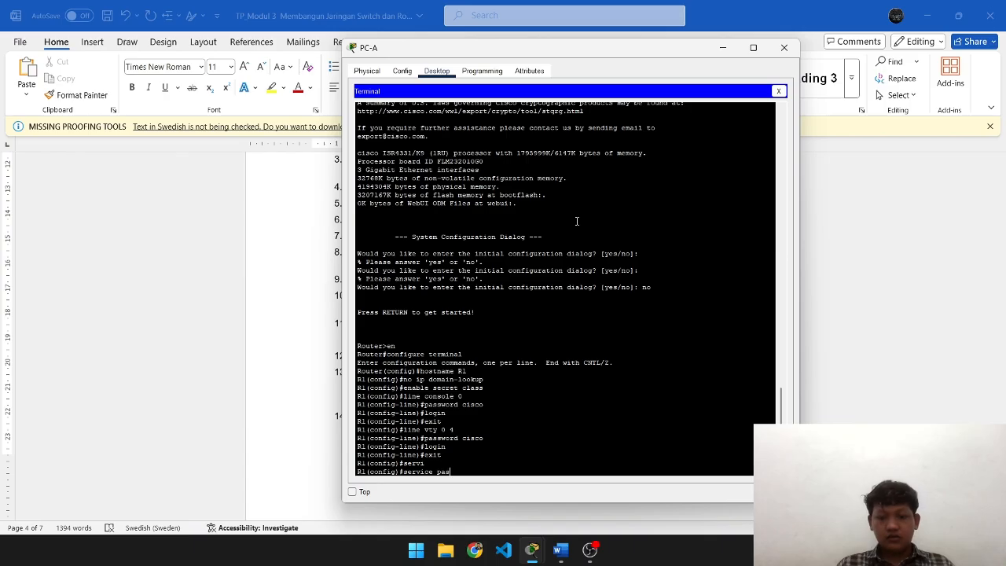
pyautogui.press('Tab')
pyautogui.press('Return')
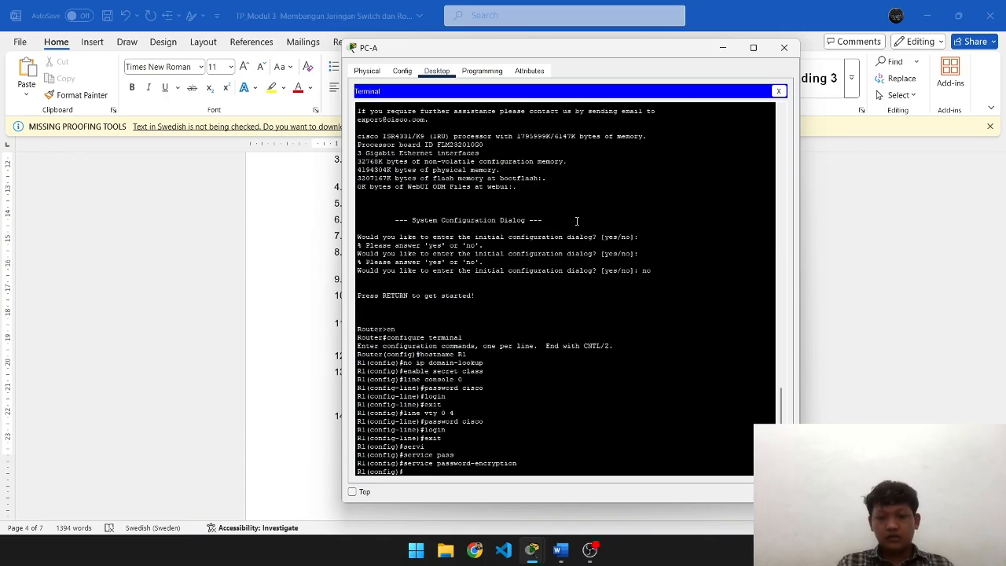
pyautogui.hotkey('alt', 'Tab')
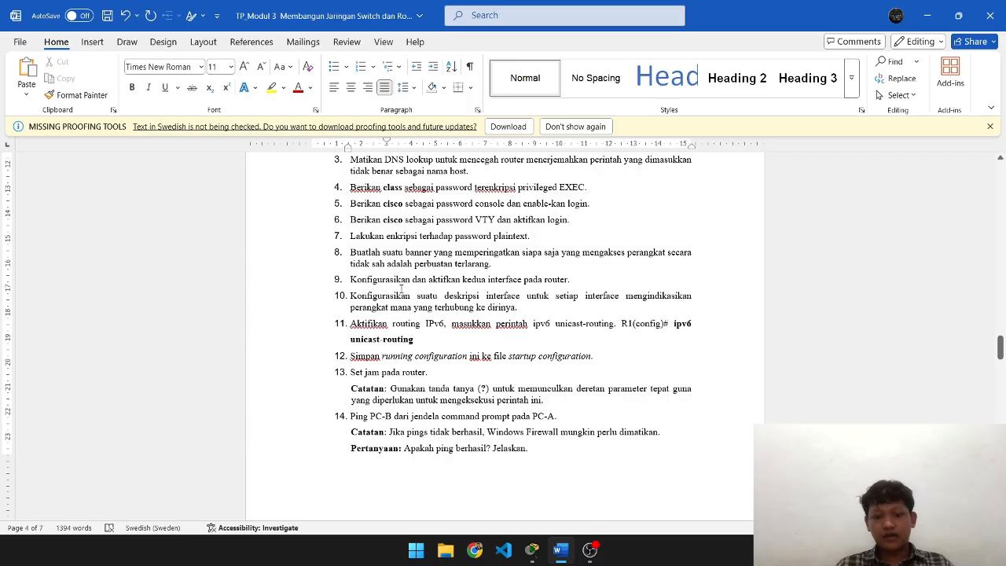
# - Set R1's MOTD banner to 'Akses dilarang!' using # as the delimiter
pyautogui.hotkey('alt', 'Tab')
pyautogui.write('bann')
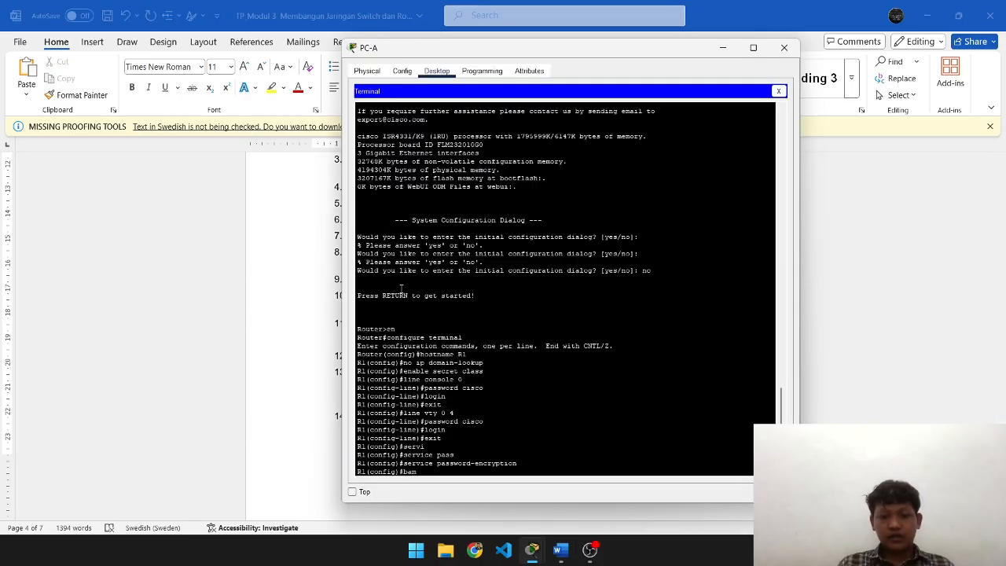
pyautogui.press('Tab')
pyautogui.write('mot')
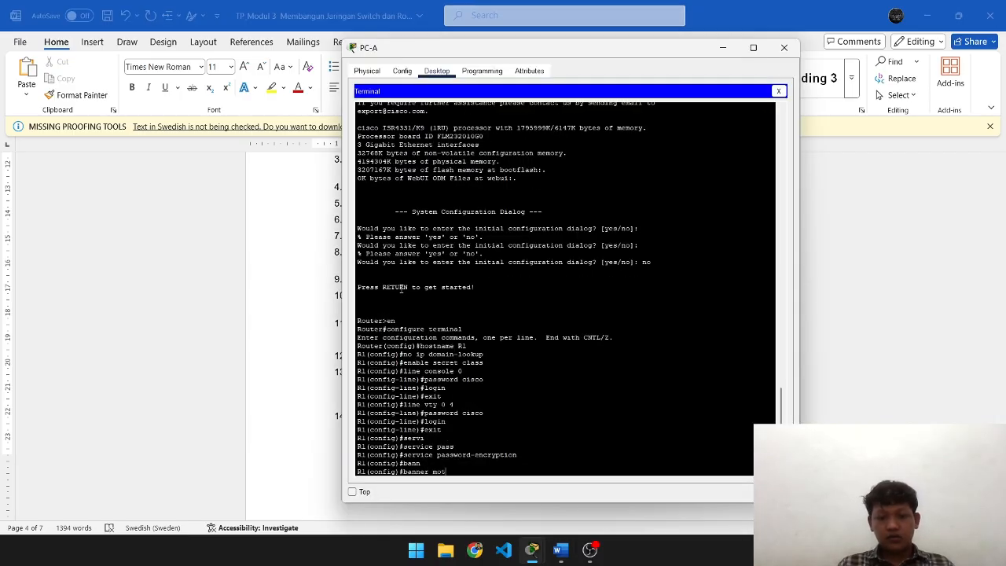
pyautogui.press('Tab')
pyautogui.write('#')
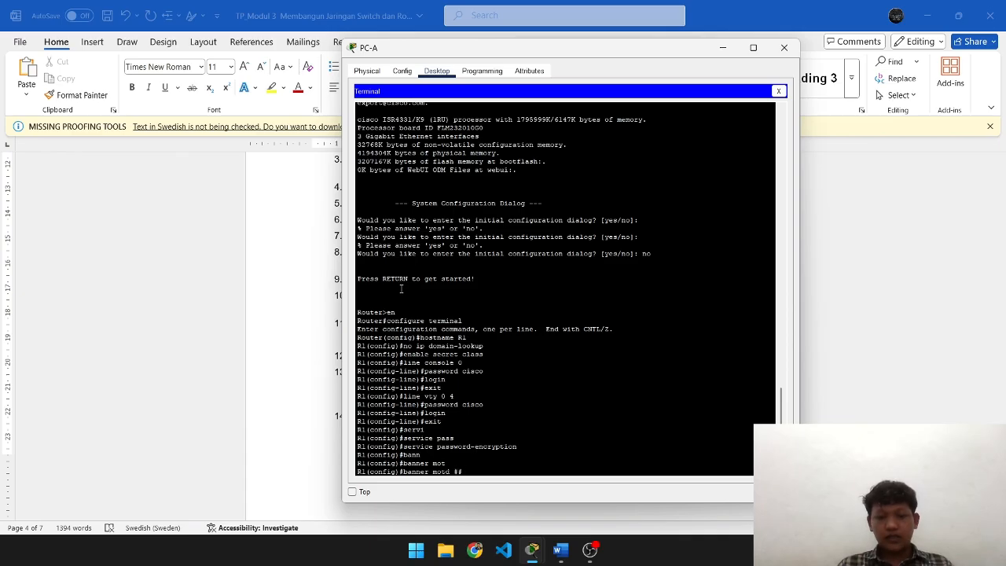
pyautogui.write('Akses dilarang!#')
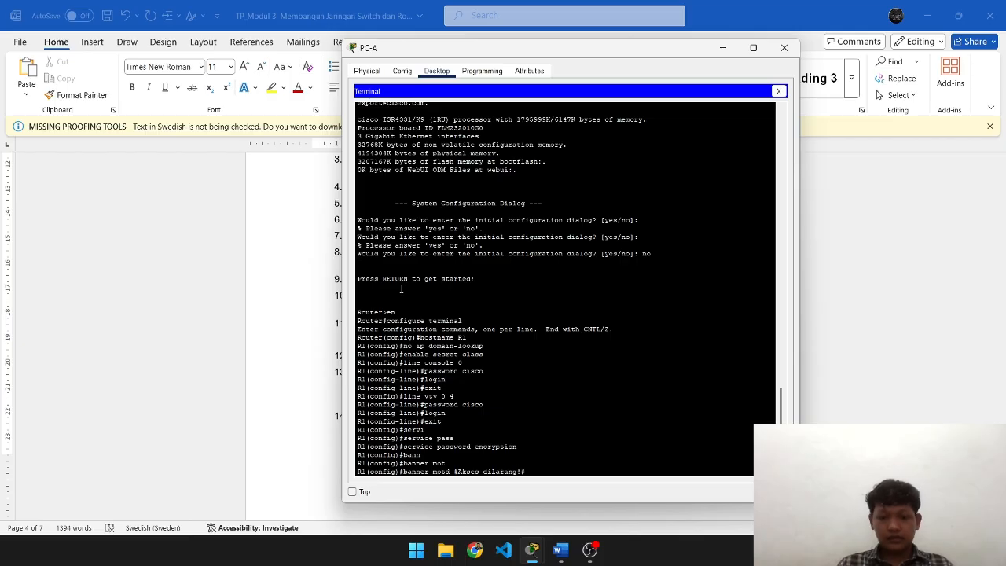
pyautogui.press('Return')
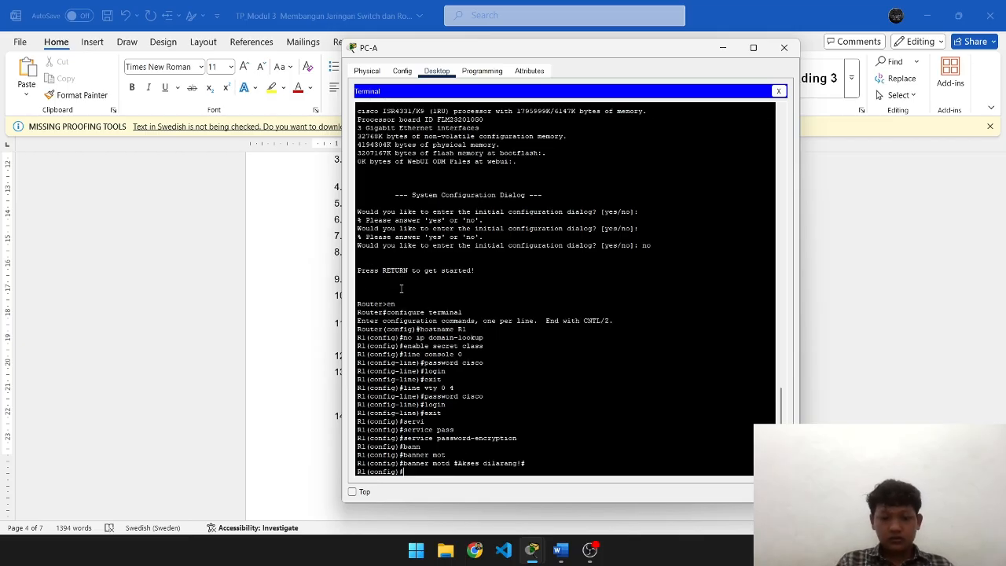
pyautogui.hotkey('alt', 'Tab')
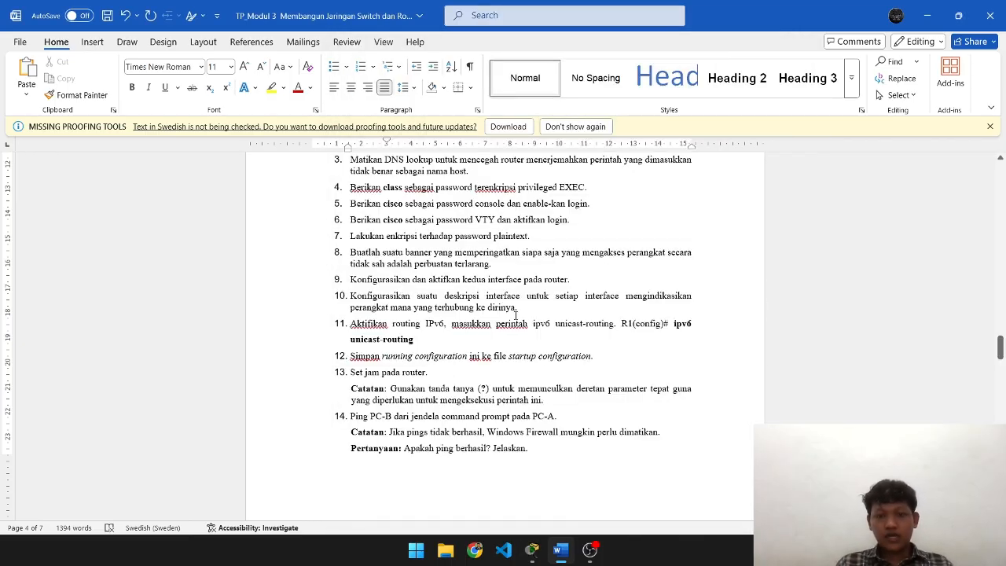
pyautogui.scroll(-2, 515, 315)
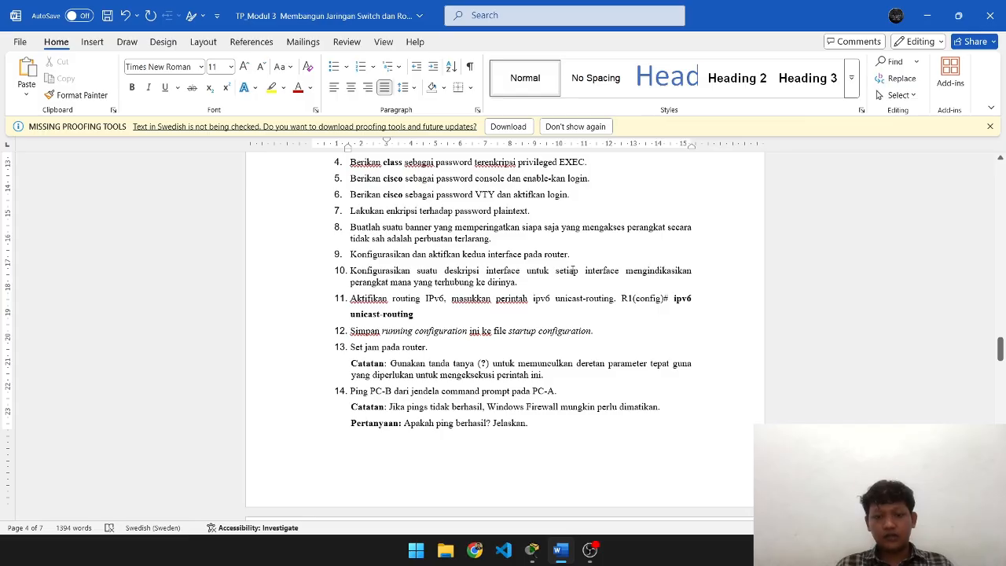
pyautogui.scroll(15, 634, 325)
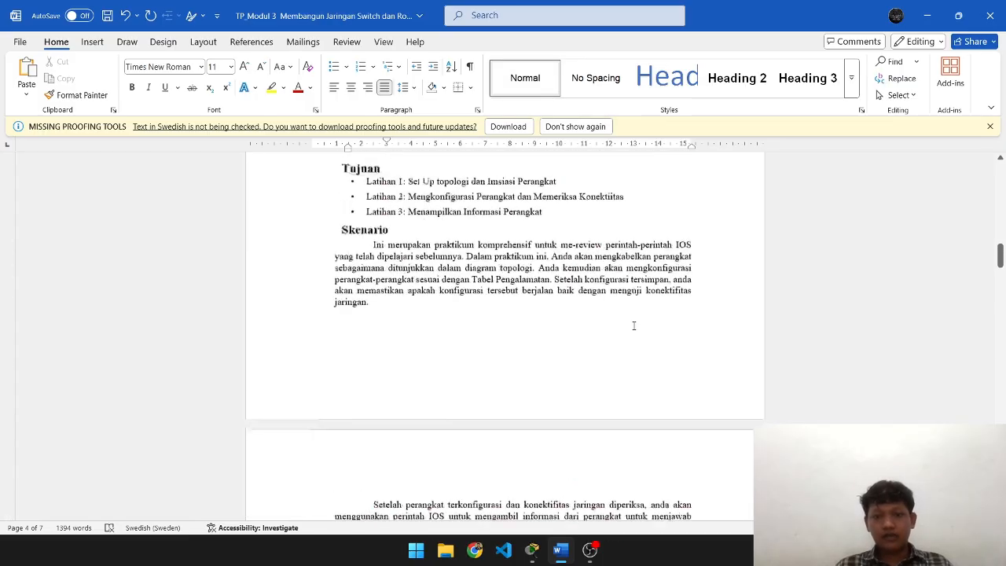
pyautogui.scroll(-2, 634, 326)
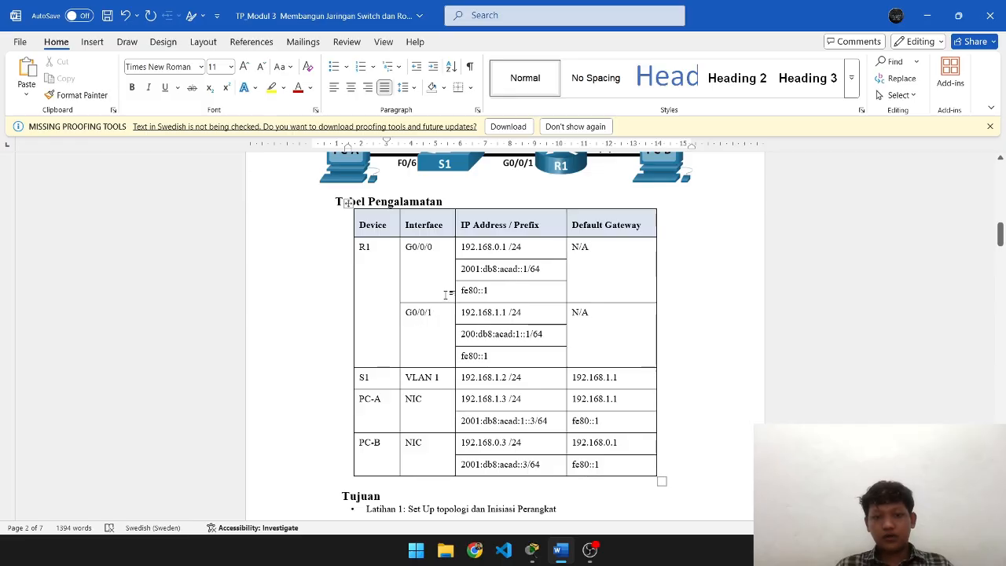
pyautogui.scroll(-20, 562, 363)
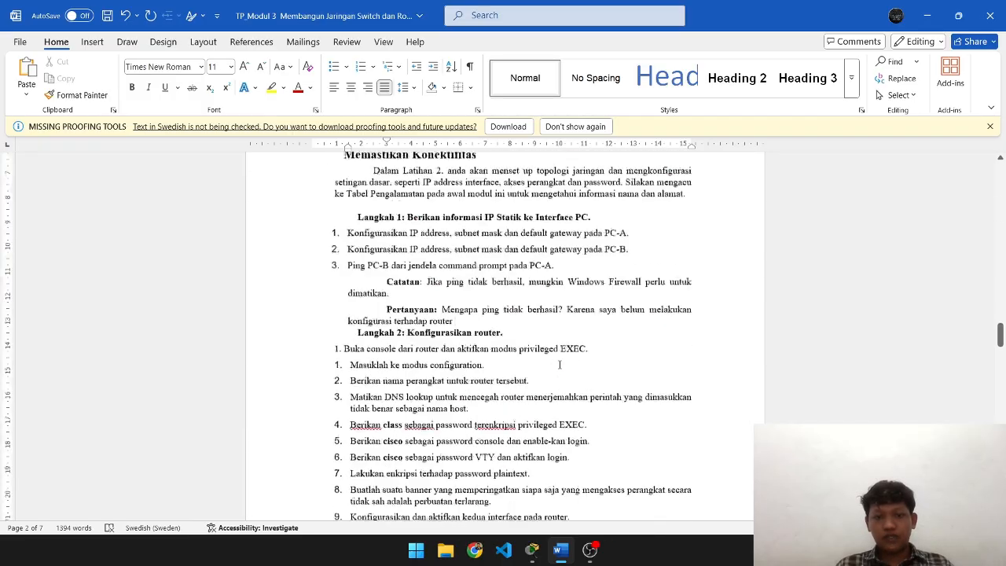
pyautogui.scroll(-8, 559, 363)
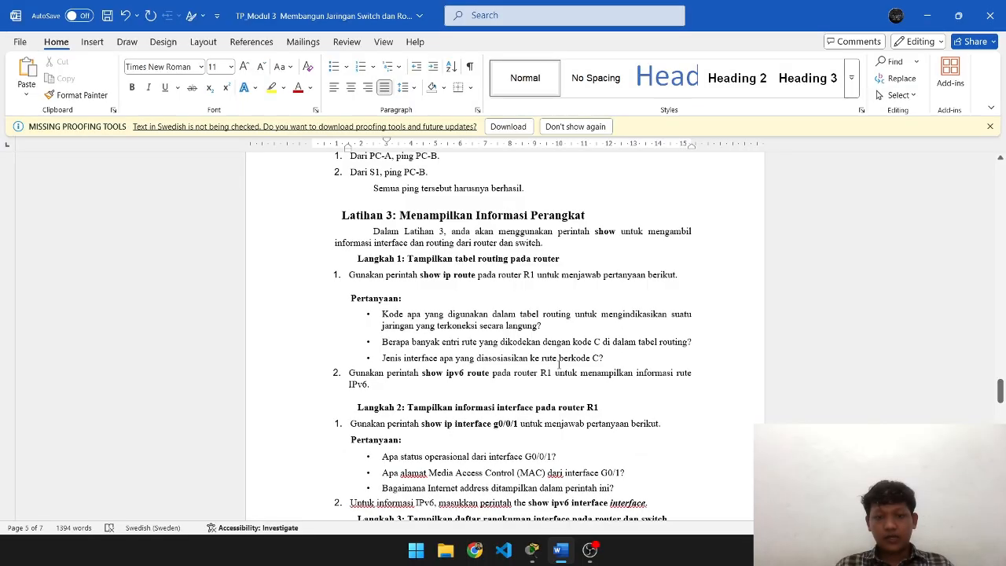
pyautogui.scroll(-14, 559, 364)
pyautogui.scroll(20, 559, 364)
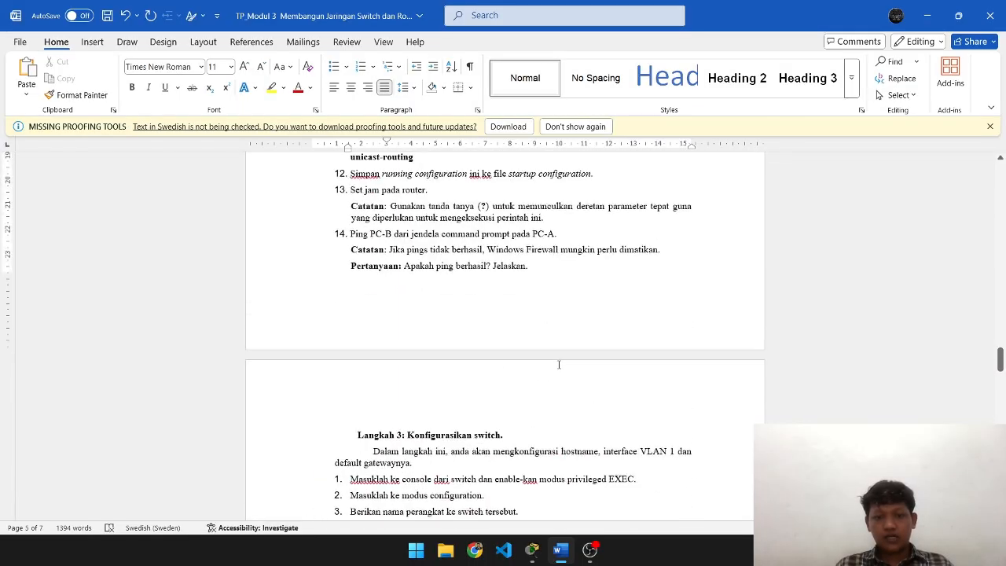
pyautogui.scroll(-4, 559, 364)
pyautogui.scroll(8, 559, 364)
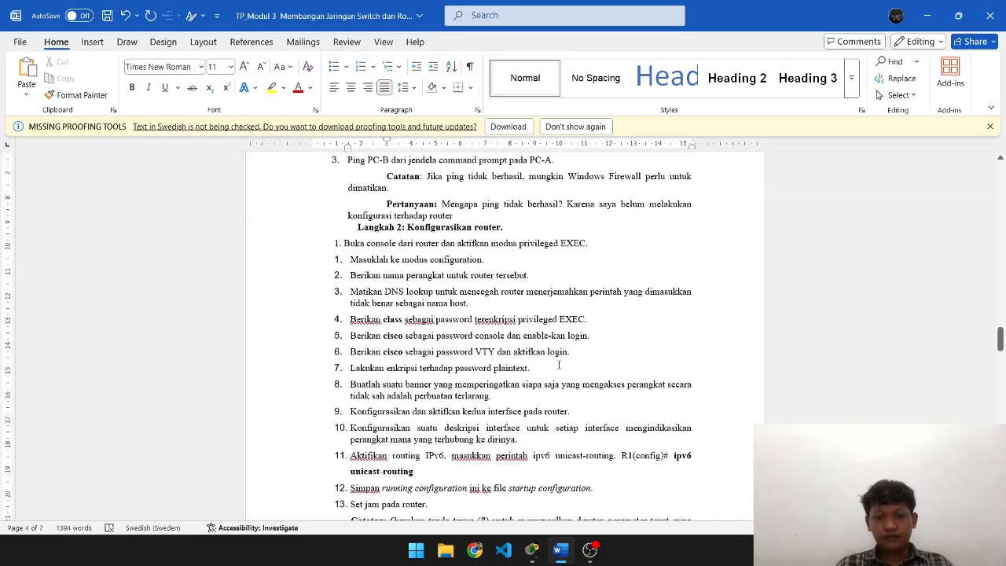
pyautogui.scroll(-6, 559, 364)
# - Enter interface configuration mode for R1's g0/0/0
pyautogui.hotkey('alt', 'Tab')
pyautogui.write('int')
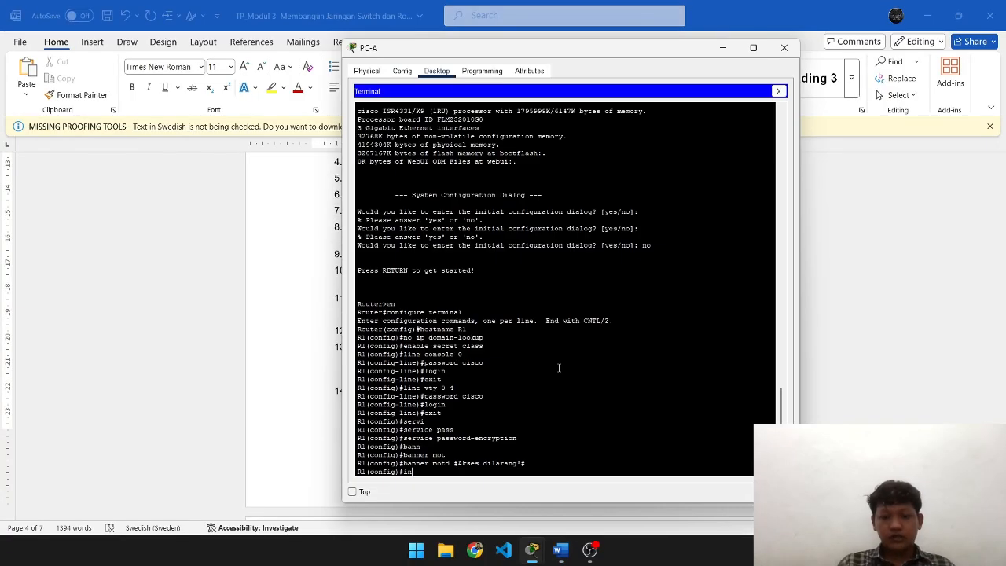
pyautogui.press('Tab')
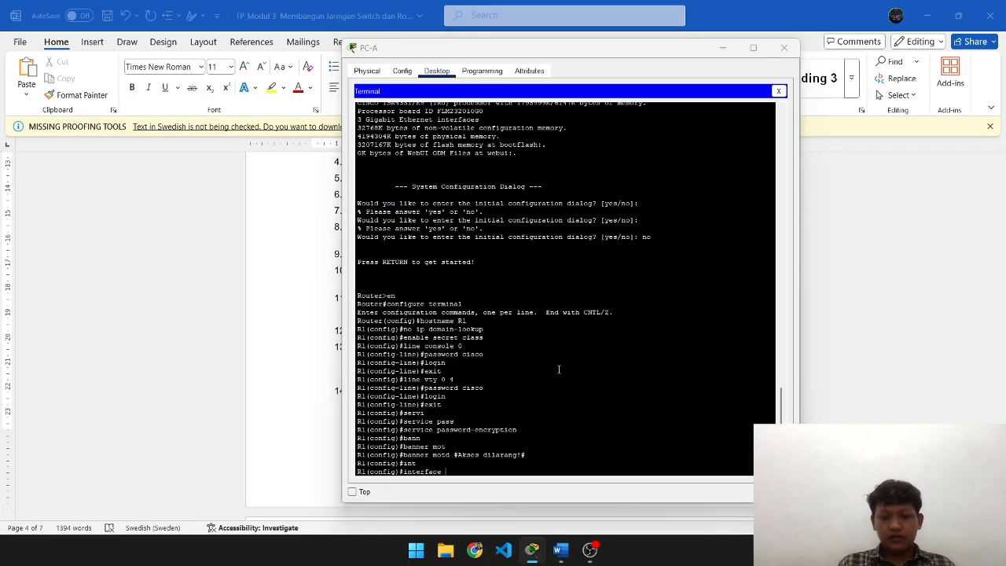
pyautogui.hotkey('alt', 'Tab')
pyautogui.hotkey('alt', 'Tab')
pyautogui.write('g')
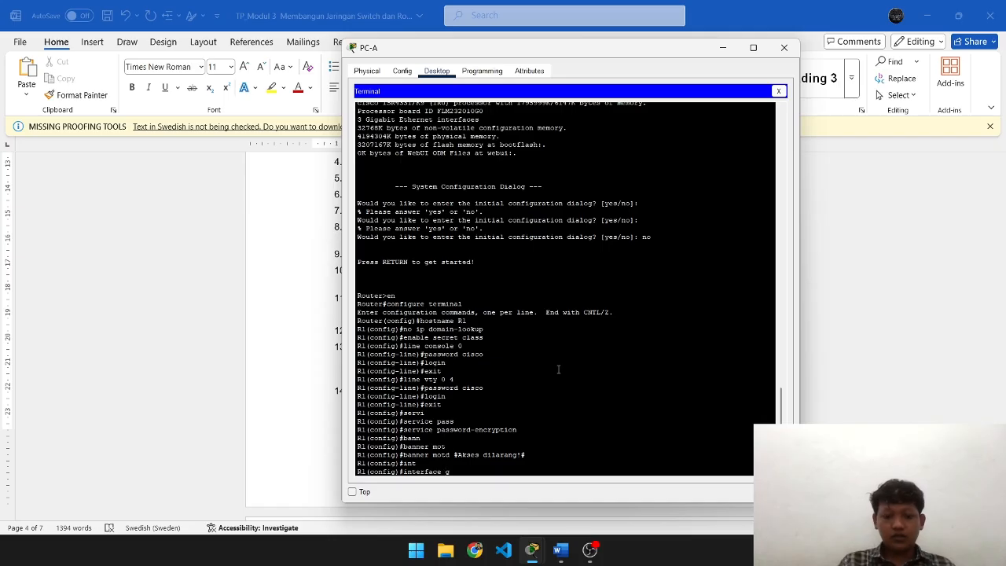
pyautogui.write('0')
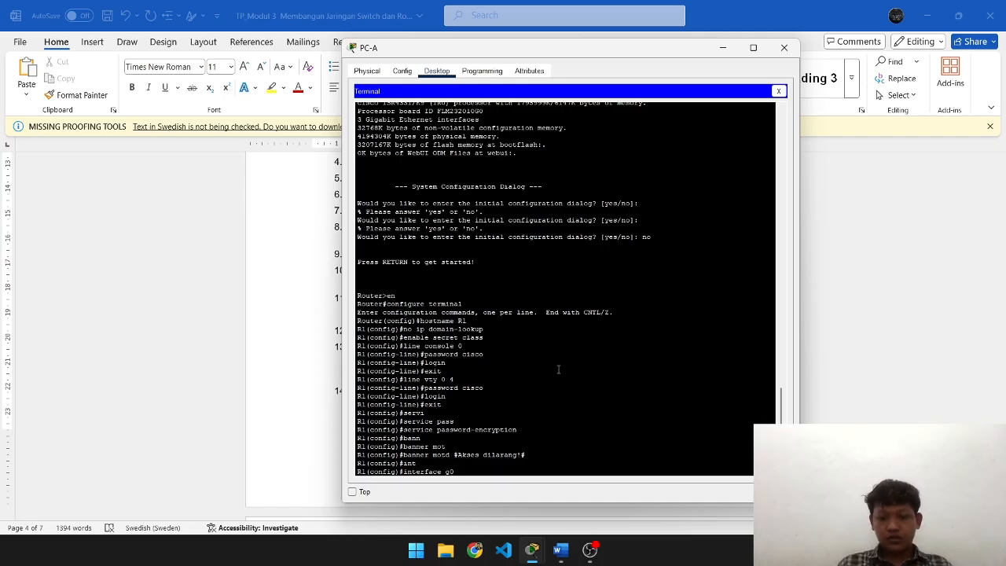
pyautogui.write('/0/0')
pyautogui.press('Return')
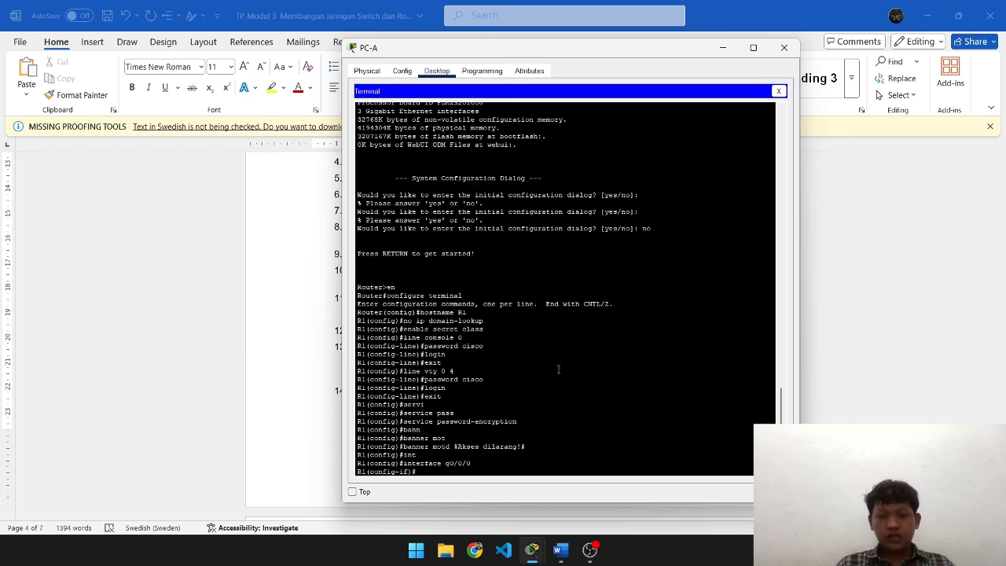
pyautogui.hotkey('alt', 'Tab')
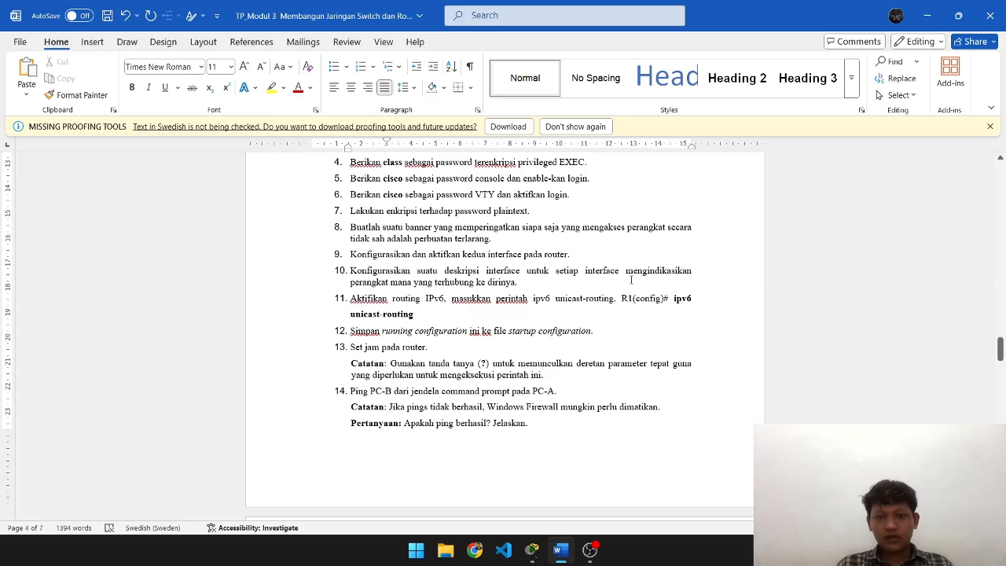
# - Give g0/0/0 the description 'Koneksi ke PC-B'
pyautogui.hotkey('alt', 'Tab')
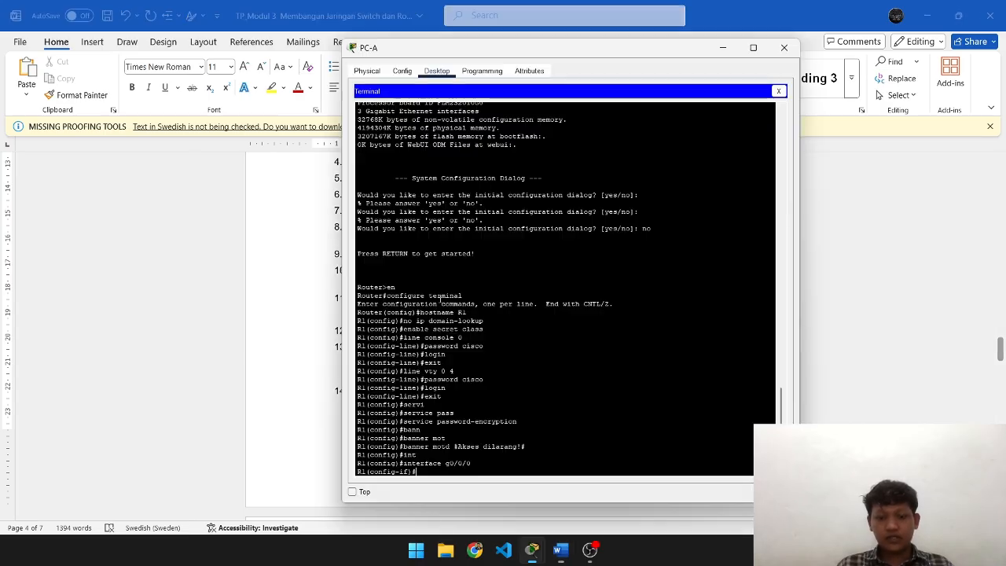
pyautogui.write('c')
pyautogui.press('Tab')
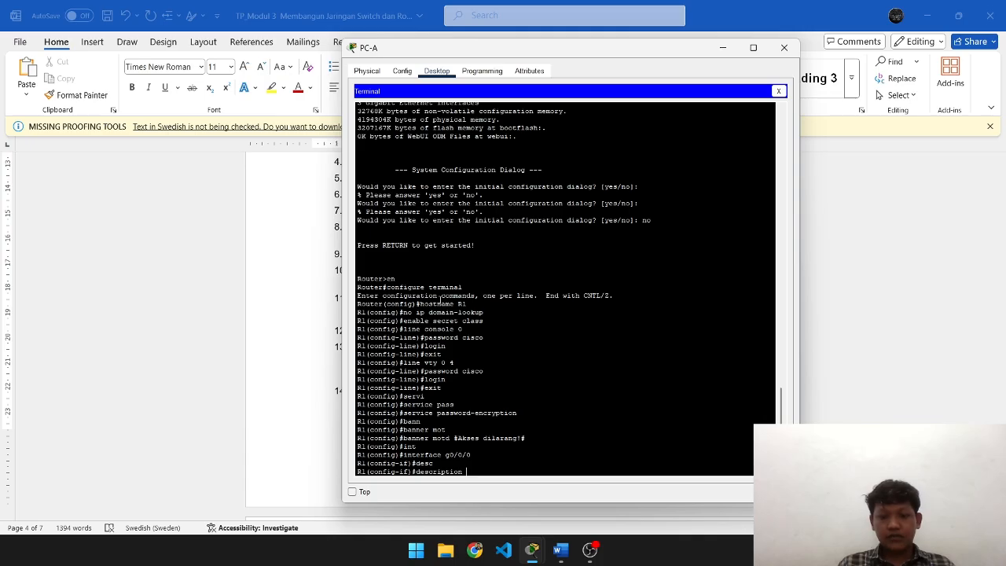
pyautogui.write('Ko')
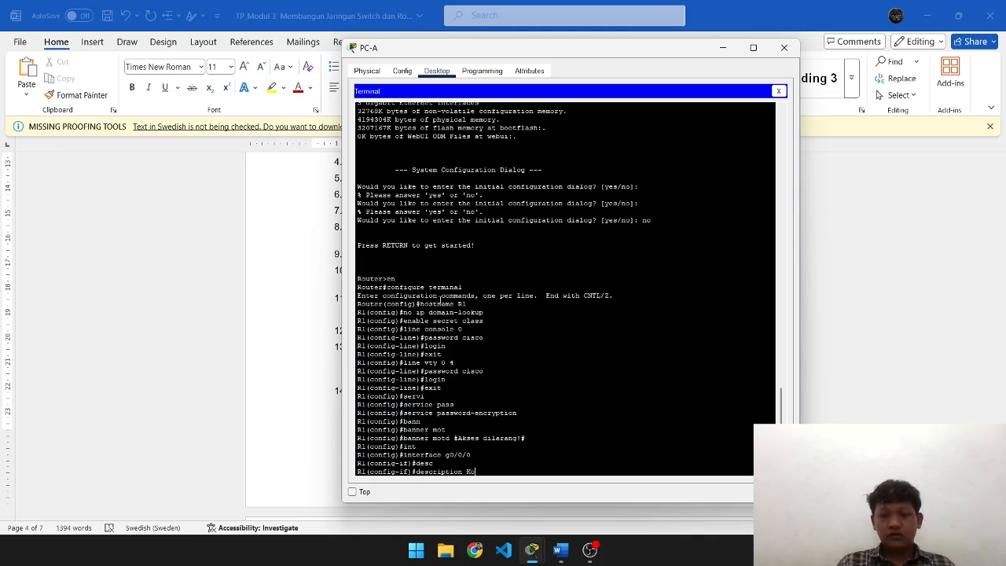
pyautogui.write('neksi ke PC')
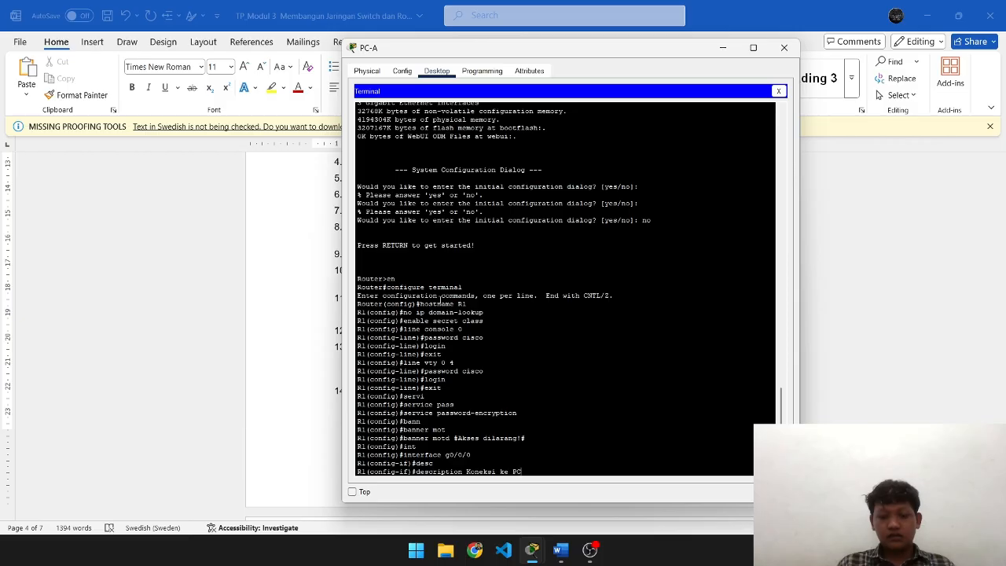
pyautogui.write('-B')
pyautogui.press('Return')
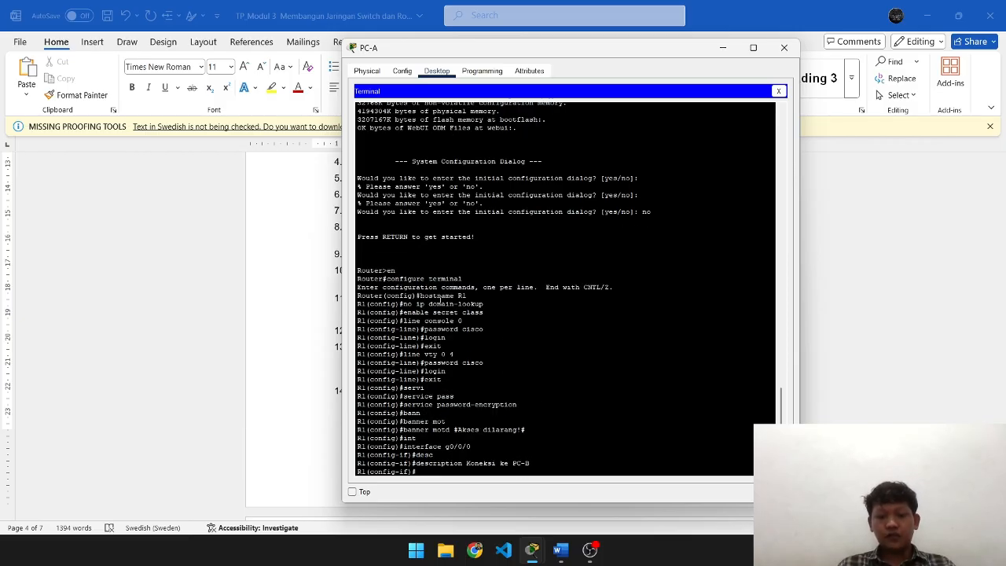
pyautogui.hotkey('alt', 'Tab')
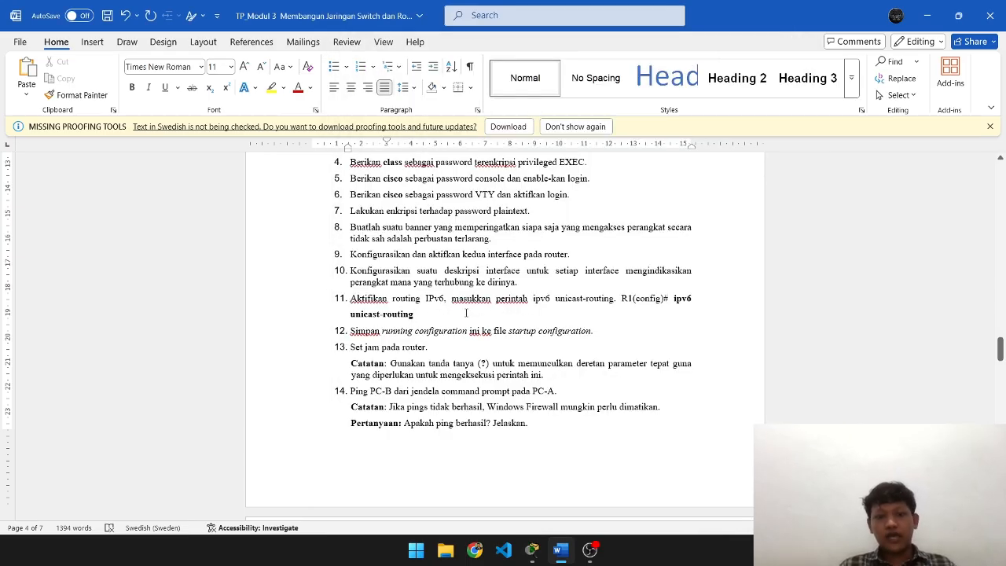
# - Start the ip address command and look up R1's g0/0/0 address in the addressing table
pyautogui.hotkey('alt', 'Tab')
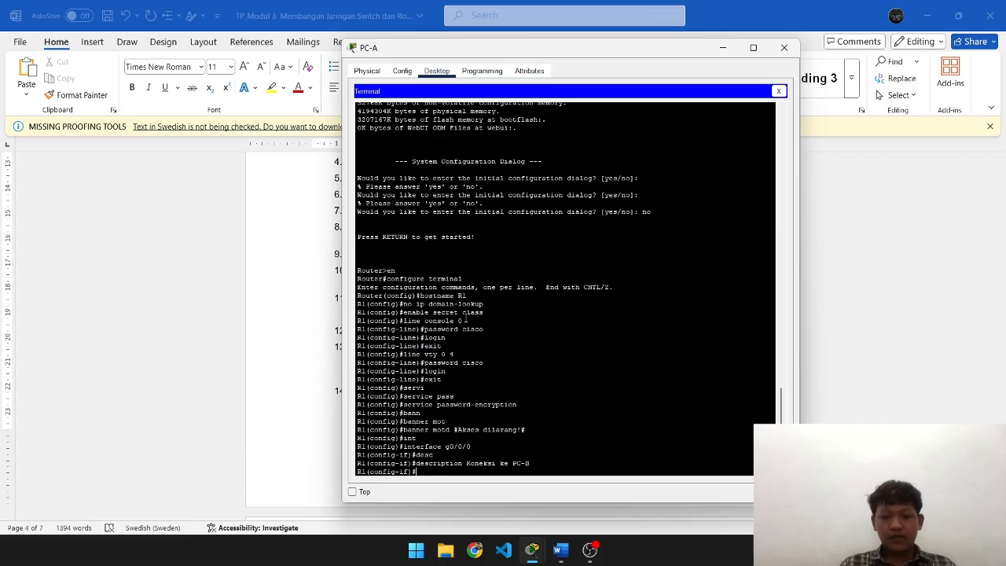
pyautogui.write('ip')
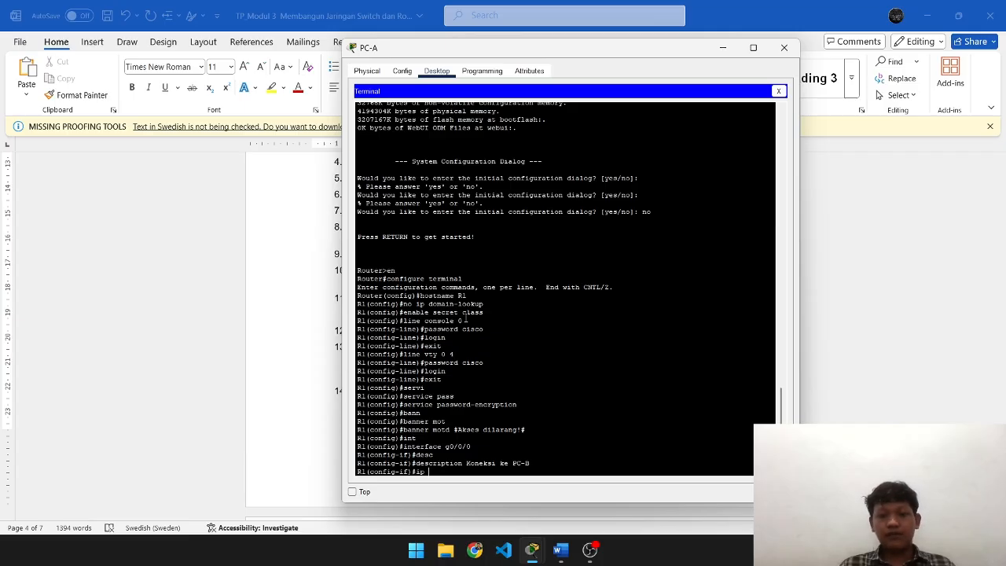
pyautogui.write(' add')
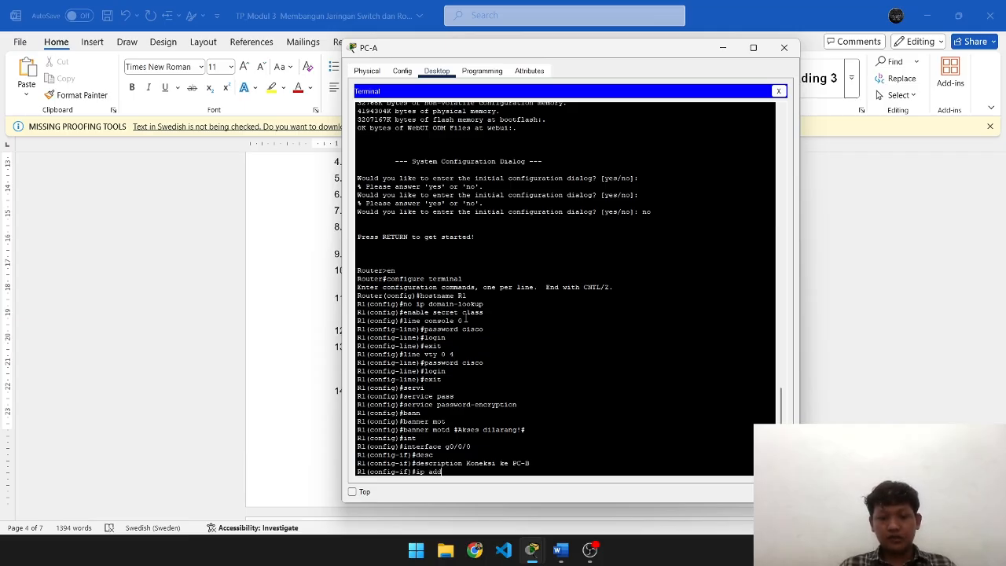
pyautogui.press('Tab')
pyautogui.hotkey('alt', 'Tab')
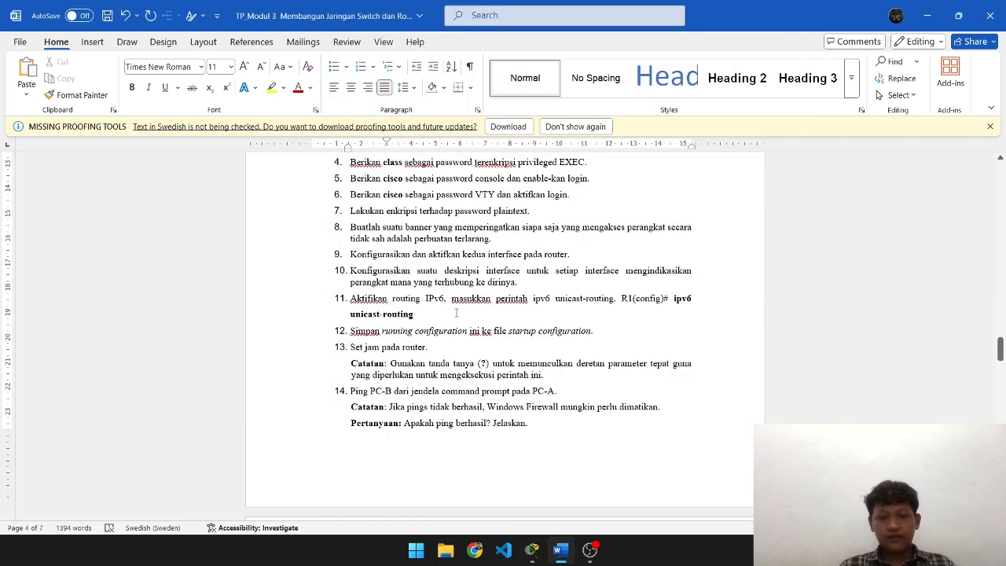
pyautogui.scroll(20, 473, 328)
pyautogui.scroll(-8, 476, 330)
pyautogui.scroll(-3, 476, 331)
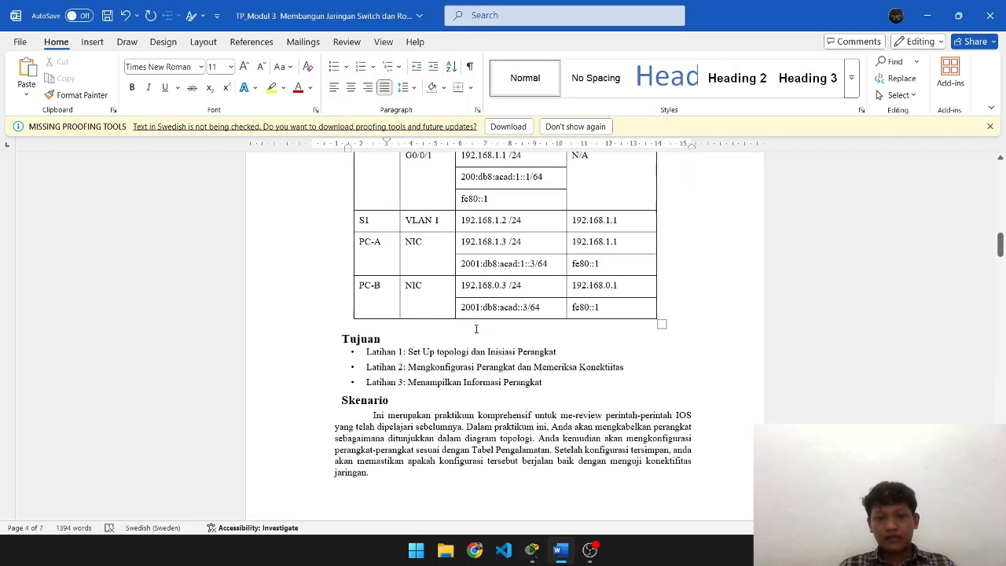
pyautogui.scroll(1, 495, 312)
pyautogui.scroll(-1, 530, 270)
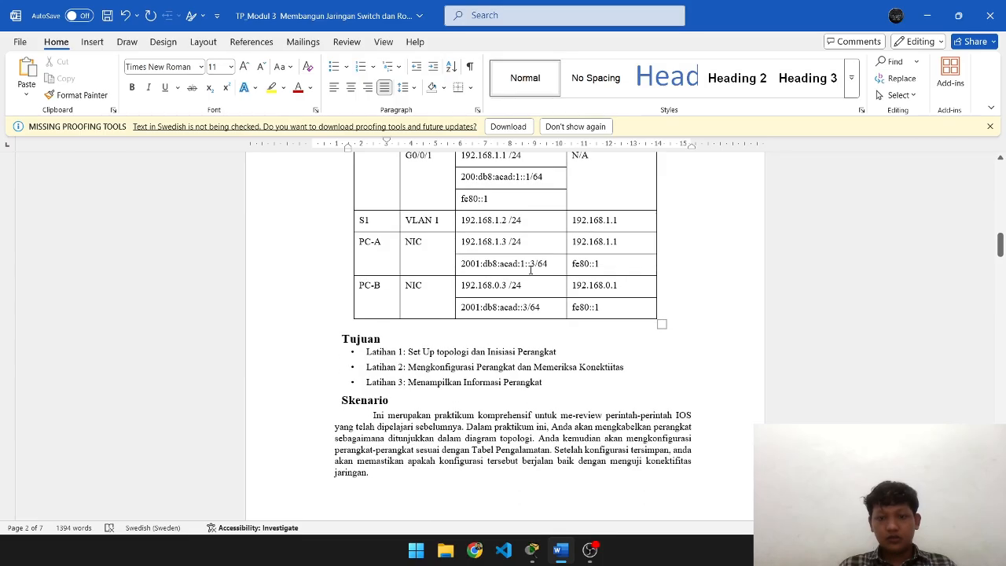
pyautogui.scroll(3, 579, 305)
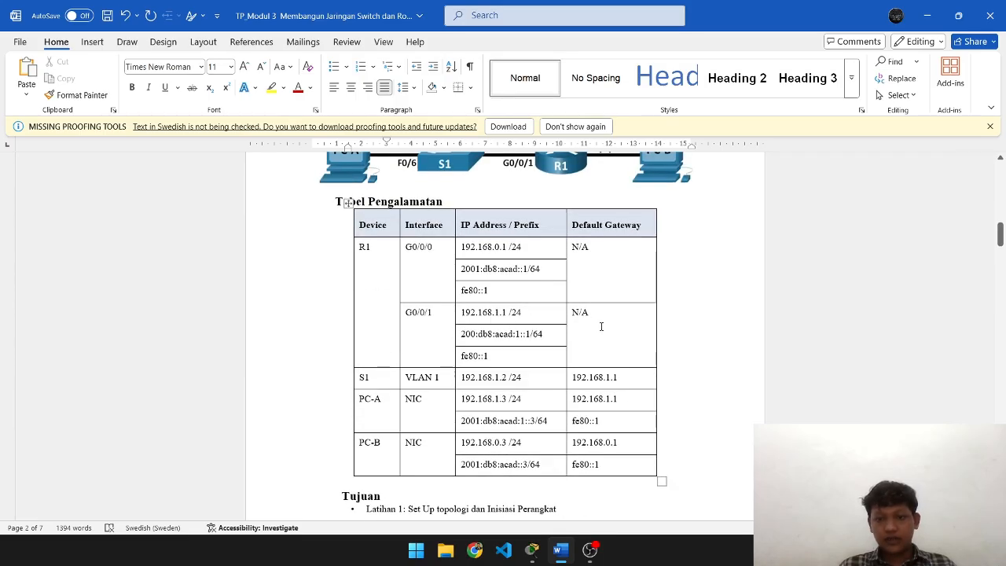
# - Apply IPv4 address 192.168.0.1 with mask 255.255.255.0 to g0/0/0, then begin the ipv6 address command
pyautogui.hotkey('alt', 'Tab')
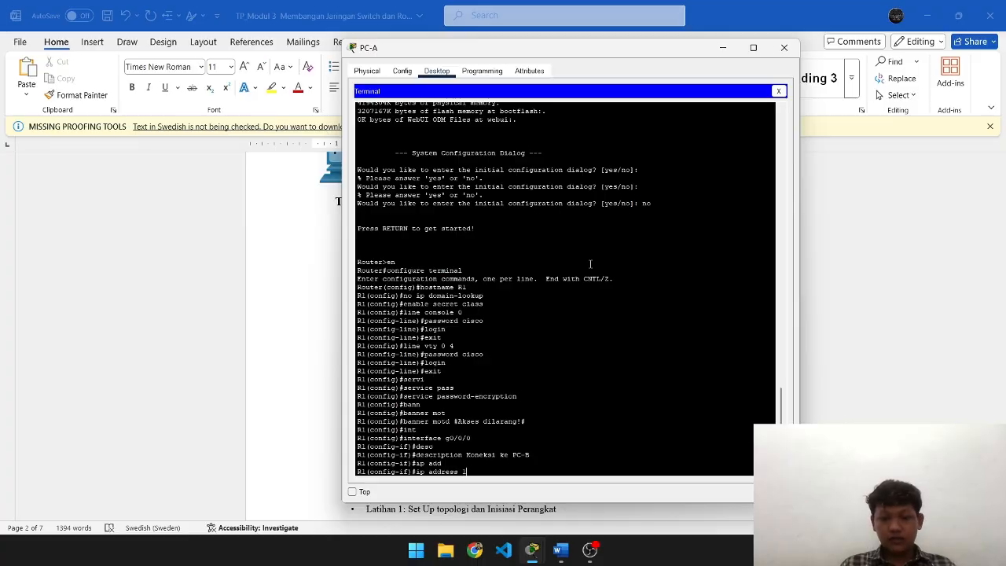
pyautogui.write('92.16')
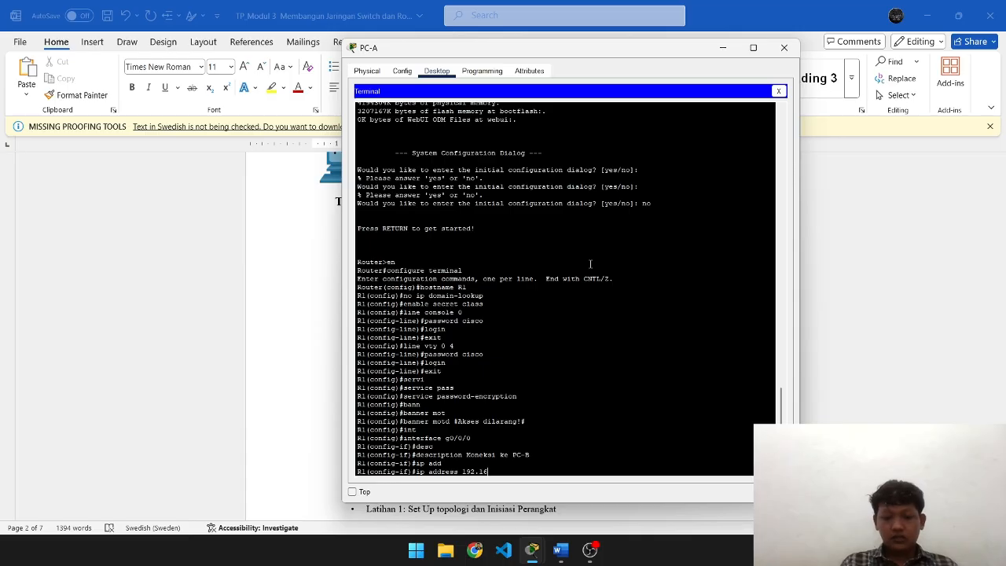
pyautogui.write('8.0.2')
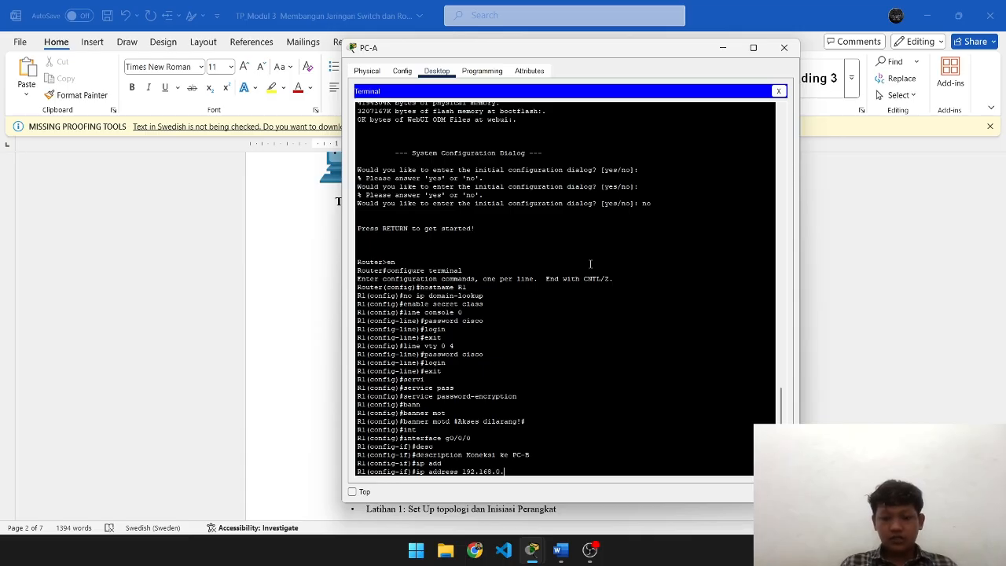
pyautogui.hotkey('alt', 'Tab')
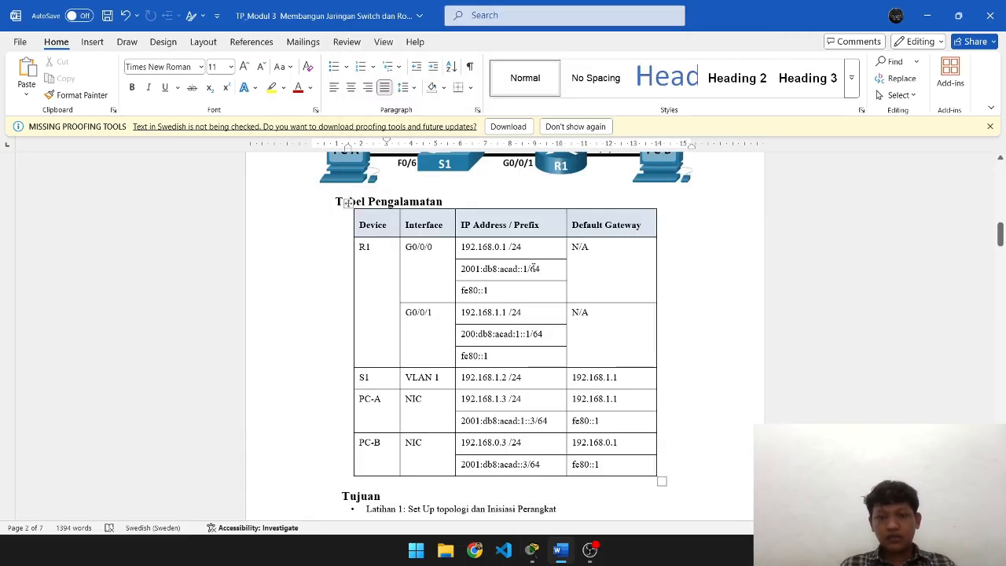
pyautogui.hotkey('alt', 'Tab')
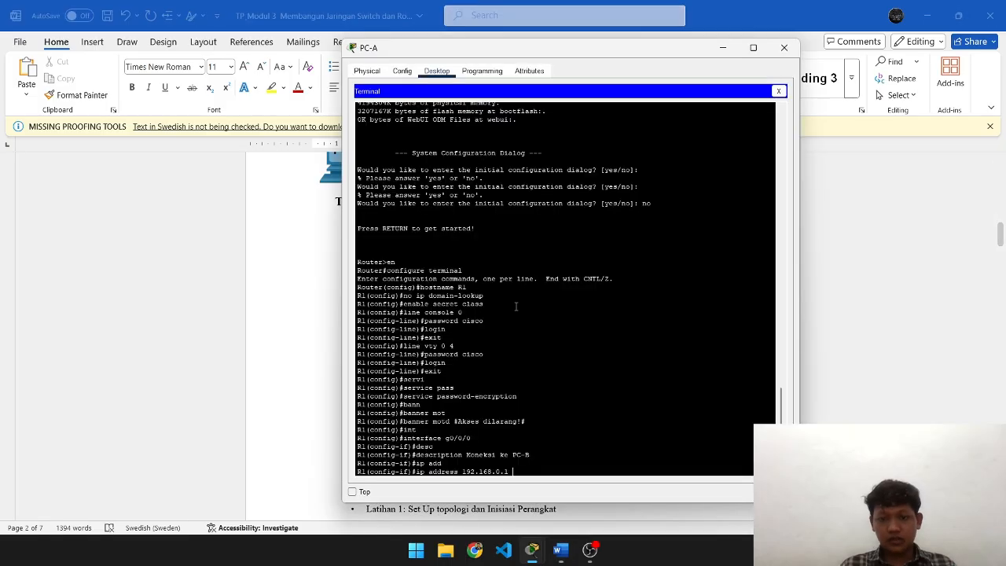
pyautogui.write('255.2')
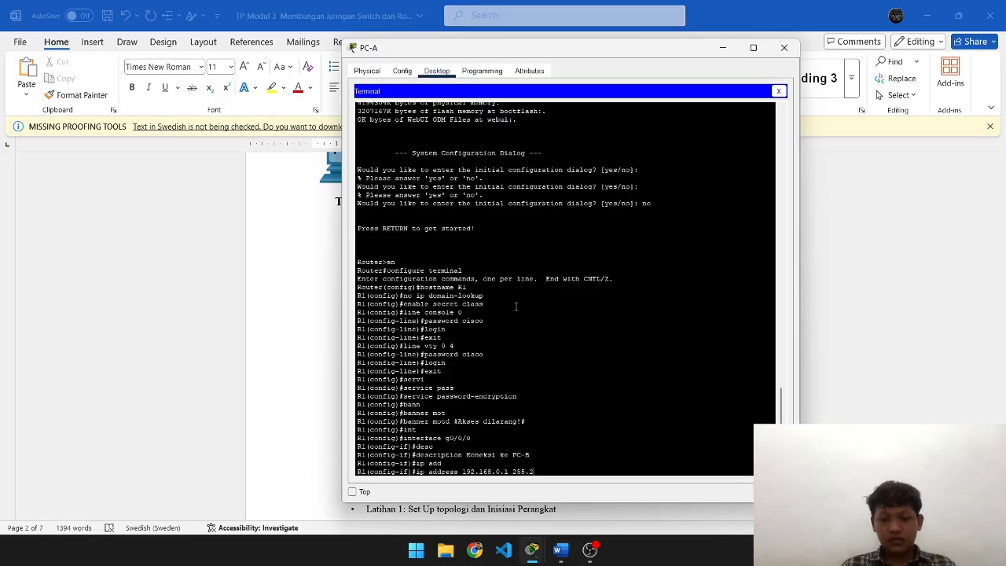
pyautogui.write('55.255.0')
pyautogui.press('Return')
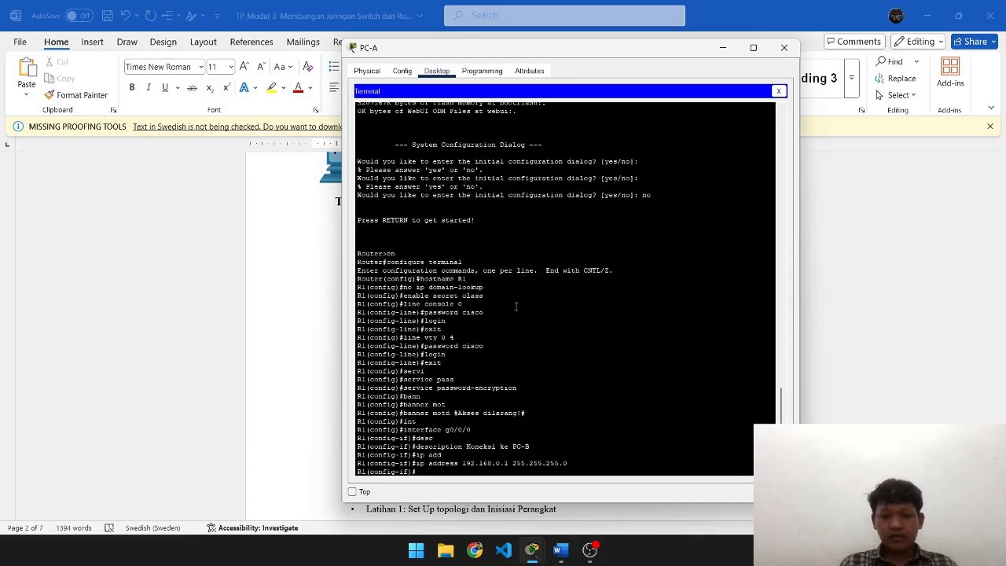
pyautogui.write('ipv6')
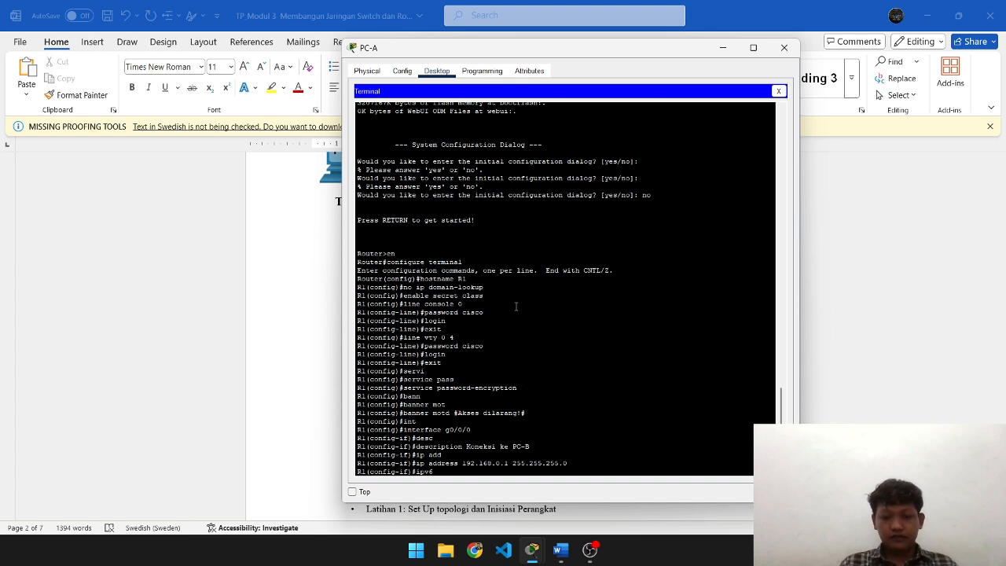
pyautogui.write(' address')
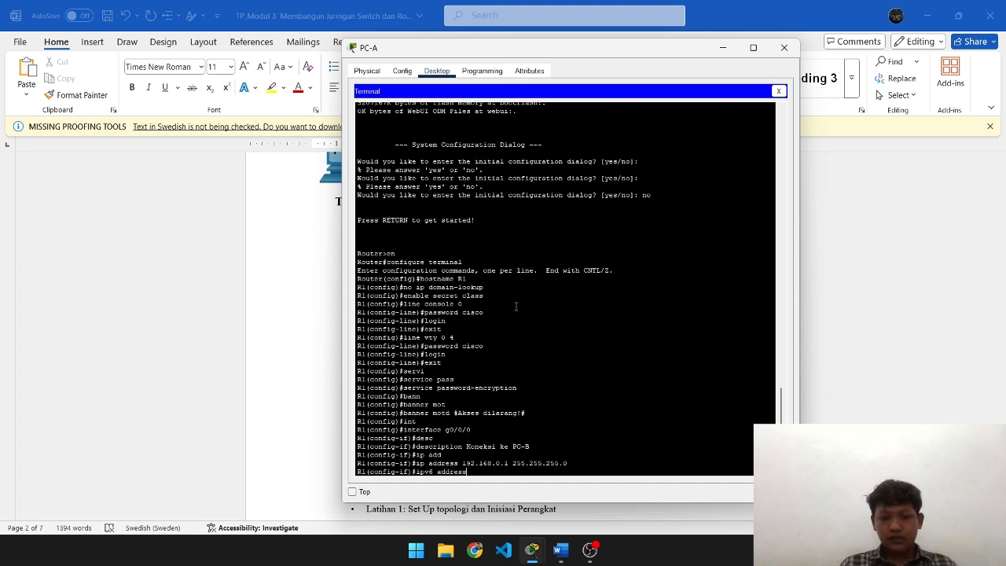
# - Assign global IPv6 address 2001:db8:acad::1/64 to g0/0/0, pasted from the lab document
pyautogui.hotkey('alt', 'Tab')
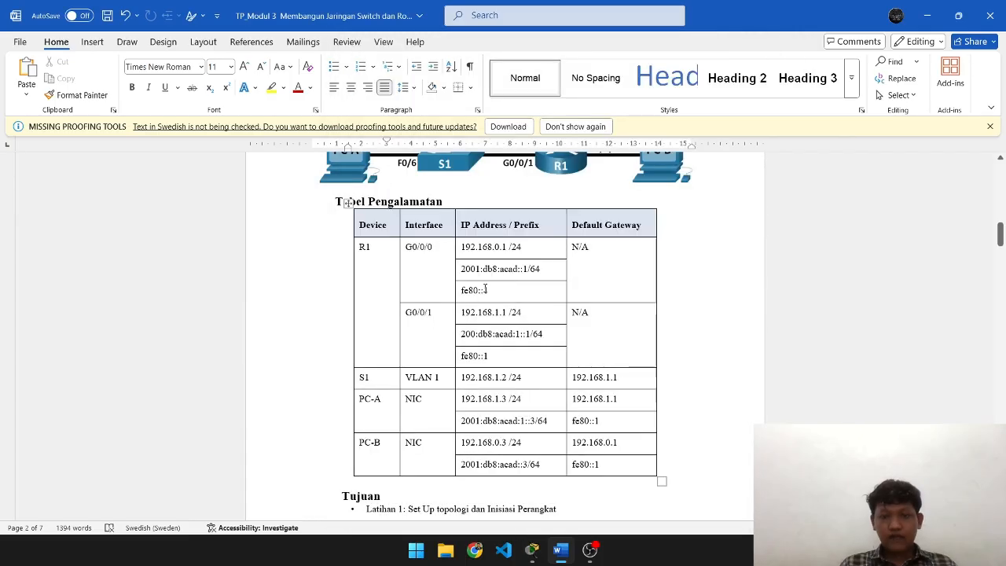
pyautogui.moveTo(542, 273); pyautogui.dragTo(465, 271)
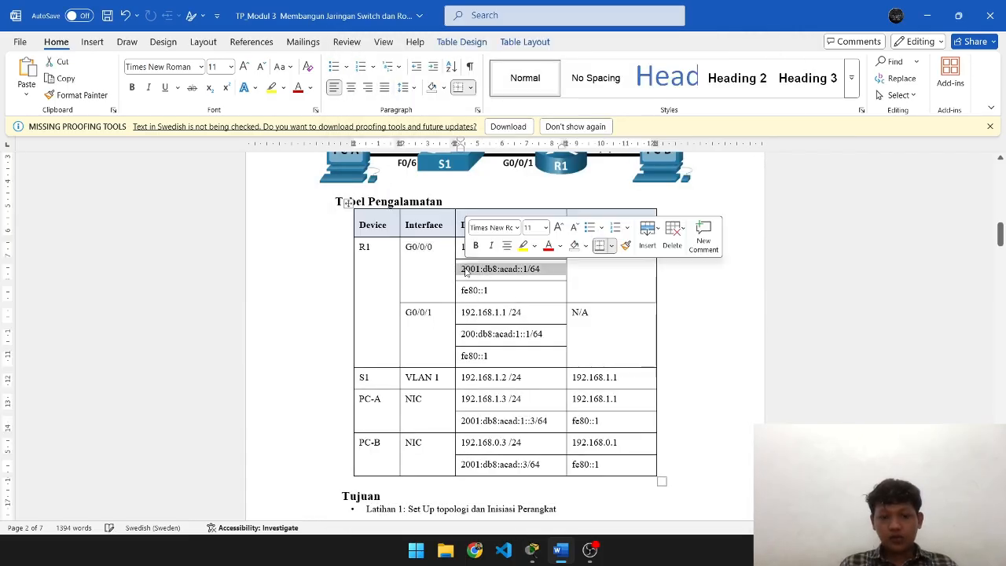
pyautogui.hotkey('ctrl', 'c')
pyautogui.hotkey('alt', 'Tab')
pyautogui.rightClick(465, 270)
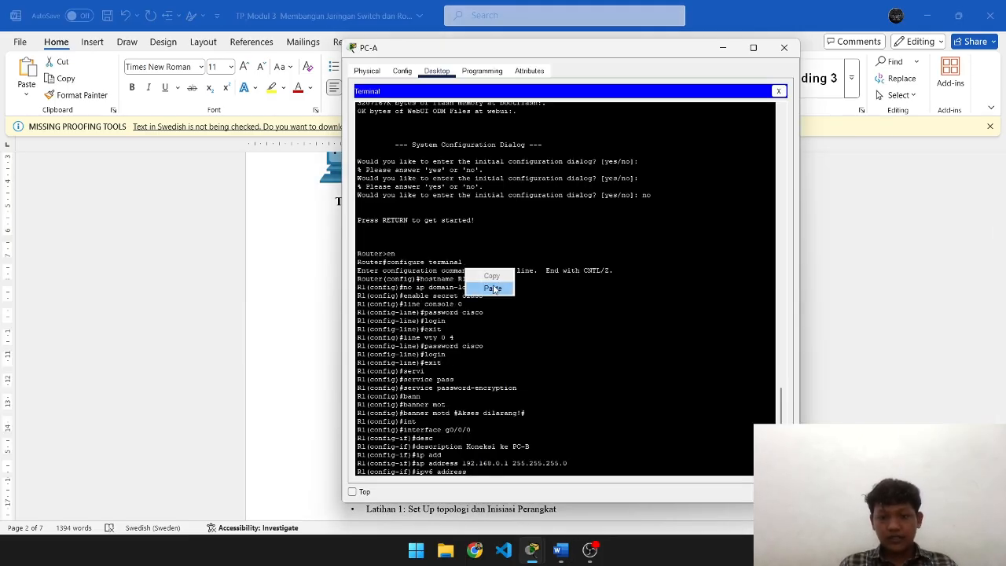
pyautogui.click(491, 286)
pyautogui.press('Return')
# - Add link-local IPv6 address fe80::1 to g0/0/0
pyautogui.hotkey('alt', 'Tab')
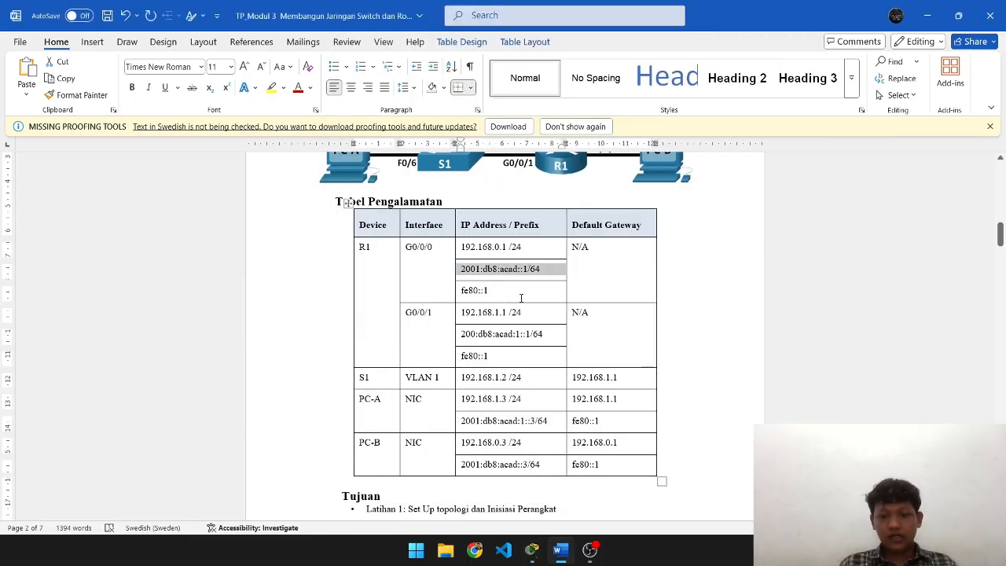
pyautogui.hotkey('alt', 'Tab')
pyautogui.press('Up')
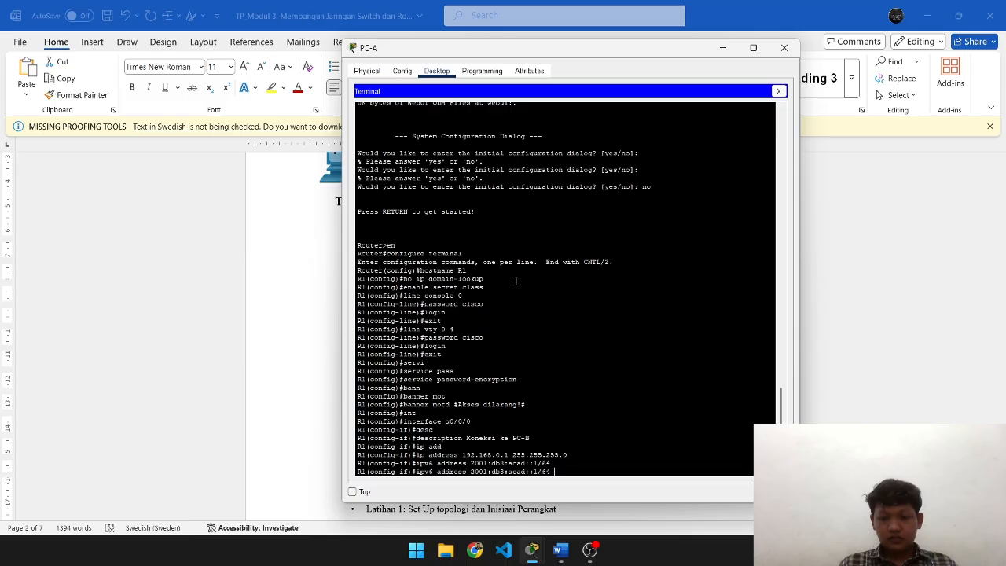
pyautogui.press('BackSpace')
pyautogui.press('BackSpace')
pyautogui.press('BackSpace')
pyautogui.press('BackSpace')
pyautogui.press('BackSpace')
pyautogui.press('BackSpace')
pyautogui.press('BackSpace')
pyautogui.press('BackSpace')
pyautogui.press('BackSpace')
pyautogui.press('BackSpace')
pyautogui.press('BackSpace')
pyautogui.press('BackSpace')
pyautogui.press('BackSpace')
pyautogui.press('BackSpace')
pyautogui.press('BackSpace')
pyautogui.press('BackSpace')
pyautogui.press('BackSpace')
pyautogui.press('BackSpace')
pyautogui.press('BackSpace')
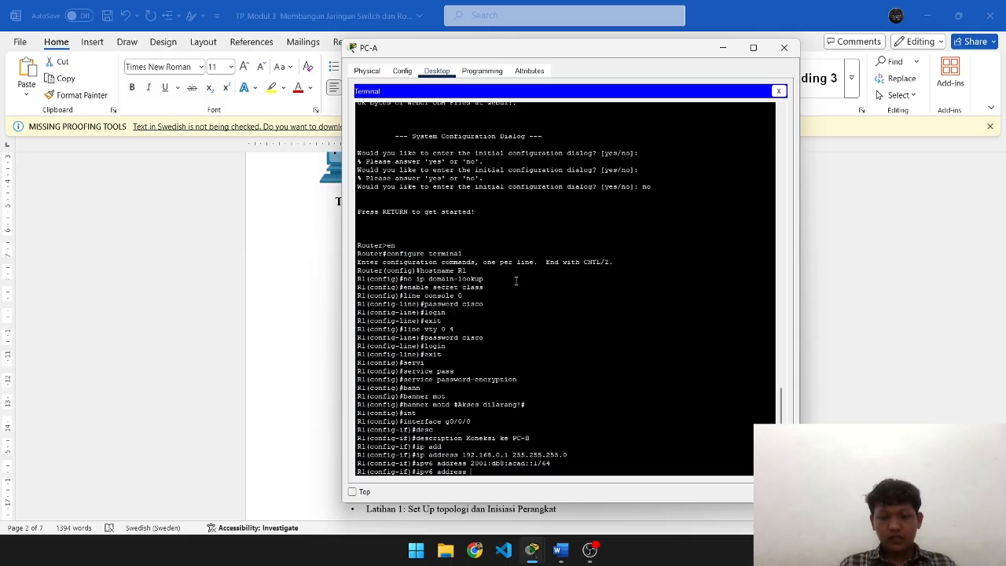
pyautogui.hotkey('alt', 'Tab')
pyautogui.moveTo(491, 290); pyautogui.dragTo(461, 290)
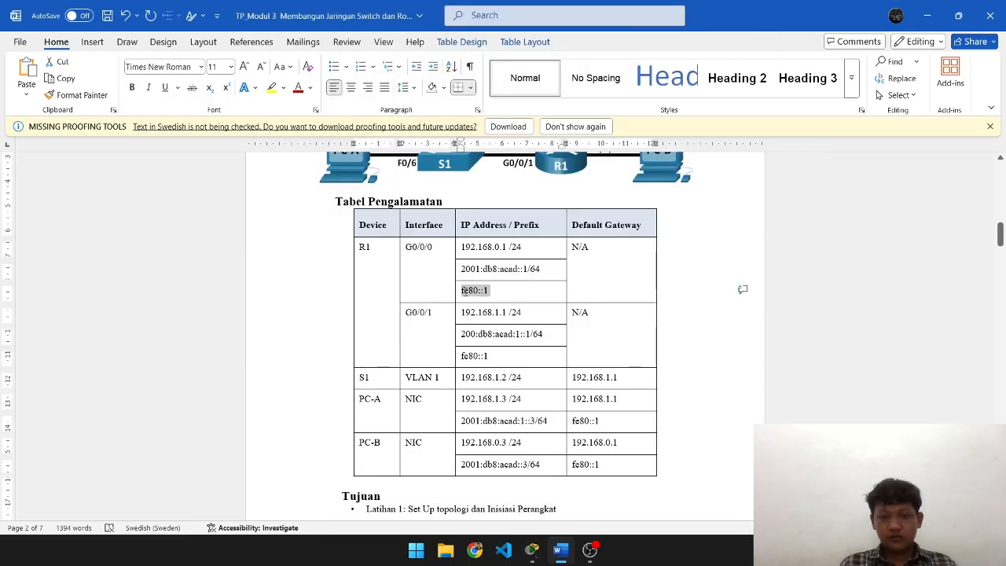
pyautogui.hotkey('alt', 'Tab')
pyautogui.rightClick(466, 292)
pyautogui.click(481, 312)
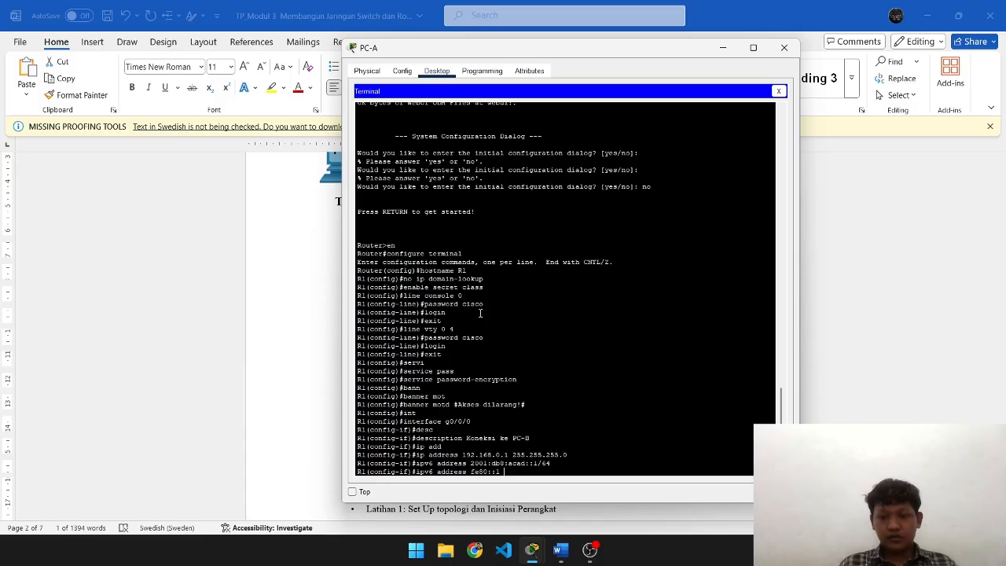
pyautogui.write('link-local')
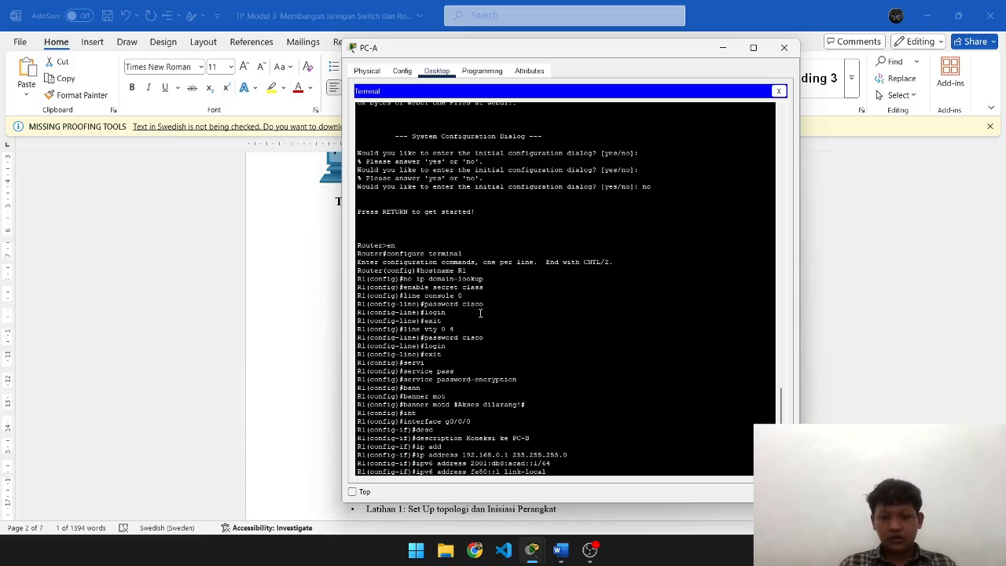
pyautogui.press('Return')
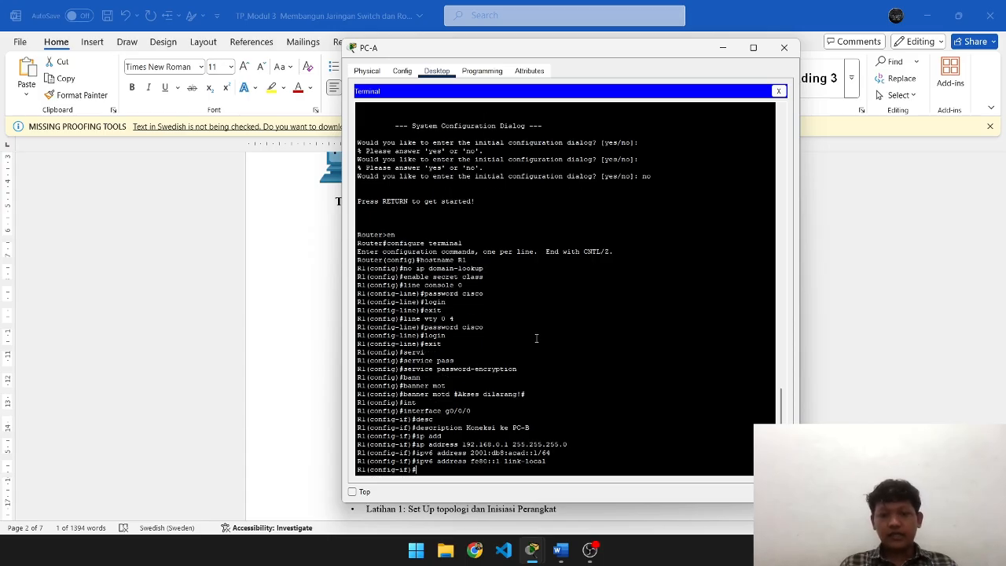
# - Bring g0/0/0 up with no shutdown and exit interface configuration
pyautogui.write('no')
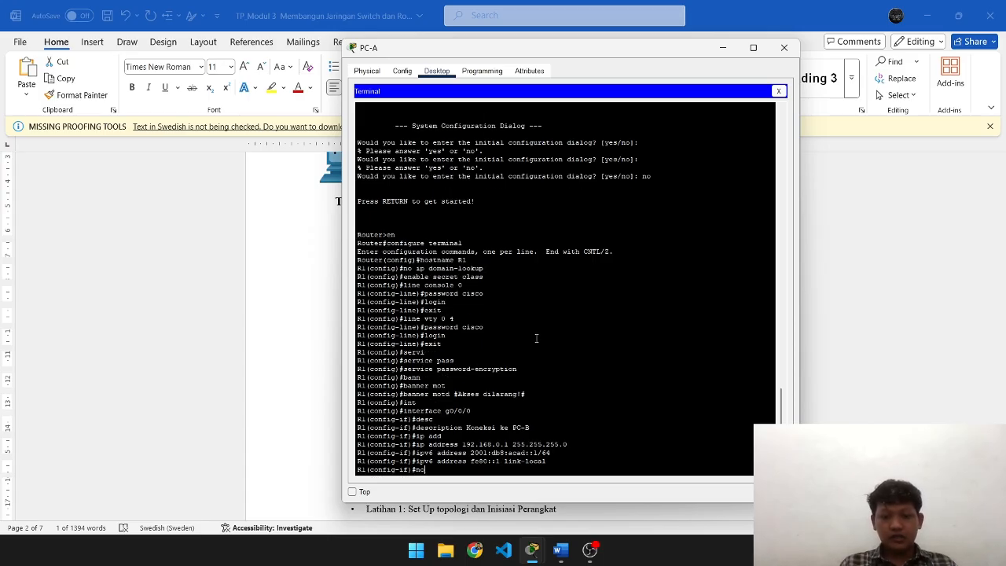
pyautogui.write(' sh')
pyautogui.press('Return')
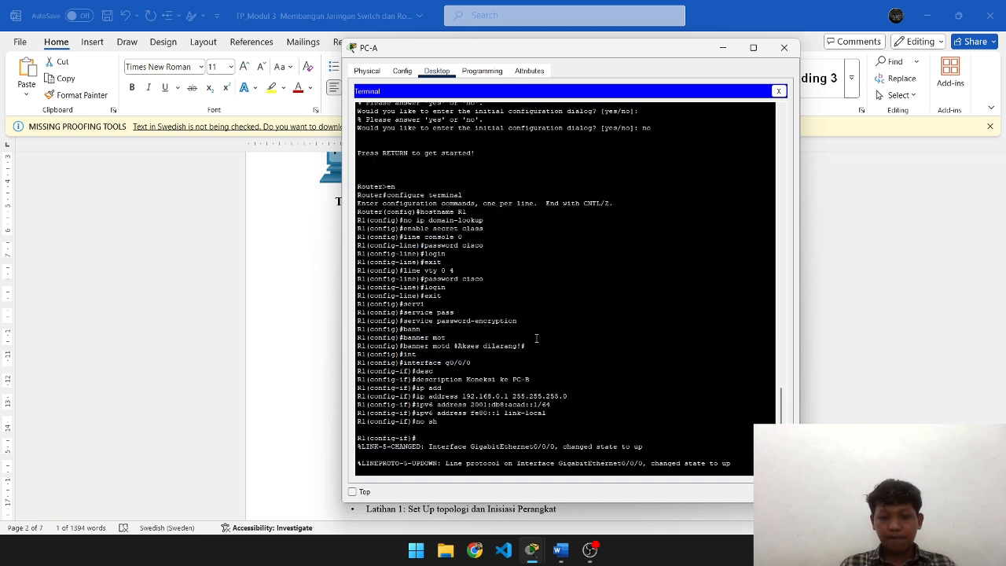
pyautogui.press('Return')
pyautogui.write('exit')
pyautogui.press('Return')
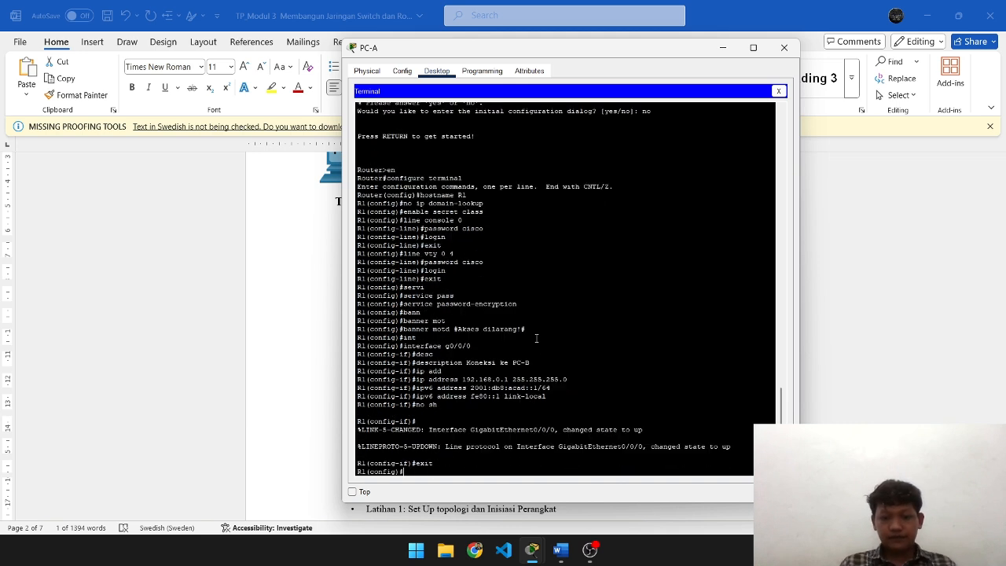
# - Review Langkah 2 and the addressing table, then recall 'interface g0/0/0' in R1's console
pyautogui.hotkey('alt', 'Tab')
pyautogui.scroll(-5, 536, 338)
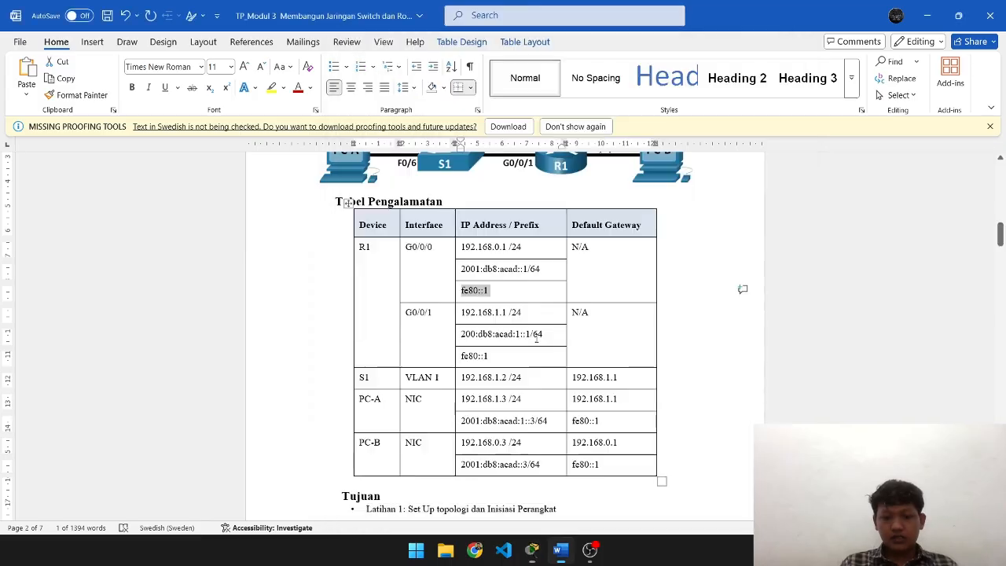
pyautogui.scroll(-10, 536, 338)
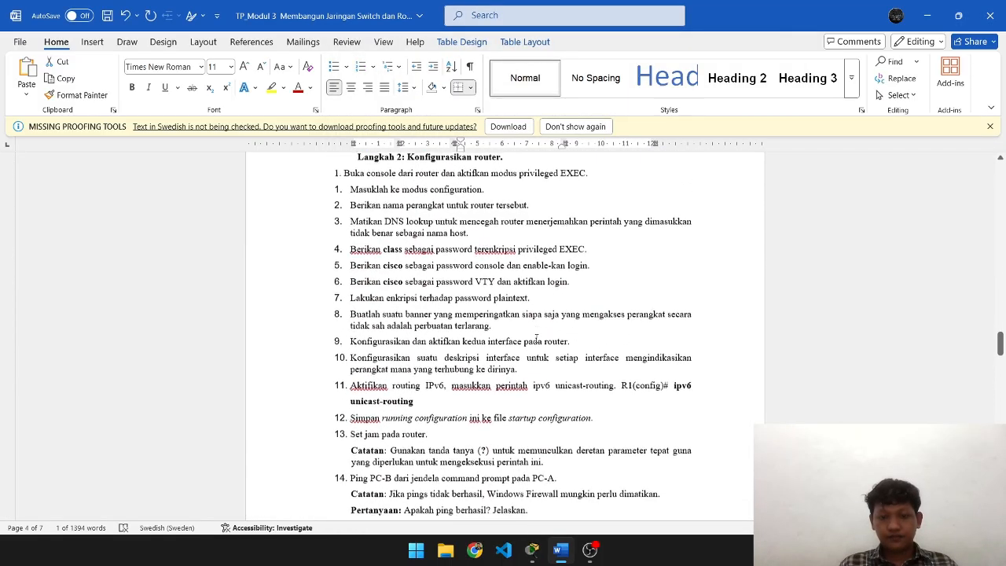
pyautogui.scroll(10, 536, 338)
pyautogui.scroll(7, 536, 338)
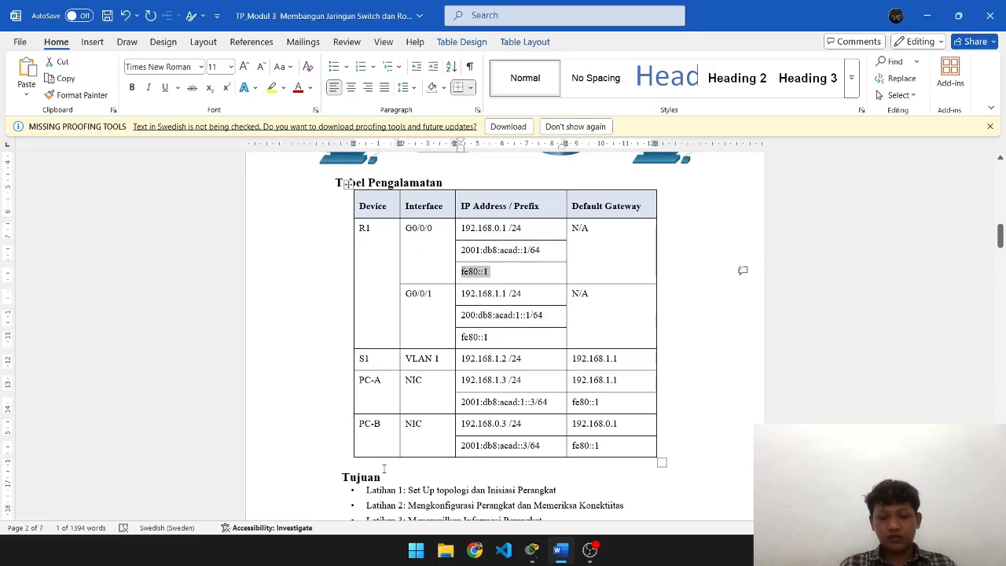
pyautogui.hotkey('alt', 'Tab')
pyautogui.press('Up')
pyautogui.press('Up')
pyautogui.press('Up')
pyautogui.press('Up')
pyautogui.press('Up')
pyautogui.press('Up')
pyautogui.press('Up')
pyautogui.press('Up')
pyautogui.press('Up')
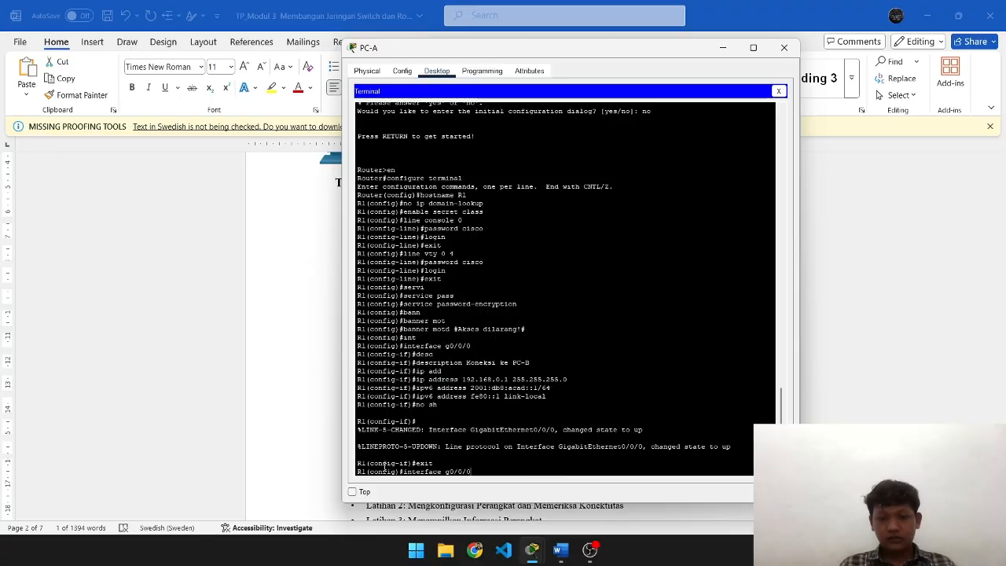
# - Enter interface g0/0/1 and describe it as 'Koneksi ke Switch S1'
pyautogui.press('BackSpace')
pyautogui.press('Return')
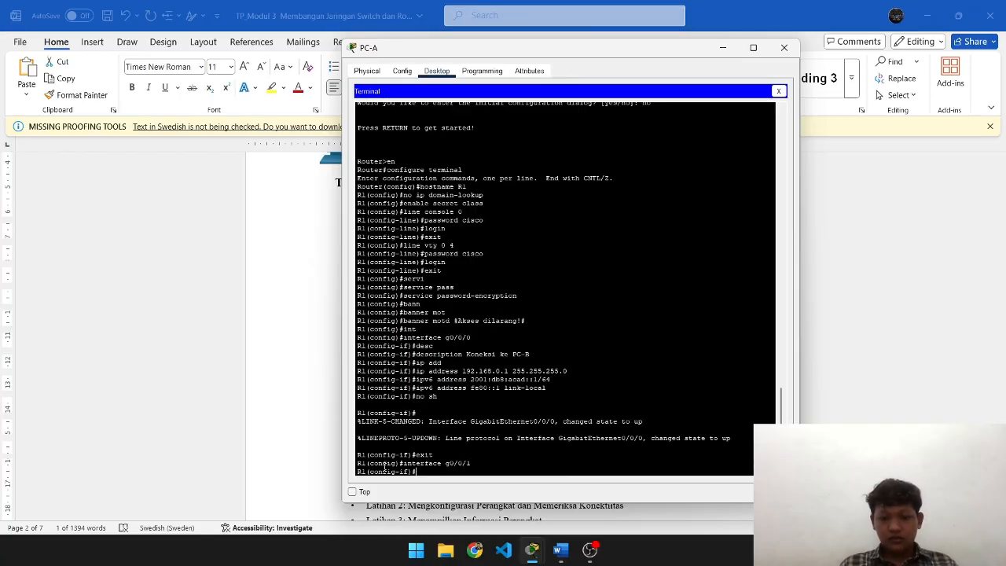
pyautogui.press('Up')
pyautogui.press('Up')
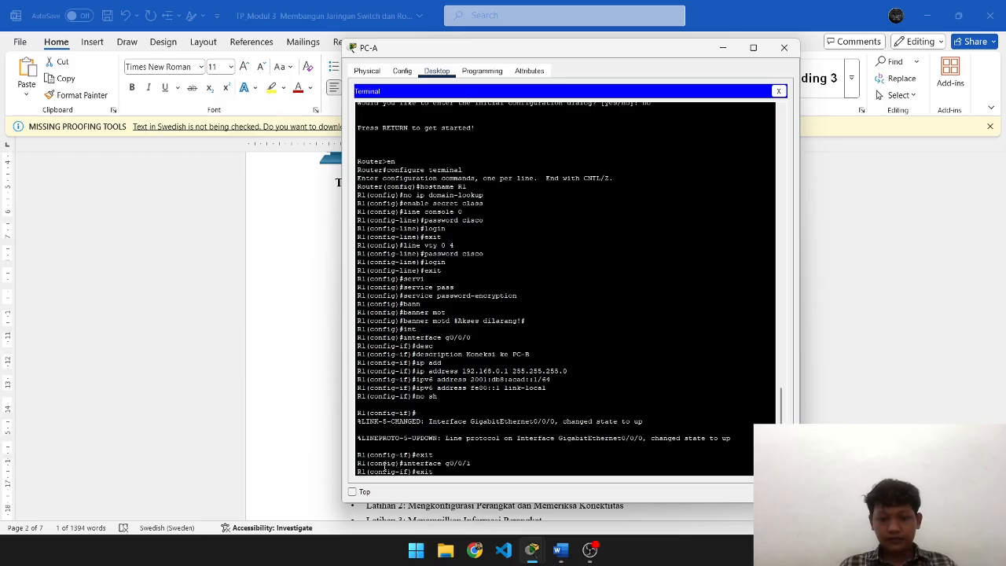
pyautogui.press('Up')
pyautogui.press('Up')
pyautogui.press('Up')
pyautogui.press('Up')
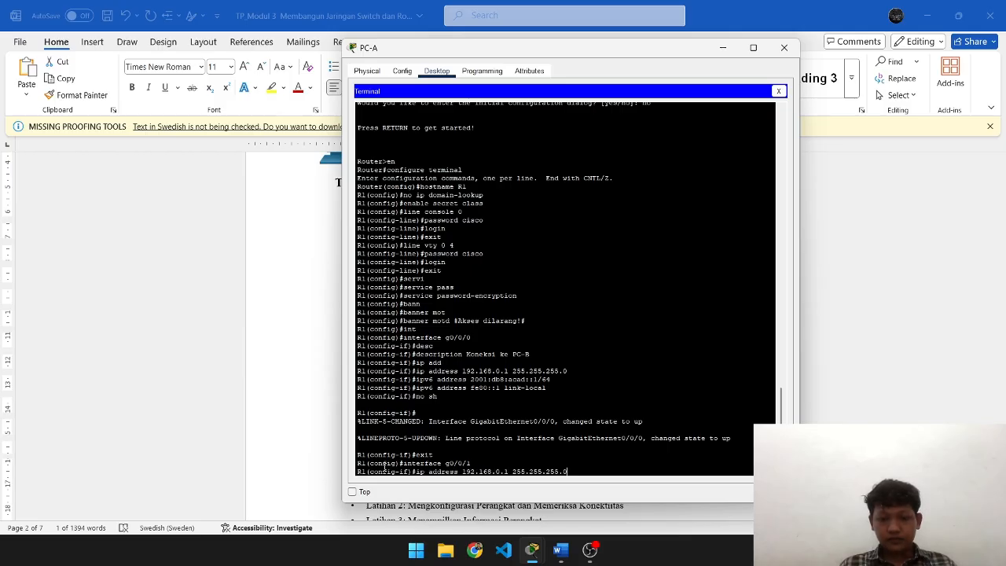
pyautogui.press('Up')
pyautogui.press('BackSpace')
pyautogui.press('BackSpace')
pyautogui.press('BackSpace')
pyautogui.press('BackSpace')
pyautogui.press('BackSpace')
pyautogui.press('BackSpace')
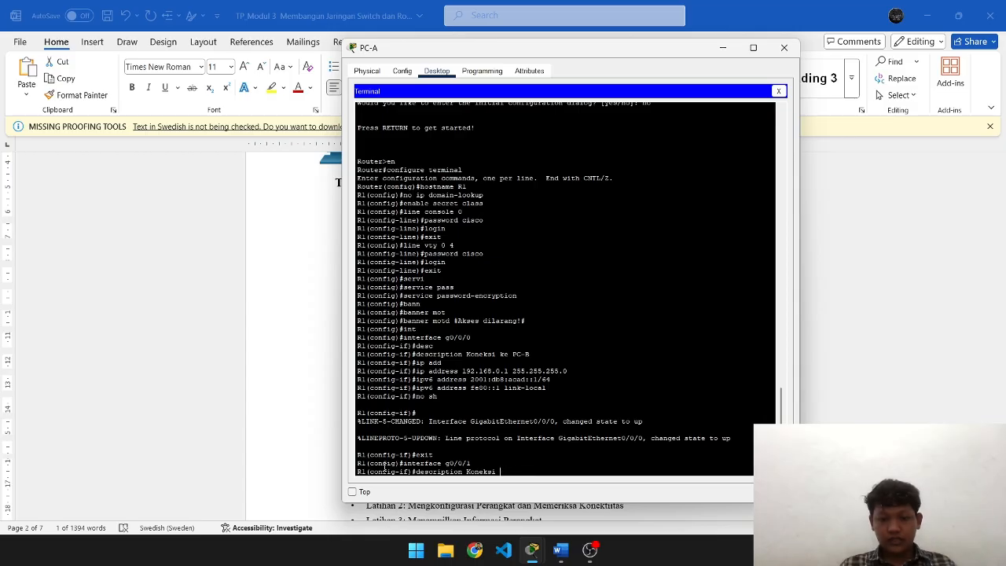
pyautogui.write('e Sq')
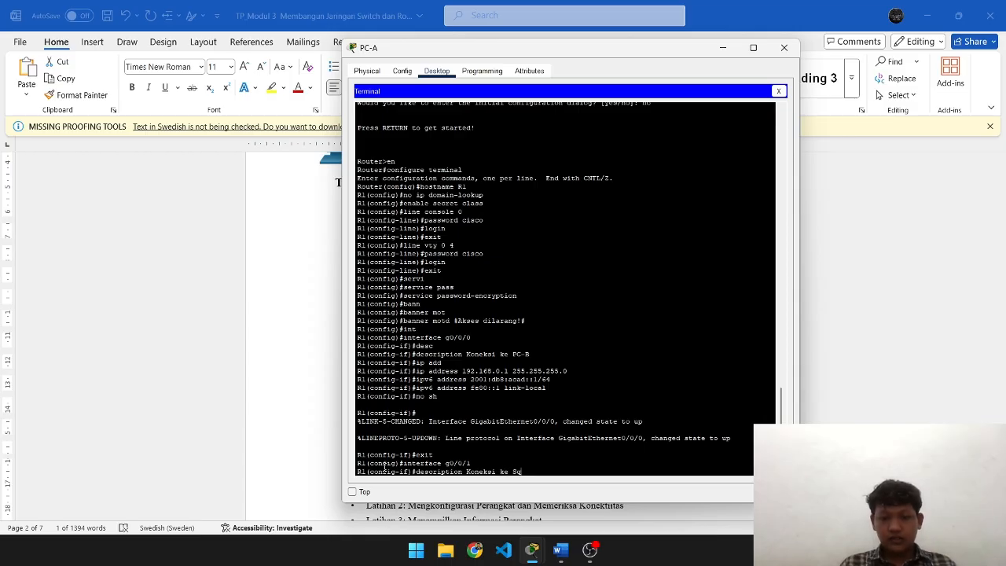
pyautogui.write('wit')
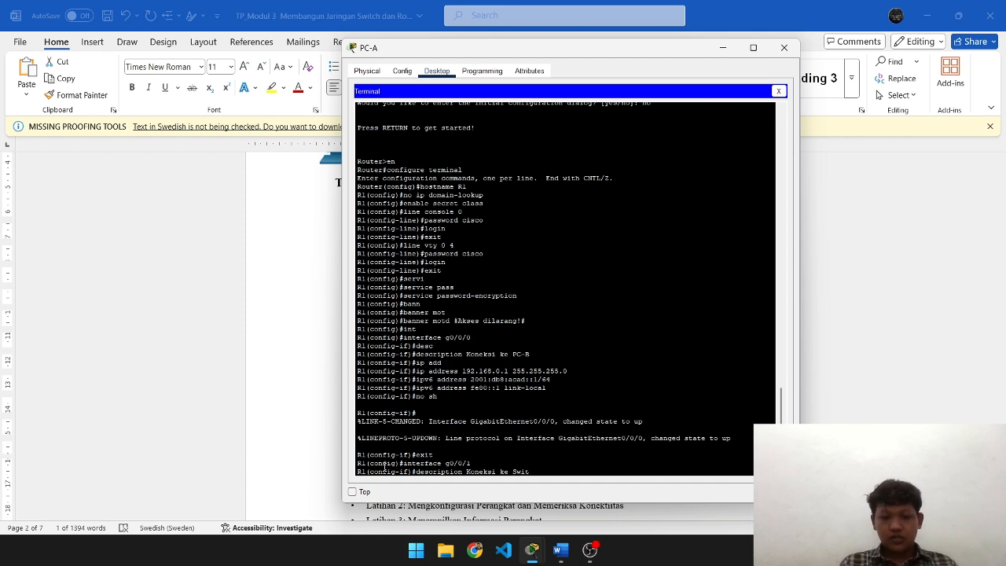
pyautogui.write('ch S')
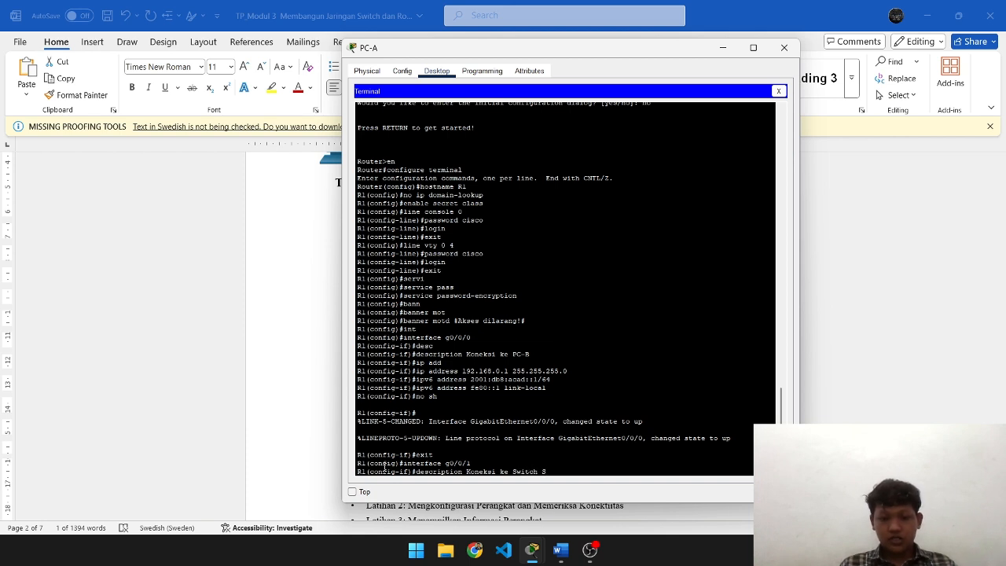
pyautogui.write('1')
pyautogui.press('Return')
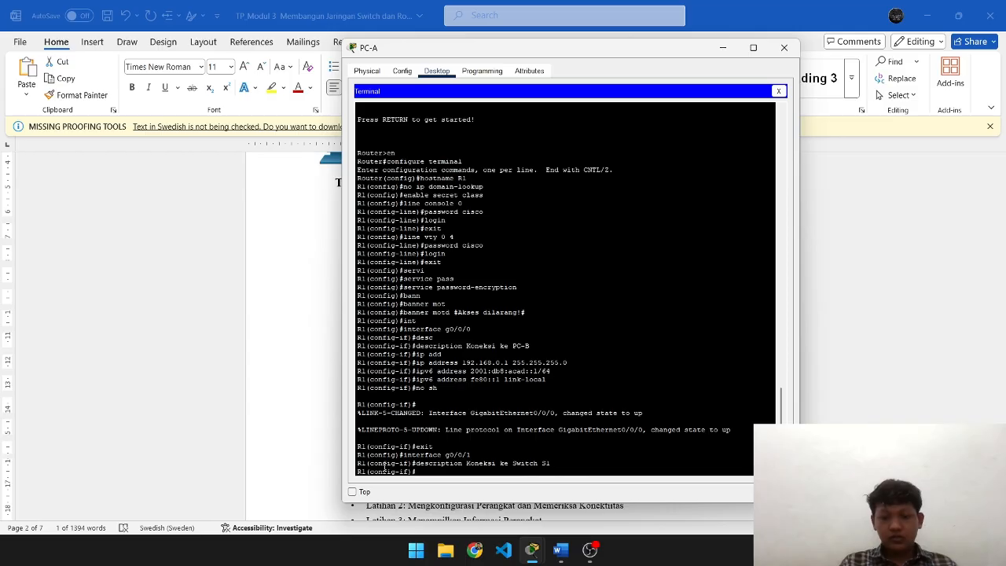
# - Assign IPv4 address 192.168.1.1 255.255.255.0 to g0/0/1
pyautogui.write('ip')
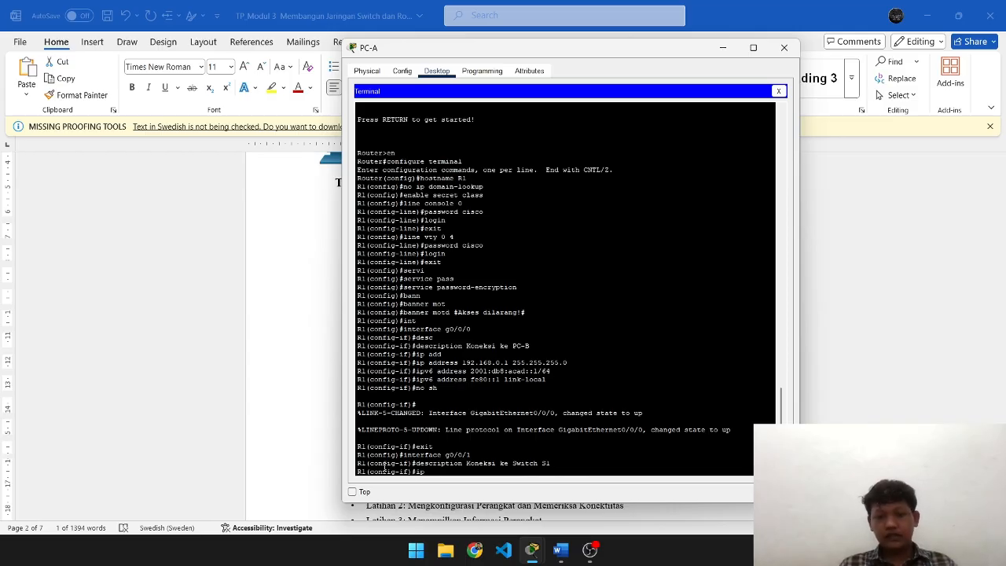
pyautogui.write(' add')
pyautogui.press('Tab')
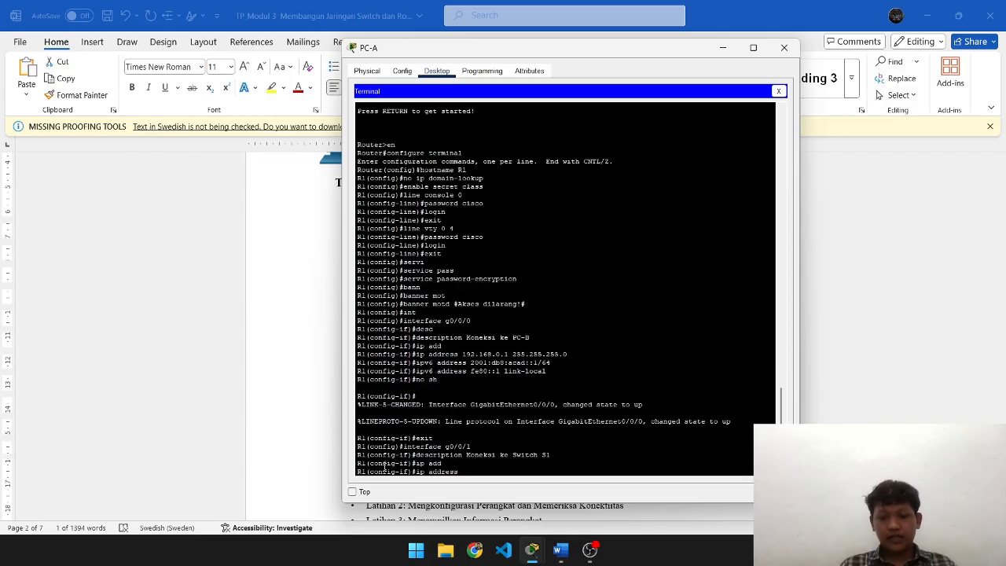
pyautogui.hotkey('alt', 'Tab')
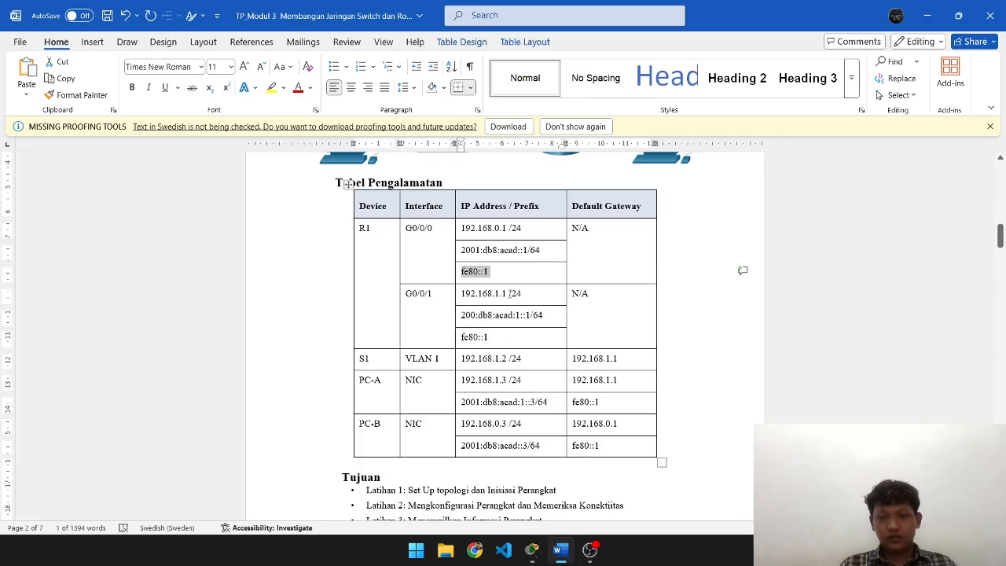
pyautogui.moveTo(511, 293); pyautogui.dragTo(464, 296)
pyautogui.hotkey('ctrl', 'c')
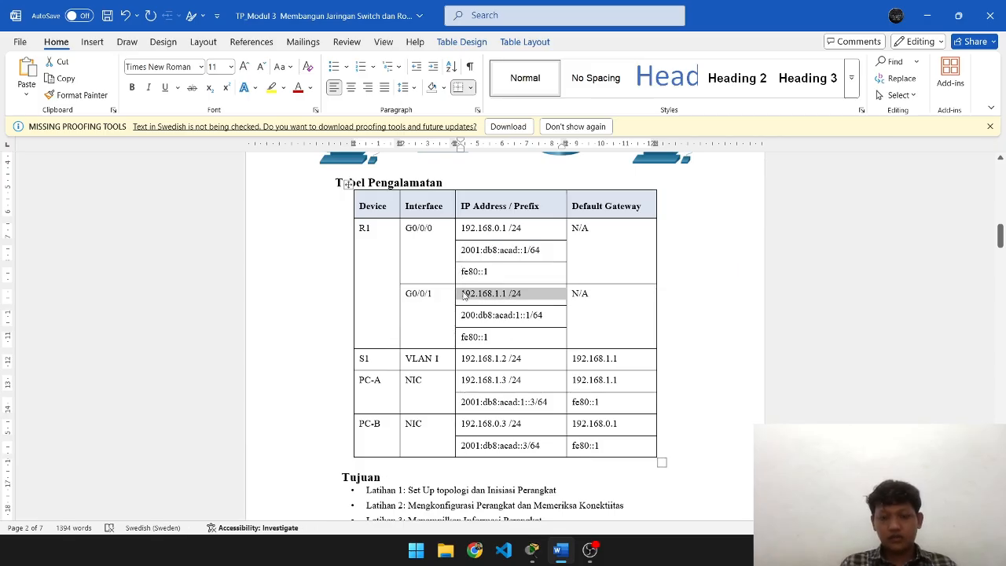
pyautogui.hotkey('alt', 'Tab')
pyautogui.rightClick(465, 295)
pyautogui.click(489, 307)
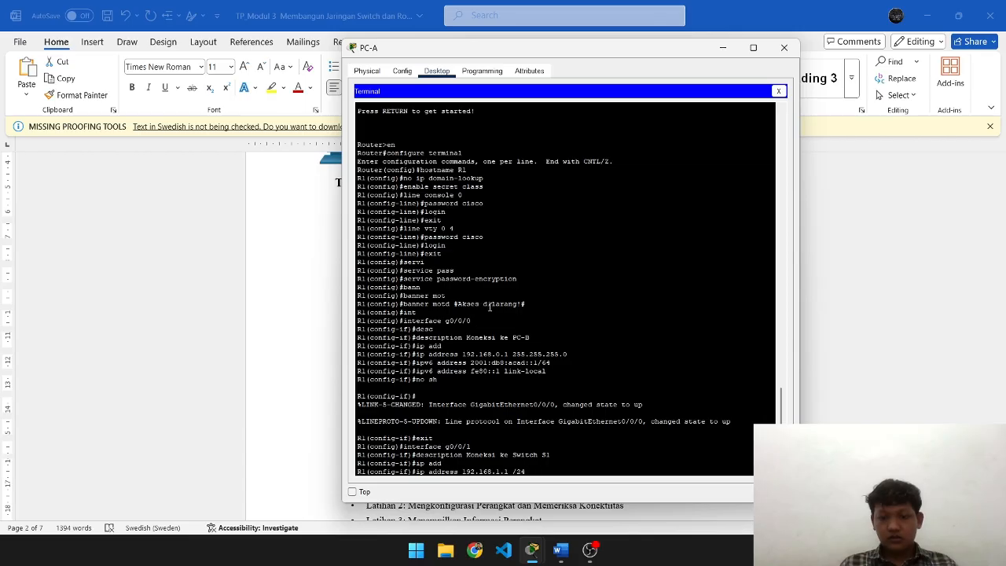
pyautogui.press('BackSpace')
pyautogui.press('BackSpace')
pyautogui.press('BackSpace')
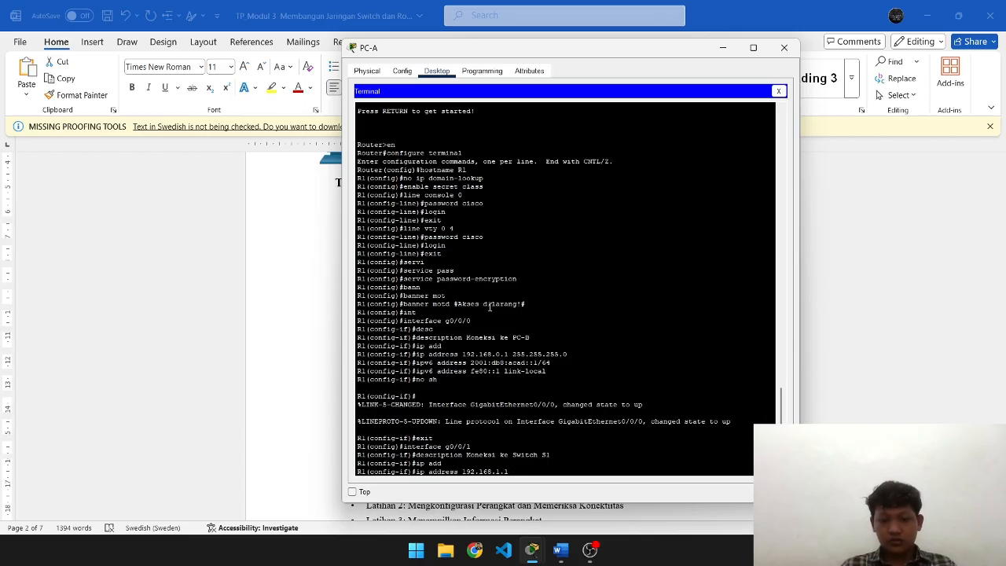
pyautogui.write('255.25')
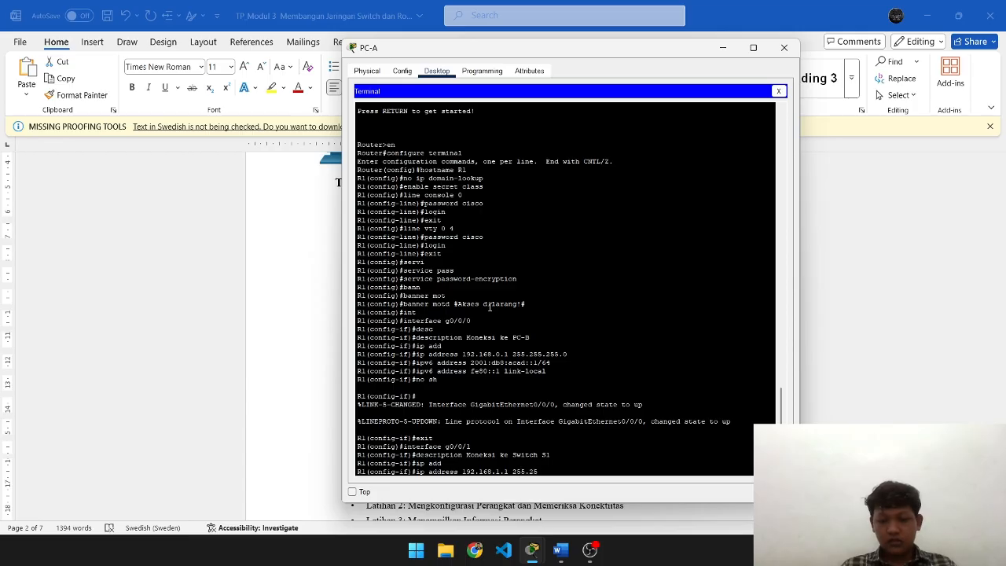
pyautogui.write('5.255.0')
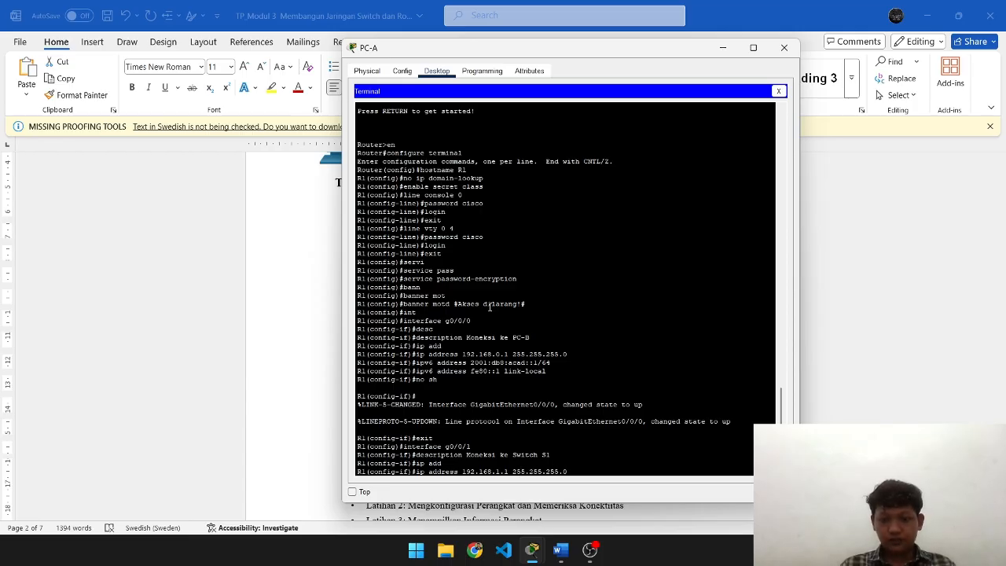
pyautogui.press('Return')
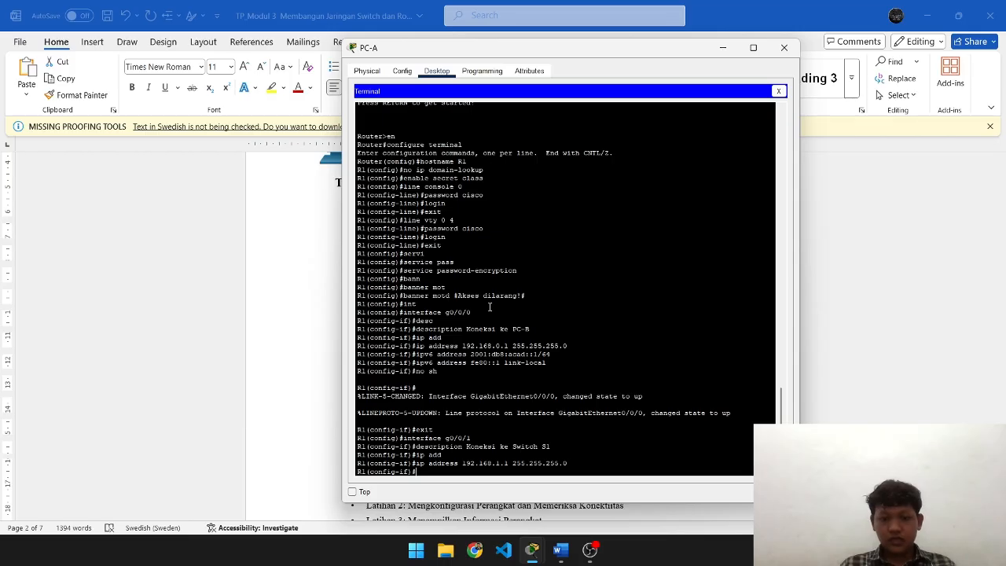
# - Assign IPv6 address 200:db8:acad:1::1/64 to g0/0/1, pasted from the addressing table
pyautogui.write('no sh')
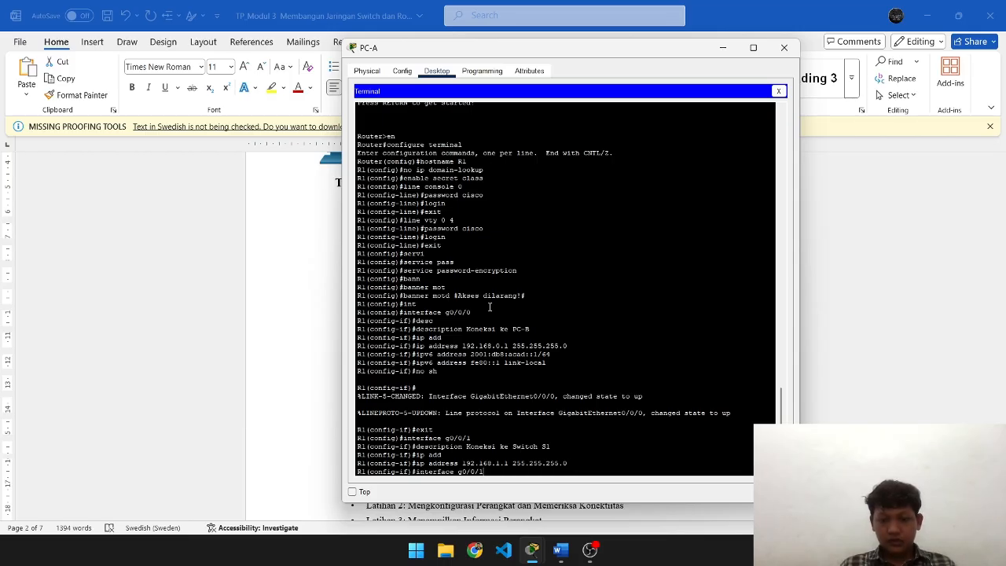
pyautogui.press('Up')
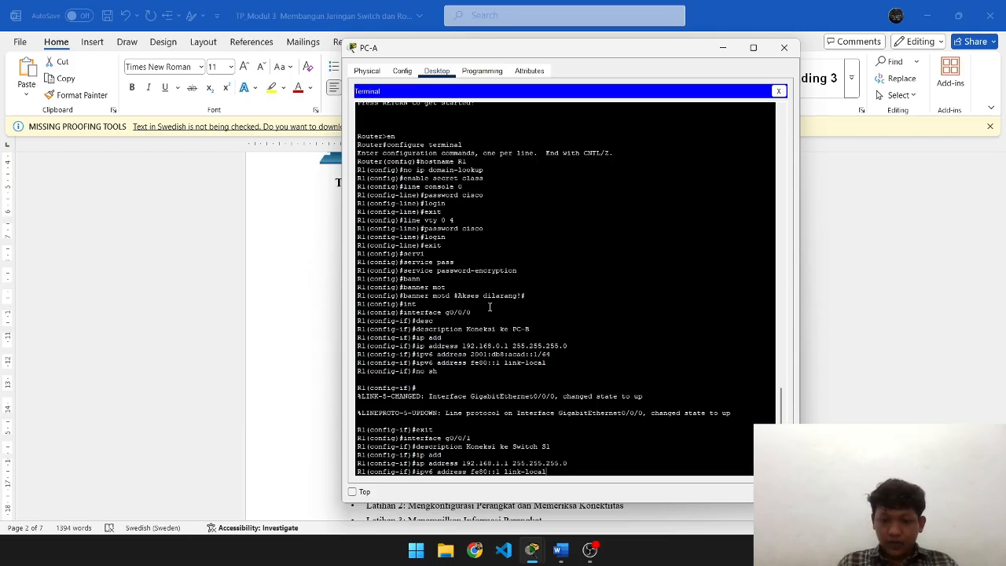
pyautogui.hotkey('alt', 'Tab')
pyautogui.hotkey('alt', 'Tab')
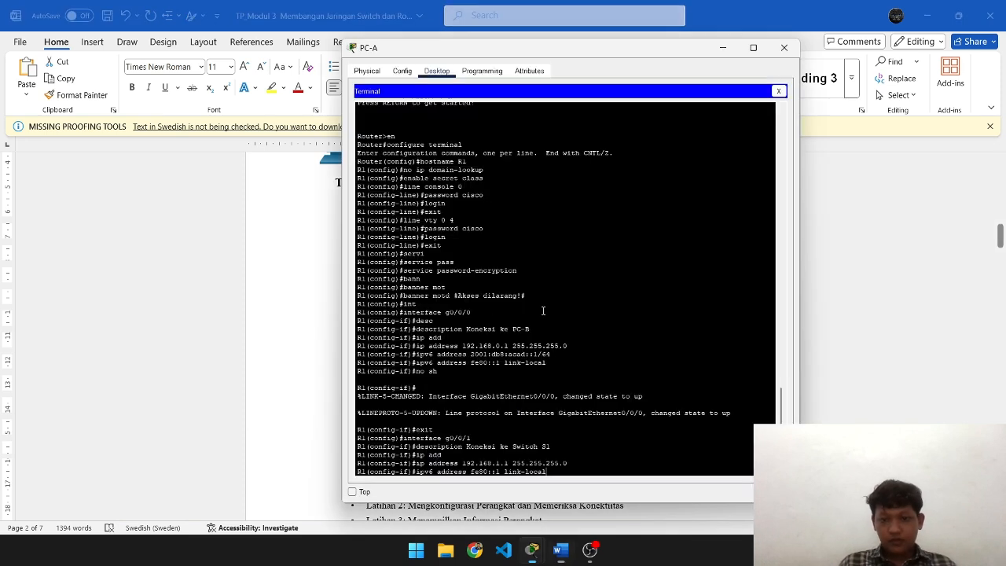
pyautogui.press('Up')
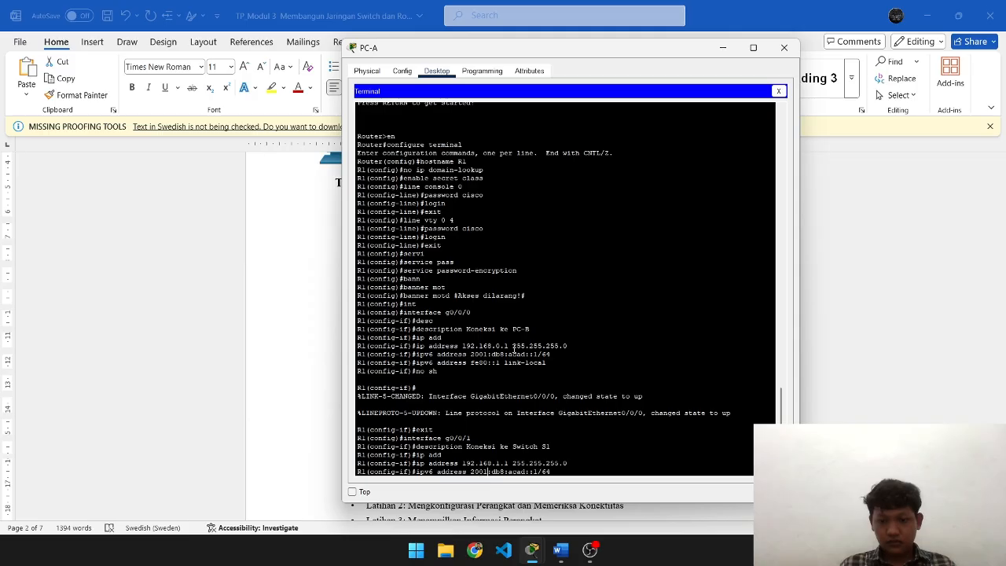
pyautogui.press('BackSpace')
pyautogui.hotkey('alt', 'Tab')
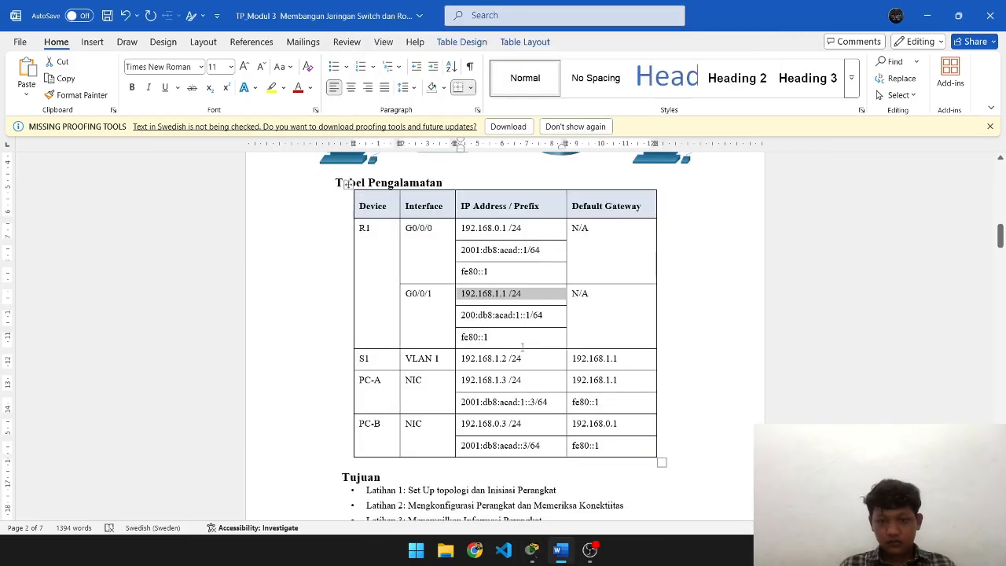
pyautogui.moveTo(546, 315); pyautogui.dragTo(458, 317)
pyautogui.hotkey('ctrl', 'c')
pyautogui.hotkey('alt', 'Tab')
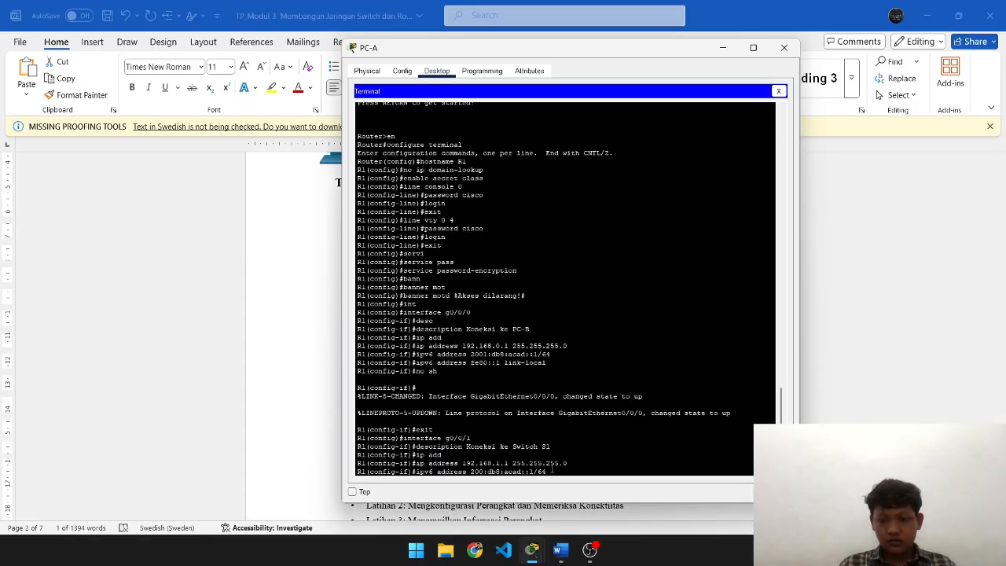
pyautogui.press('BackSpace')
pyautogui.press('BackSpace')
pyautogui.press('BackSpace')
pyautogui.press('BackSpace')
pyautogui.press('BackSpace')
pyautogui.press('BackSpace')
pyautogui.press('BackSpace')
pyautogui.press('BackSpace')
pyautogui.press('BackSpace')
pyautogui.press('BackSpace')
pyautogui.press('BackSpace')
pyautogui.press('BackSpace')
pyautogui.press('BackSpace')
pyautogui.press('BackSpace')
pyautogui.press('BackSpace')
pyautogui.press('BackSpace')
pyautogui.press('BackSpace')
pyautogui.press('BackSpace')
pyautogui.press('BackSpace')
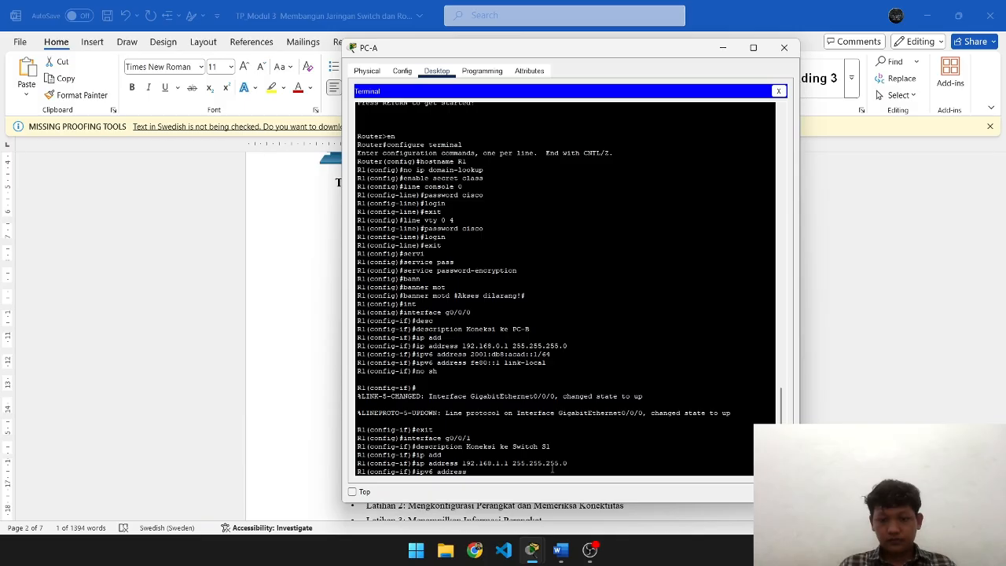
pyautogui.rightClick(552, 469)
pyautogui.click(579, 485)
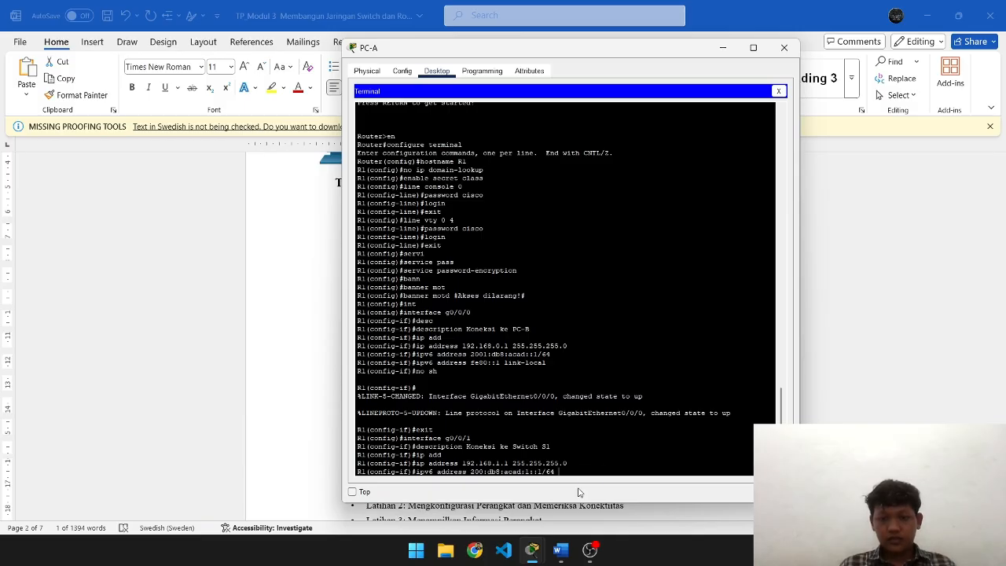
pyautogui.press('Return')
# - Add link-local address fe80::1 to g0/0/1 by recalling the earlier link-local command
pyautogui.hotkey('alt', 'Tab')
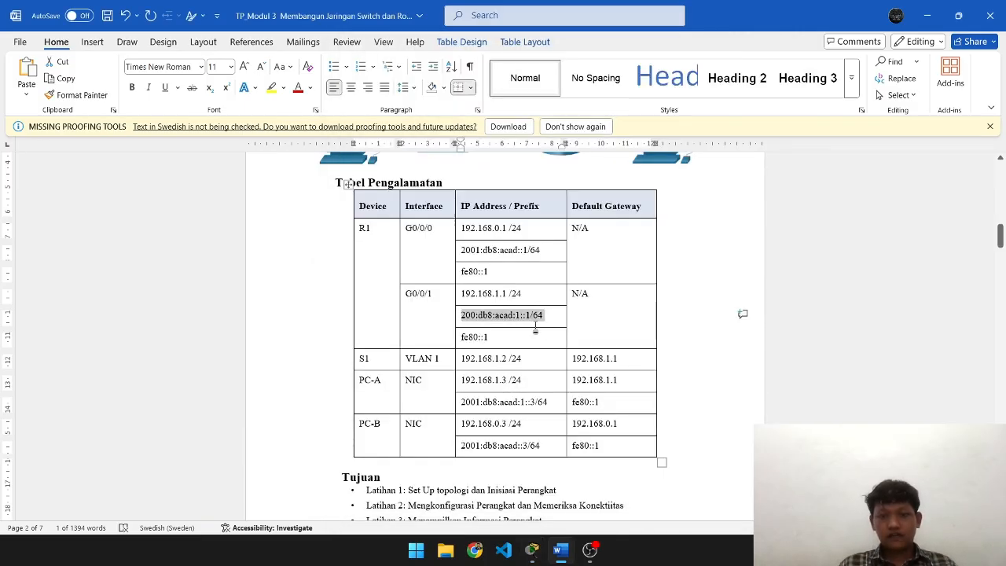
pyautogui.hotkey('alt', 'Tab')
pyautogui.press('Up')
pyautogui.press('Up')
pyautogui.press('Up')
pyautogui.press('Up')
pyautogui.press('Up')
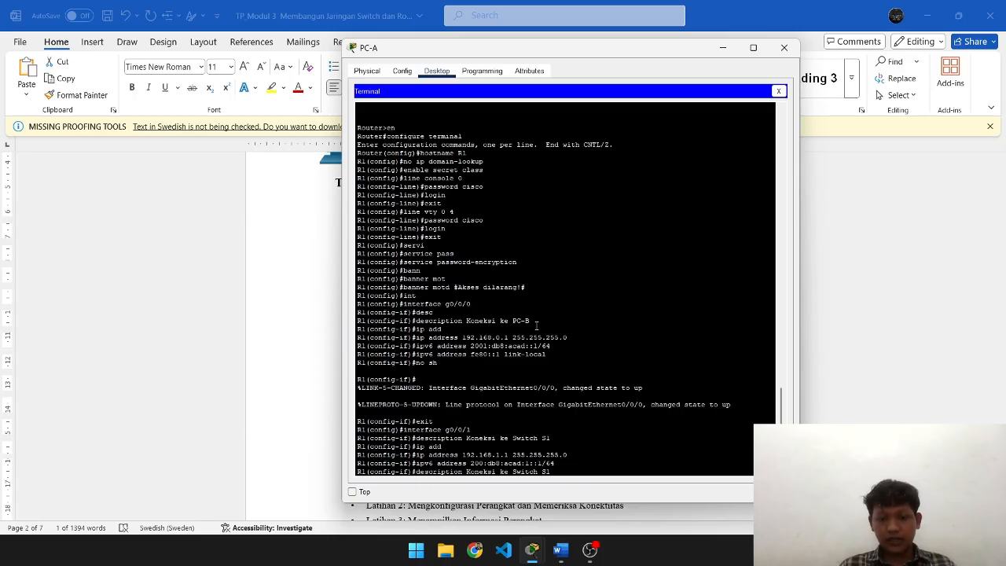
pyautogui.press('Up')
pyautogui.press('Up')
pyautogui.press('Up')
pyautogui.press('Up')
pyautogui.press('Down')
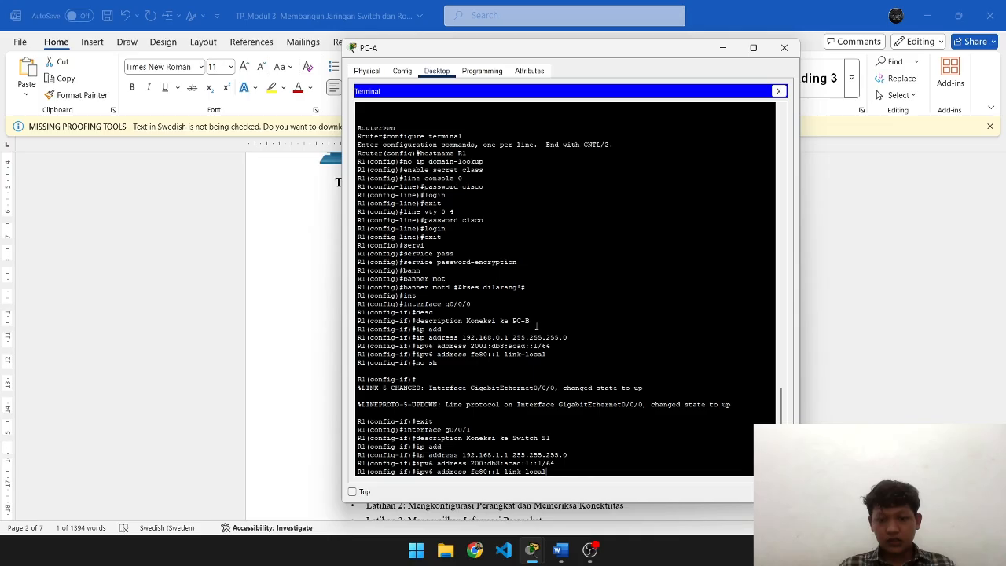
pyautogui.hotkey('alt', 'Tab')
pyautogui.hotkey('alt', 'Tab')
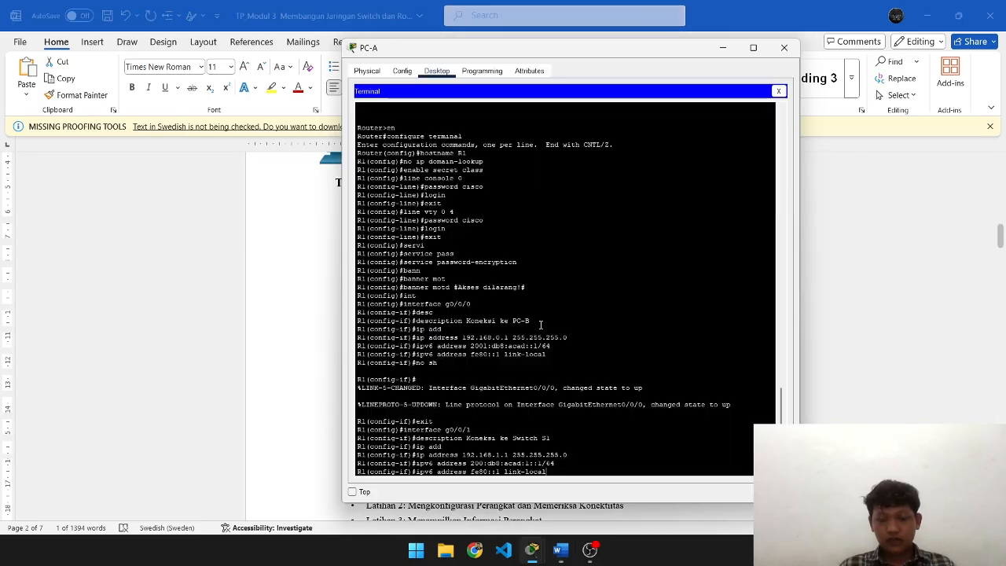
pyautogui.press('Return')
pyautogui.hotkey('alt', 'Tab')
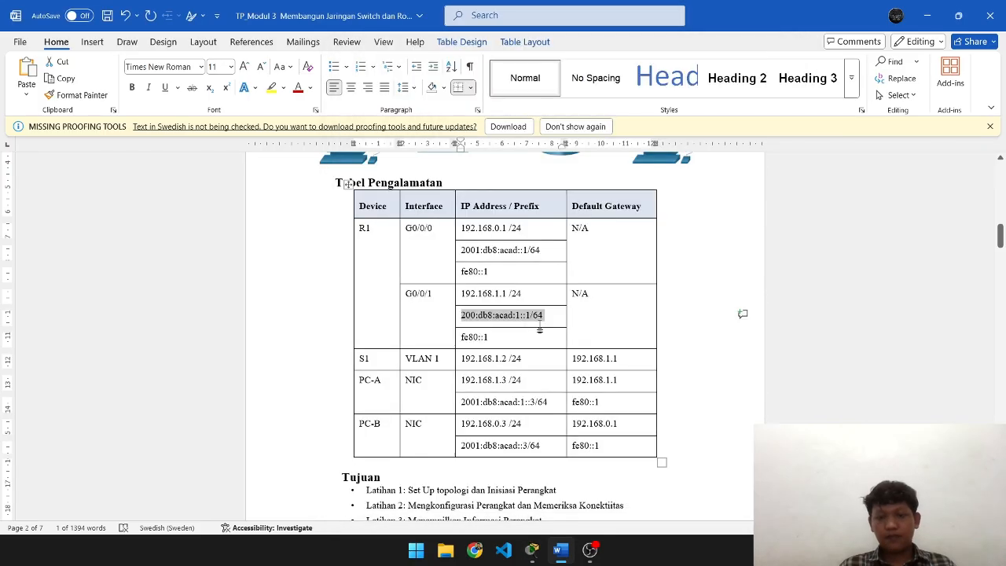
pyautogui.hotkey('alt', 'Tab')
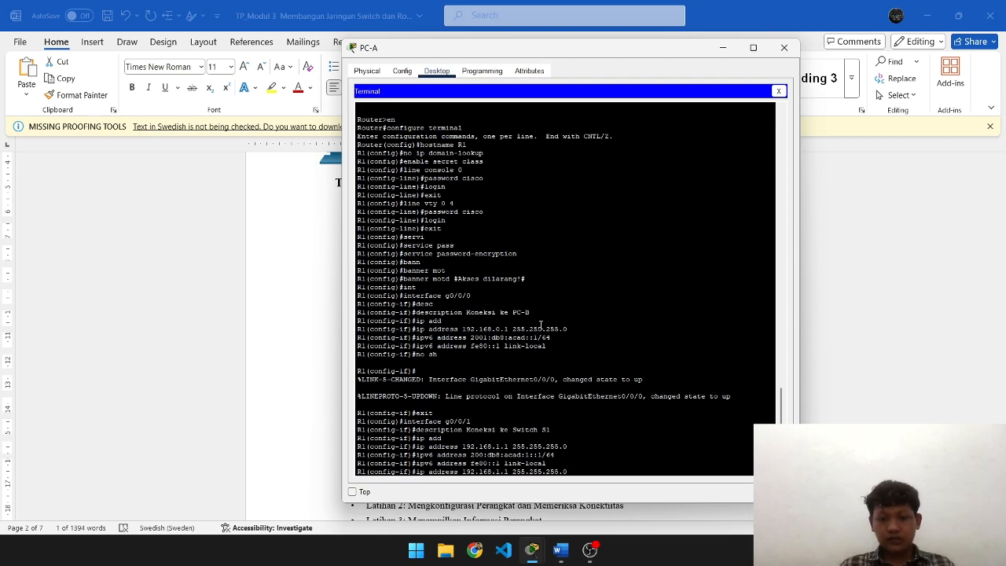
# - Bring g0/0/1 up with no shutdown and exit interface configuration
pyautogui.write('exit')
pyautogui.press('BackSpace')
pyautogui.press('BackSpace')
pyautogui.press('BackSpace')
pyautogui.press('BackSpace')
pyautogui.write('no sh')
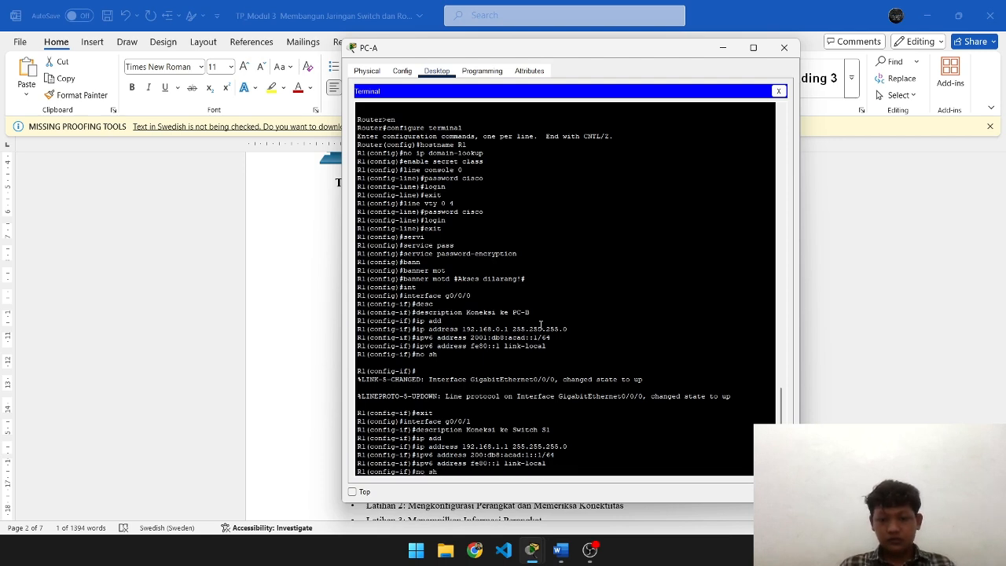
pyautogui.press('Return')
pyautogui.write('exit')
pyautogui.press('Return')
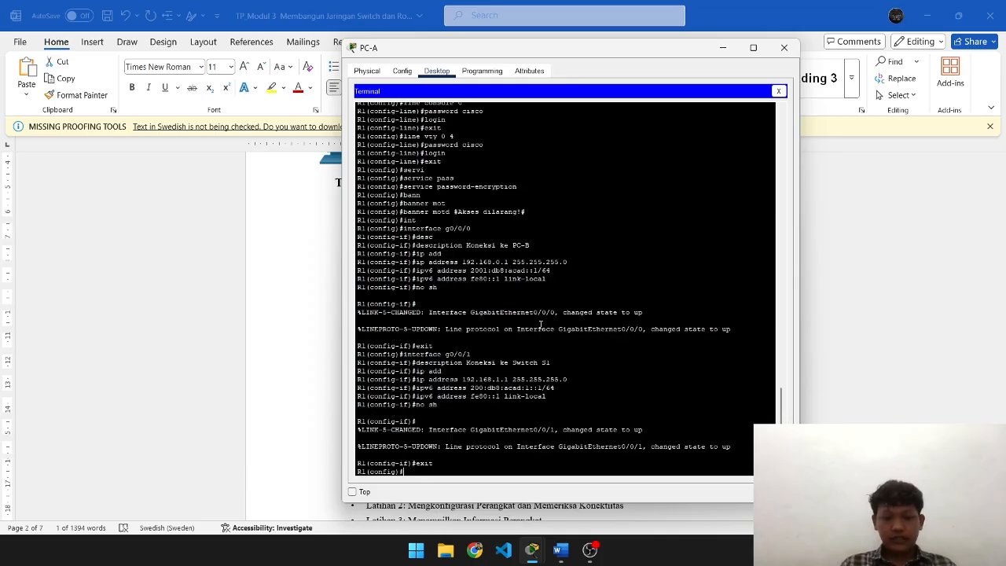
pyautogui.hotkey('alt', 'Tab')
pyautogui.scroll(-1, 613, 309)
pyautogui.scroll(2, 611, 312)
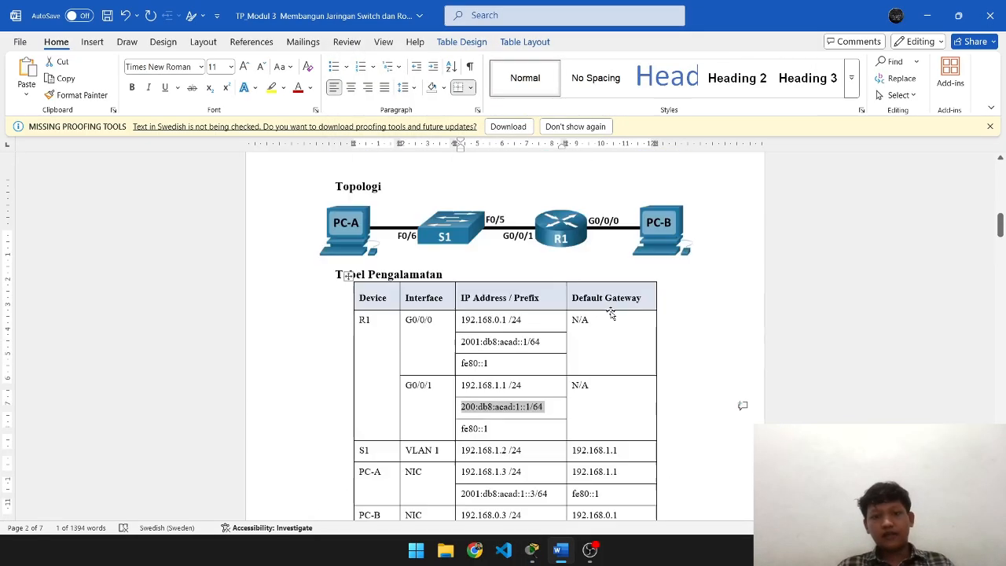
pyautogui.scroll(-1, 611, 310)
pyautogui.scroll(-3, 612, 311)
pyautogui.scroll(3, 612, 312)
pyautogui.scroll(-1, 611, 311)
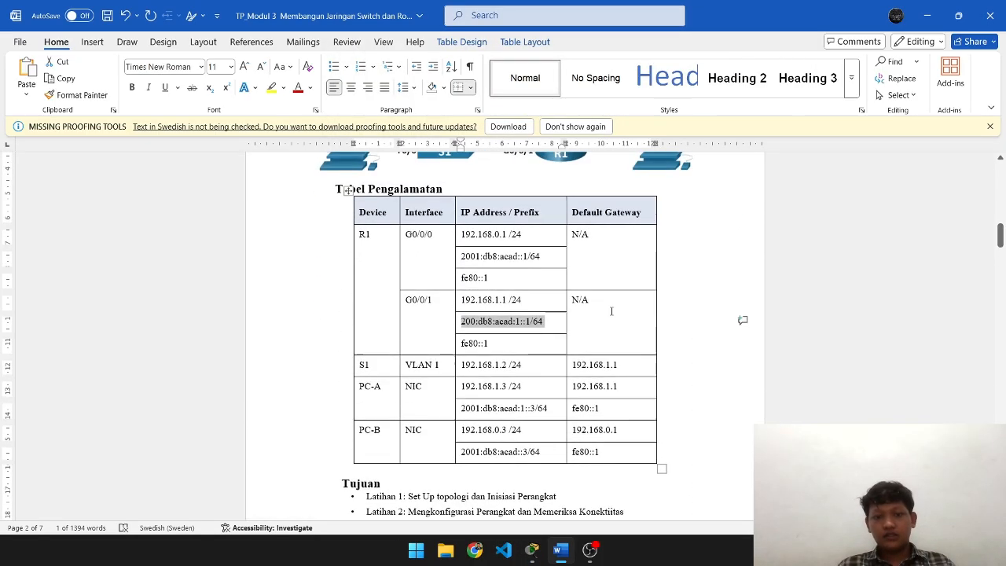
pyautogui.hotkey('alt', 'Tab')
pyautogui.hotkey('alt', 'Tab')
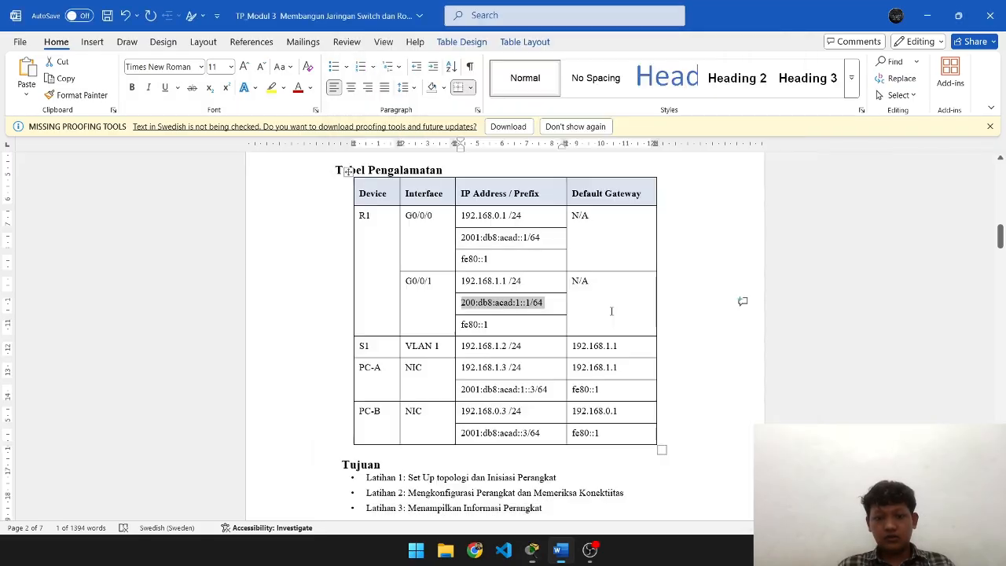
pyautogui.scroll(-1, 612, 311)
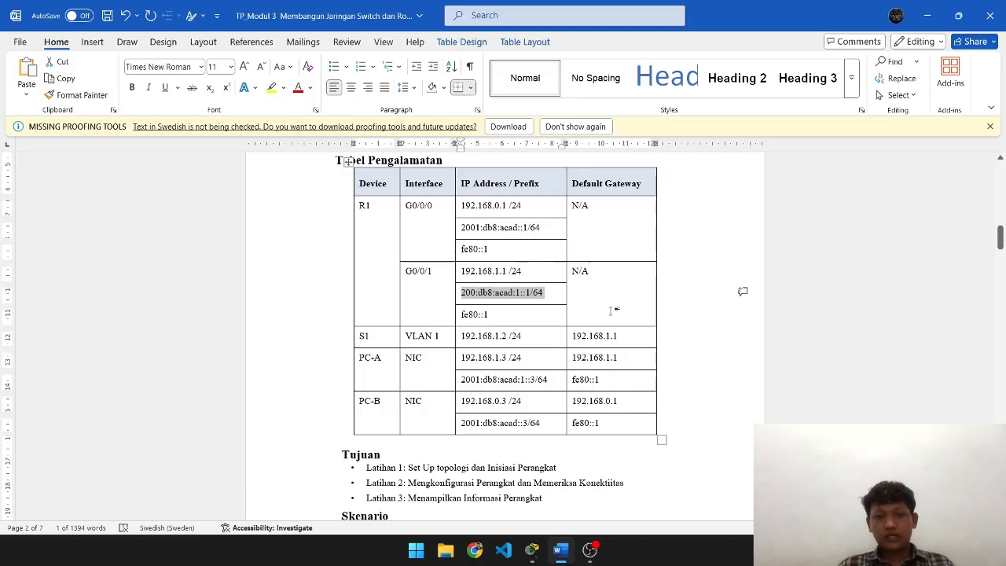
pyautogui.hotkey('alt', 'Tab')
pyautogui.hotkey('alt', 'Tab')
pyautogui.scroll(-15, 642, 314)
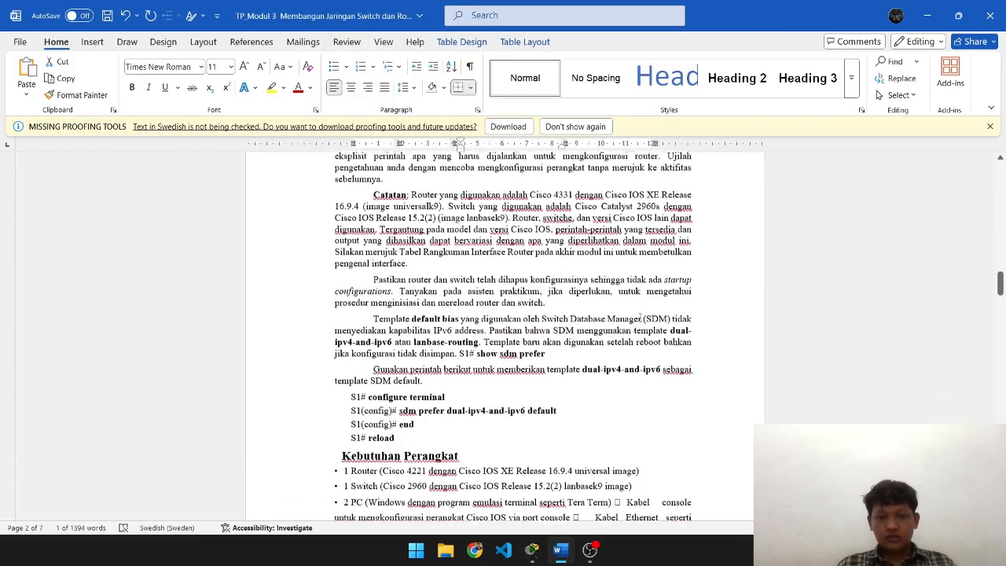
pyautogui.scroll(-8, 642, 315)
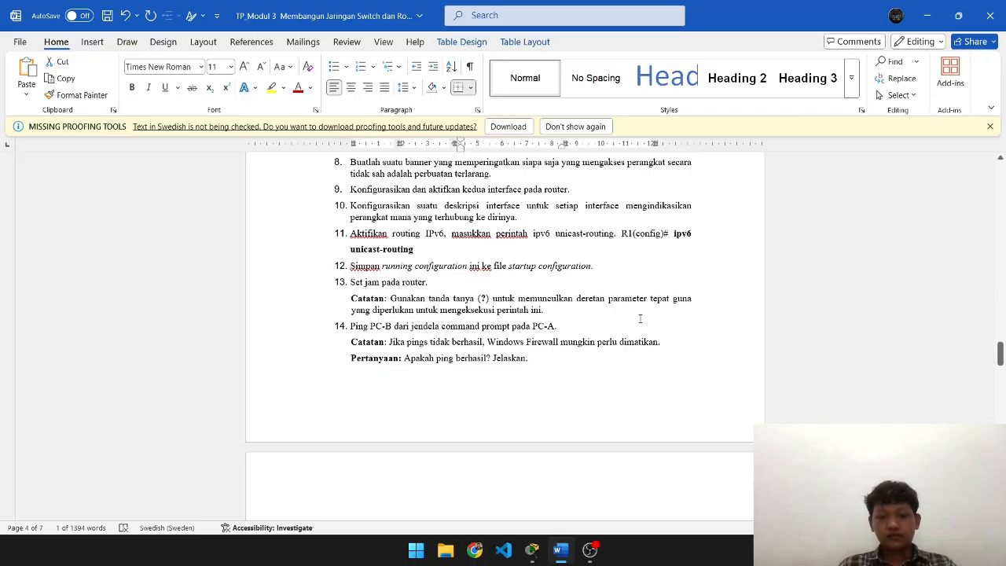
pyautogui.scroll(-1, 640, 319)
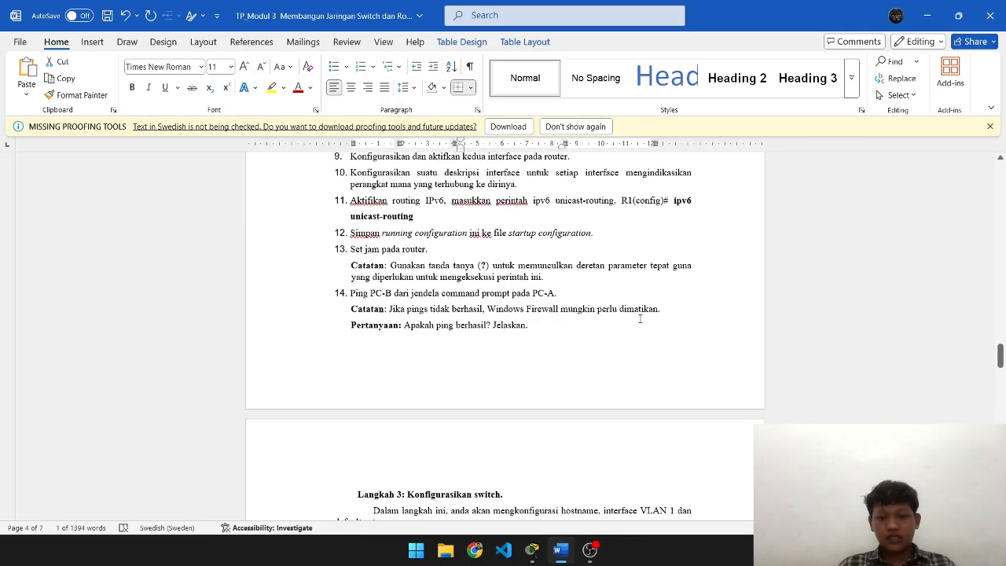
pyautogui.hotkey('alt', 'Tab')
# - Enable ipv6 unicast-routing on R1 and leave global configuration mode
pyautogui.write('i')
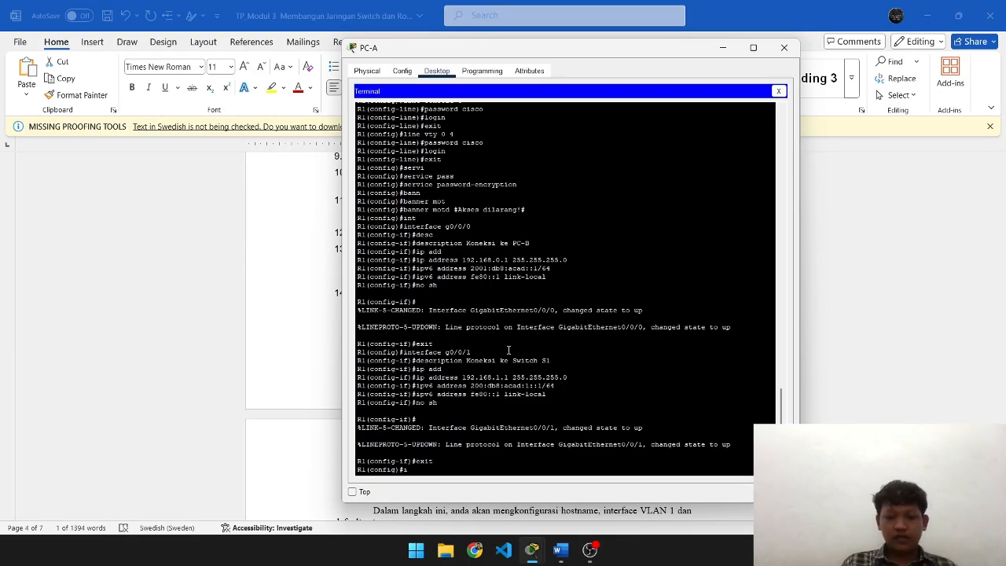
pyautogui.write('pv')
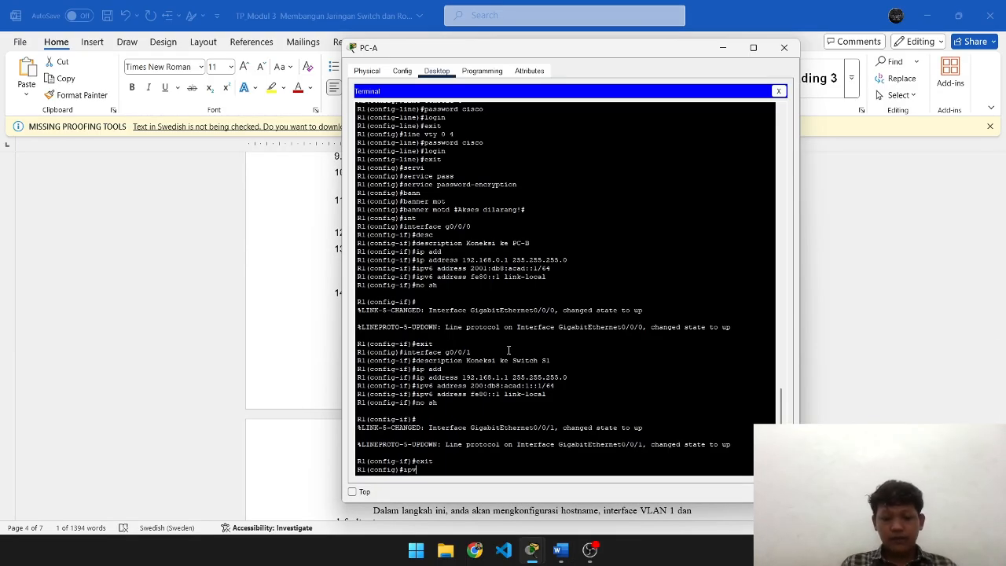
pyautogui.write('6 uni')
pyautogui.press('Tab')
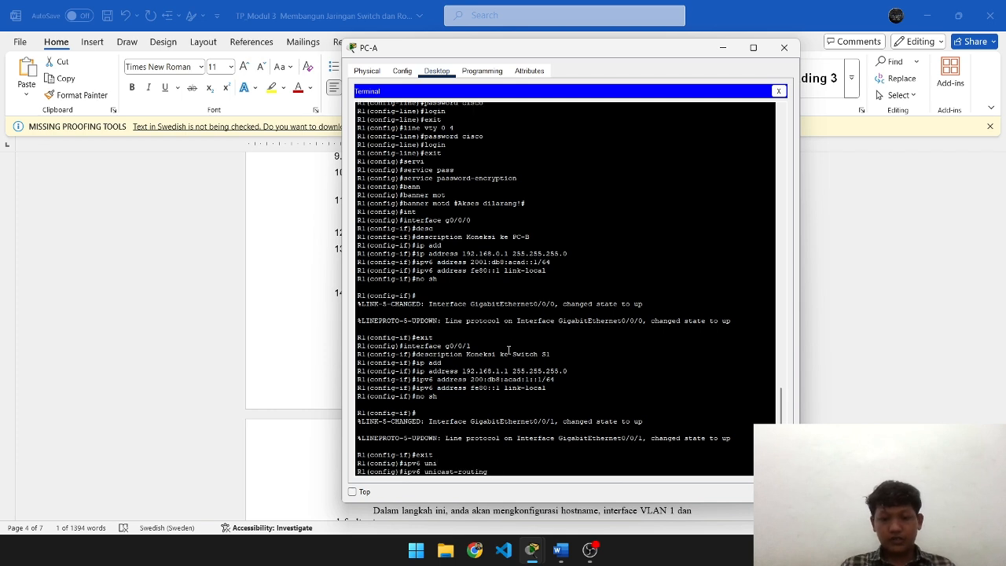
pyautogui.press('Return')
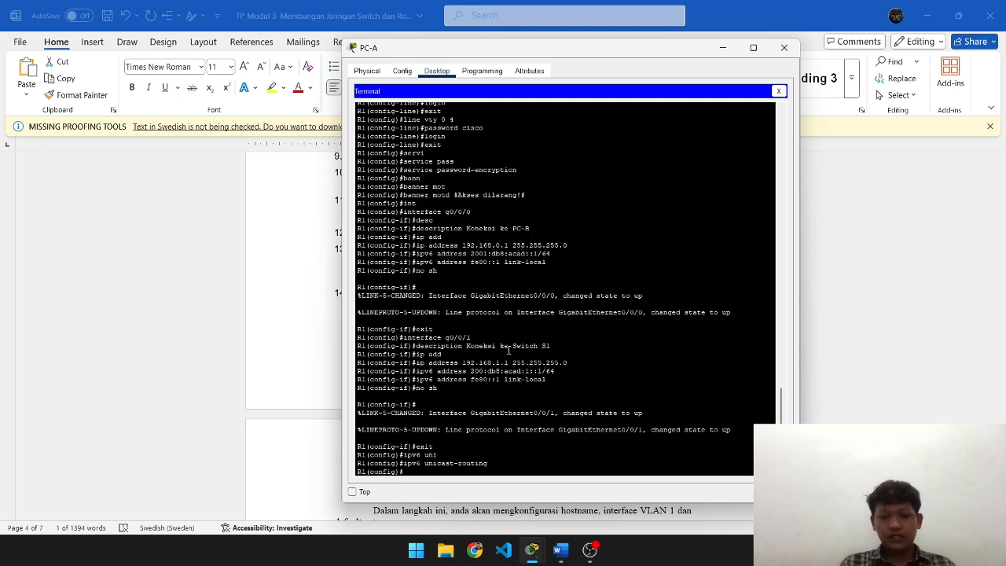
pyautogui.hotkey('alt', 'Tab')
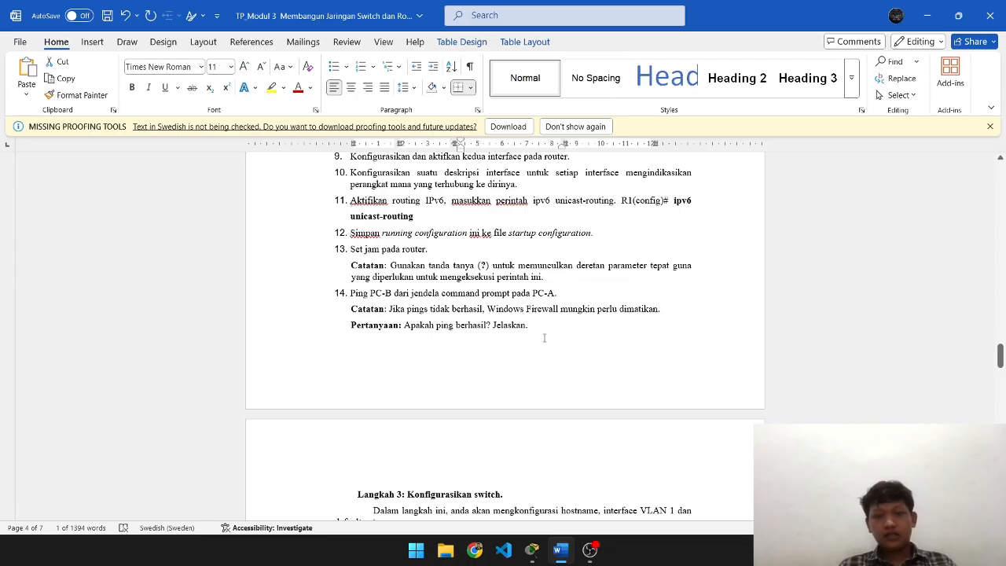
pyautogui.hotkey('alt', 'Tab')
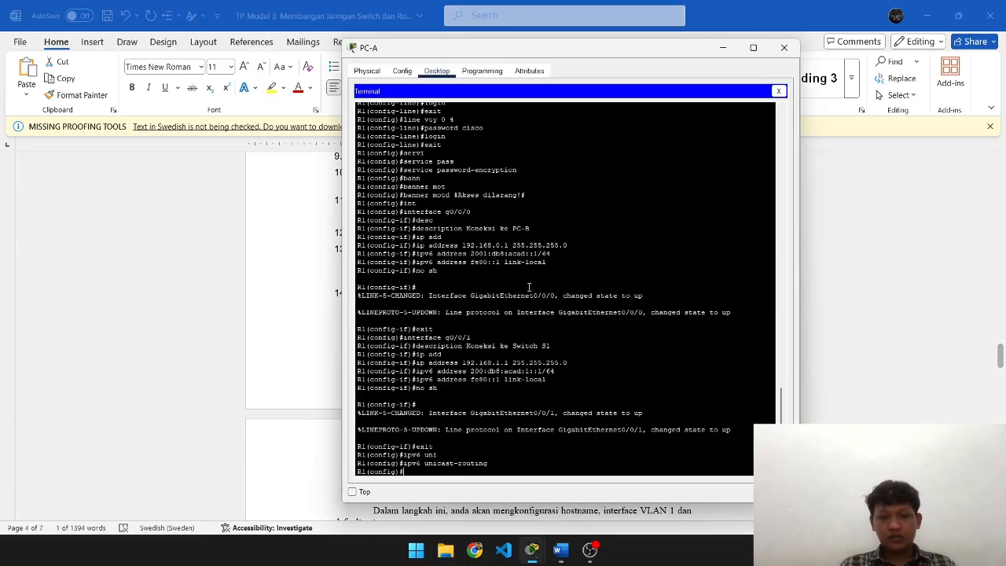
pyautogui.write('exit')
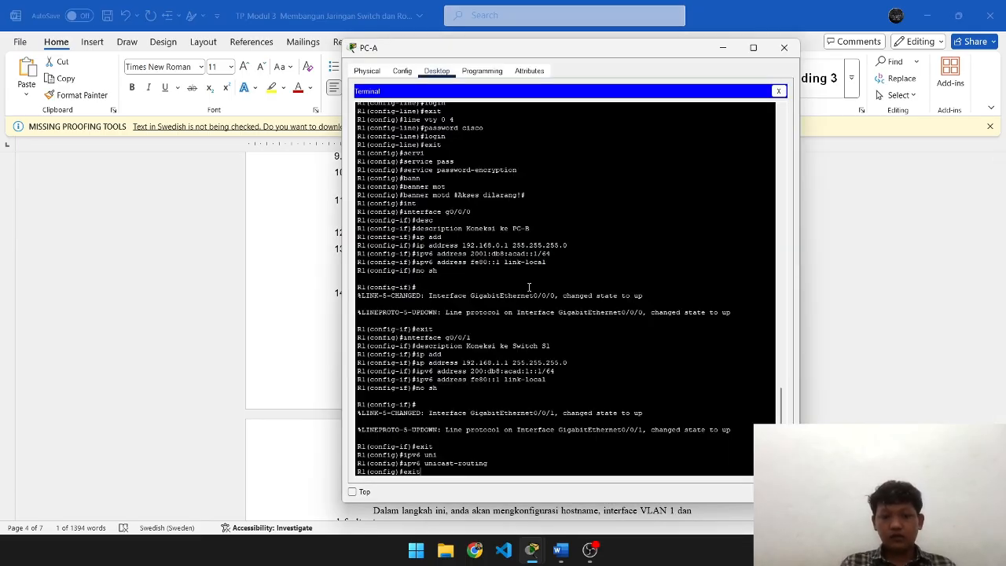
pyautogui.press('Return')
# - Save R1's running-config to startup-config with copy running-config startup-config
pyautogui.write('copy')
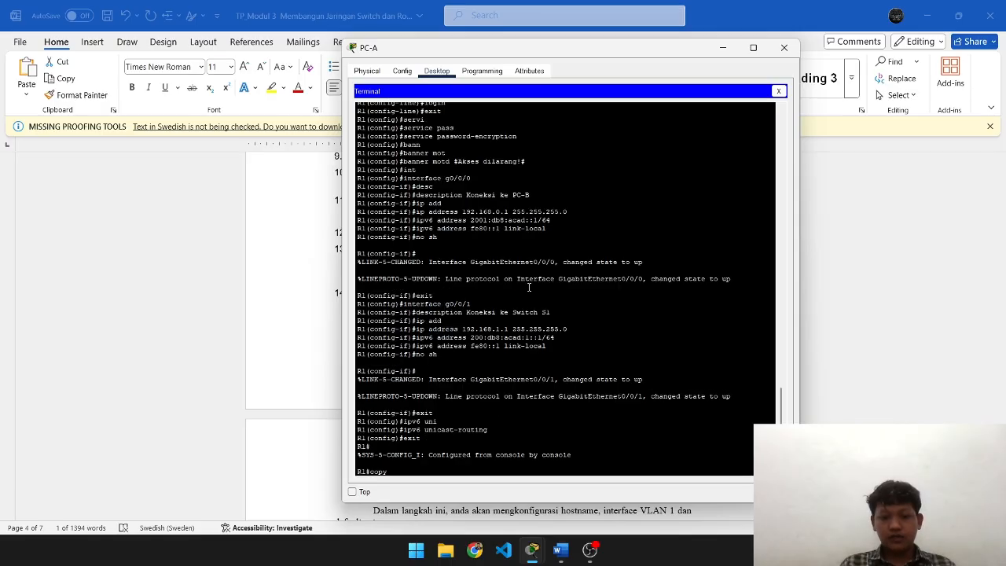
pyautogui.press('Tab')
pyautogui.write('run')
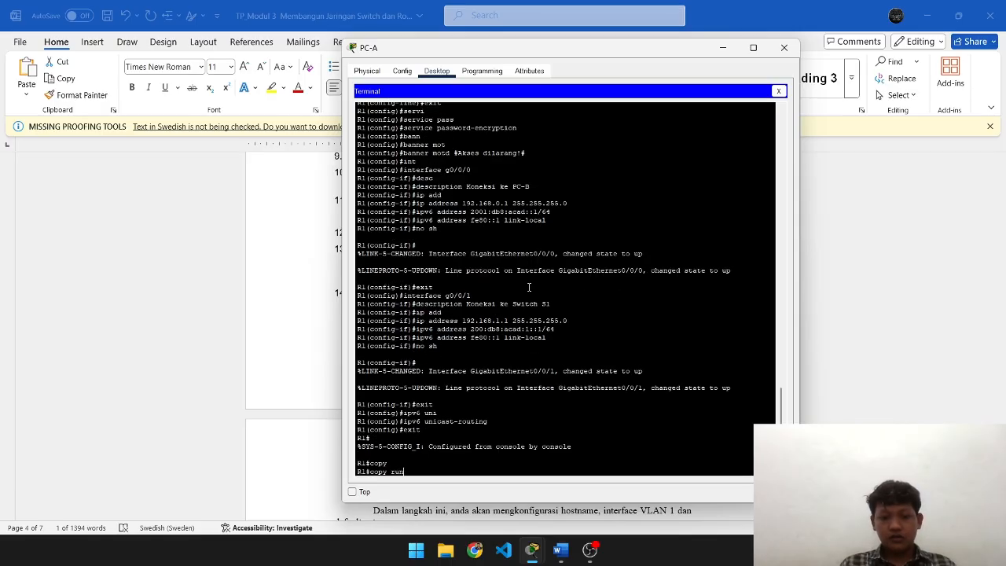
pyautogui.press('Tab')
pyautogui.write('star')
pyautogui.press('Tab')
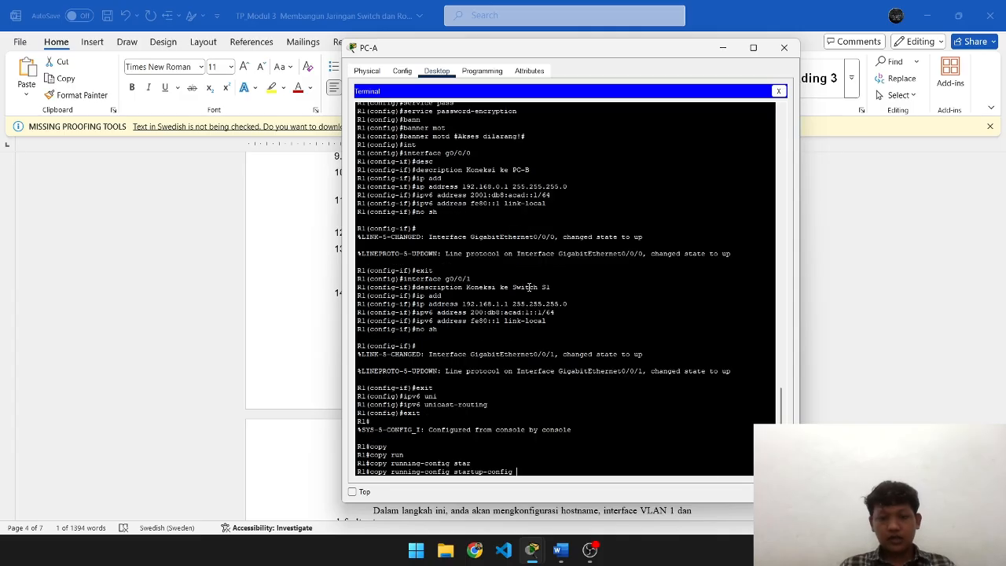
pyautogui.press('Return')
pyautogui.press('Return')
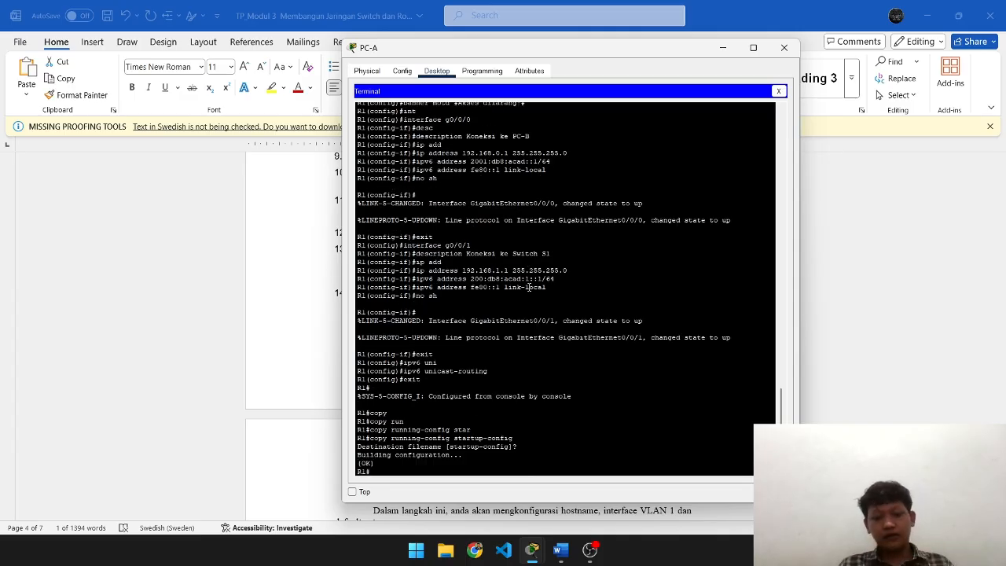
pyautogui.hotkey('alt', 'Tab')
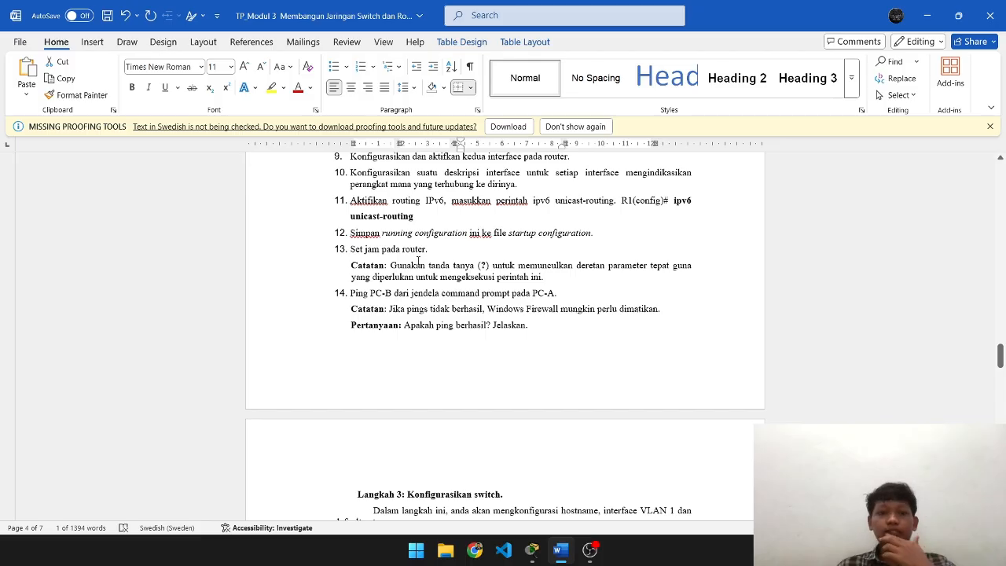
pyautogui.hotkey('alt', 'Tab')
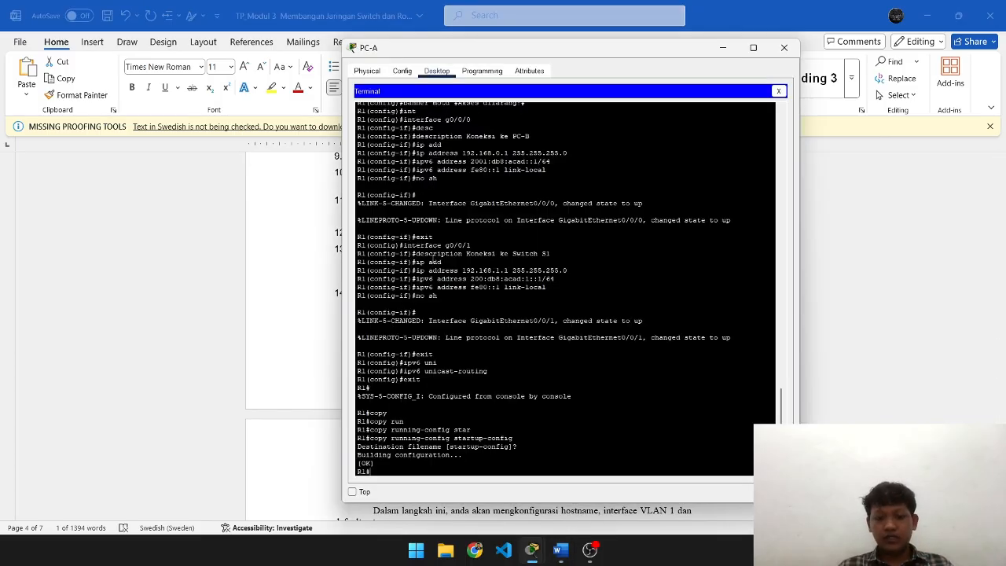
# - Enter a clock command on R1 with time 14:48 and date 15 Oct 2025
pyautogui.write('?')
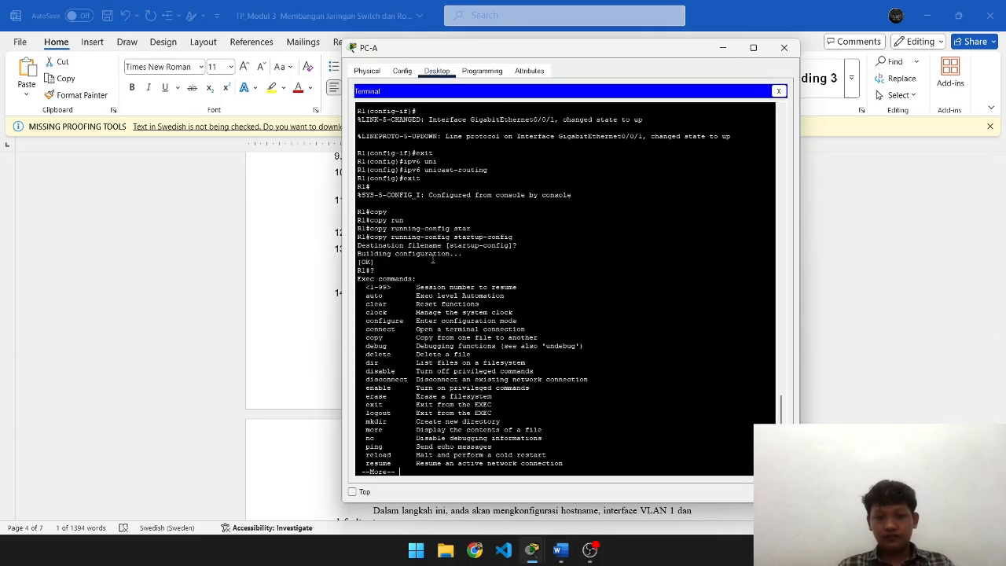
pyautogui.hotkey('alt', 'Tab')
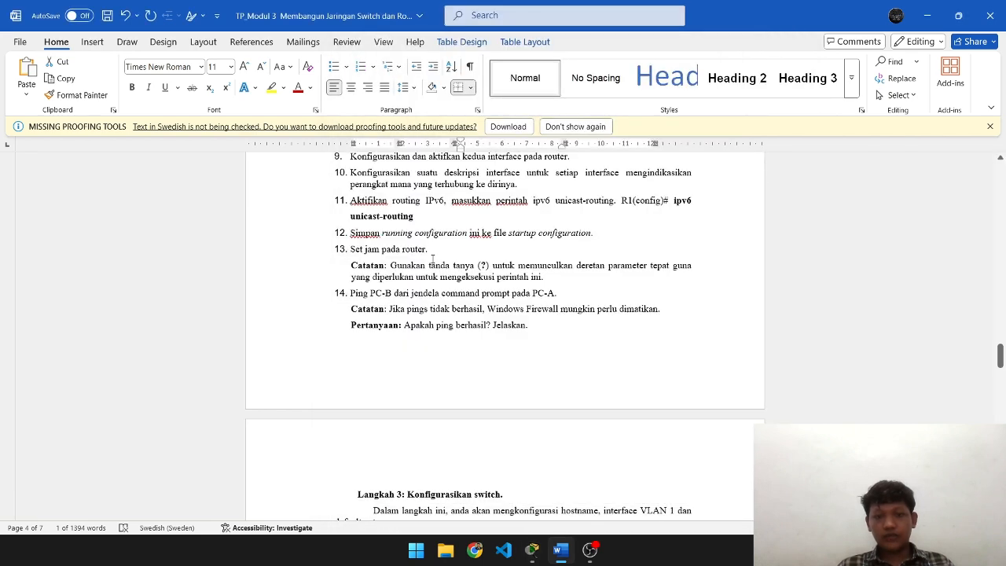
pyautogui.hotkey('alt', 'Tab')
pyautogui.press('Return')
pyautogui.press('Return')
pyautogui.press('Return')
pyautogui.press('Return')
pyautogui.press('Return')
pyautogui.press('Return')
pyautogui.press('Return')
pyautogui.press('Return')
pyautogui.press('Return')
pyautogui.press('Return')
pyautogui.press('Return')
pyautogui.press('Return')
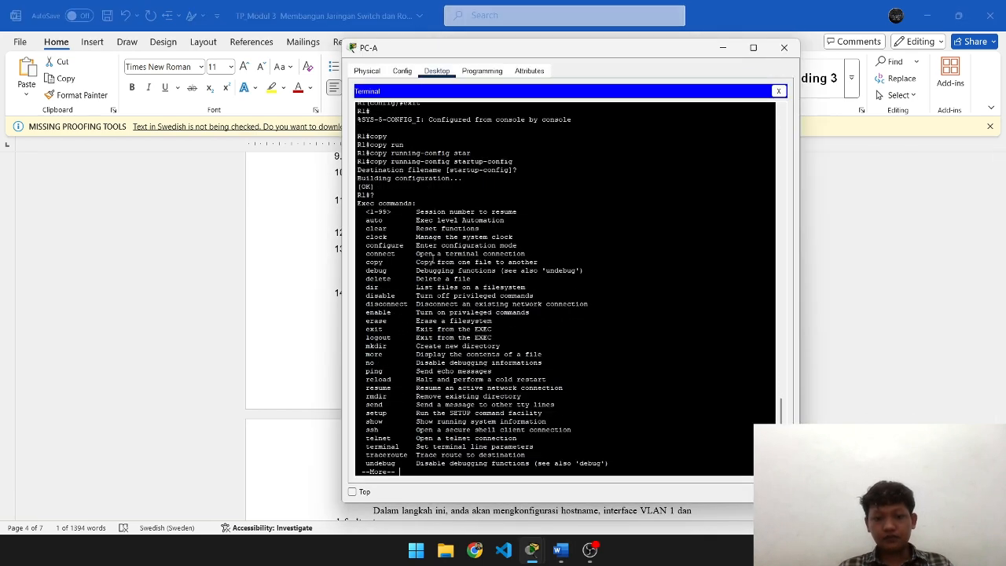
pyautogui.write('set clock')
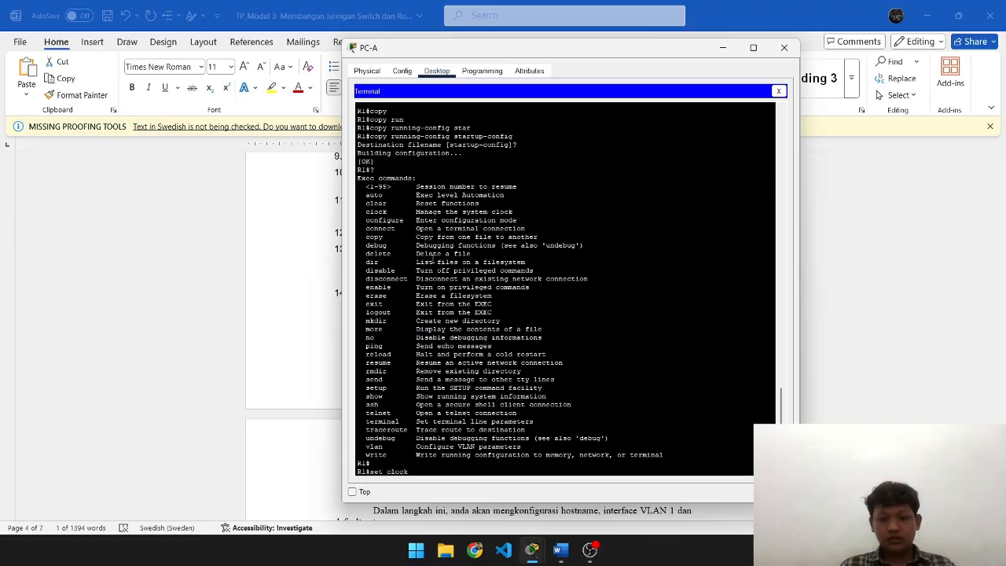
pyautogui.write('14')
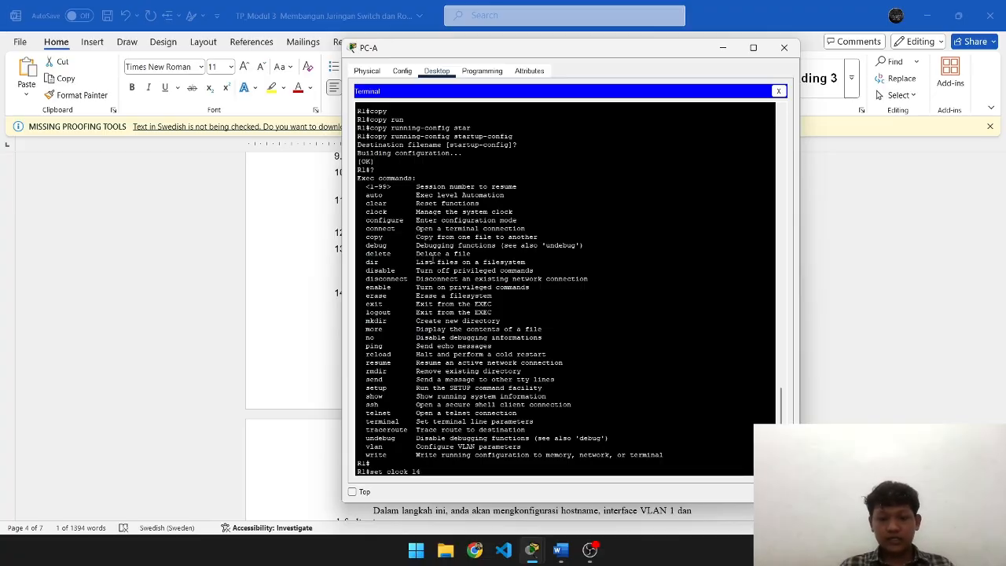
pyautogui.write(':47:0')
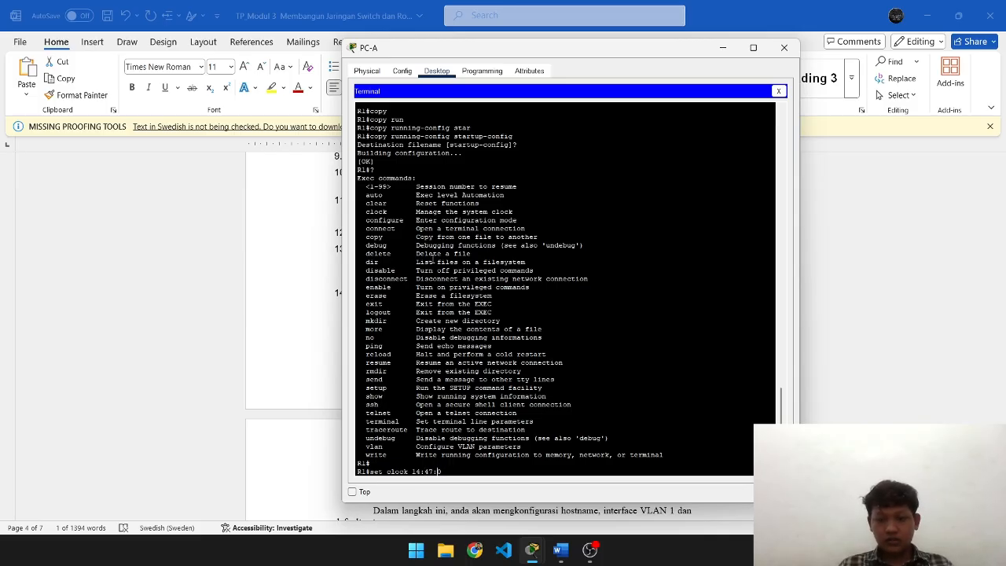
pyautogui.press('BackSpace')
pyautogui.write('8')
pyautogui.press('Right')
pyautogui.write('1')
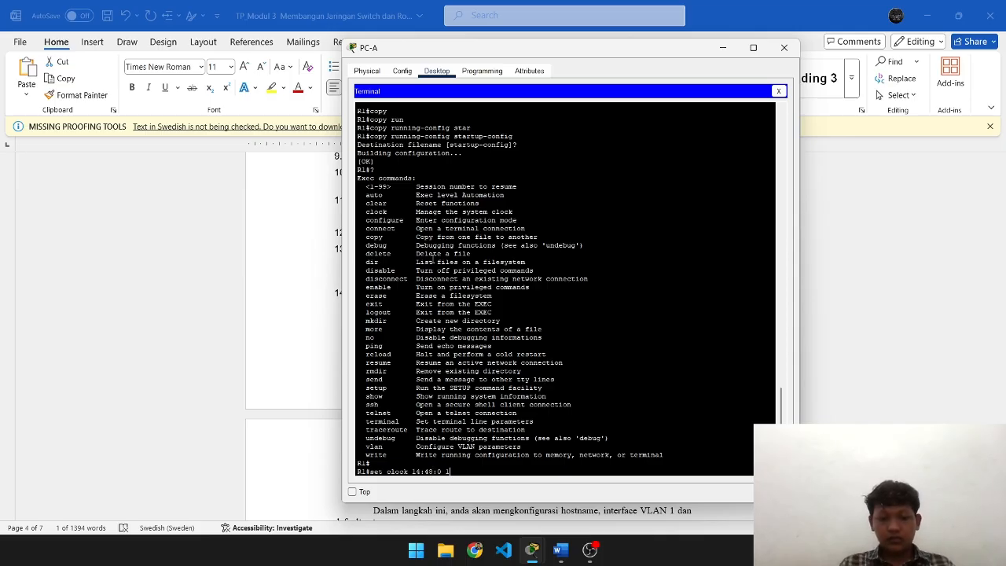
pyautogui.write('5 Oct')
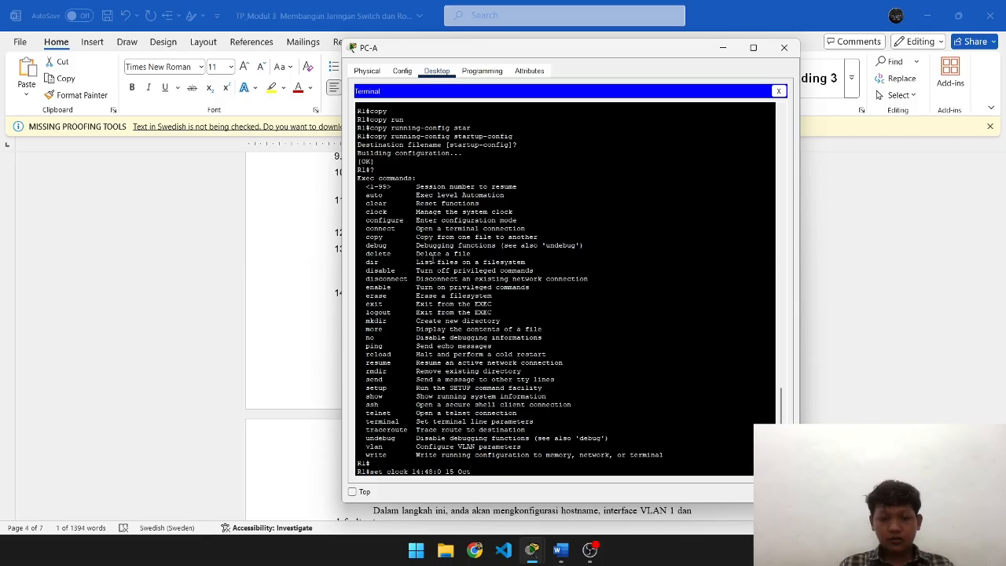
pyautogui.write(' 2025')
pyautogui.press('Return')
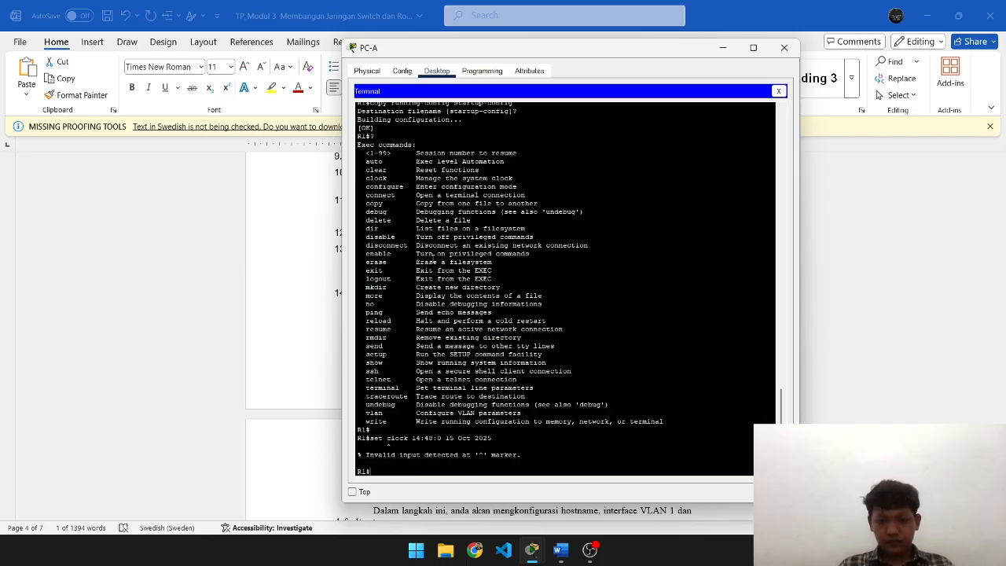
# - Correct it to 'clock set' and confirm with show clock that R1 reads Wed Oct 15 2025
pyautogui.press('Up')
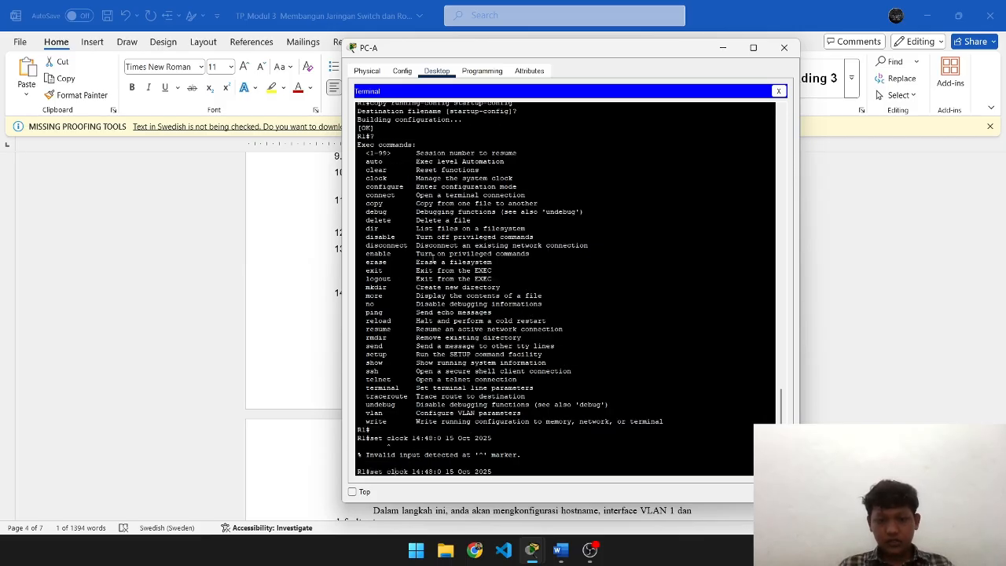
pyautogui.press('BackSpace')
pyautogui.press('BackSpace')
pyautogui.press('BackSpace')
pyautogui.press('BackSpace')
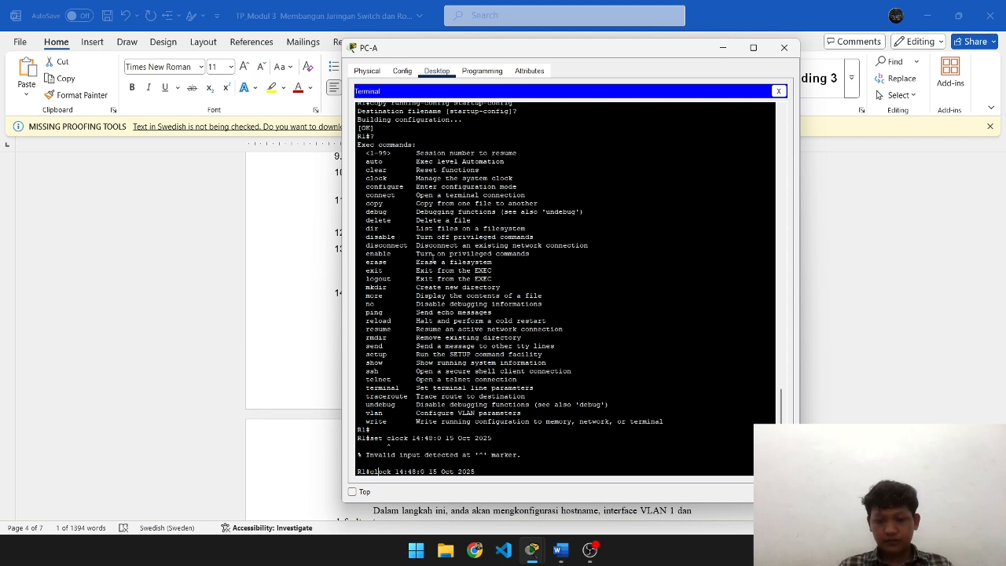
pyautogui.write('set')
pyautogui.press('Return')
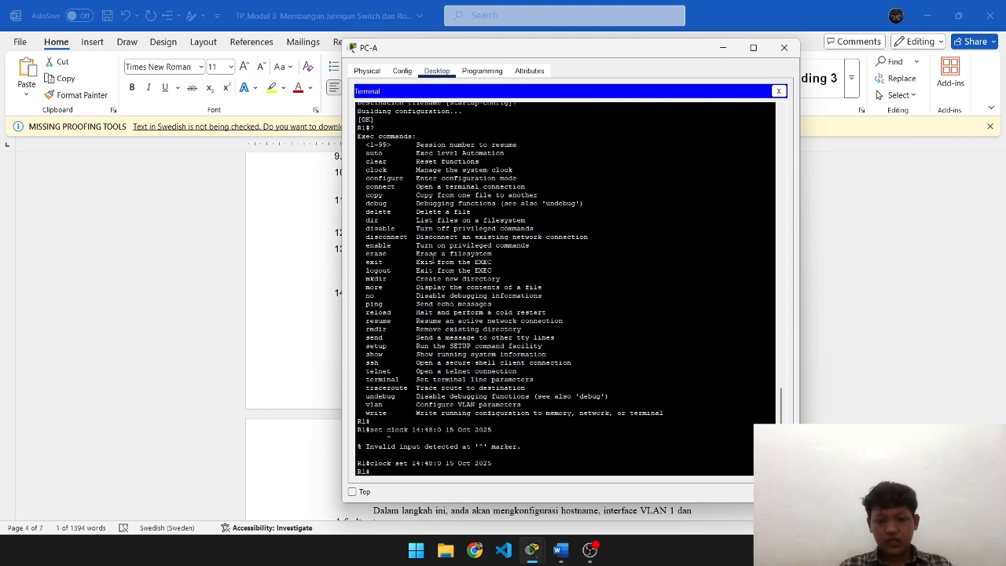
pyautogui.write('show cl')
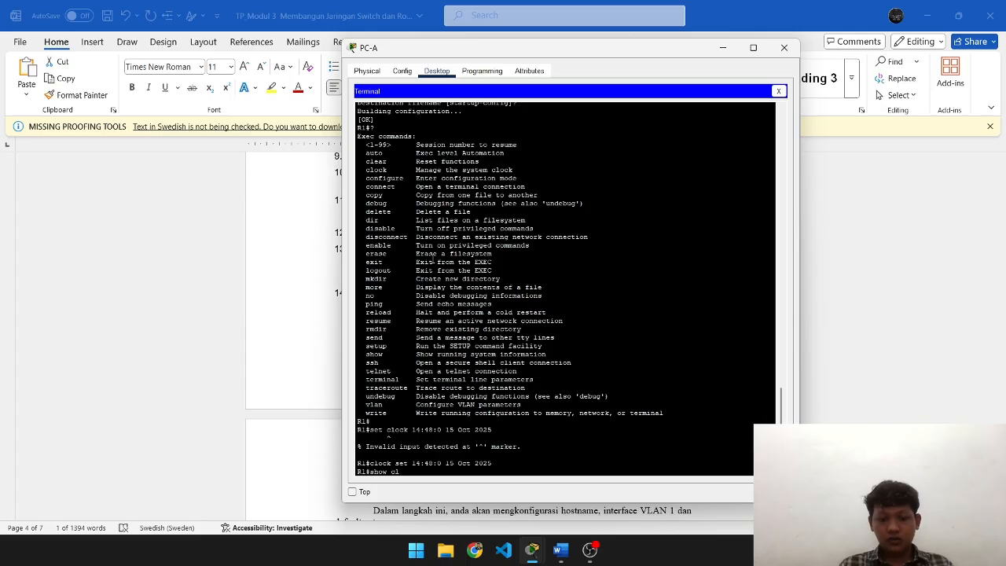
pyautogui.write('ock')
pyautogui.press('Return')
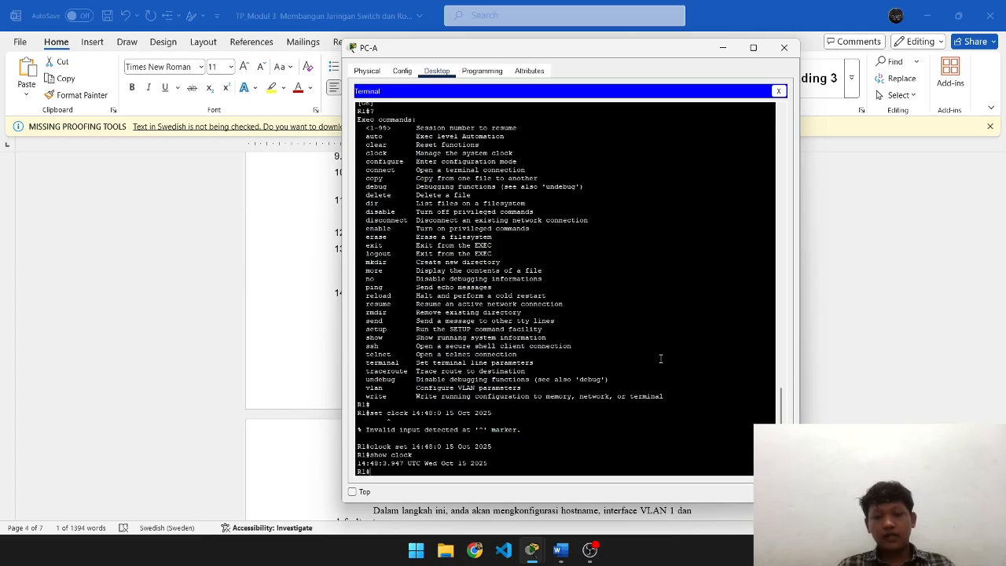
pyautogui.hotkey('alt', 'Tab')
# - Close the open PC-A terminal window and return to the network topology
pyautogui.scroll(-3, 545, 293)
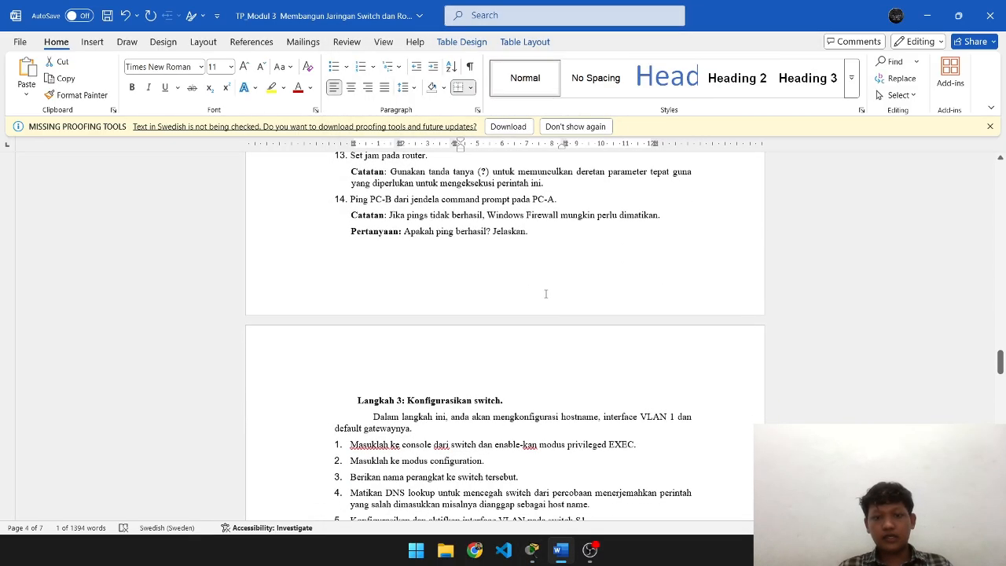
pyautogui.scroll(-1, 401, 258)
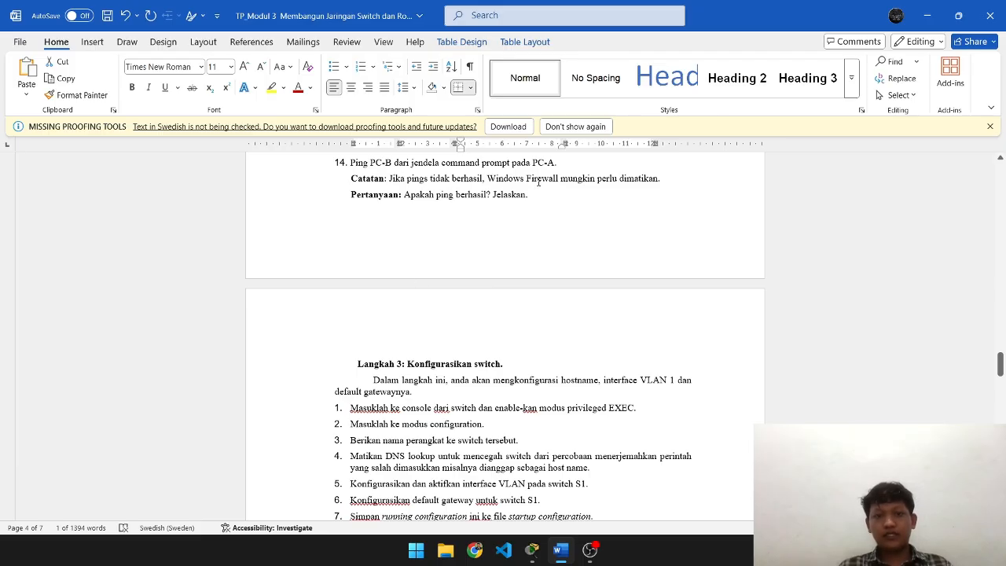
pyautogui.hotkey('alt', 'Tab')
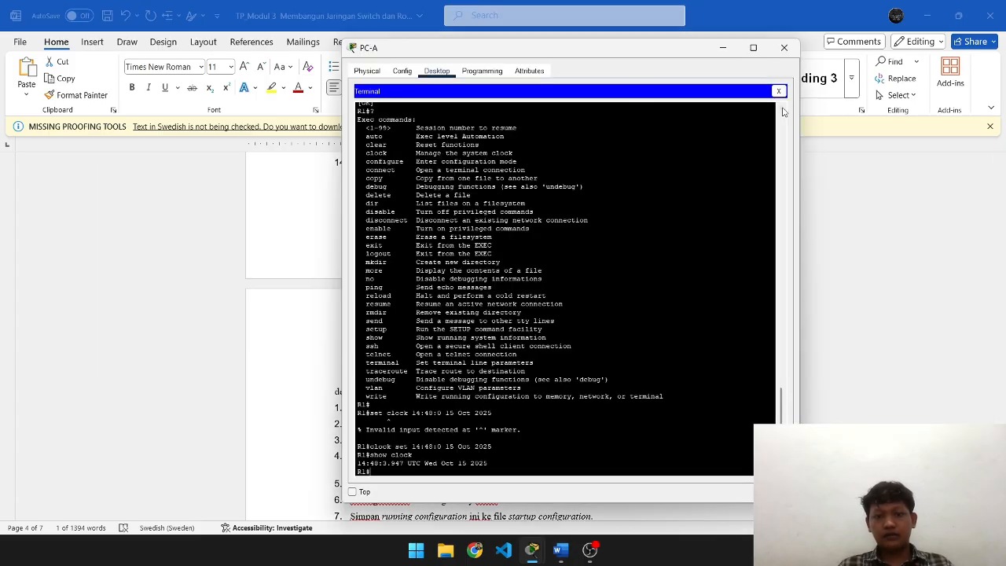
pyautogui.click(782, 53)
pyautogui.hotkey('alt', 'Tab')
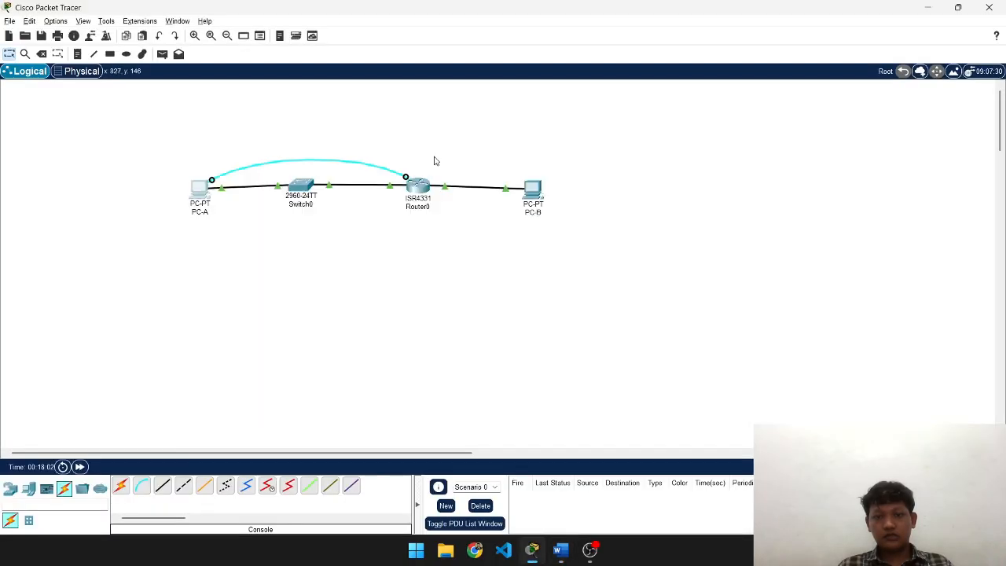
# - From PC-A's Command Prompt, run 'ping 192.168.0.3' to PC-B
pyautogui.click(201, 193)
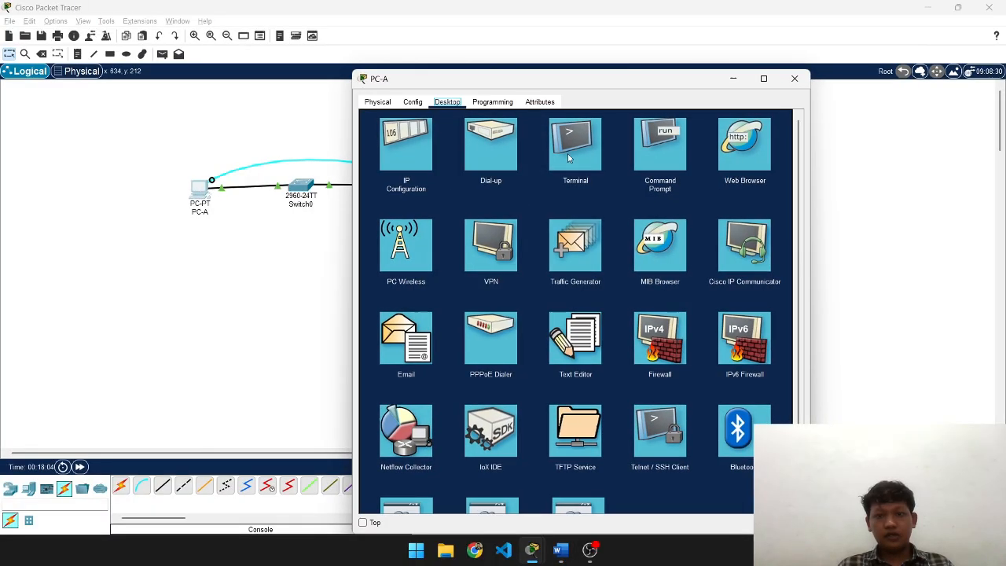
pyautogui.click(660, 146)
pyautogui.write('pi')
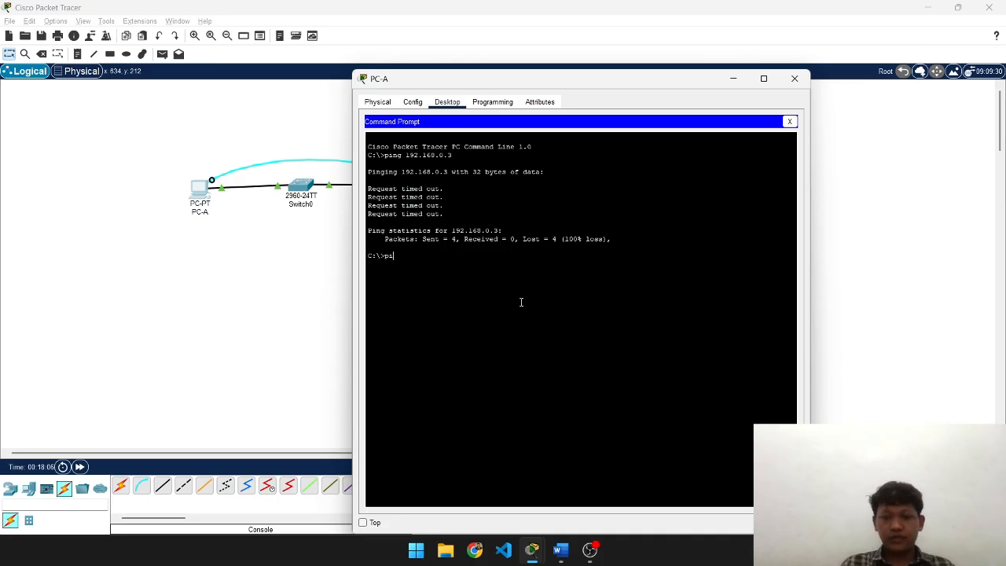
pyautogui.write('ng')
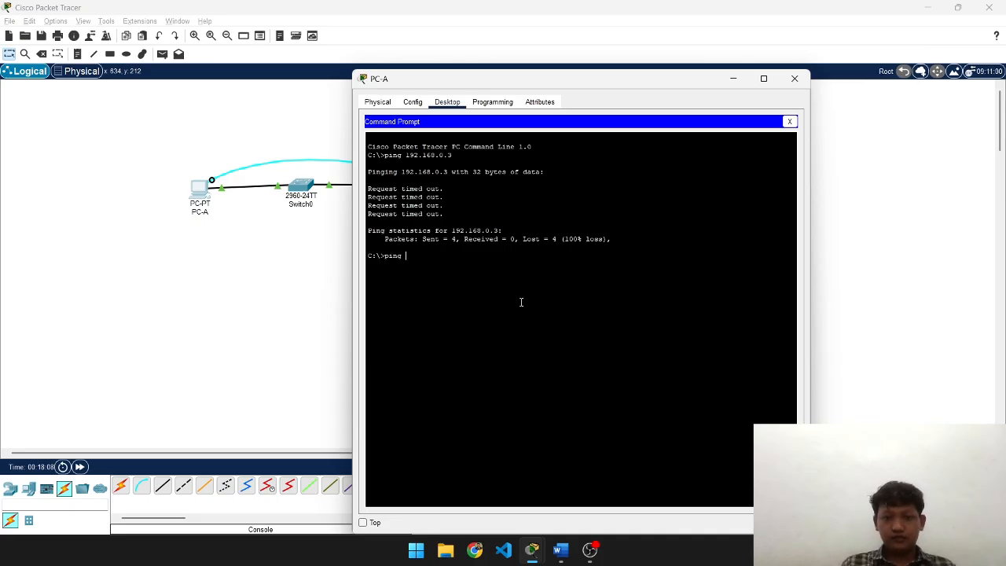
pyautogui.write(' 192.168.0.3')
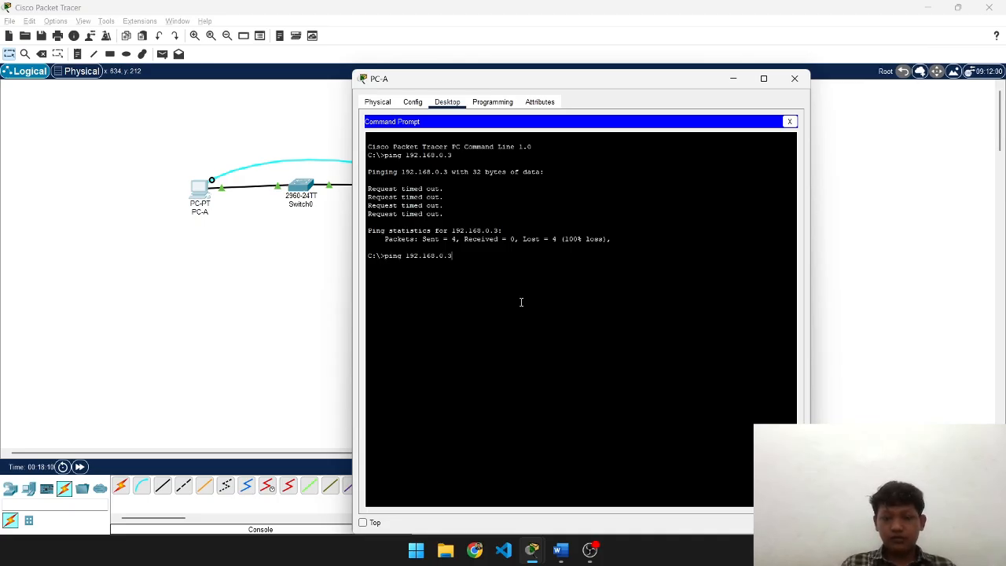
pyautogui.press('Return')
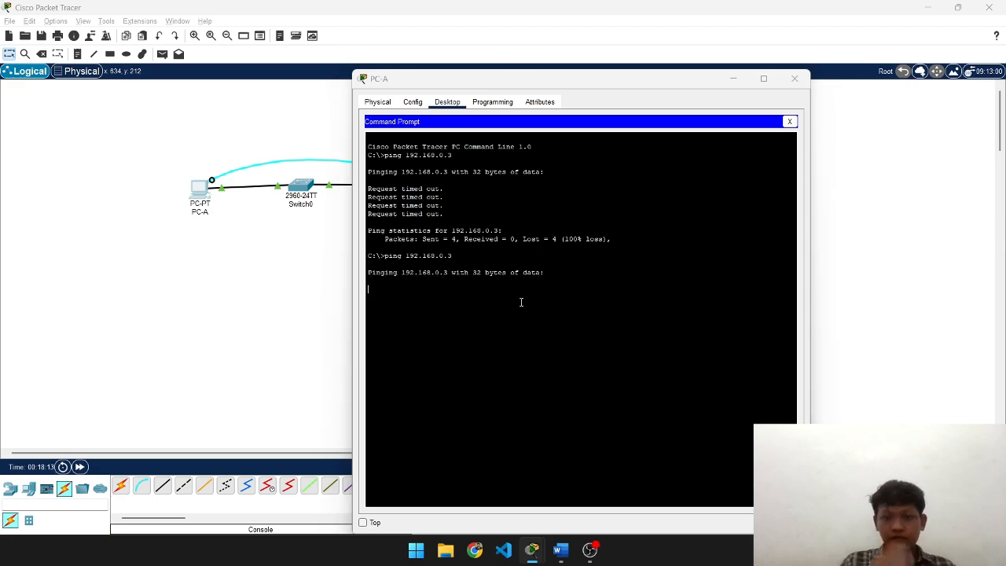
# - Compare the 3-of-4 ping replies with step 14's ping question in the Word worksheet
pyautogui.hotkey('alt', 'Tab')
pyautogui.hotkey('alt', 'Tab')
pyautogui.scroll(20, 552, 316)
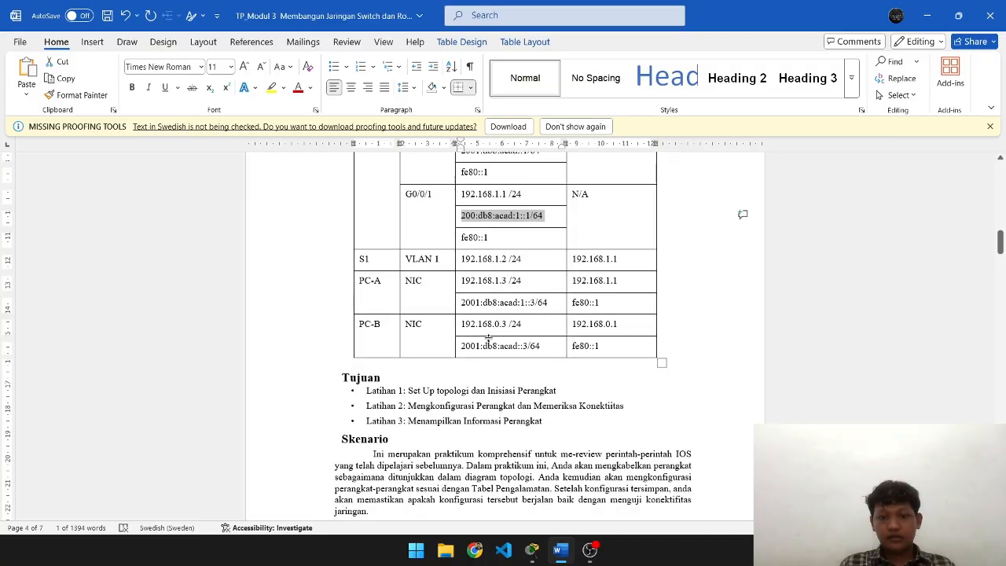
pyautogui.scroll(-20, 551, 317)
pyautogui.scroll(-10, 499, 337)
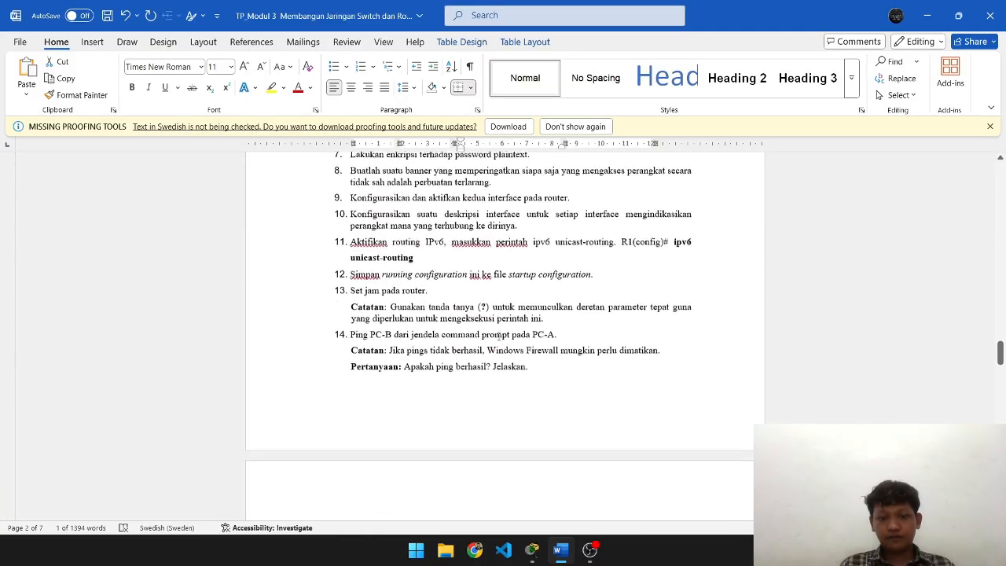
pyautogui.hotkey('alt', 'Tab')
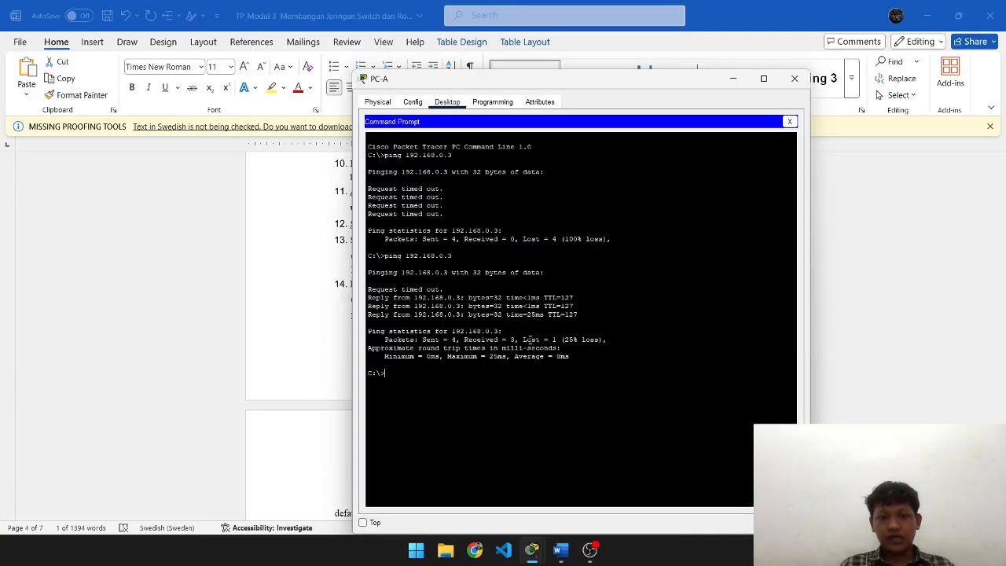
pyautogui.hotkey('alt', 'Tab')
pyautogui.scroll(-2, 560, 330)
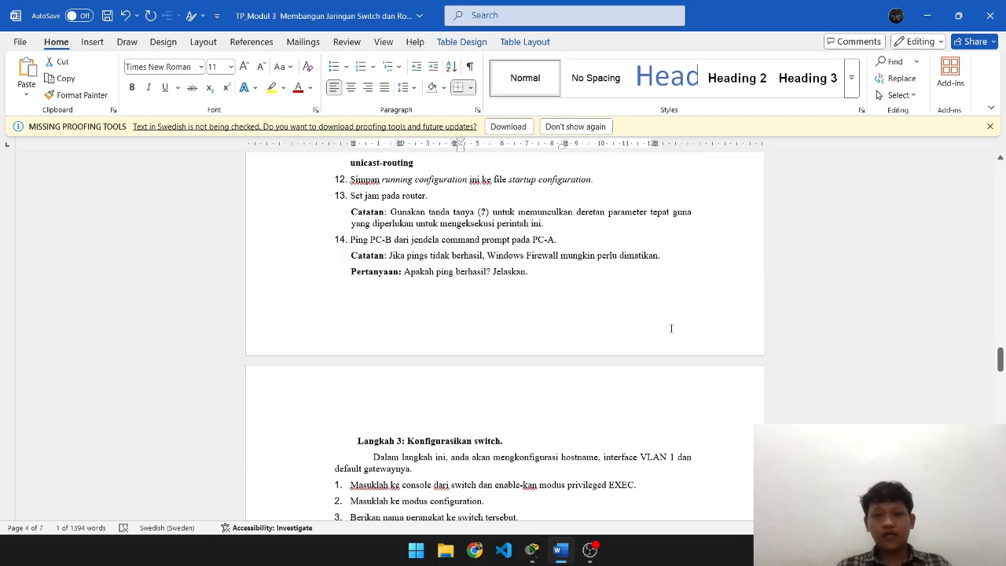
# - Answer the ping question with 'Iya berhasil, karena saya sudah menambahkan konfigurasi terhadap routernya.'
pyautogui.click(580, 283)
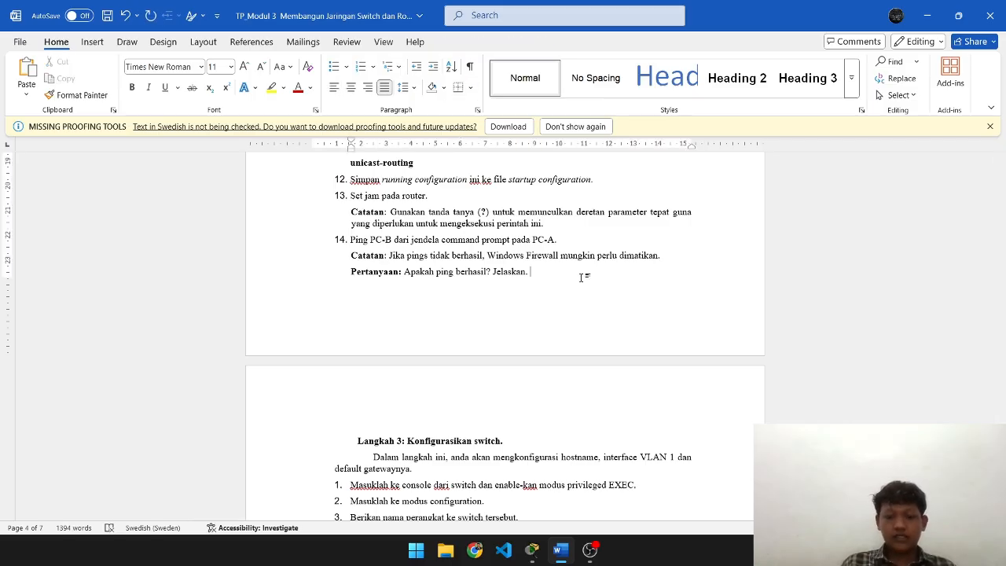
pyautogui.write('Iya berhasil')
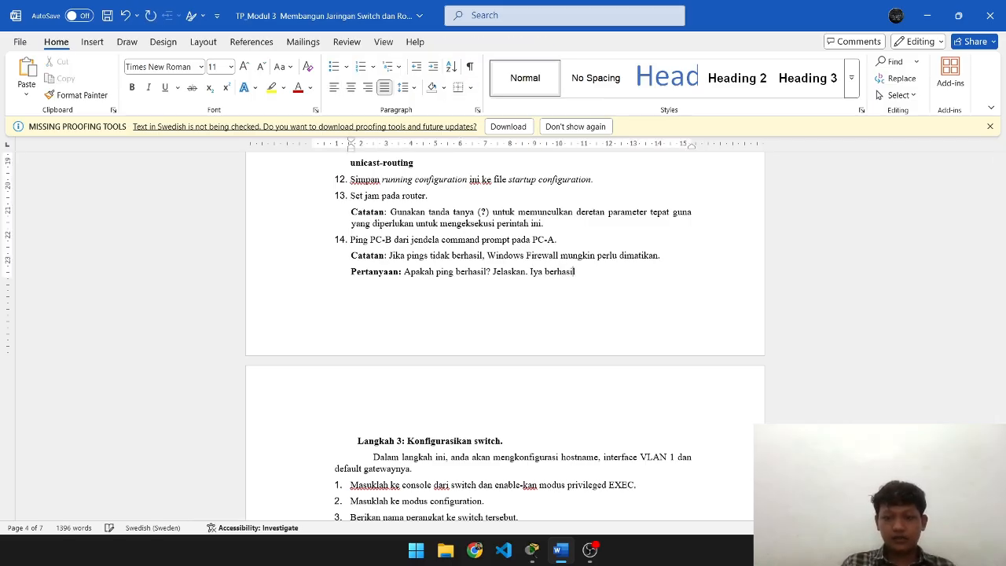
pyautogui.write(', kare')
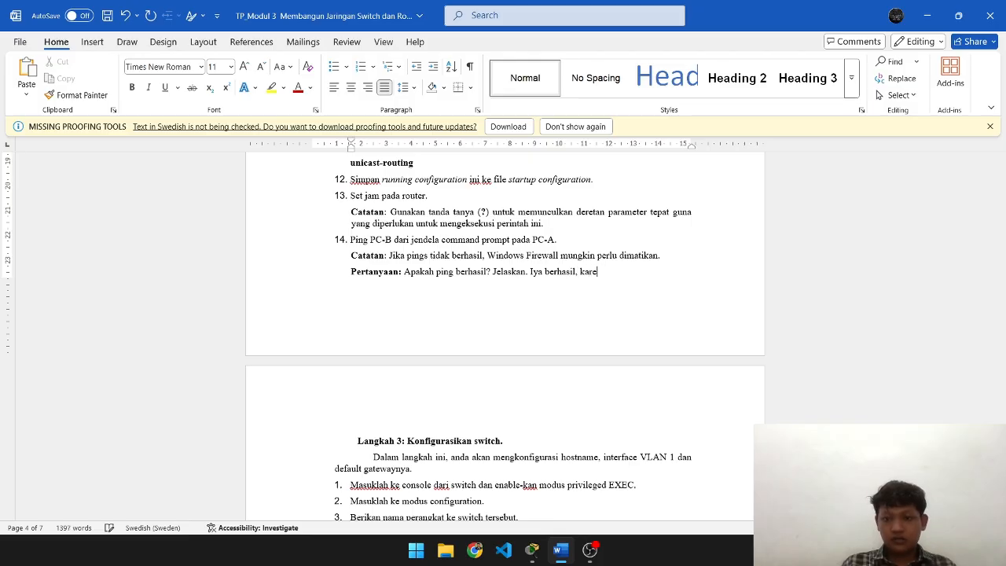
pyautogui.write('na saya sudah me')
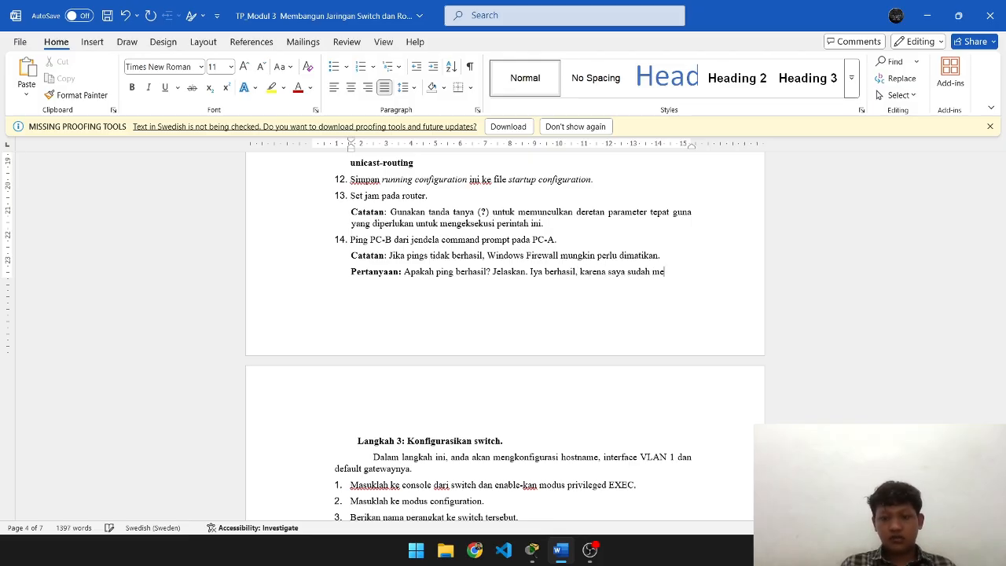
pyautogui.write('nambhak')
pyautogui.press('BackSpace')
pyautogui.press('BackSpace')
pyautogui.press('BackSpace')
pyautogui.write('ahkan konfi')
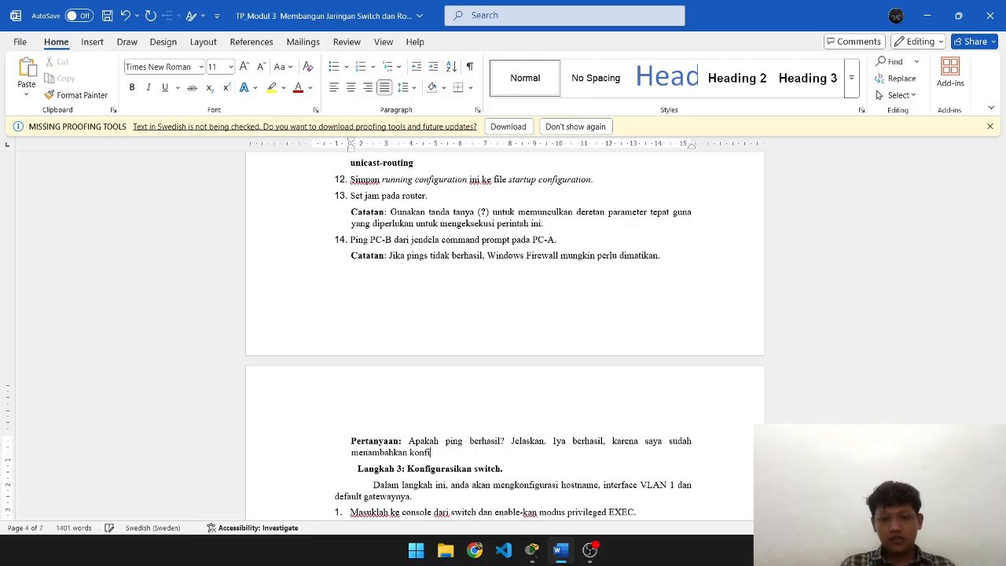
pyautogui.write('gurasi terhadap routernya.')
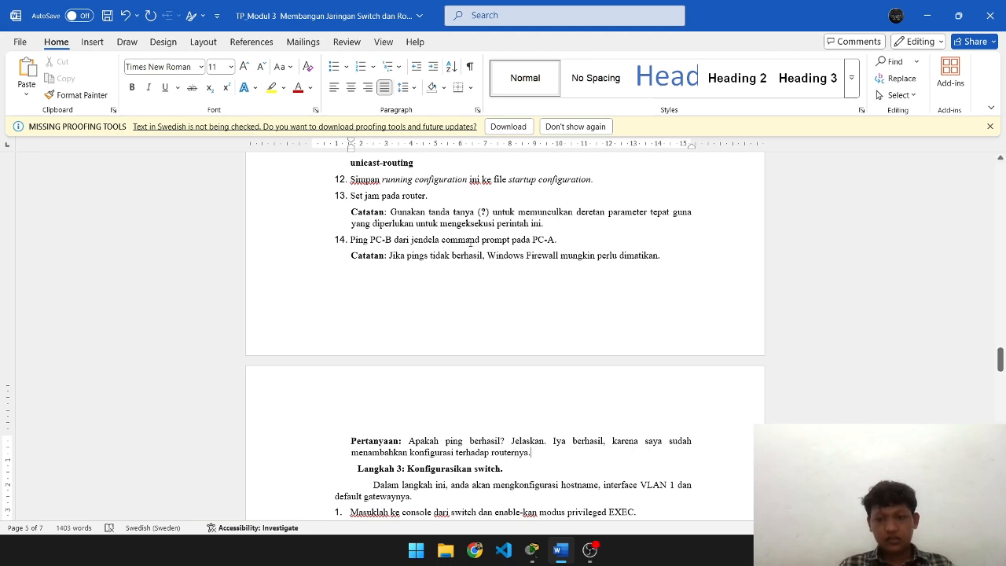
# - Scroll the worksheet down to Latihan 3 and return to the Packet Tracer topology
pyautogui.scroll(-4, 470, 242)
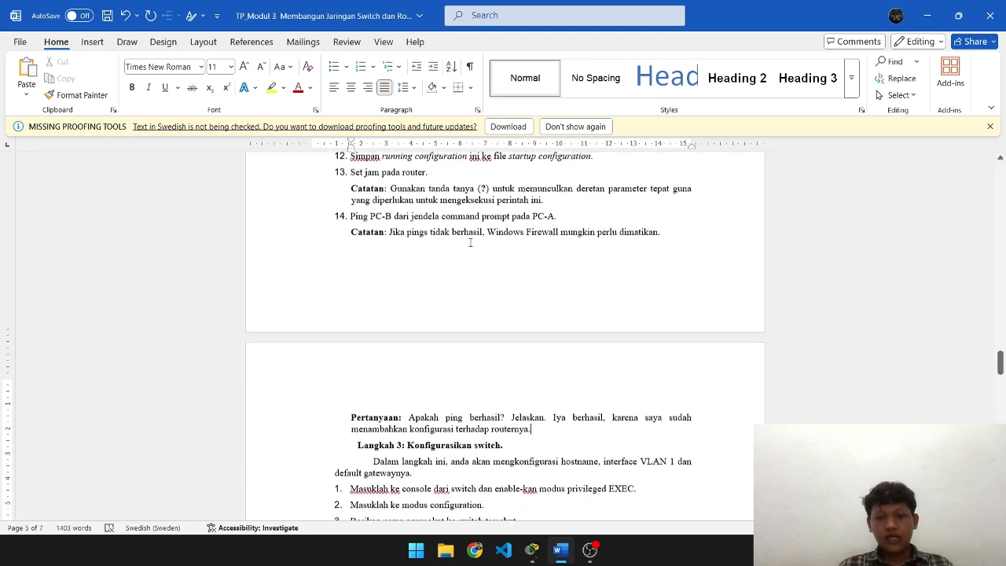
pyautogui.scroll(-1, 470, 242)
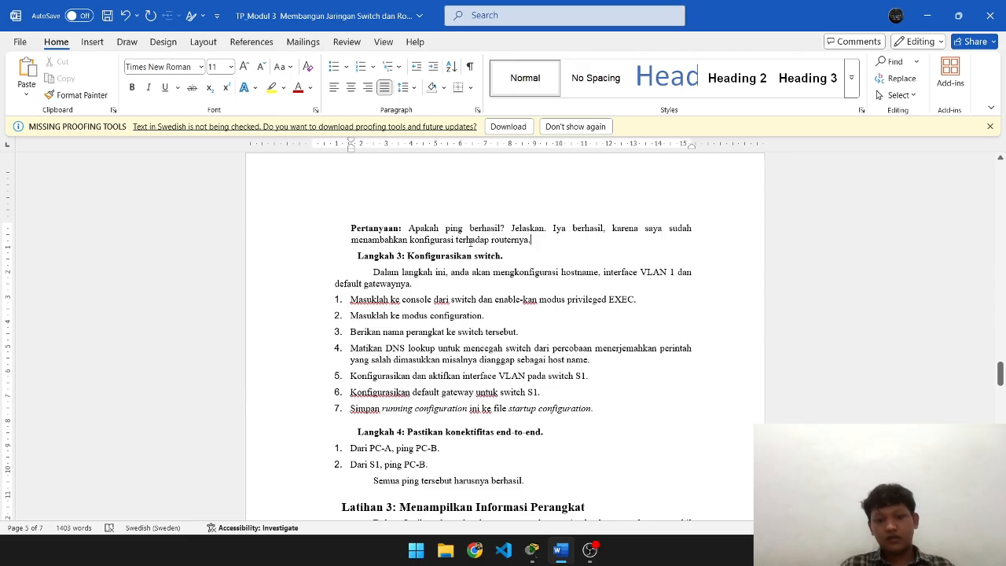
pyautogui.scroll(-2, 470, 242)
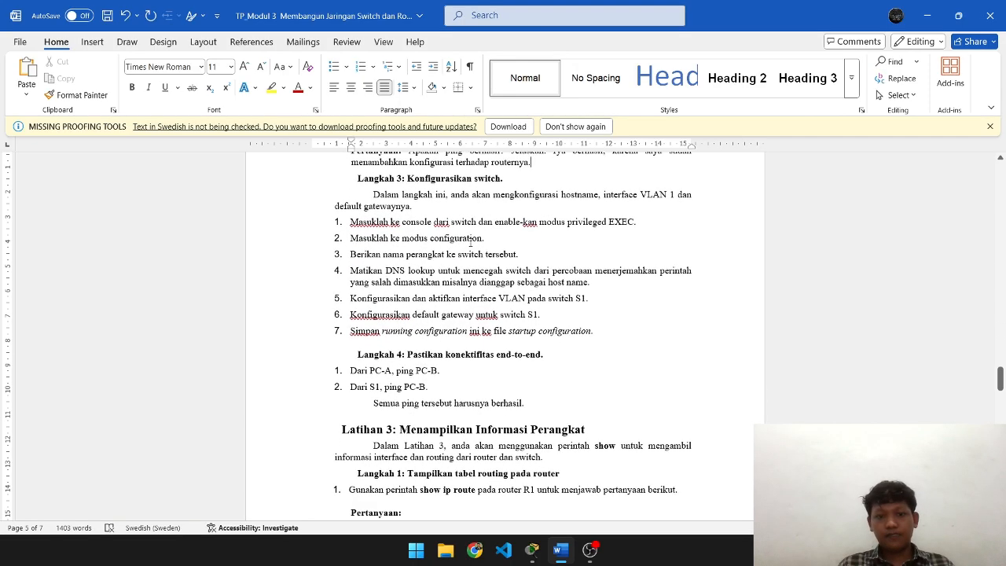
pyautogui.scroll(-1, 470, 242)
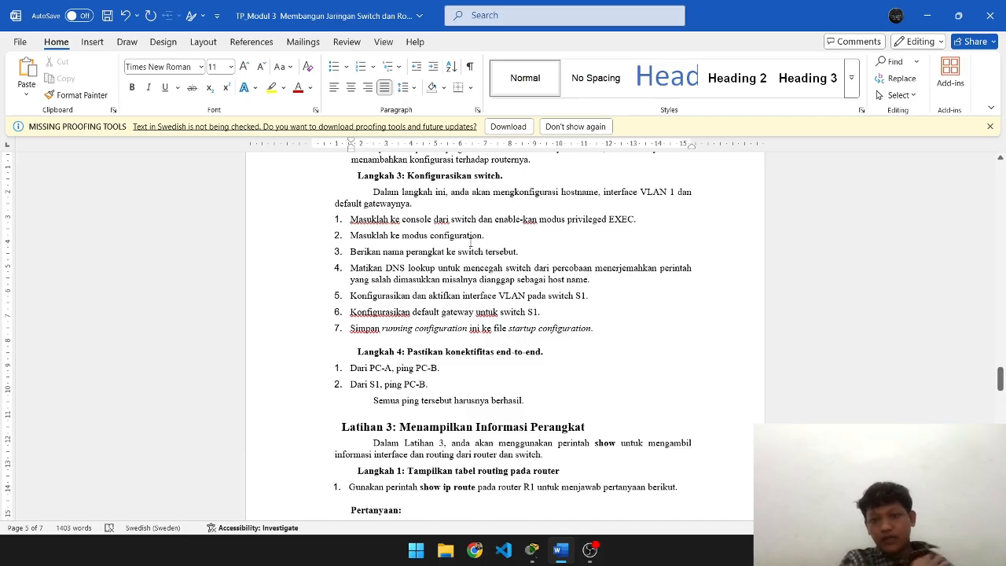
pyautogui.hotkey('alt', 'Tab')
pyautogui.press('Tab')
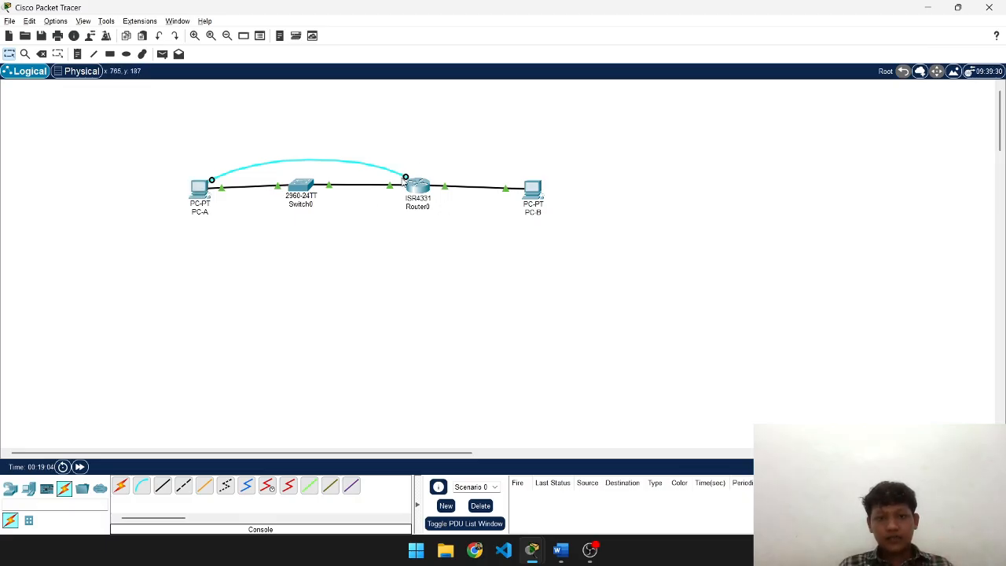
# - Move the console cable's end from Router0 to Switch0's Console port
pyautogui.moveTo(406, 174); pyautogui.dragTo(302, 187)
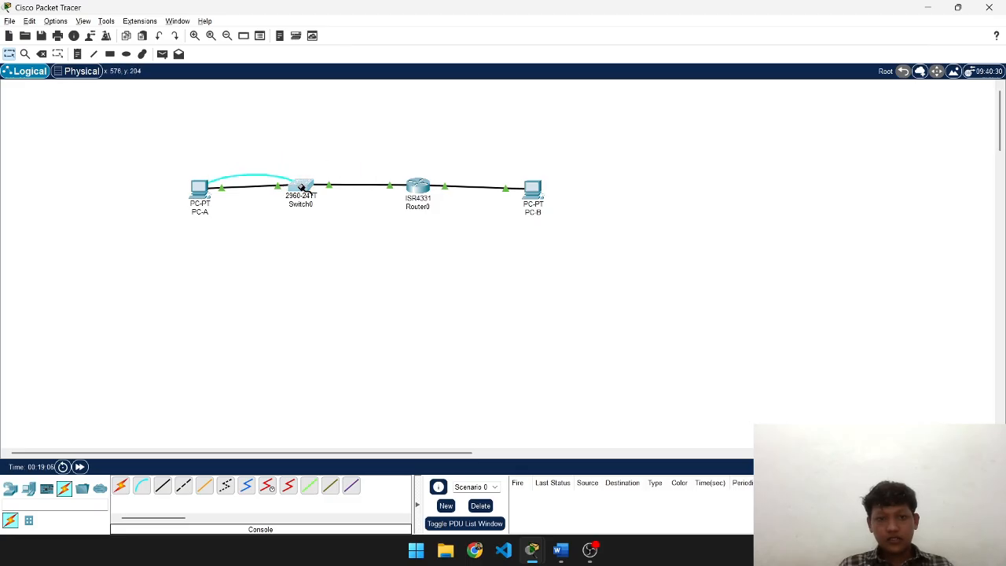
pyautogui.click(302, 187)
pyautogui.click(341, 194)
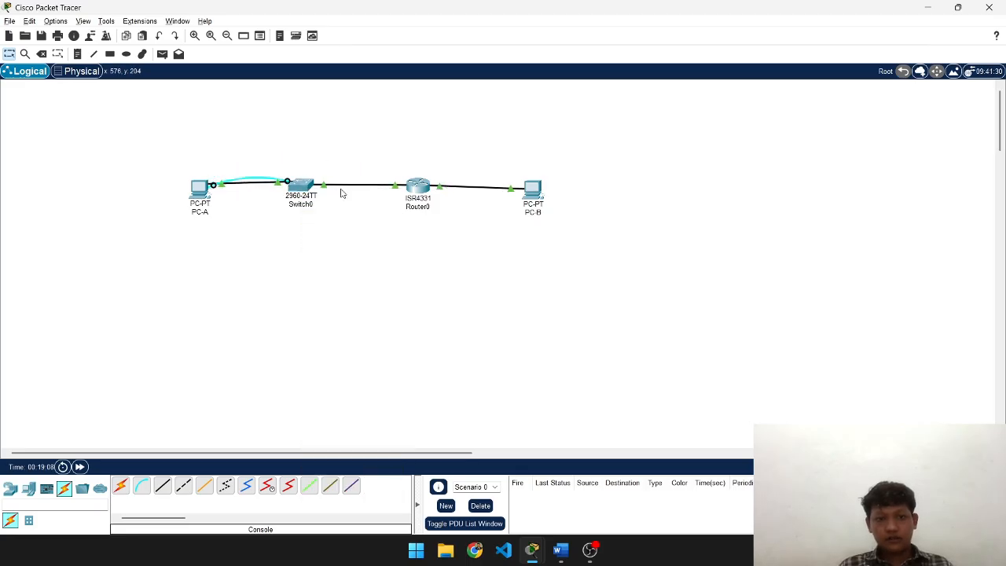
pyautogui.click(197, 191)
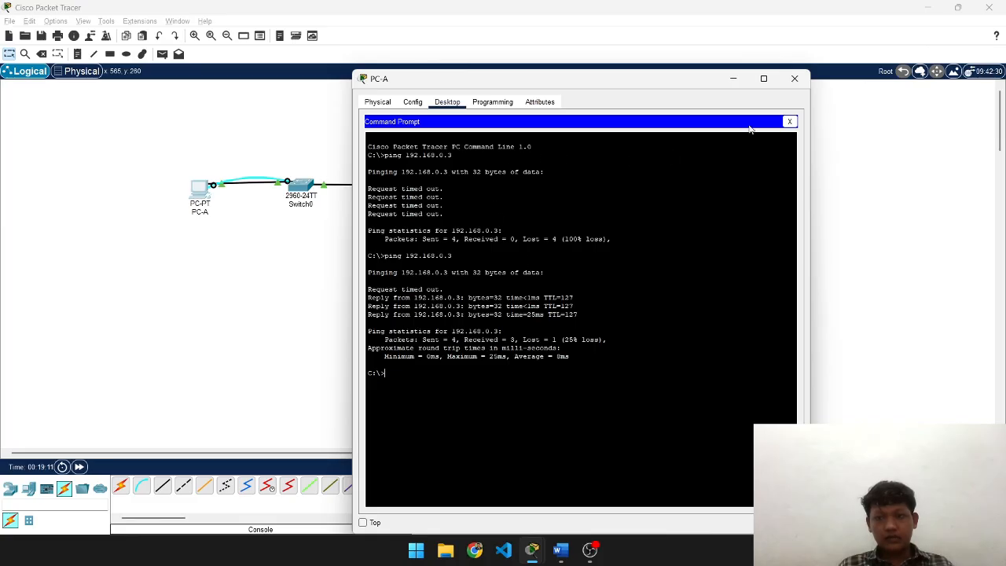
pyautogui.click(794, 79)
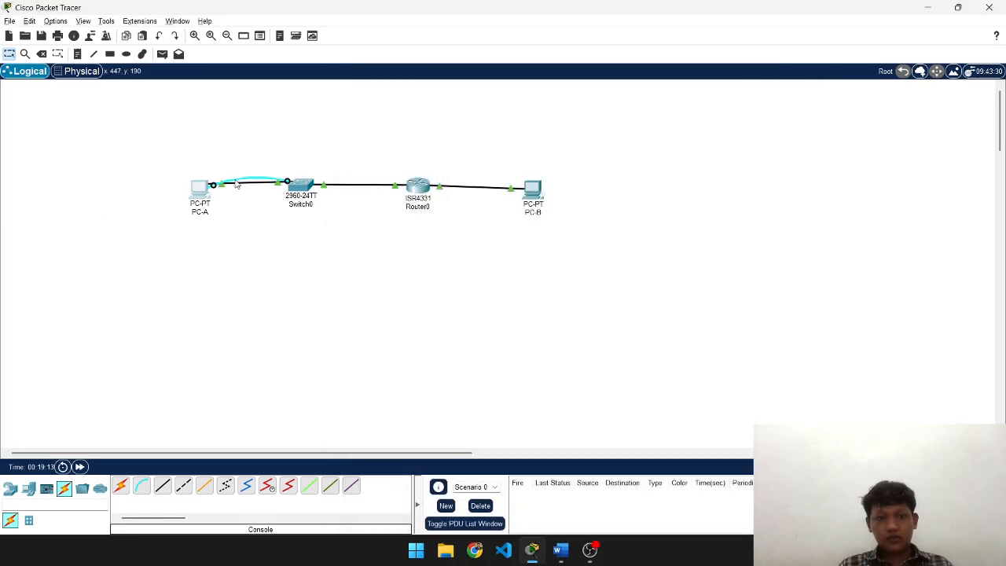
# - Open PC-A's Terminal with default settings to reach the switch console
pyautogui.click(199, 191)
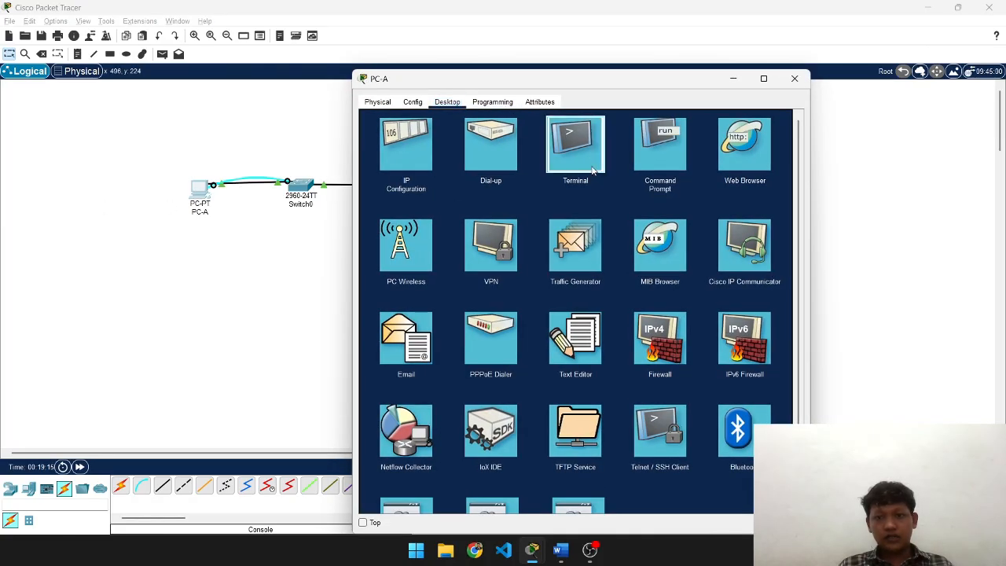
pyautogui.click(564, 143)
pyautogui.click(766, 227)
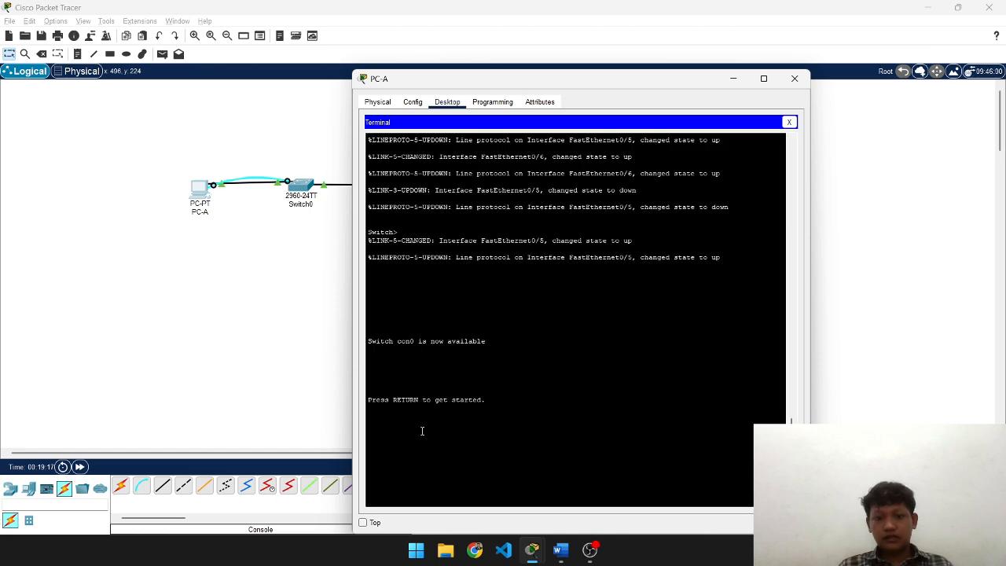
pyautogui.press('Return')
pyautogui.press('Return')
pyautogui.moveTo(639, 79); pyautogui.dragTo(657, 64)
pyautogui.hotkey('alt', 'Tab')
pyautogui.hotkey('alt', 'Tab')
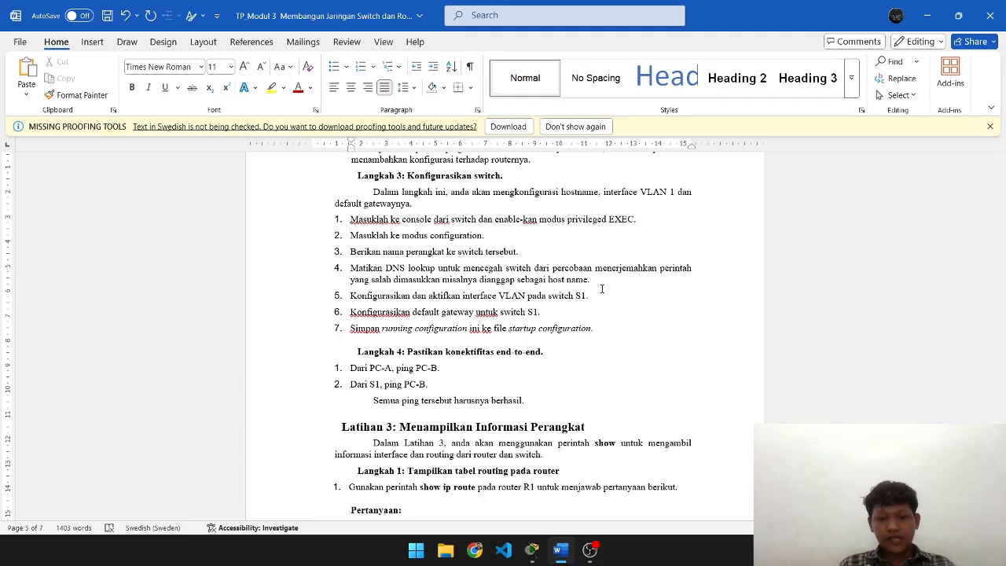
pyautogui.hotkey('alt', 'Tab')
# - Enter privileged and global configuration mode and set the switch hostname to S1
pyautogui.write('con')
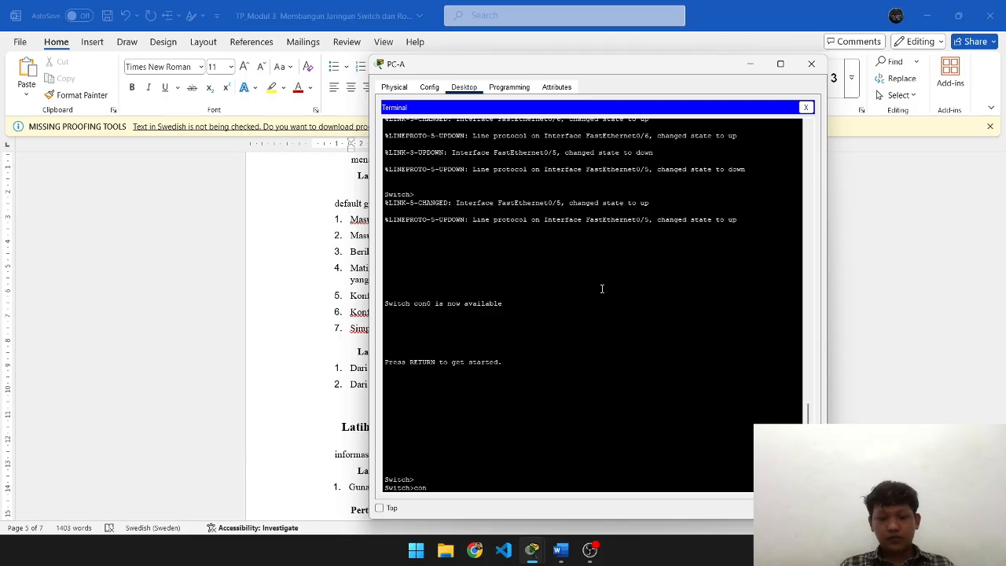
pyautogui.press('BackSpace')
pyautogui.press('BackSpace')
pyautogui.press('BackSpace')
pyautogui.press('BackSpace')
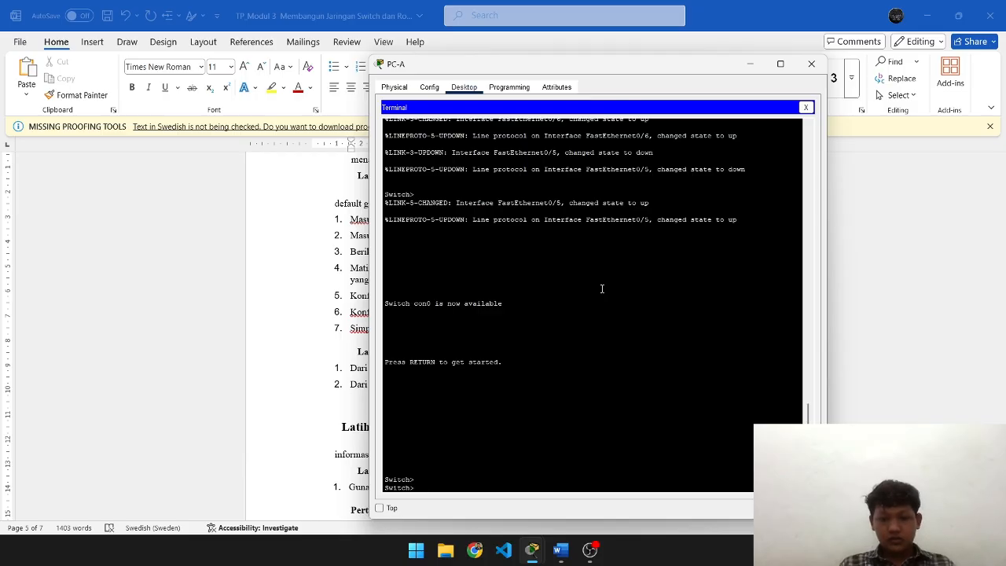
pyautogui.write('ena')
pyautogui.press('BackSpace')
pyautogui.press('Return')
pyautogui.write('con')
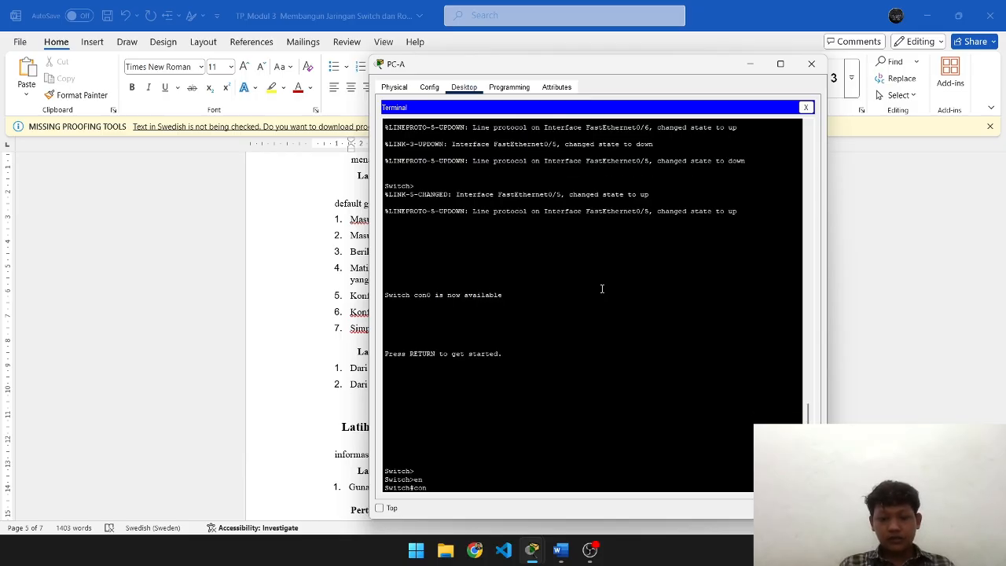
pyautogui.write('f t')
pyautogui.press('Return')
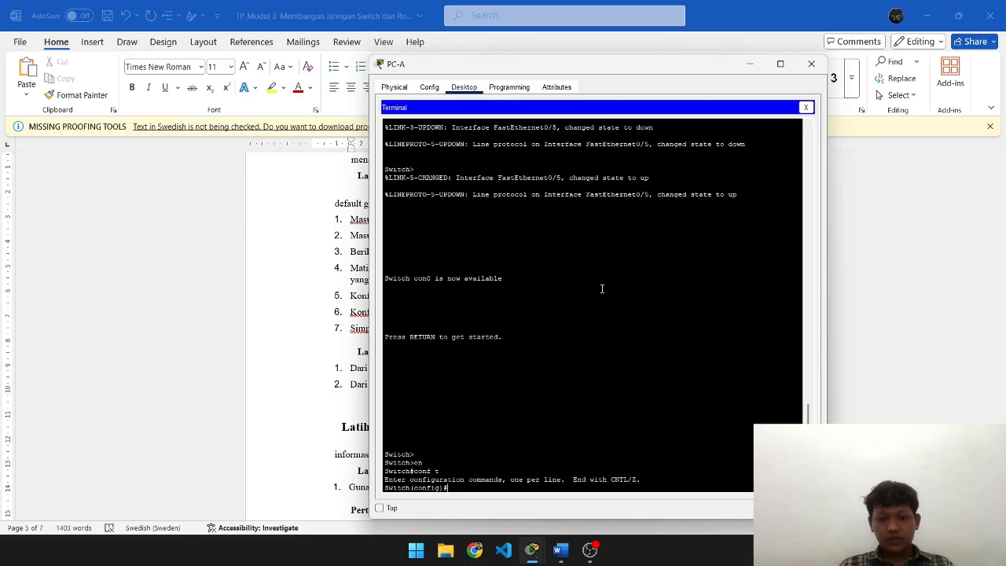
pyautogui.write('hostname S')
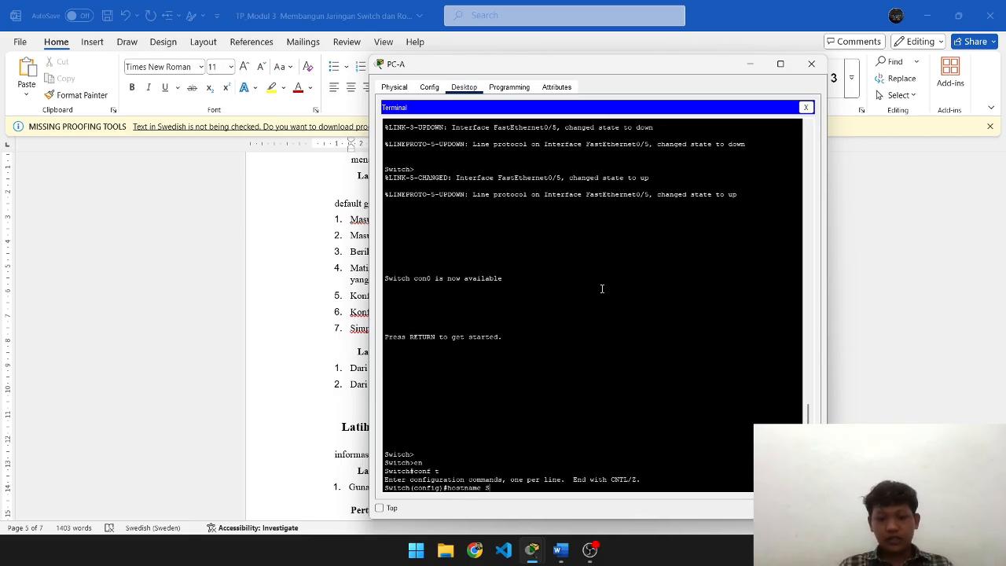
pyautogui.write('1')
pyautogui.press('Return')
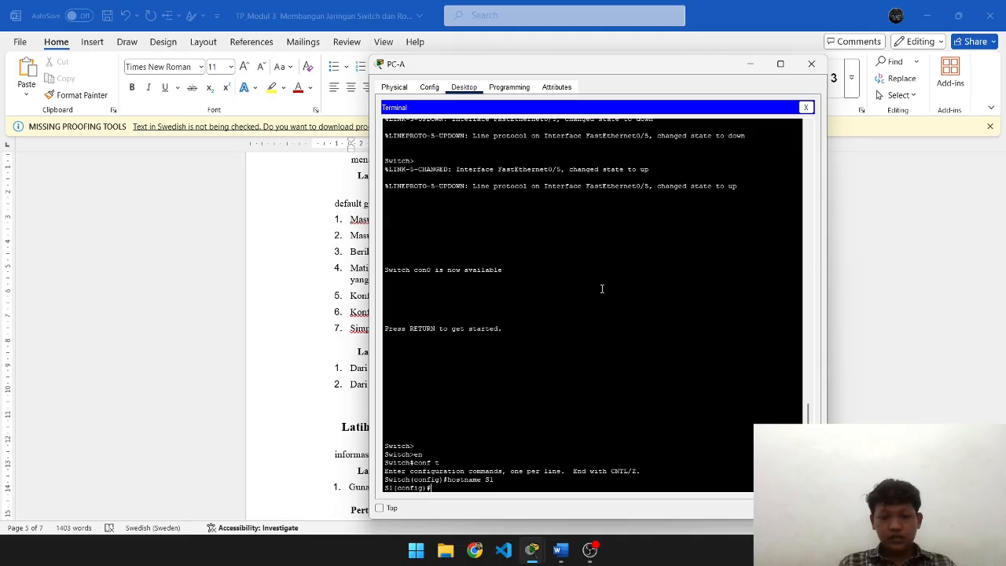
# - Disable DNS lookup on S1 with 'no ip domain-lookup'
pyautogui.hotkey('alt', 'Tab')
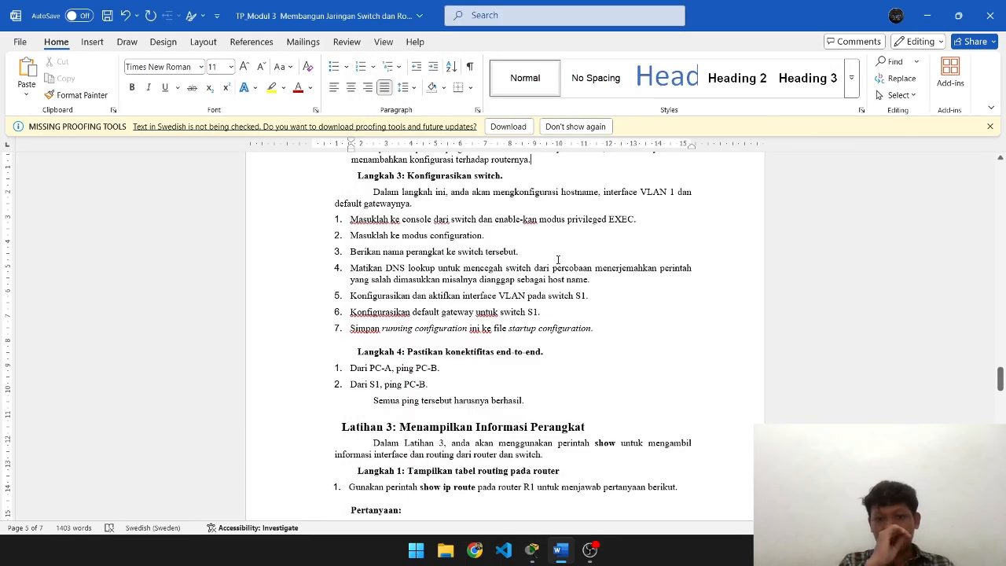
pyautogui.hotkey('alt', 'Tab')
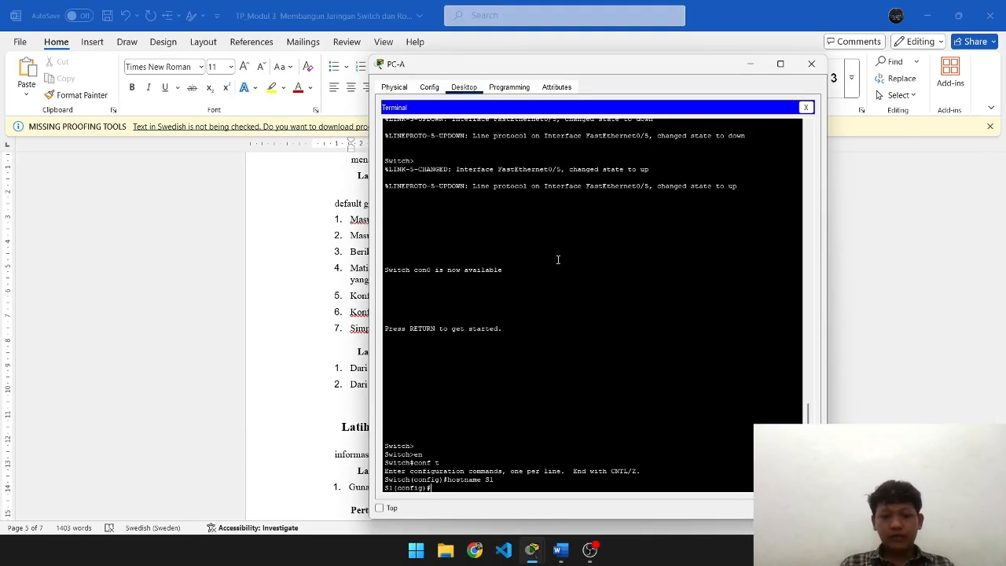
pyautogui.hotkey('alt', 'Tab')
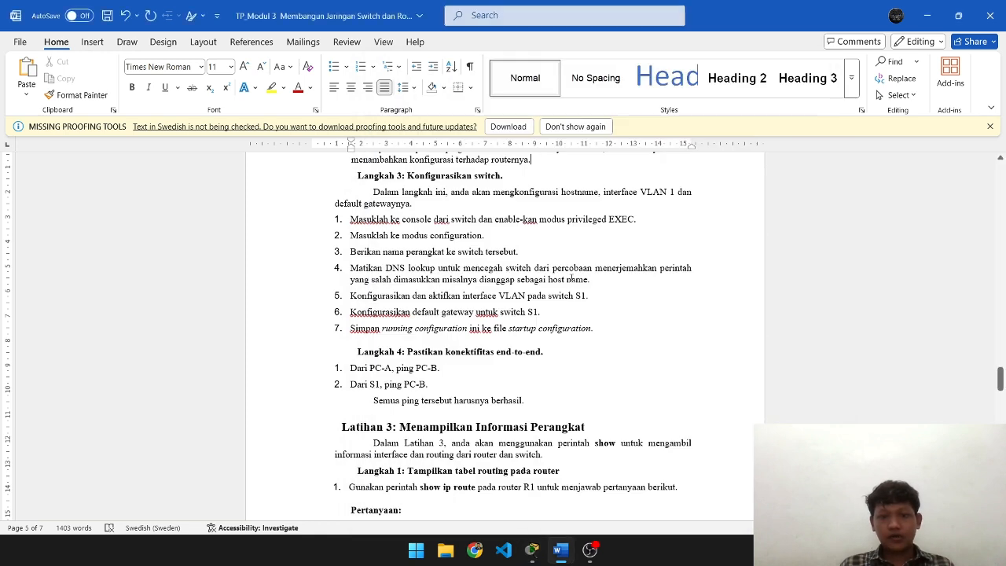
pyautogui.hotkey('alt', 'Tab')
pyautogui.write('no')
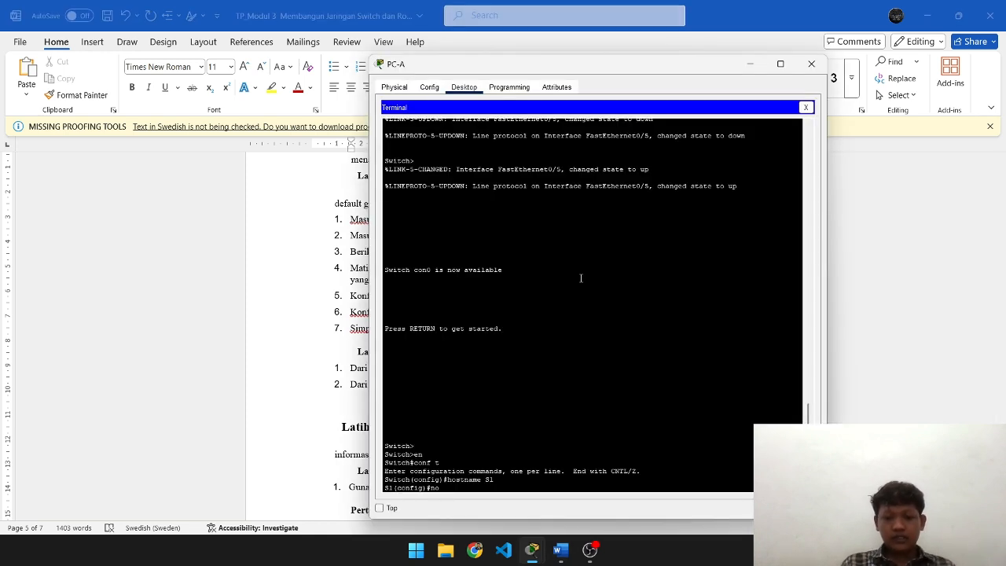
pyautogui.write(' ip dom')
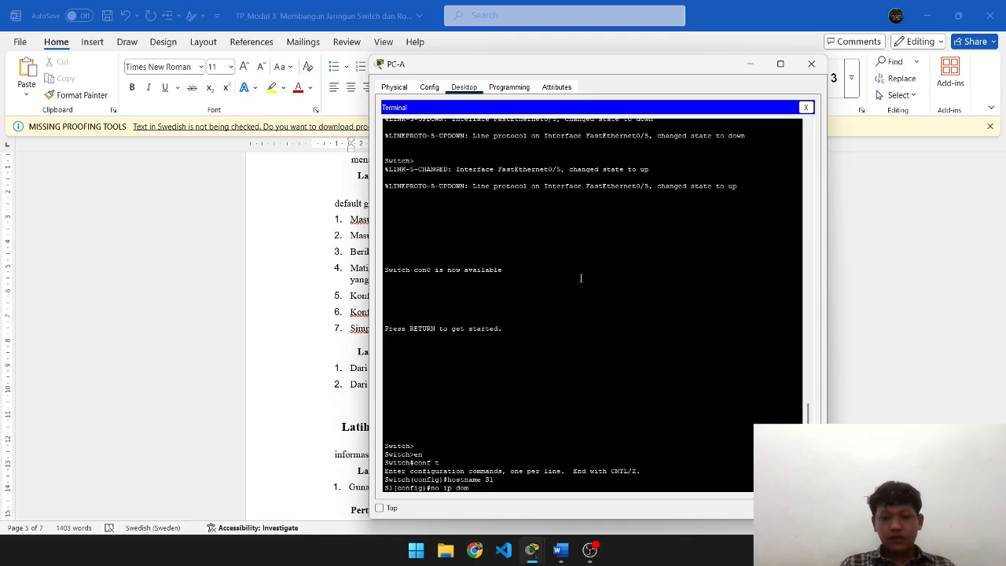
pyautogui.write('ain-look')
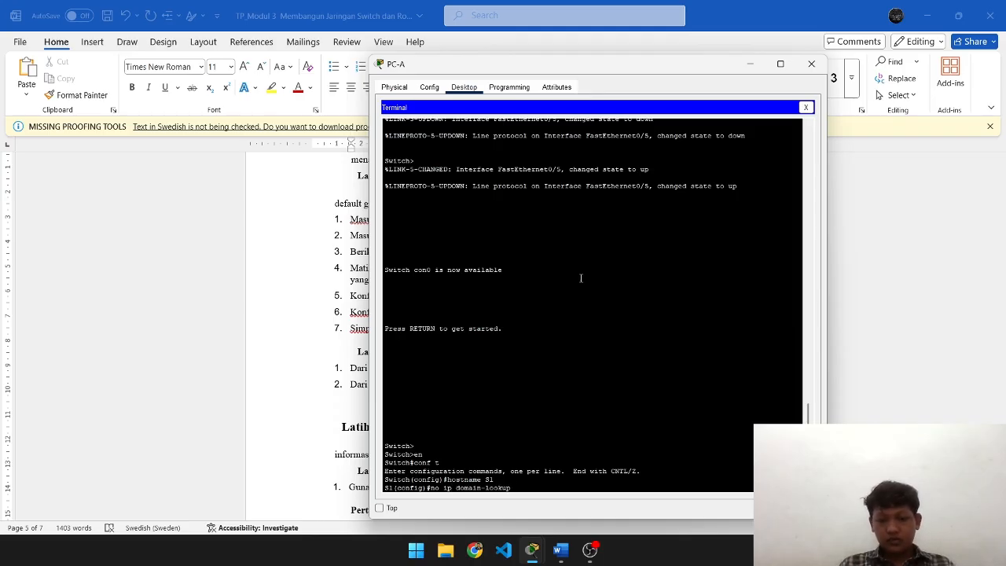
pyautogui.write('up')
pyautogui.press('Return')
pyautogui.hotkey('alt', 'Tab')
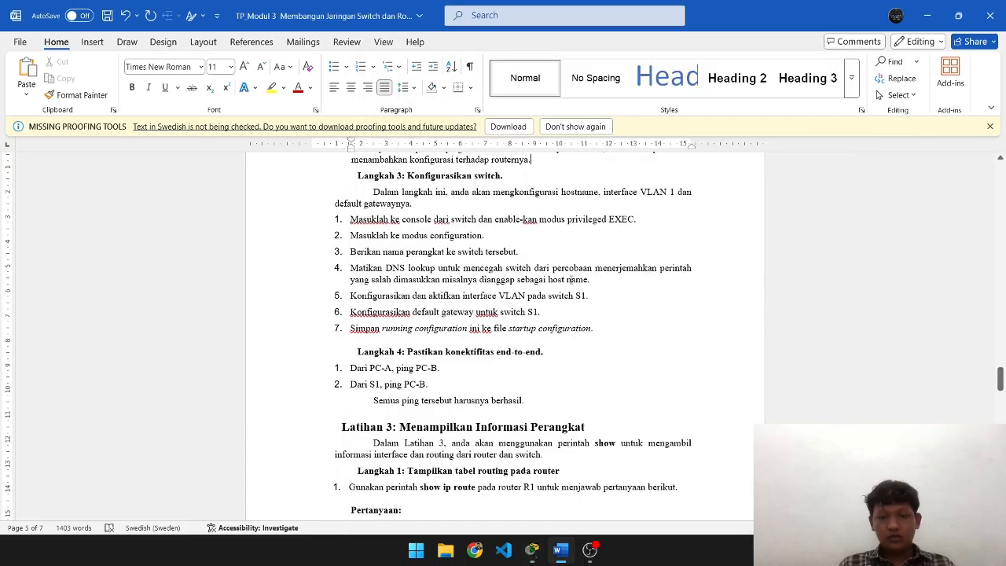
pyautogui.scroll(-1, 526, 309)
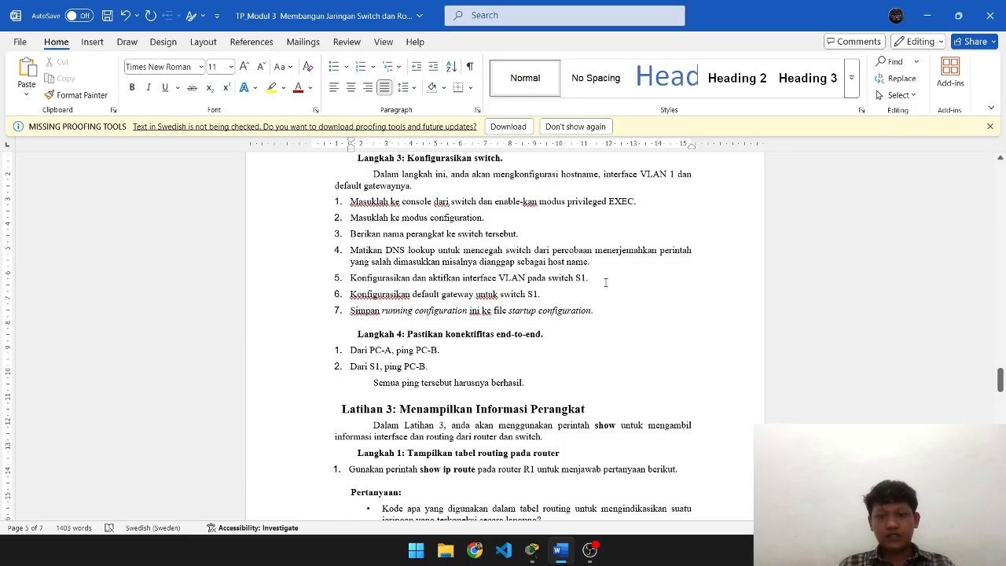
pyautogui.hotkey('alt', 'Tab')
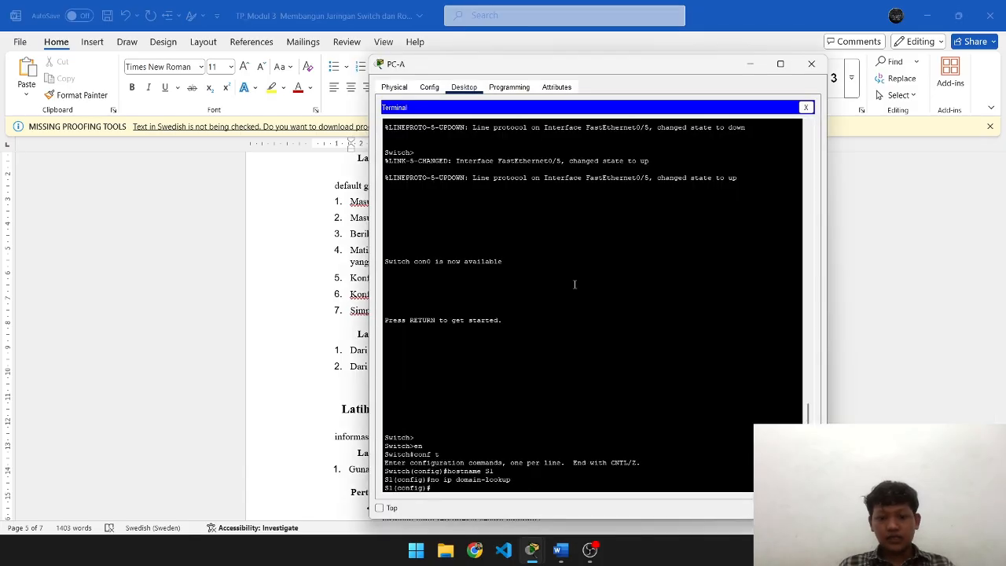
# - Enter S1's interface configuration mode after checking the addressing table in Word
pyautogui.write('interface')
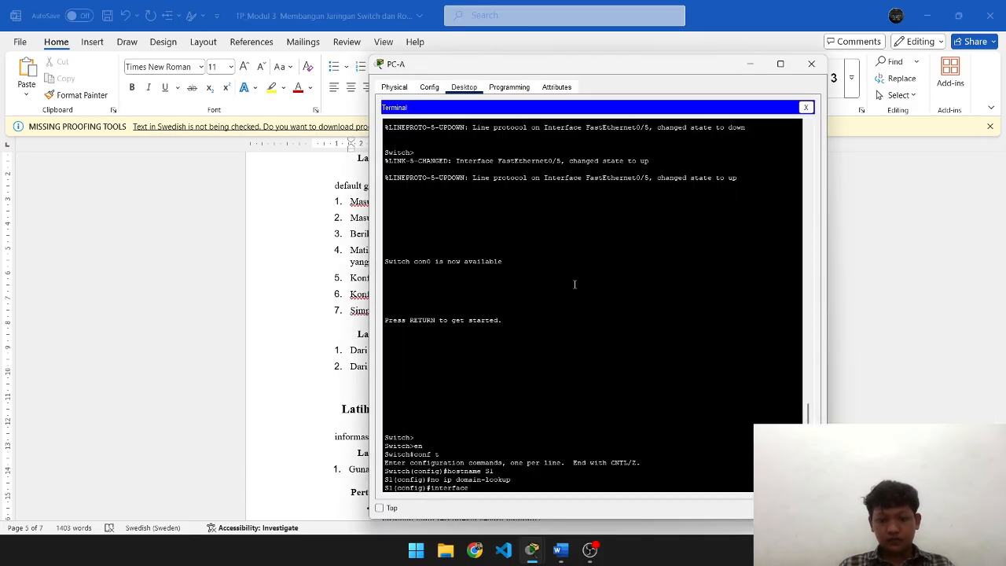
pyautogui.hotkey('alt', 'Tab')
pyautogui.scroll(15, 574, 284)
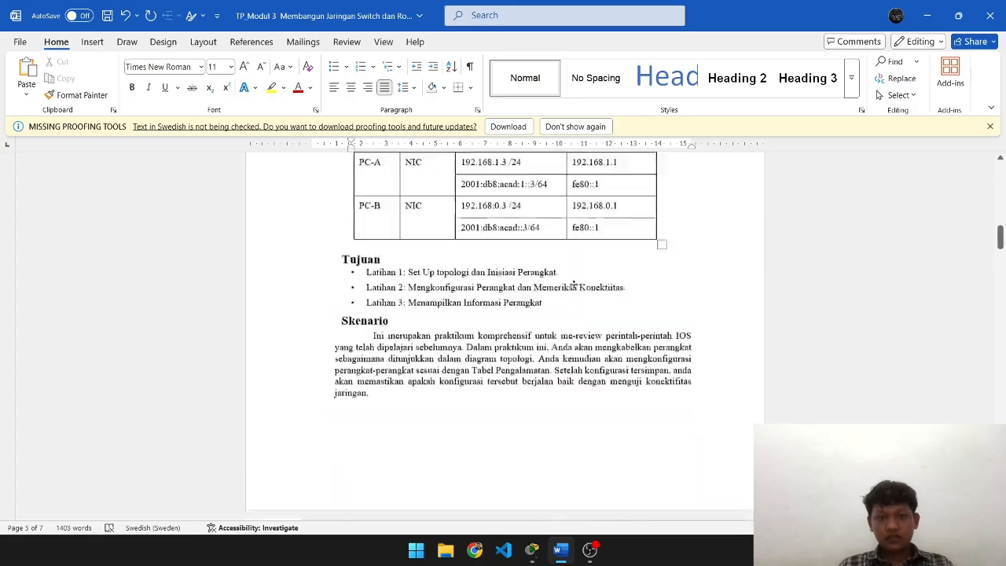
pyautogui.scroll(-2, 574, 284)
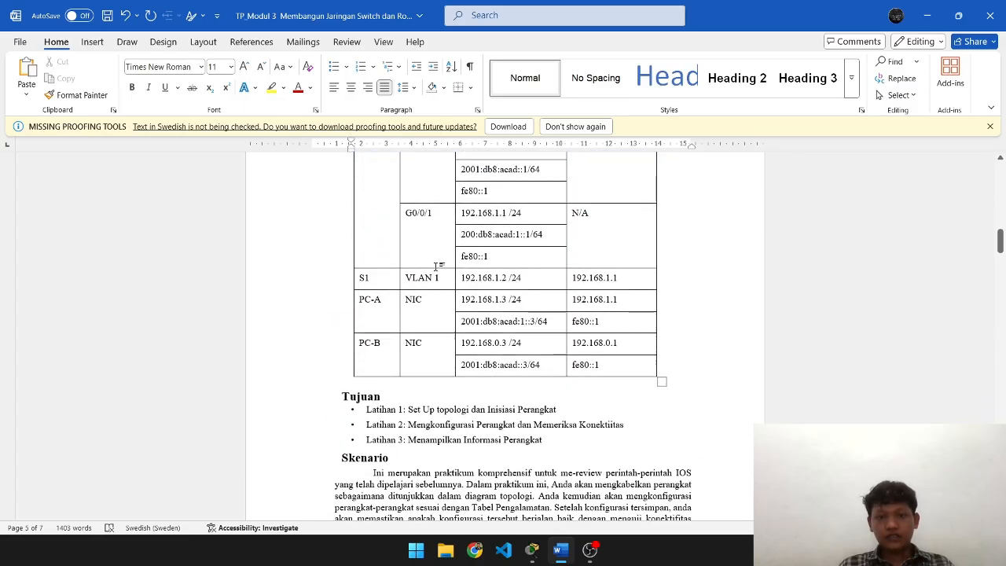
pyautogui.scroll(4, 437, 265)
pyautogui.scroll(-3, 437, 265)
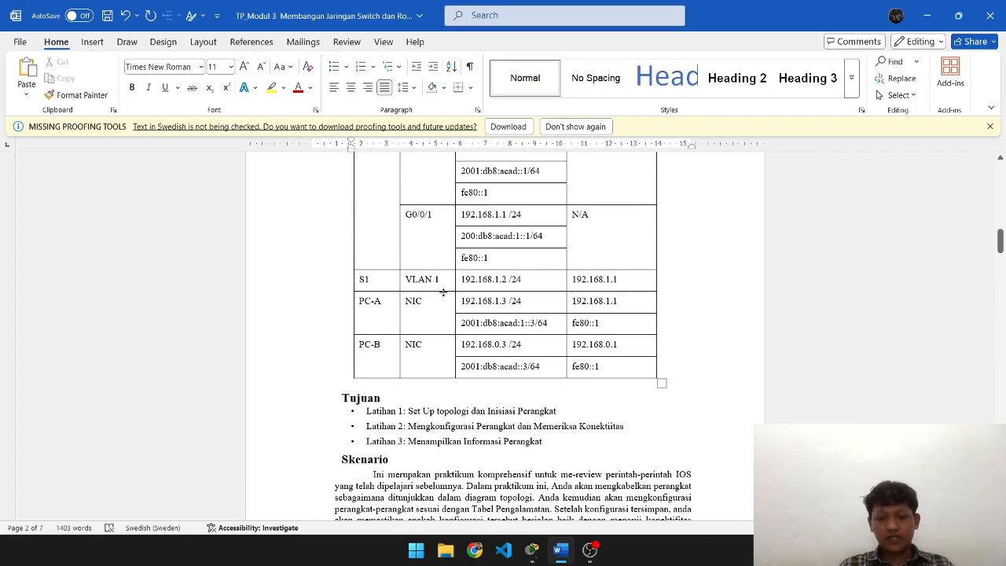
pyautogui.hotkey('alt', 'Tab')
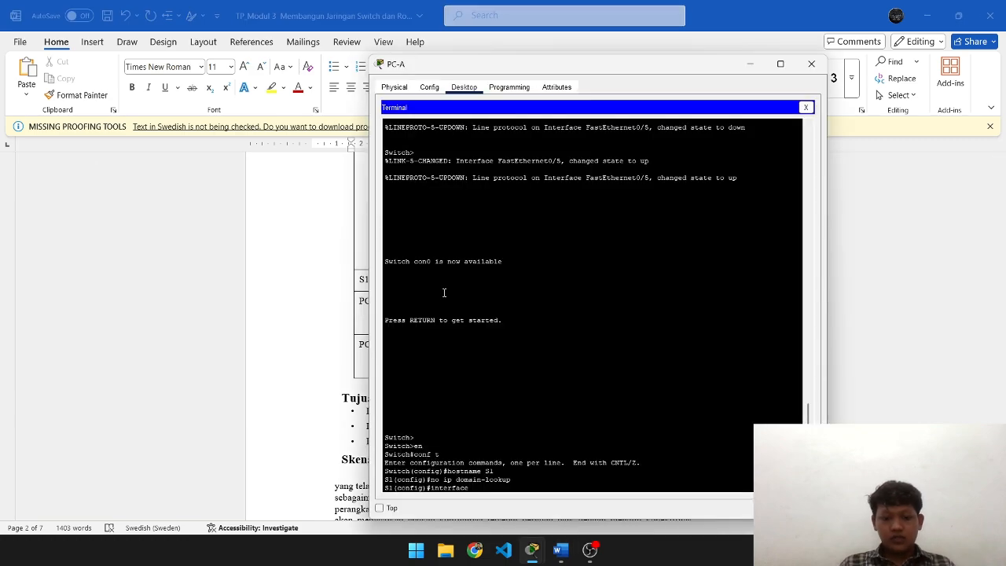
pyautogui.write('fa0/1')
pyautogui.press('Return')
# - Assign the interface IP address 192.168.1.2 with mask 255.255.255.0
pyautogui.hotkey('alt', 'Tab')
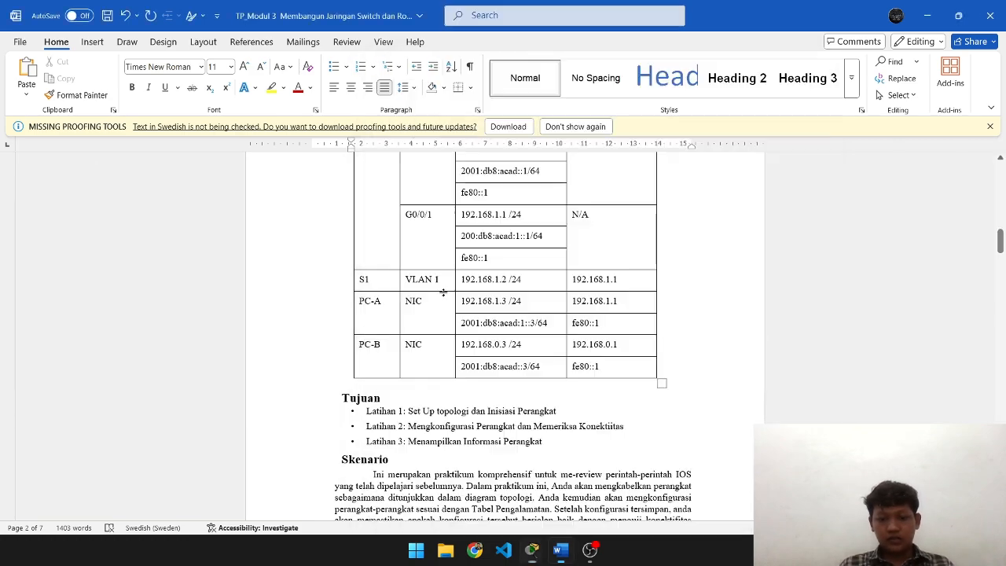
pyautogui.scroll(-15, 659, 332)
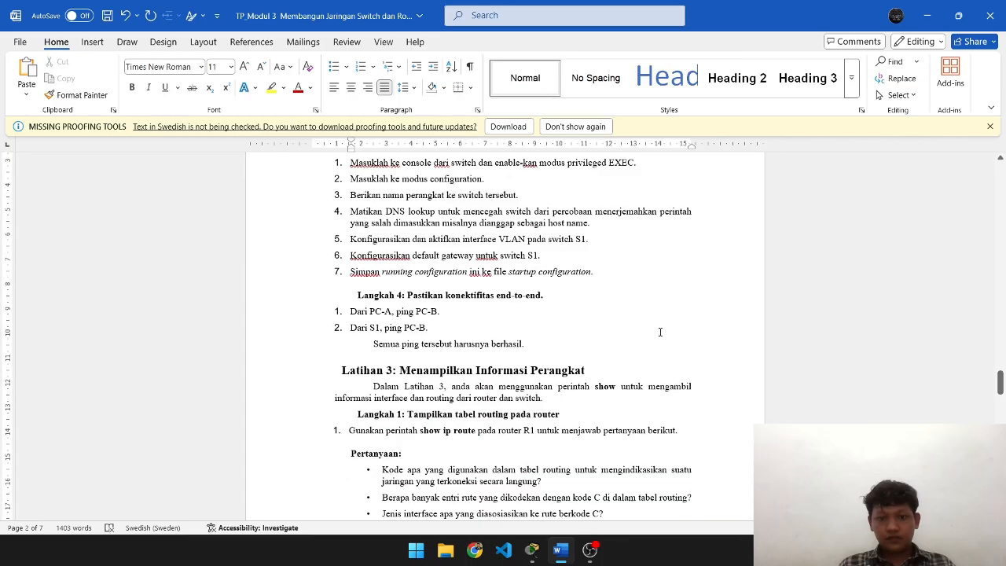
pyautogui.scroll(3, 660, 332)
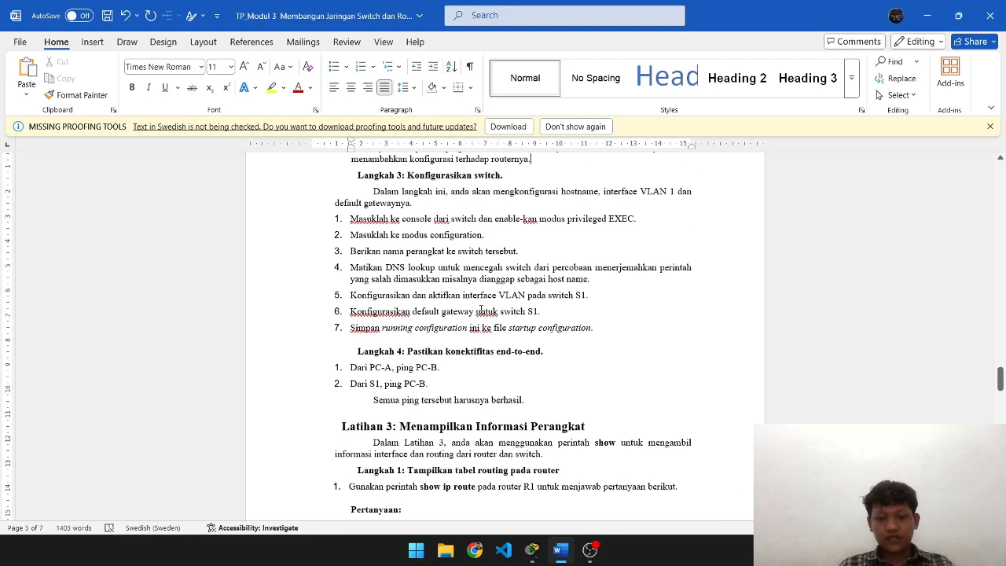
pyautogui.hotkey('alt', 'Tab')
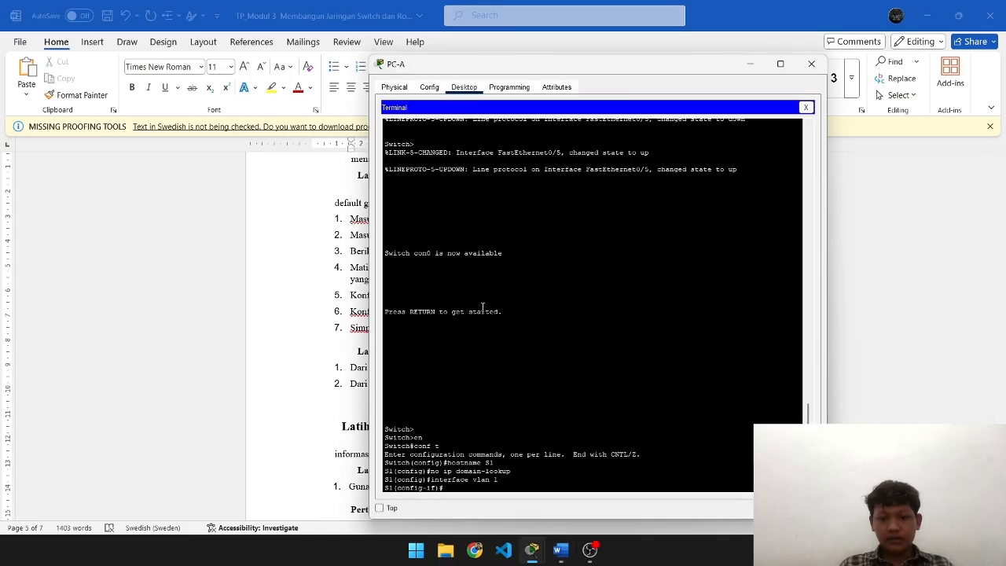
pyautogui.write('ip addres')
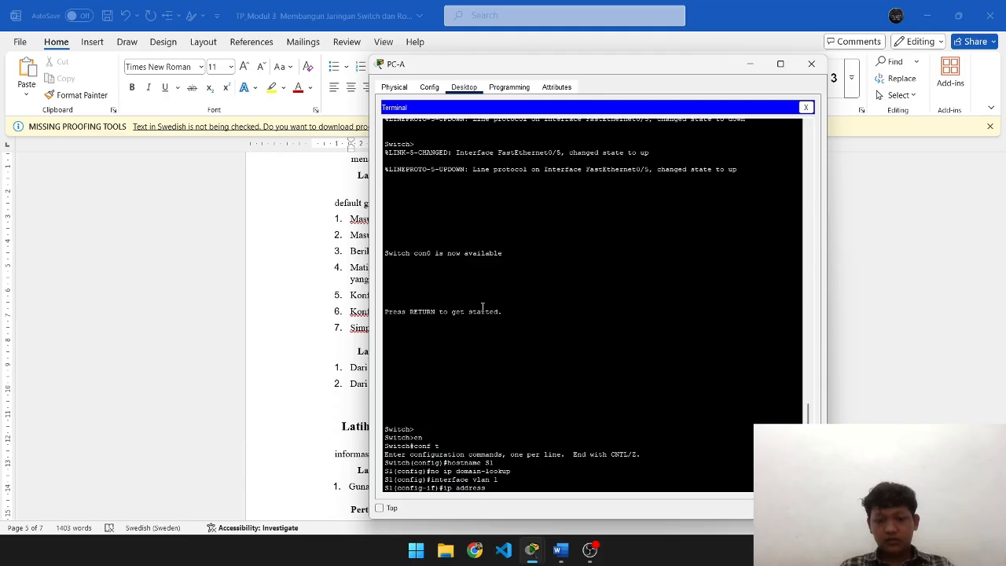
pyautogui.write('s')
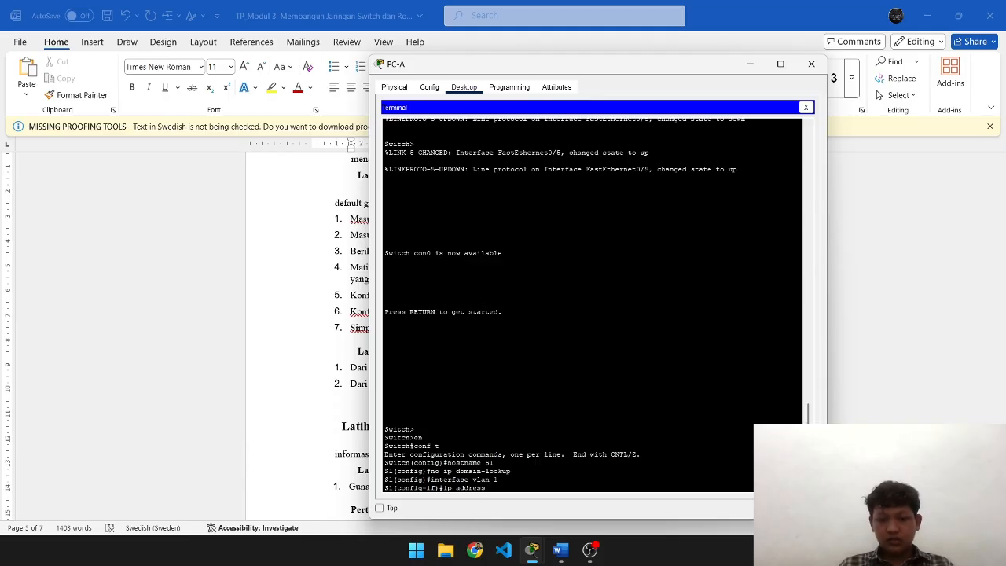
pyautogui.write(' 192.168.1.2')
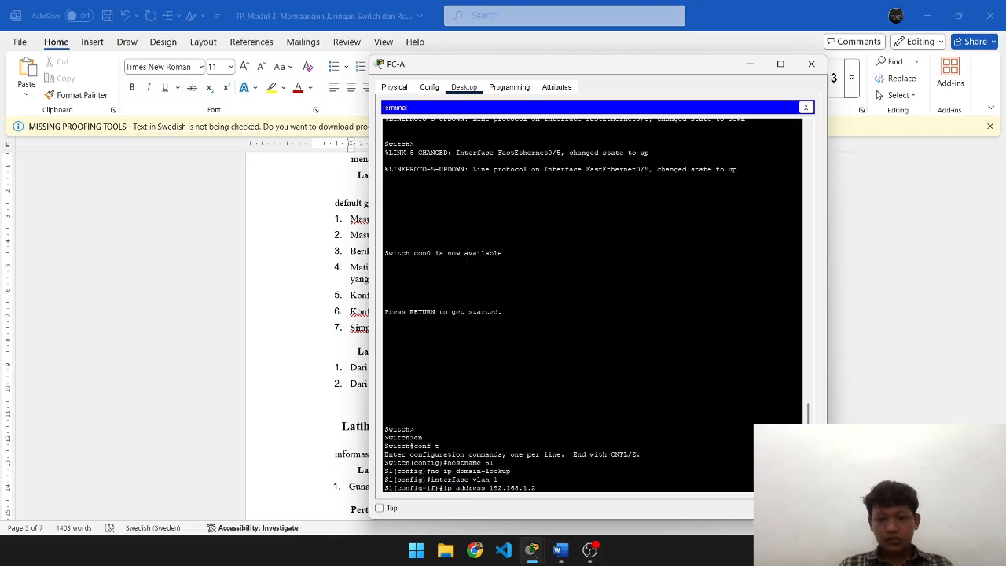
pyautogui.hotkey('alt', 'Tab')
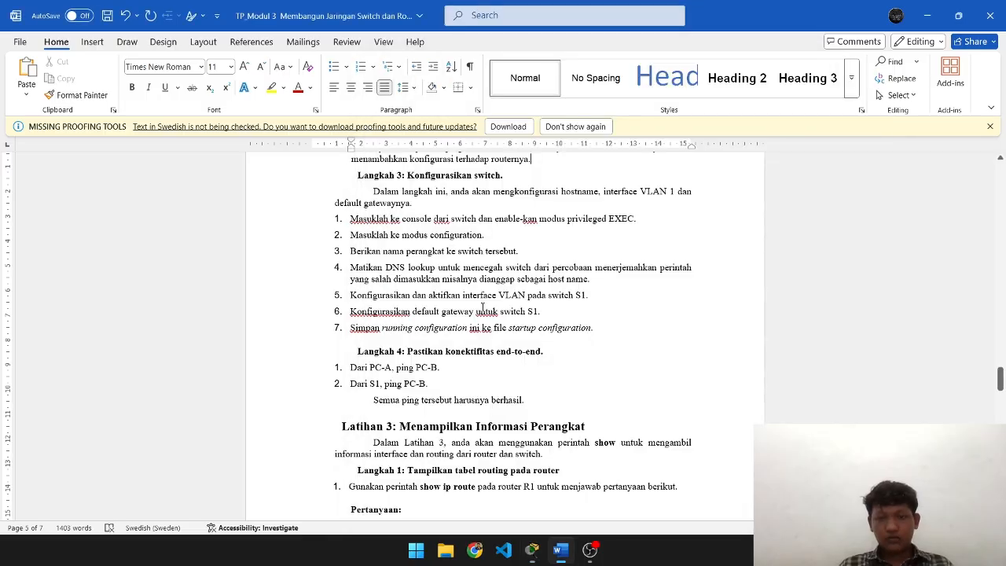
pyautogui.scroll(20, 482, 308)
pyautogui.scroll(-4, 482, 307)
pyautogui.scroll(2, 482, 307)
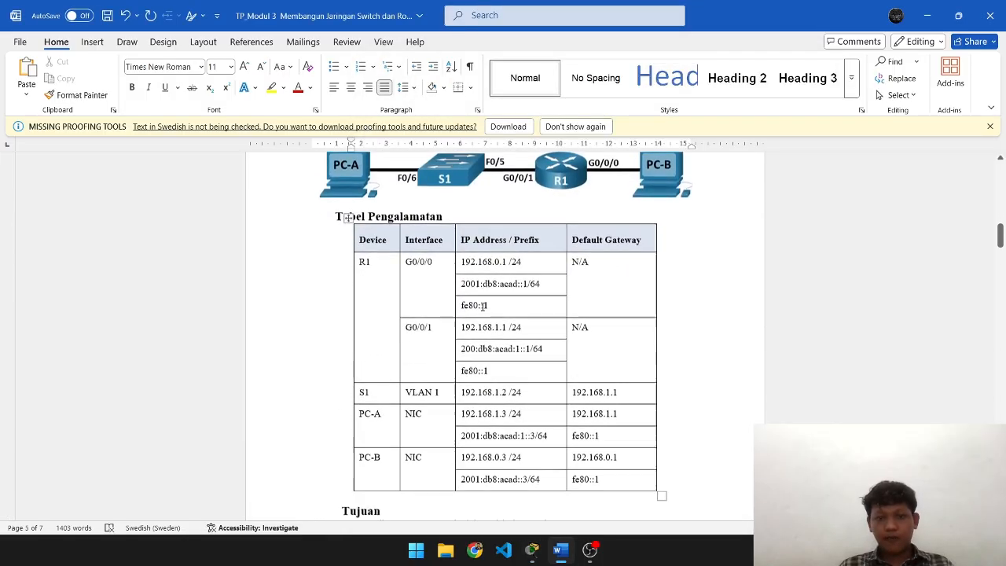
pyautogui.scroll(-2, 483, 308)
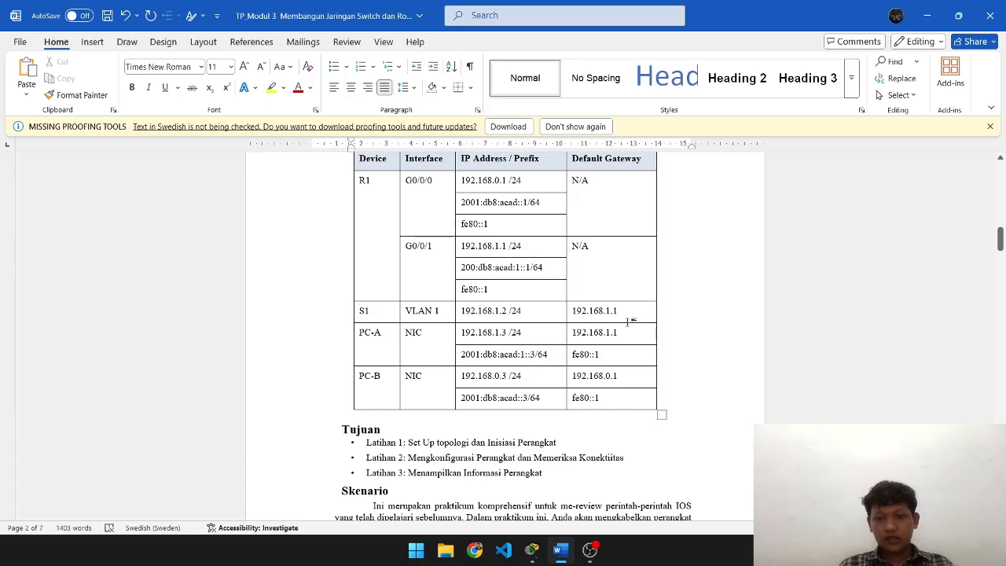
pyautogui.hotkey('alt', 'Tab')
pyautogui.write('25')
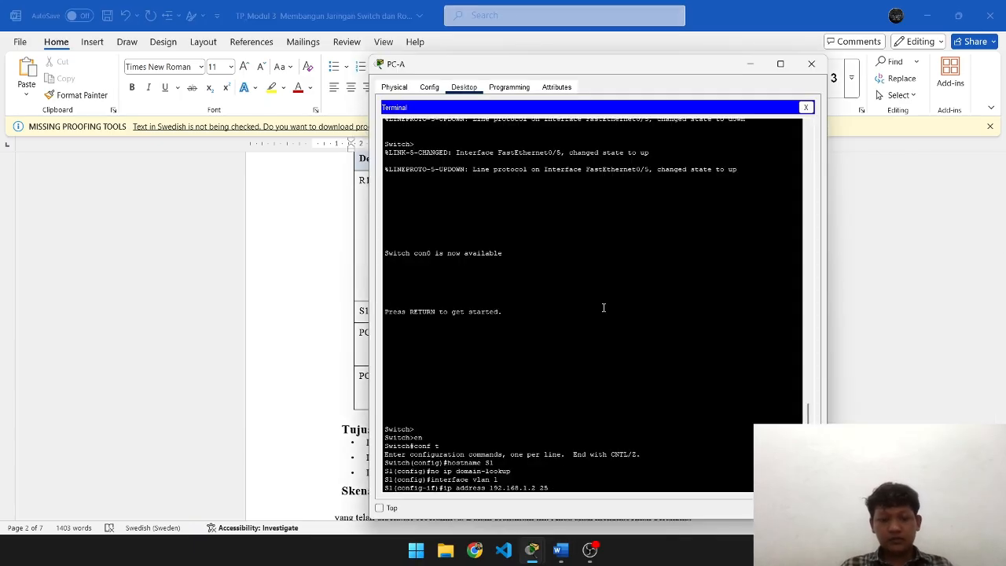
pyautogui.write('5.255.255.0')
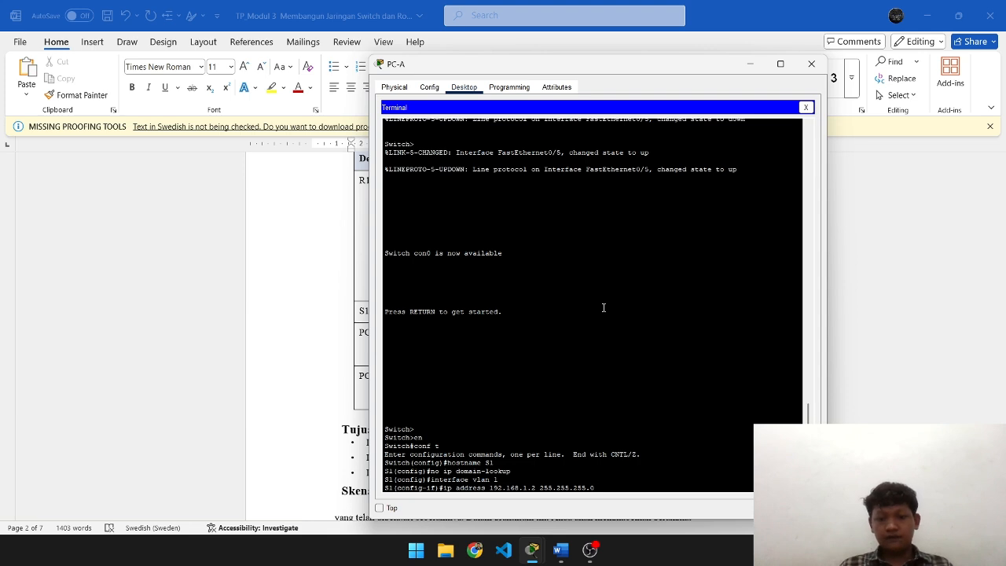
pyautogui.press('Return')
# - Enable the interface with no shutdown and exit to global configuration
pyautogui.write('no sh')
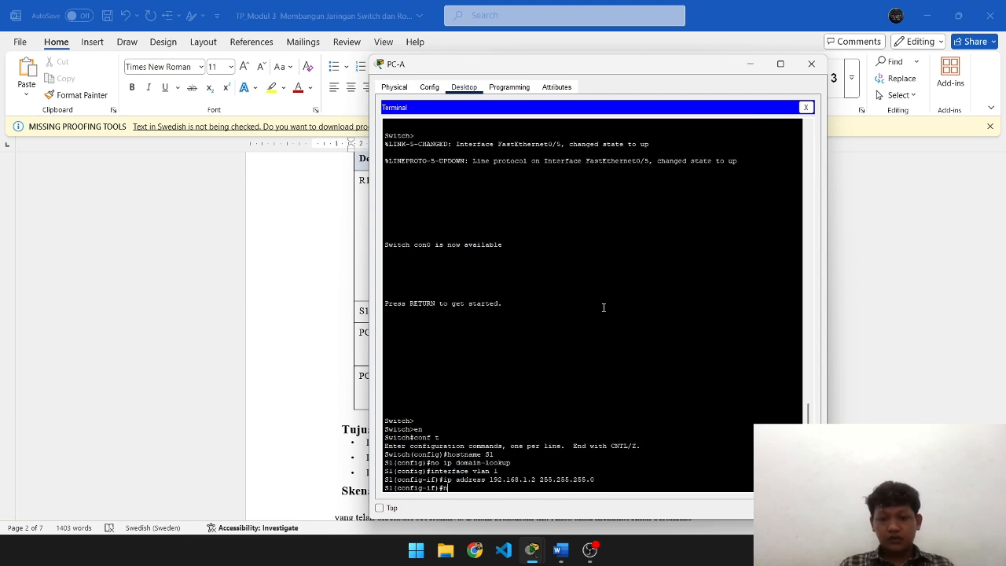
pyautogui.press('Return')
pyautogui.press('Return')
pyautogui.write('exit')
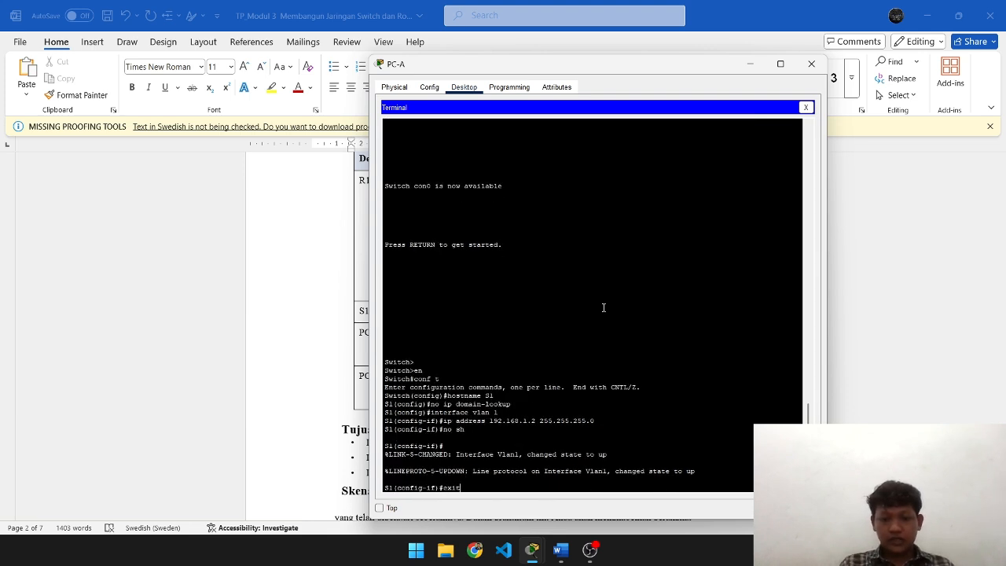
pyautogui.press('Return')
# - Enter the default gateway command for 192.168.1.1 on S1, which returns an invalid-input error
pyautogui.hotkey('alt', 'Tab')
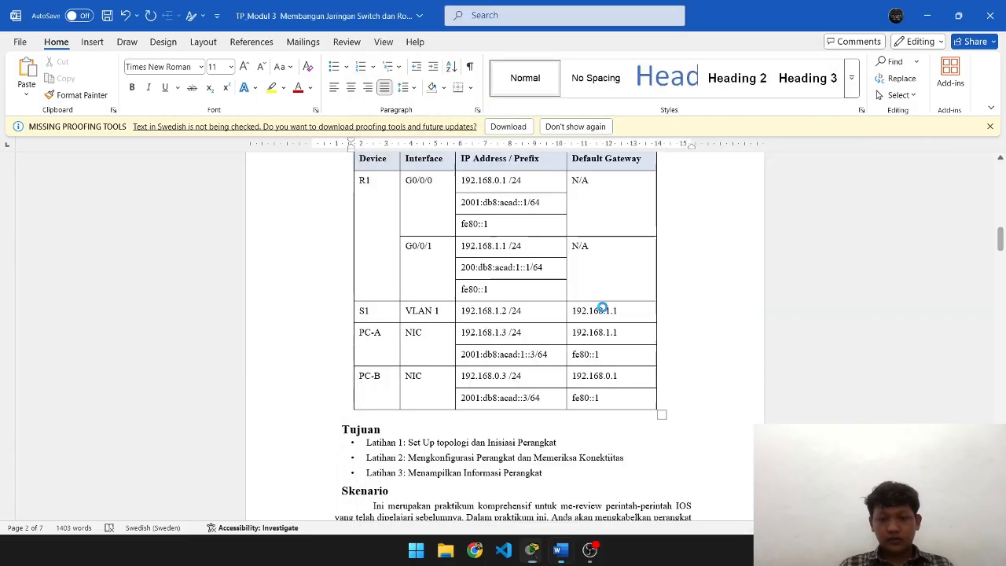
pyautogui.hotkey('alt', 'Tab')
pyautogui.hotkey('alt', 'Tab')
pyautogui.scroll(-5, 604, 307)
pyautogui.scroll(-15, 603, 307)
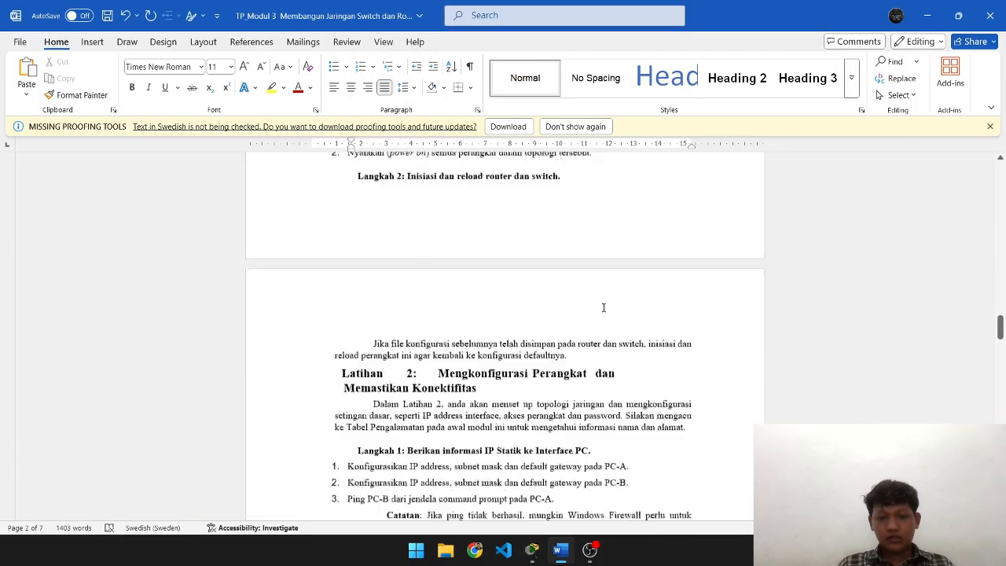
pyautogui.scroll(-1, 603, 308)
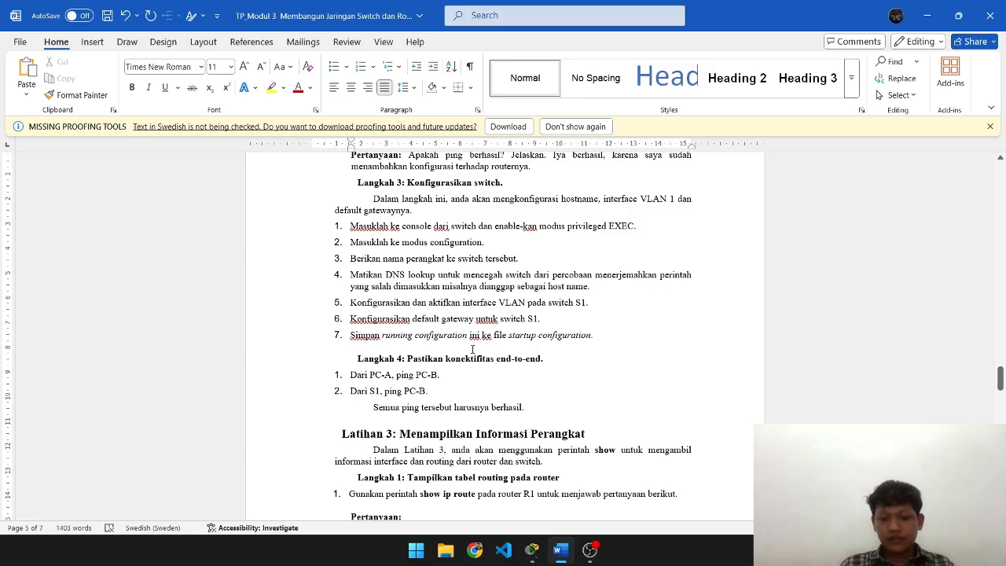
pyautogui.hotkey('alt', 'Tab')
pyautogui.write('efault')
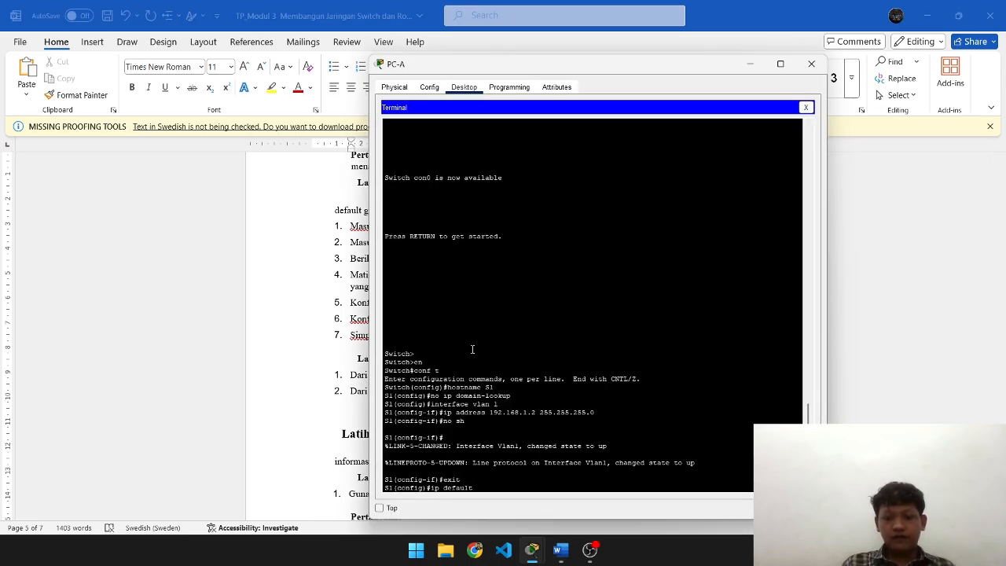
pyautogui.write(' gate')
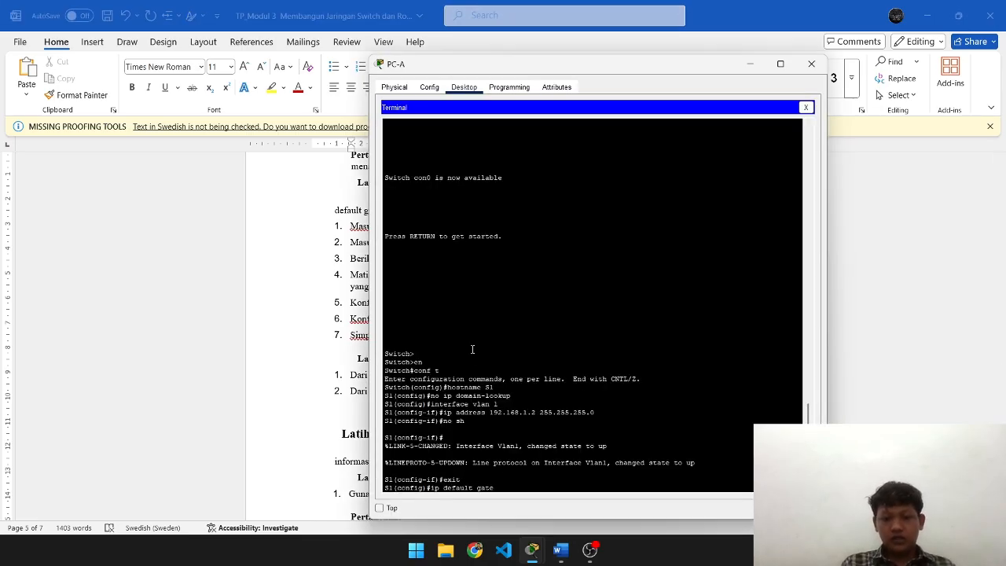
pyautogui.write('way 192')
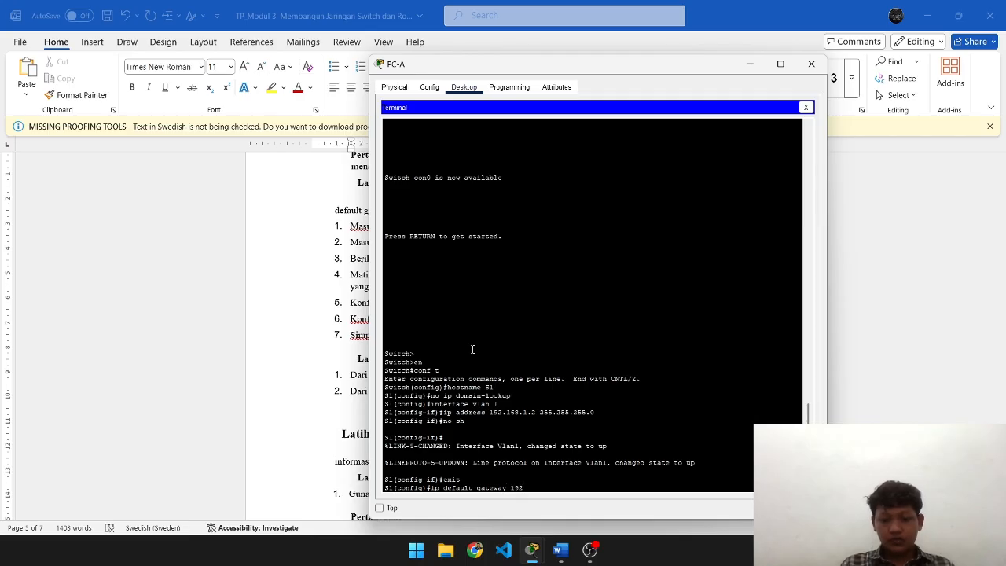
pyautogui.write('.168.')
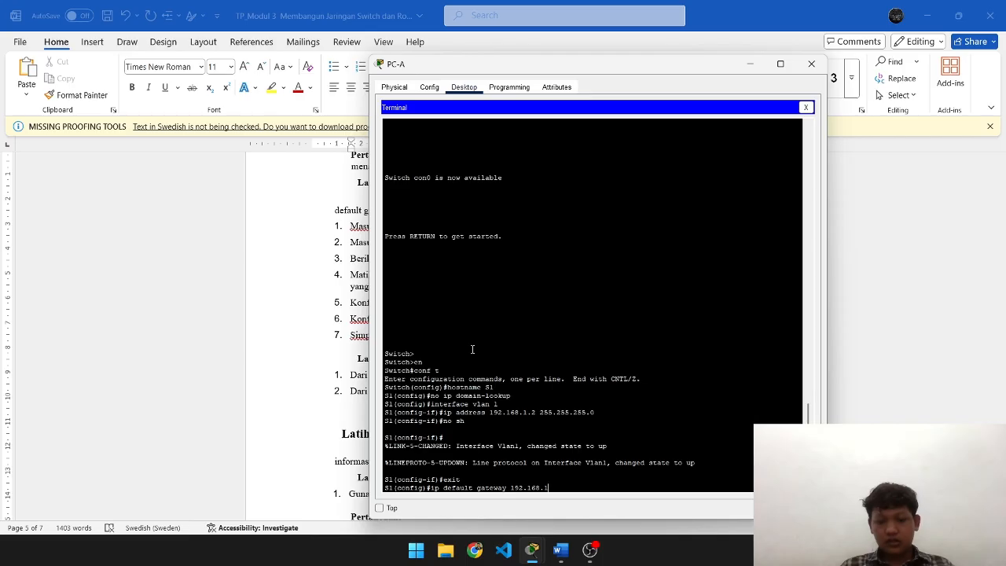
pyautogui.write('1.1')
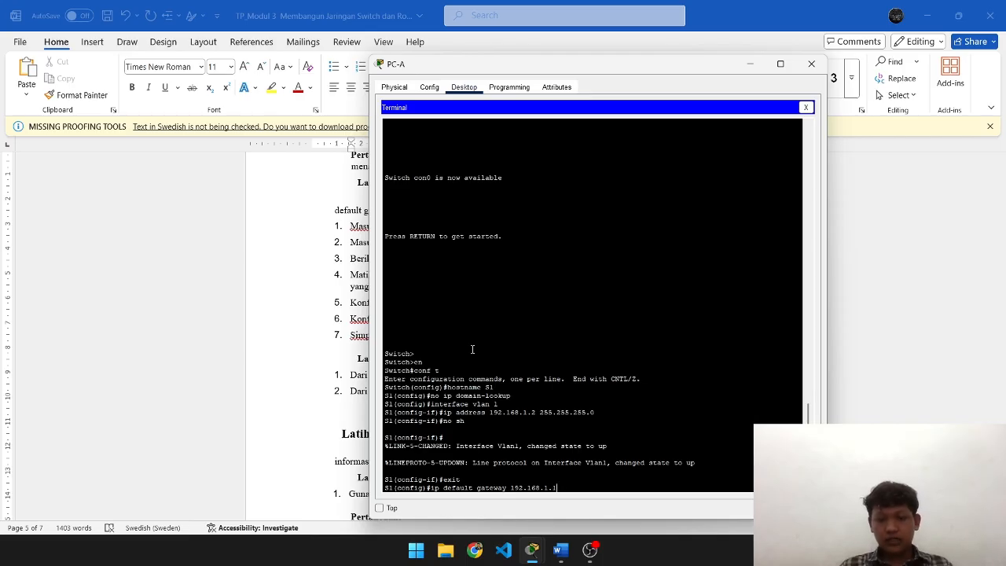
pyautogui.press('Return')
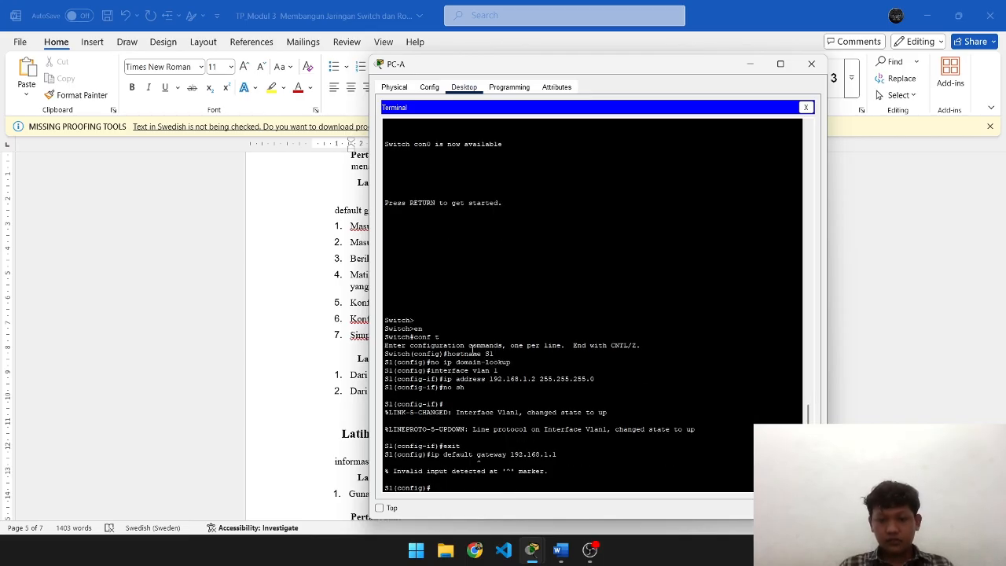
# - Fix the missing hyphen so 'ip default-gateway 192.168.1.1' is accepted
pyautogui.press('Up')
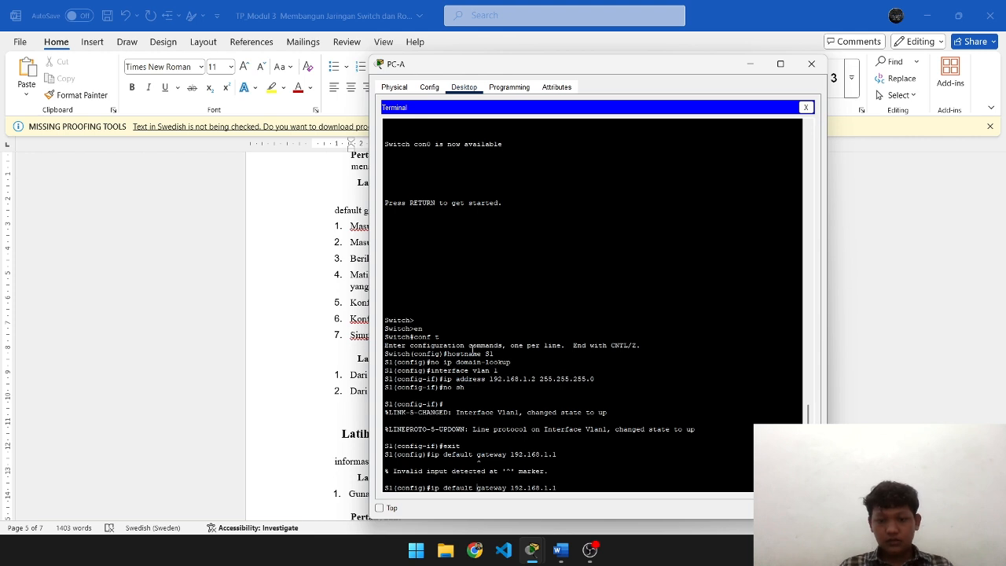
pyautogui.press('Left')
pyautogui.press('Left')
pyautogui.press('Left')
pyautogui.press('Left')
pyautogui.press('Left')
pyautogui.press('Left')
pyautogui.press('Left')
pyautogui.press('Left')
pyautogui.press('Left')
pyautogui.press('Left')
pyautogui.press('Left')
pyautogui.press('Left')
pyautogui.press('Left')
pyautogui.press('Left')
pyautogui.press('Left')
pyautogui.press('Left')
pyautogui.press('Left')
pyautogui.press('Left')
pyautogui.press('Left')
pyautogui.press('BackSpace')
pyautogui.write('-')
pyautogui.press('Return')
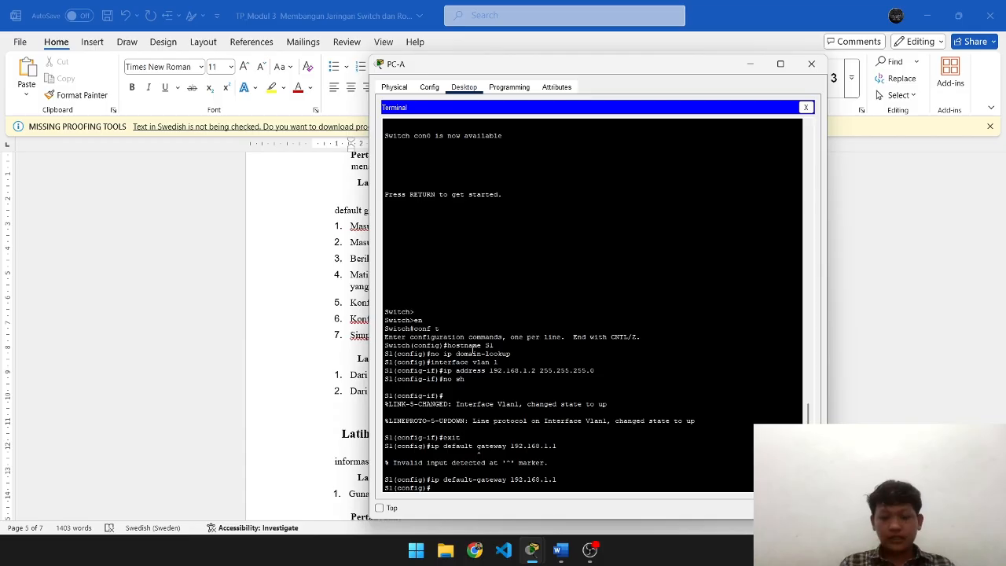
# - Leave S1's configuration mode with end
pyautogui.write('end')
pyautogui.press('Return')
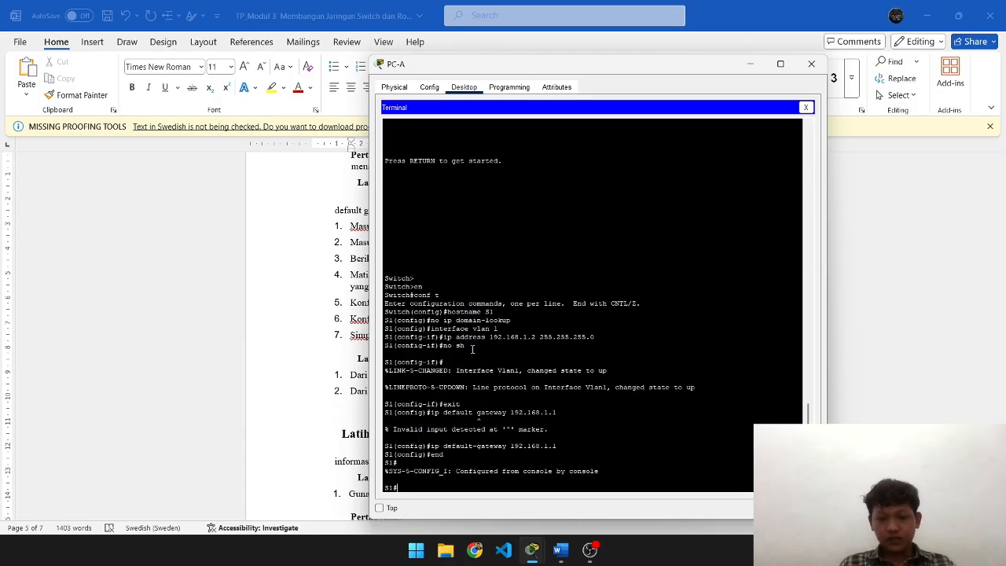
pyautogui.hotkey('alt', 'Tab')
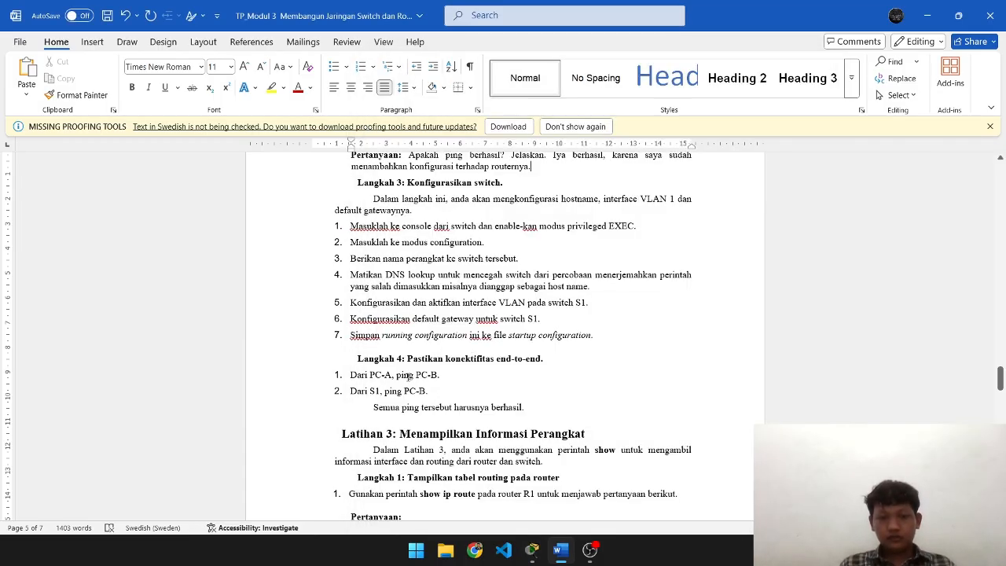
pyautogui.hotkey('alt', 'Tab')
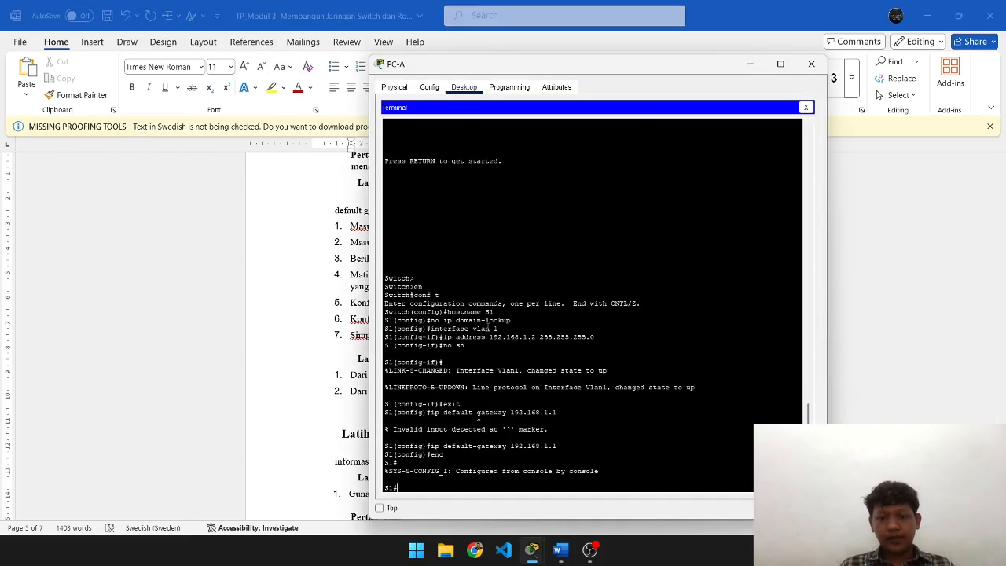
# - Save S1's running-config to startup-config, accepting the default destination filename
pyautogui.write('copy')
pyautogui.press('Tab')
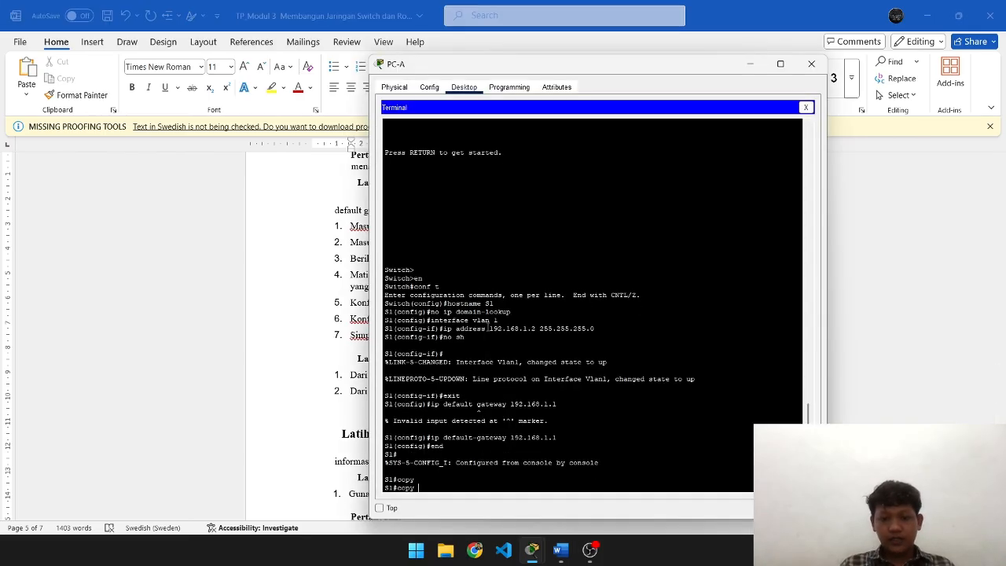
pyautogui.write('run')
pyautogui.press('Tab')
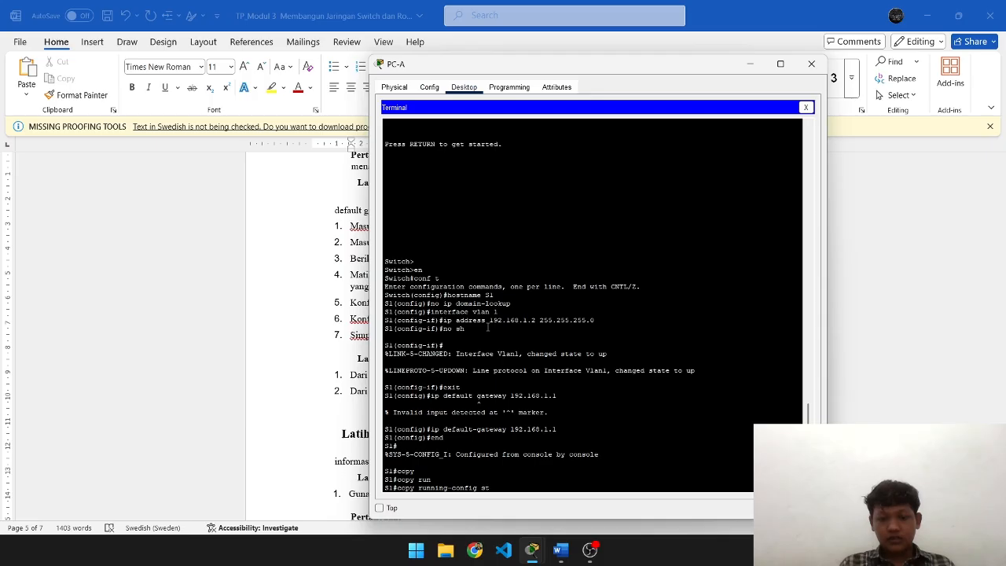
pyautogui.write('st')
pyautogui.press('Tab')
pyautogui.press('Return')
pyautogui.press('Return')
pyautogui.press('Return')
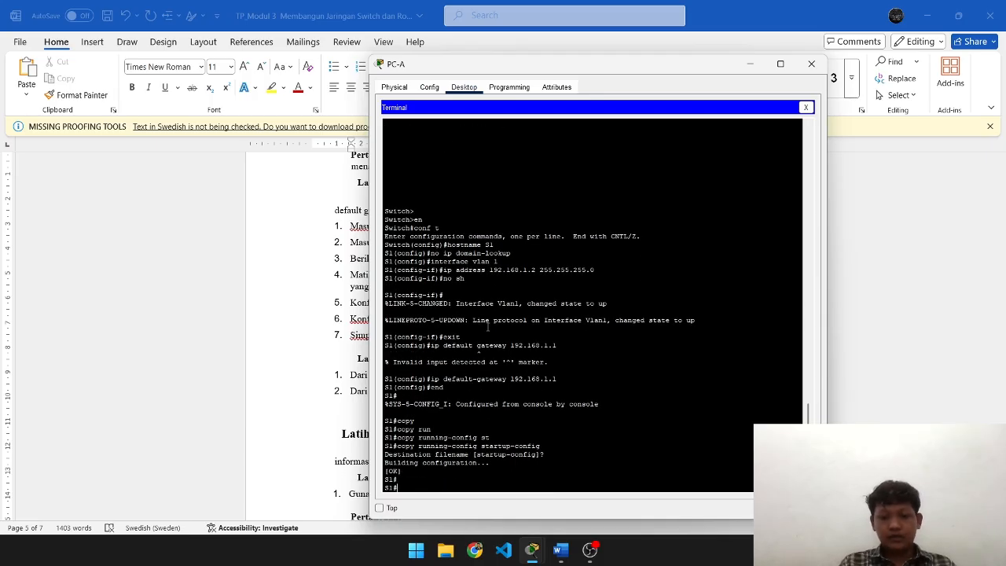
pyautogui.hotkey('alt', 'Tab')
pyautogui.scroll(-2, 492, 325)
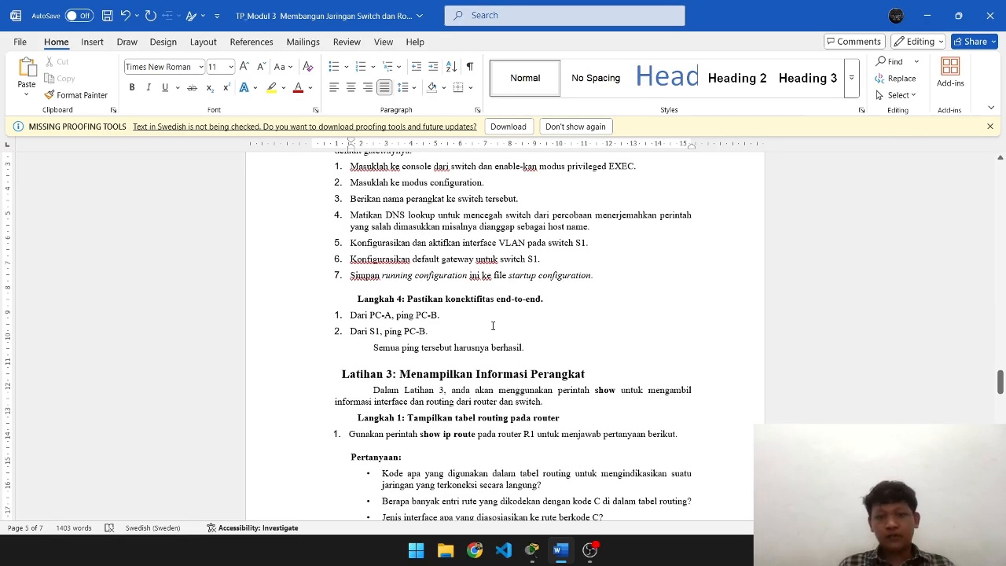
pyautogui.hotkey('alt', 'Tab')
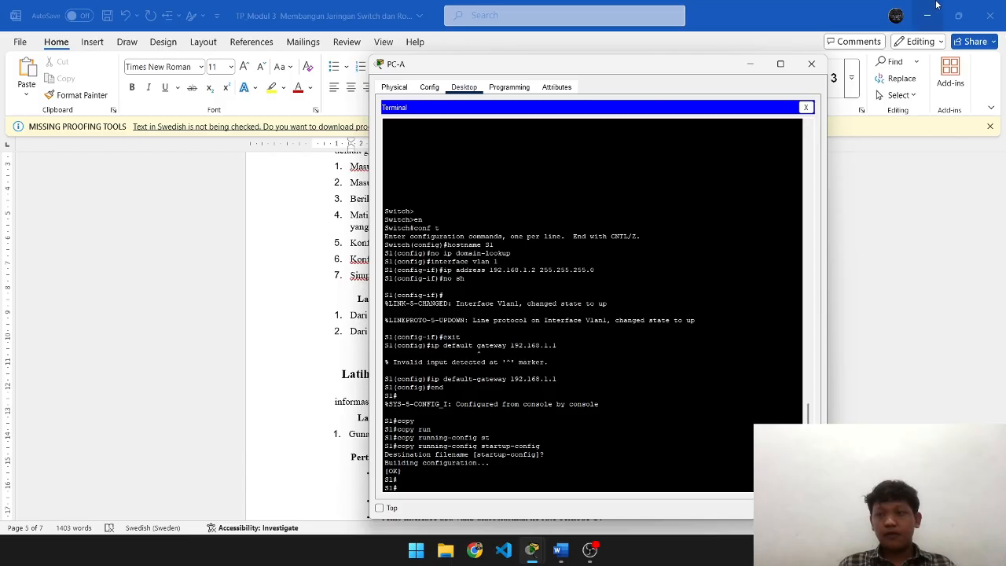
# - Close the old PC-A terminal and reopen PC-A's Command Prompt
pyautogui.click(813, 63)
pyautogui.hotkey('alt', 'Tab')
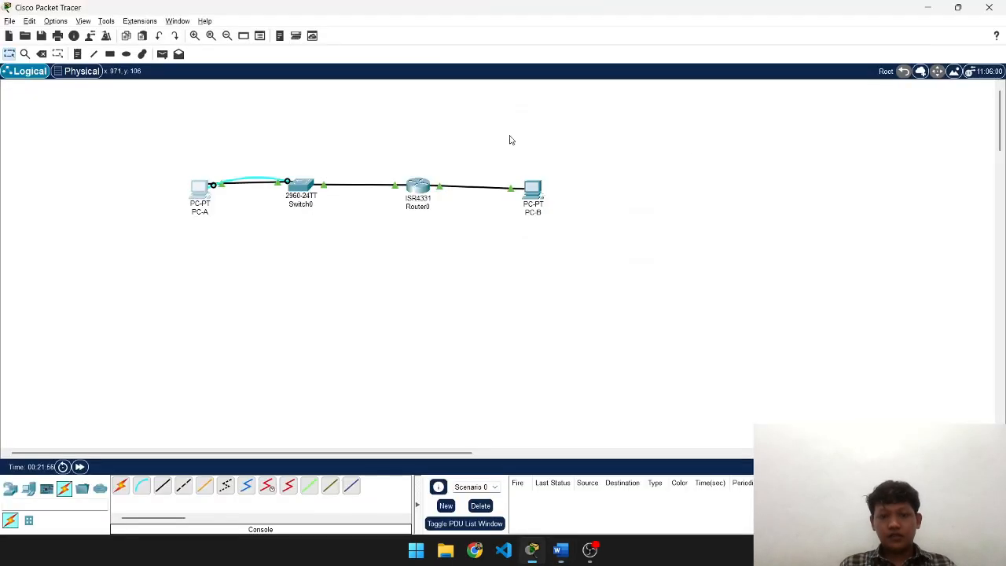
pyautogui.click(200, 190)
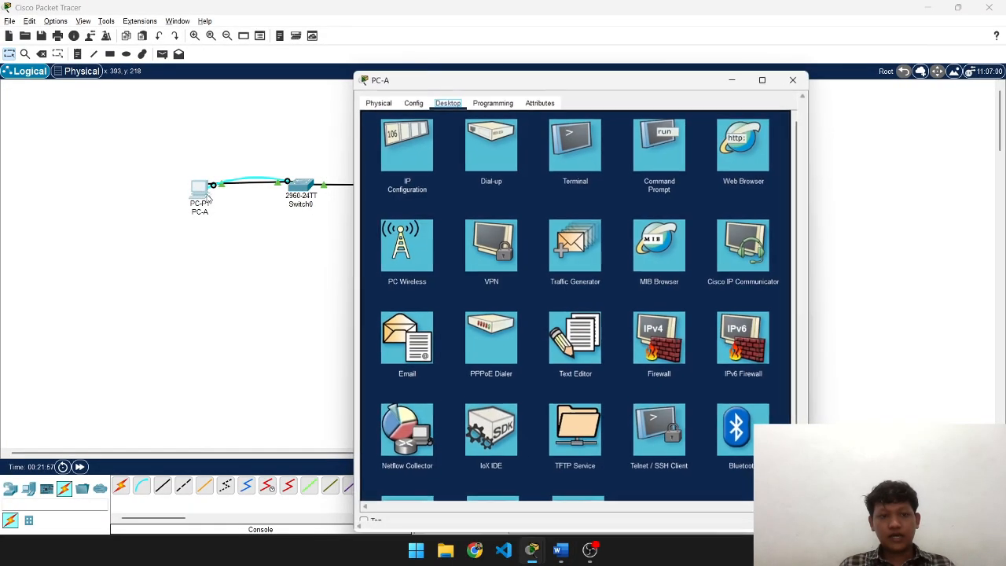
pyautogui.click(677, 146)
pyautogui.hotkey('alt', 'Tab')
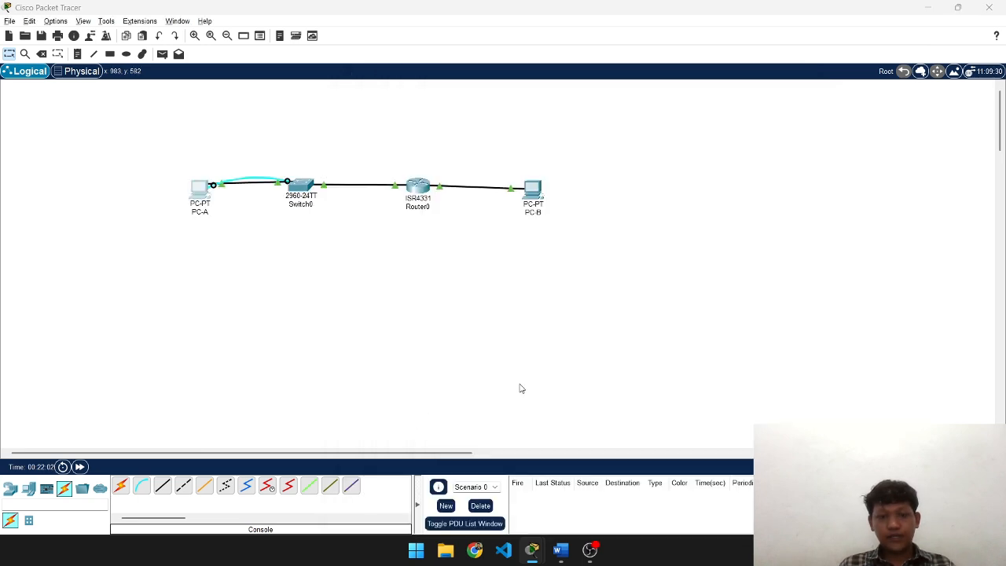
pyautogui.hotkey('alt', 'Tab')
pyautogui.hotkey('alt', 'Tab')
pyautogui.hotkey('alt', 'Tab')
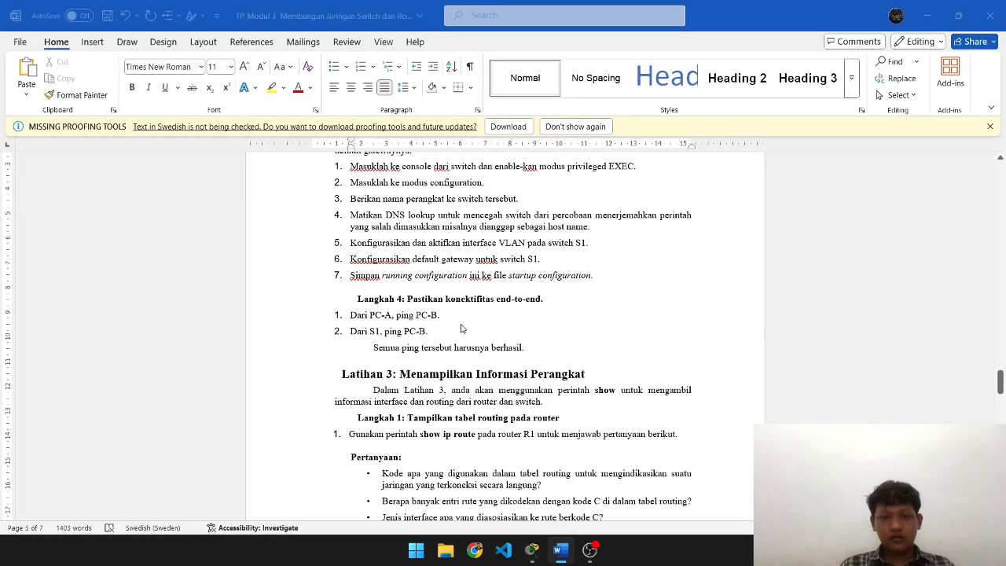
pyautogui.hotkey('alt', 'Tab')
# - Ping PC-B at 192.168.0.3 from PC-A, confirm 4 replies, then close PC-A
pyautogui.write('ping')
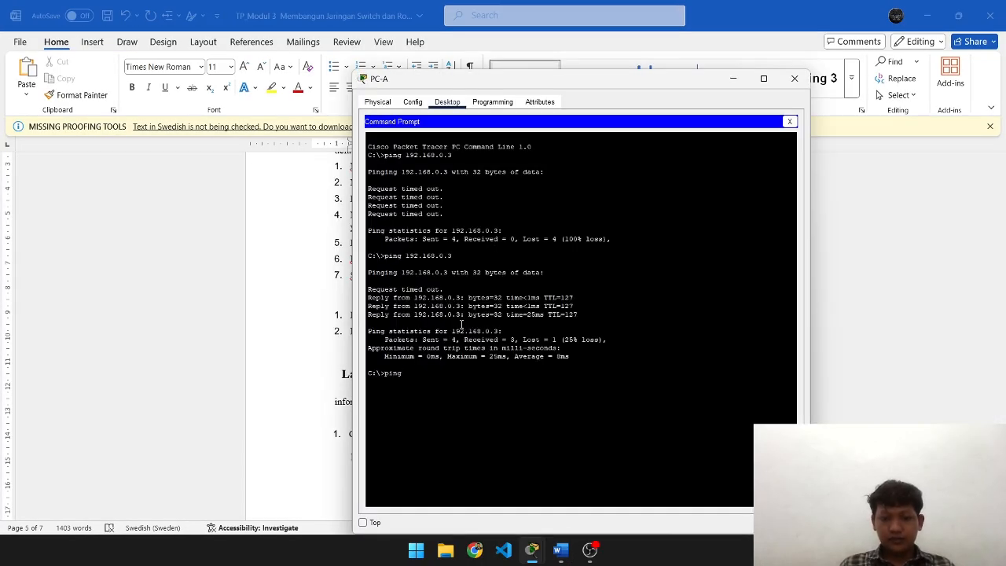
pyautogui.write(' 192.168.0.3')
pyautogui.press('Return')
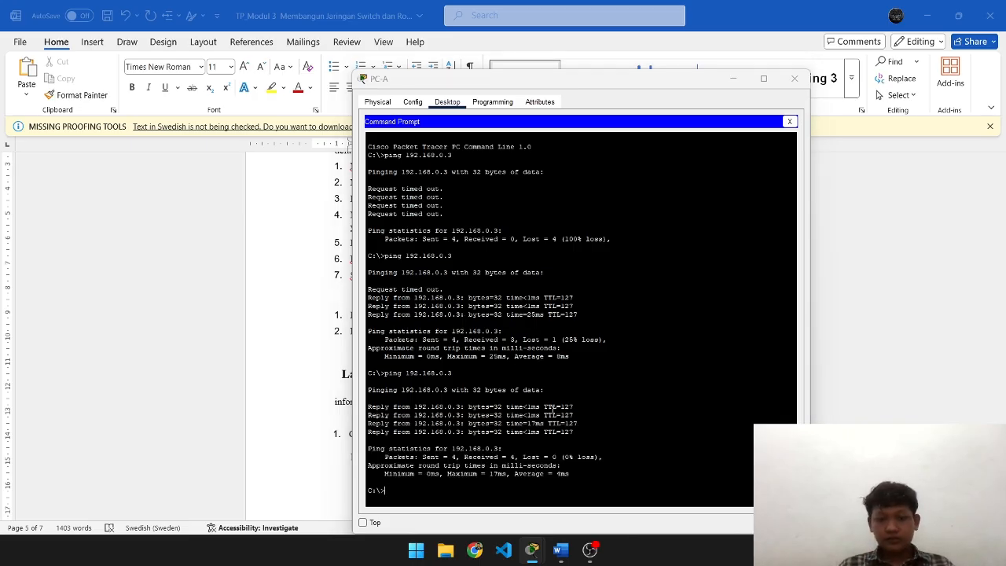
pyautogui.hotkey('alt', 'Tab')
pyautogui.scroll(-3, 461, 345)
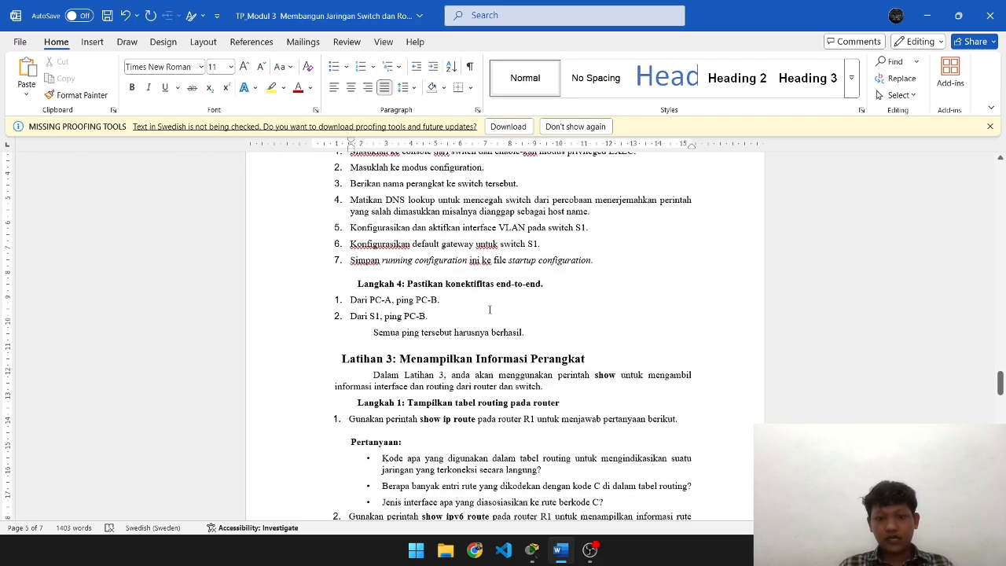
pyautogui.hotkey('alt', 'Tab')
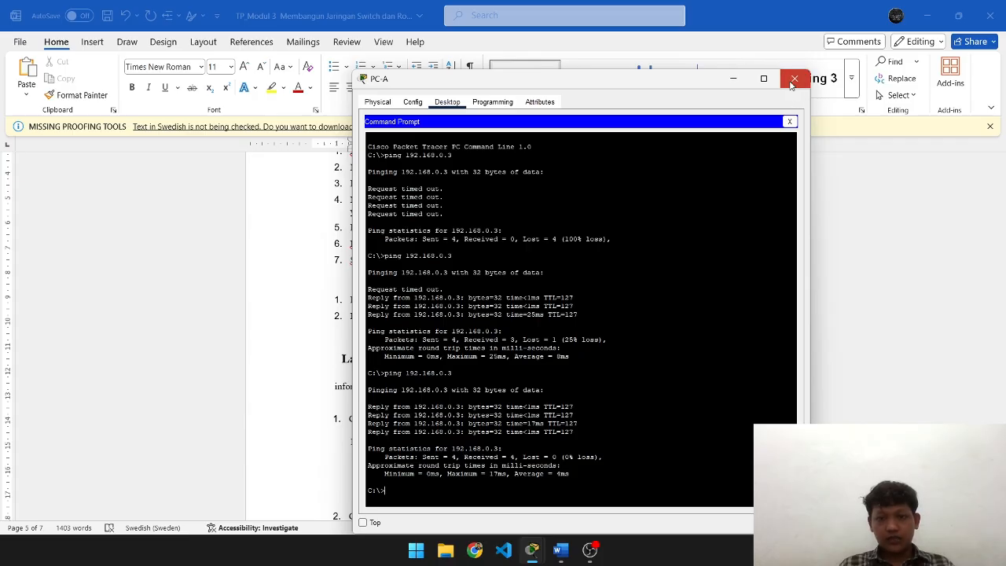
pyautogui.click(793, 80)
pyautogui.hotkey('alt', 'Tab')
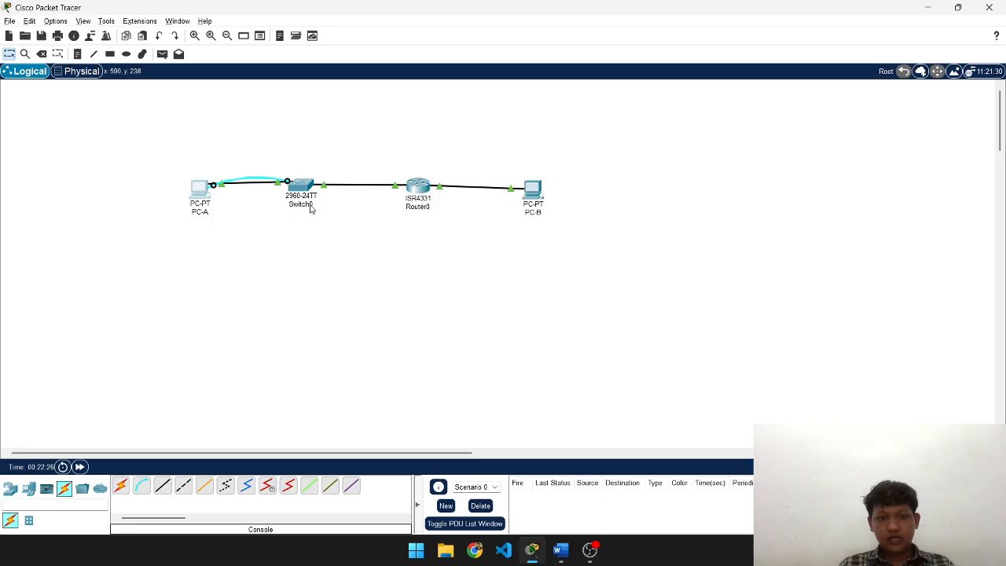
# - Relabel Switch0 as S1 and Router0 as R1 in the topology
pyautogui.click(310, 206)
pyautogui.write('S1')
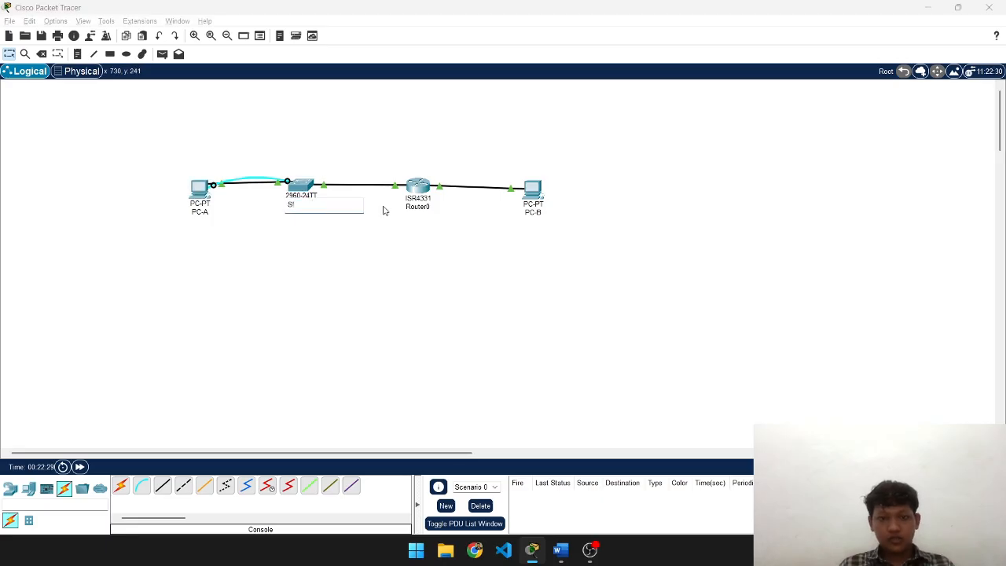
pyautogui.click(421, 209)
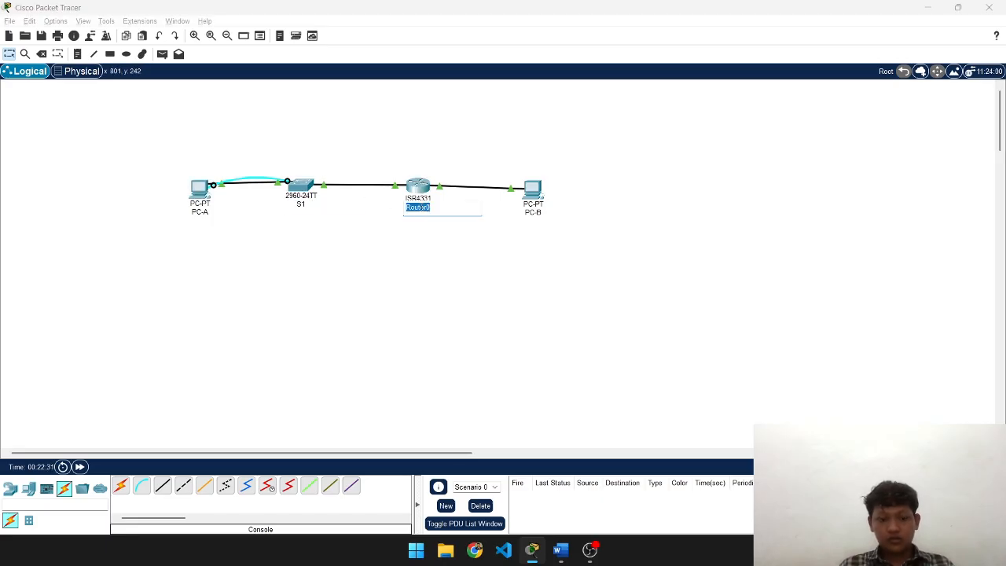
pyautogui.write('R1')
pyautogui.click(351, 253)
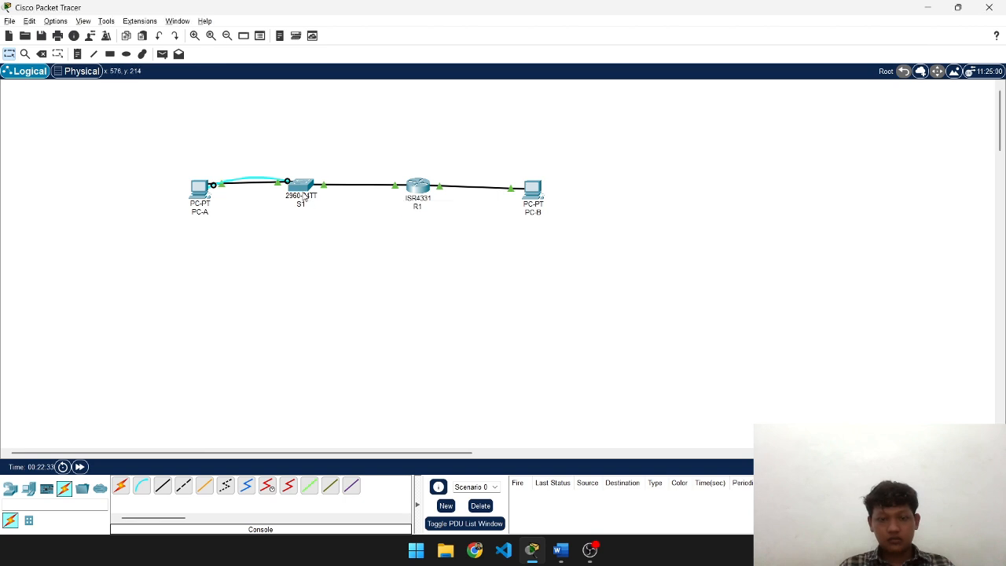
# - From S1's CLI, ping 192.168.0.3 twice until it succeeds 5/5
pyautogui.click(301, 185)
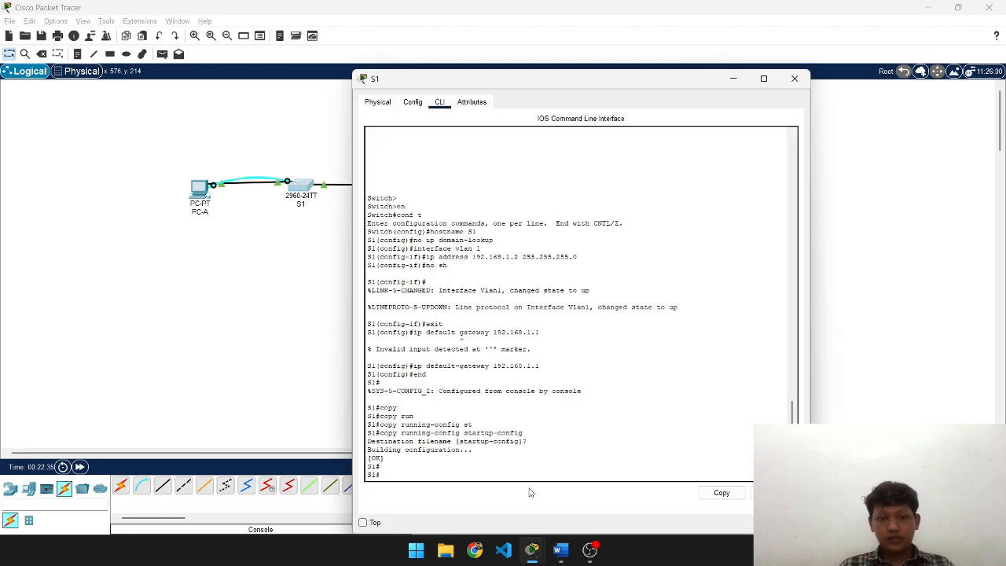
pyautogui.hotkey('alt', 'Tab')
pyautogui.hotkey('alt', 'Tab')
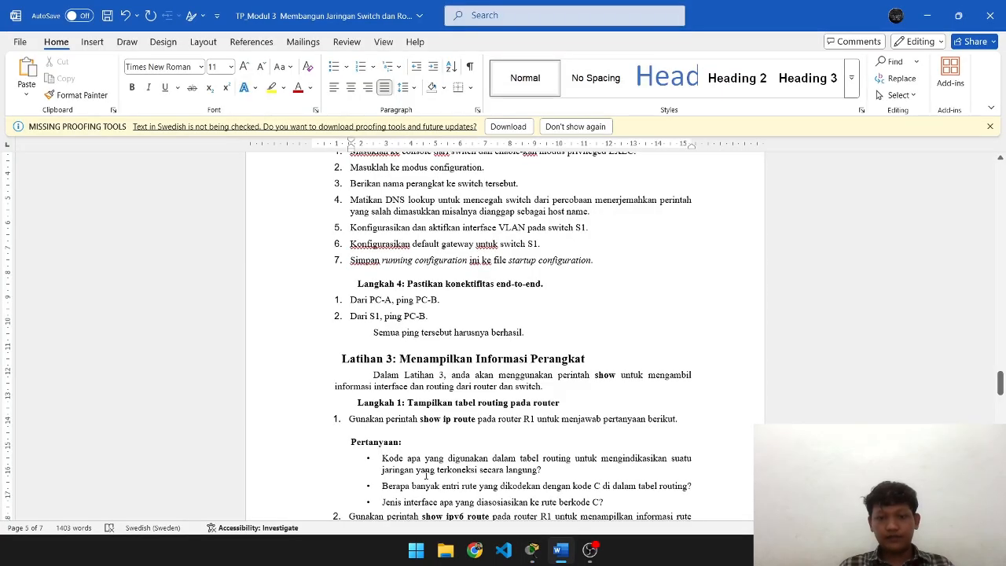
pyautogui.hotkey('alt', 'Tab')
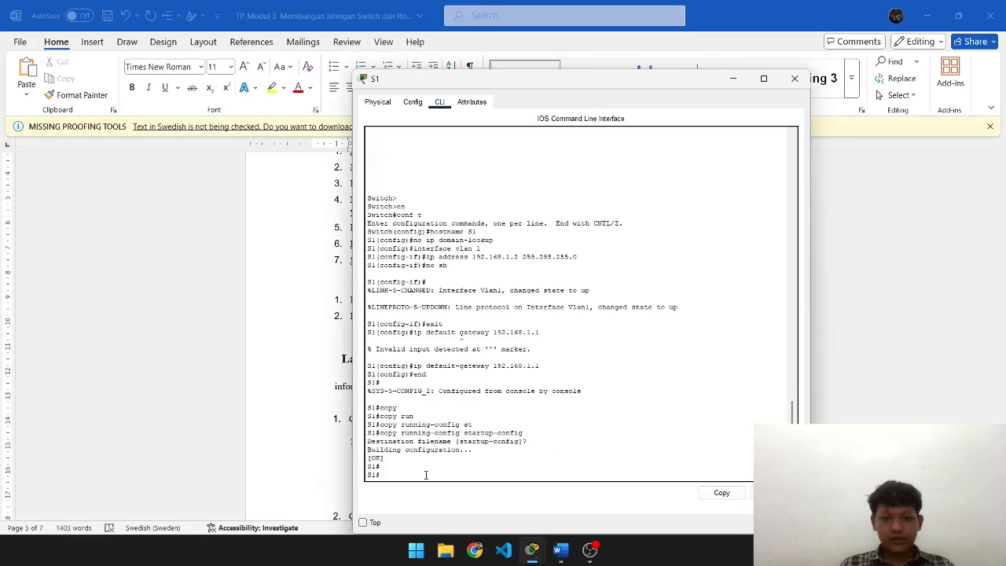
pyautogui.press('Return')
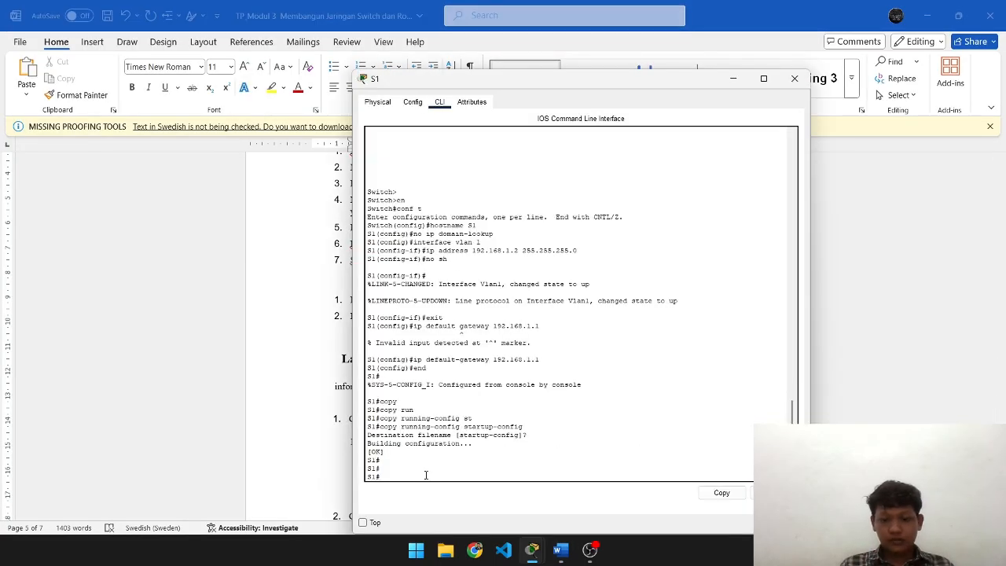
pyautogui.write('ping 192.168.0.3')
pyautogui.press('Return')
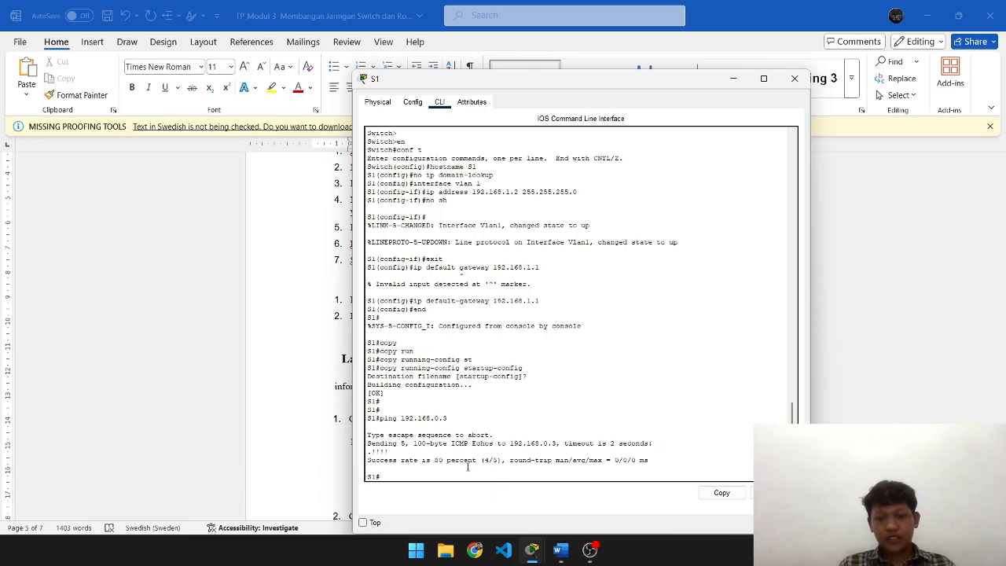
pyautogui.press('Up')
pyautogui.press('Return')
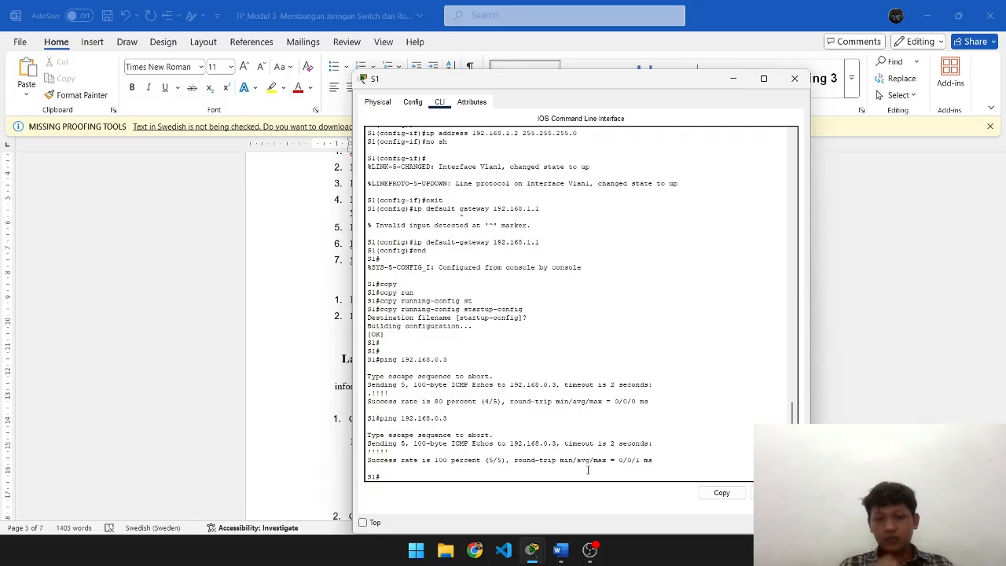
pyautogui.hotkey('alt', 'Tab')
pyautogui.scroll(-3, 576, 414)
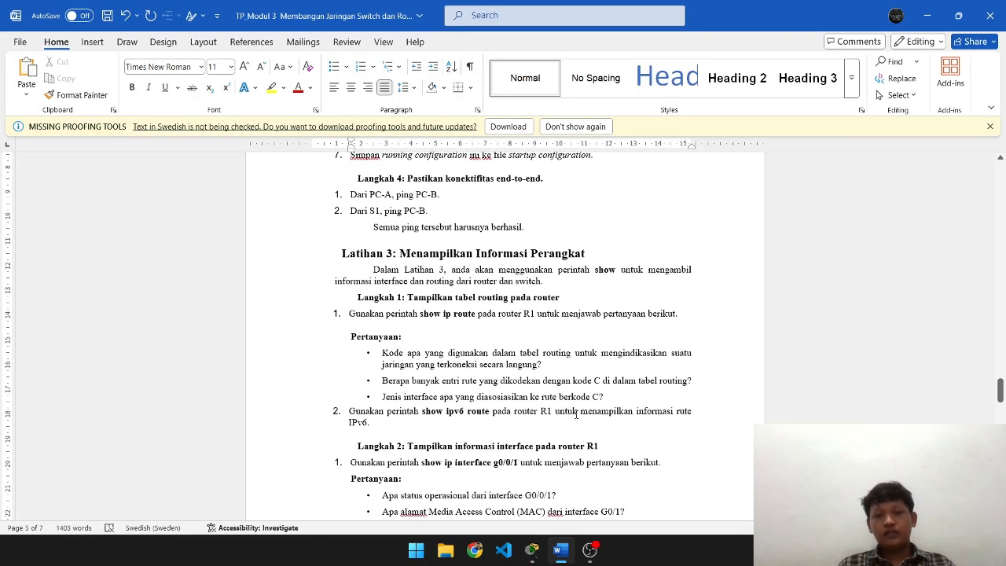
pyautogui.scroll(-10, 576, 415)
# - Scroll the Word worksheet down to Latihan 3 Langkah 1
pyautogui.scroll(15, 576, 414)
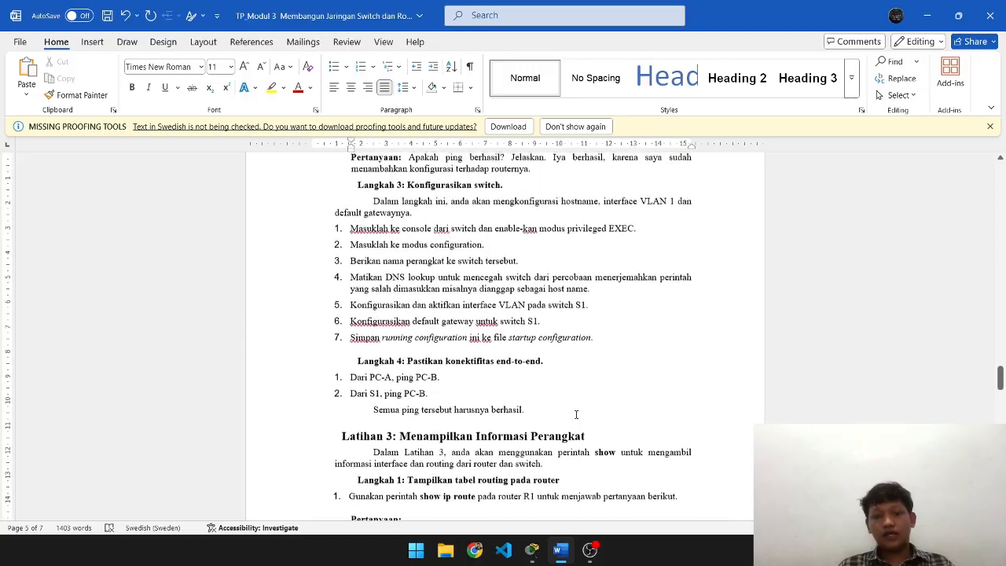
pyautogui.scroll(-5, 577, 415)
pyautogui.hotkey('alt', 'Tab')
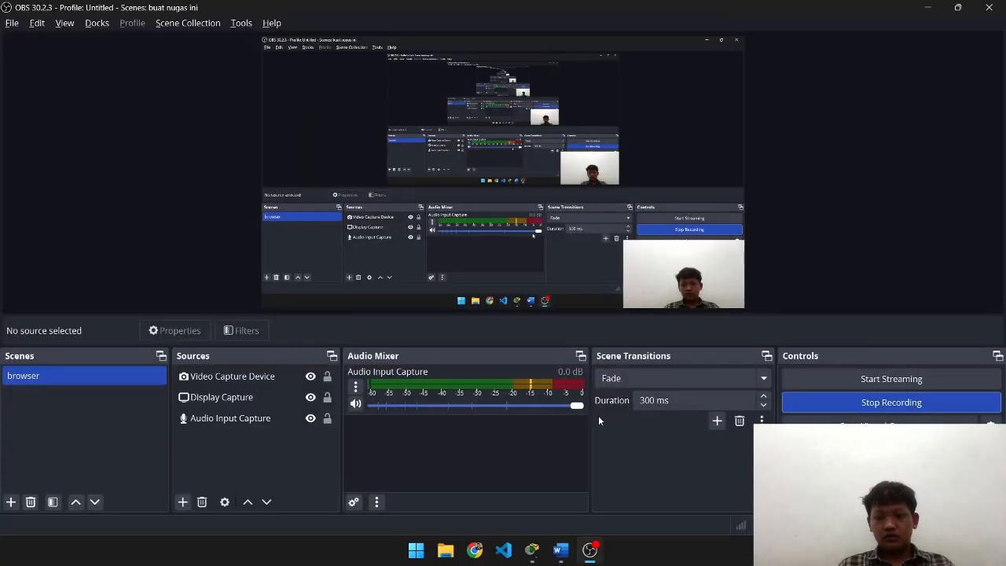
pyautogui.hotkey('alt', 'Tab')
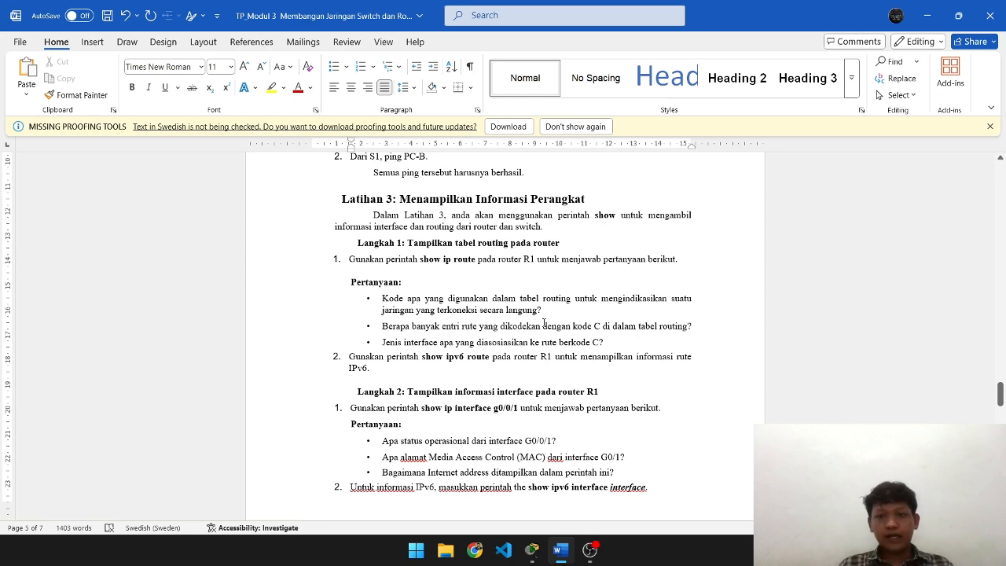
pyautogui.scroll(-2, 560, 309)
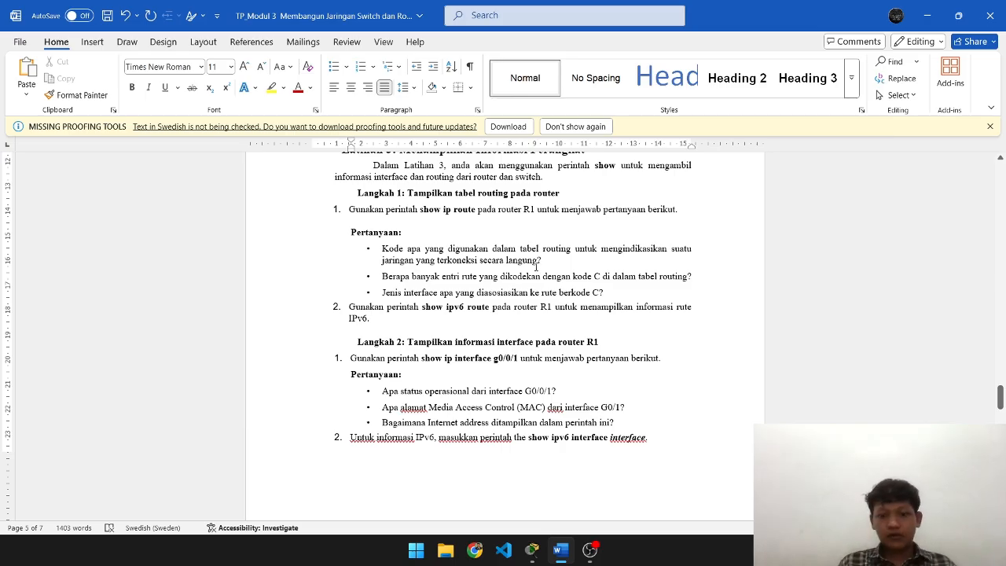
pyautogui.scroll(-1, 537, 268)
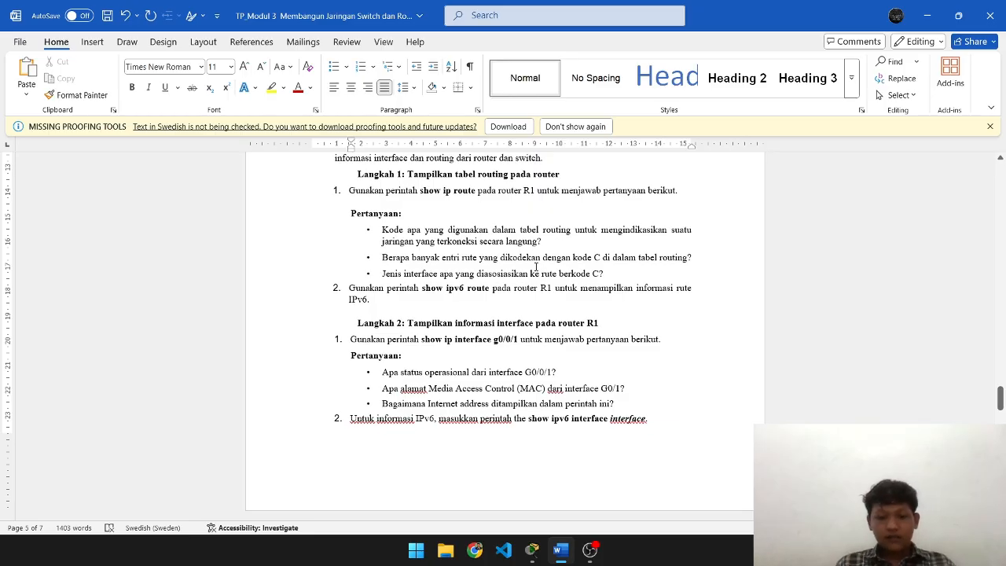
# - Close the S1 device window and return to the Packet Tracer topology
pyautogui.hotkey('alt', 'Tab')
pyautogui.hotkey('alt', 'Tab')
pyautogui.press('Tab')
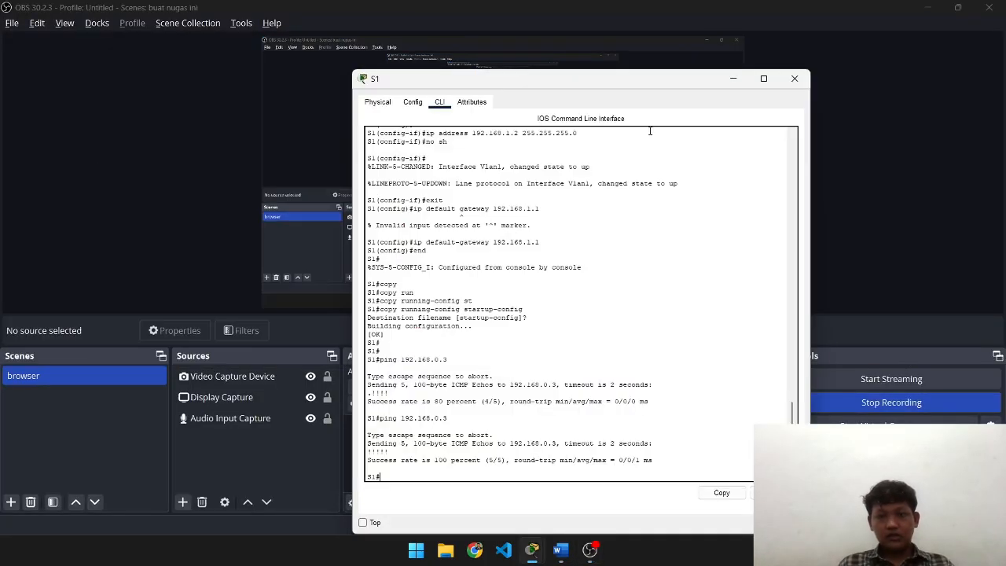
pyautogui.click(795, 78)
pyautogui.hotkey('alt', 'Tab')
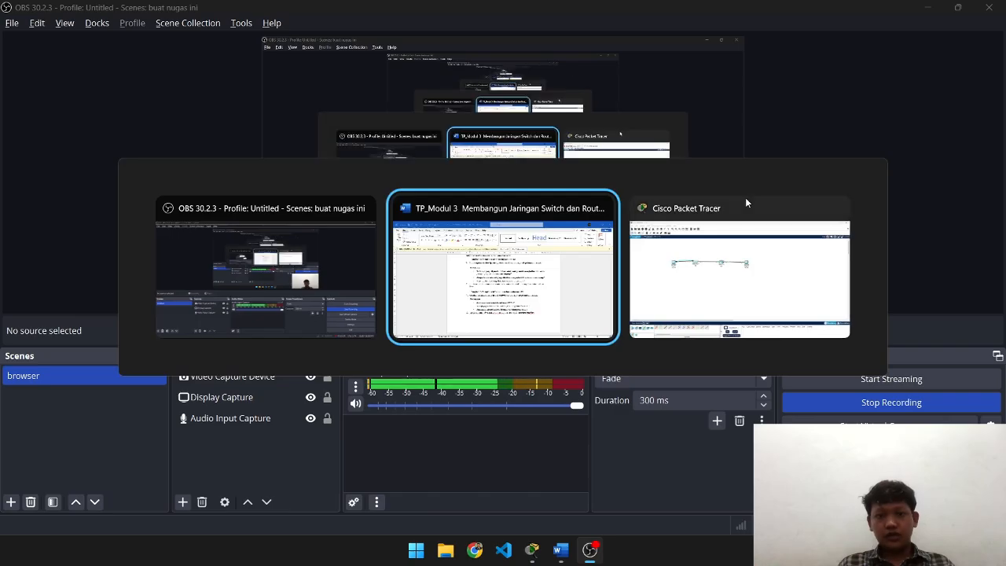
pyautogui.hotkey('alt', 'Tab')
pyautogui.press('Tab')
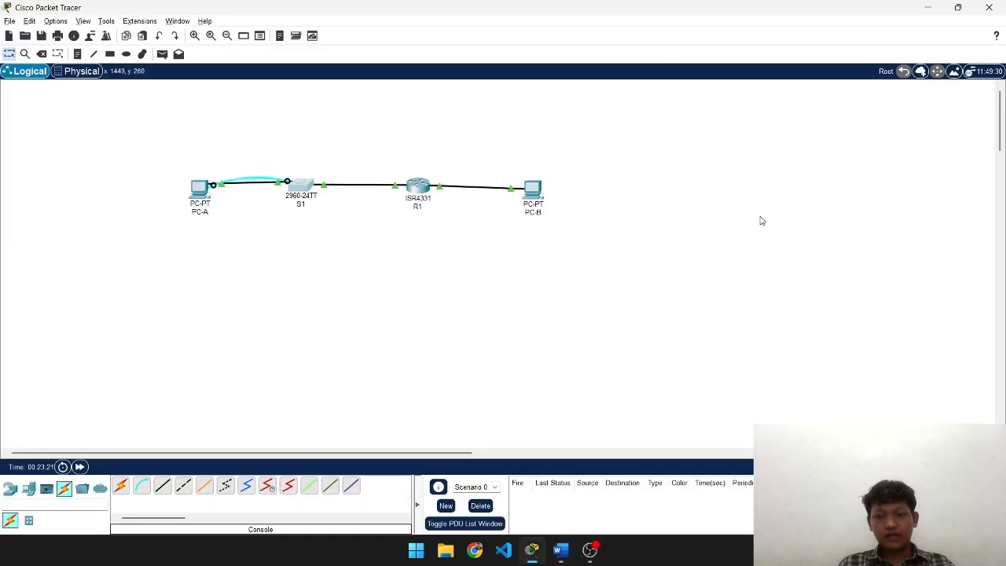
# - Run show ip route on R1 to list connected networks 192.168.0.0/24 and 192.168.1.0/24
pyautogui.click(423, 202)
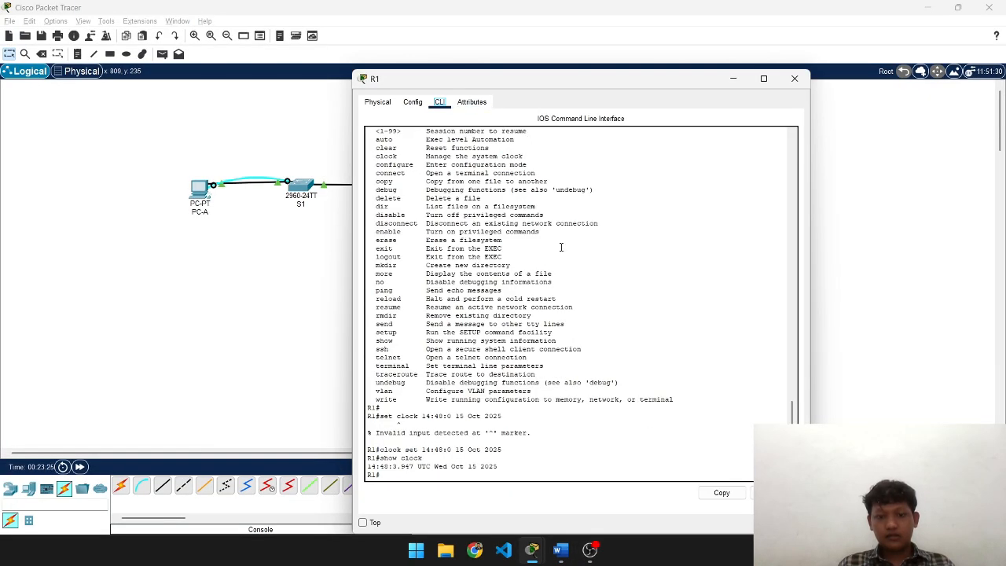
pyautogui.press('Return')
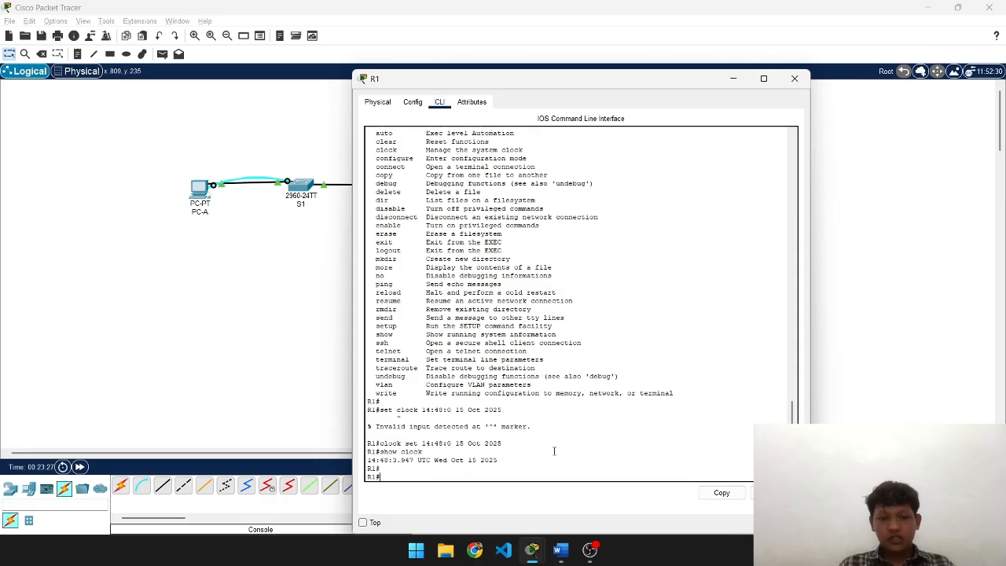
pyautogui.write('show ip route')
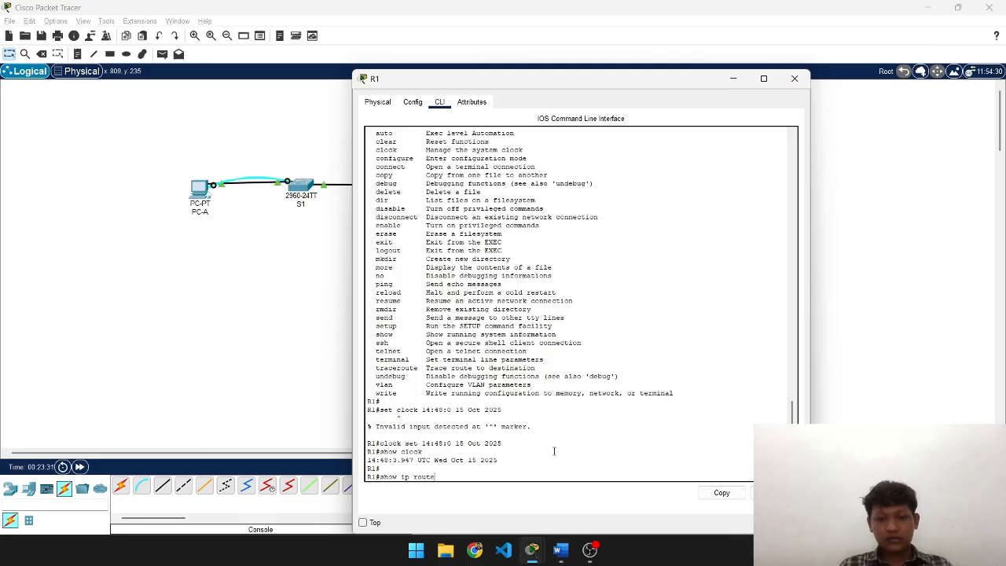
pyautogui.press('Return')
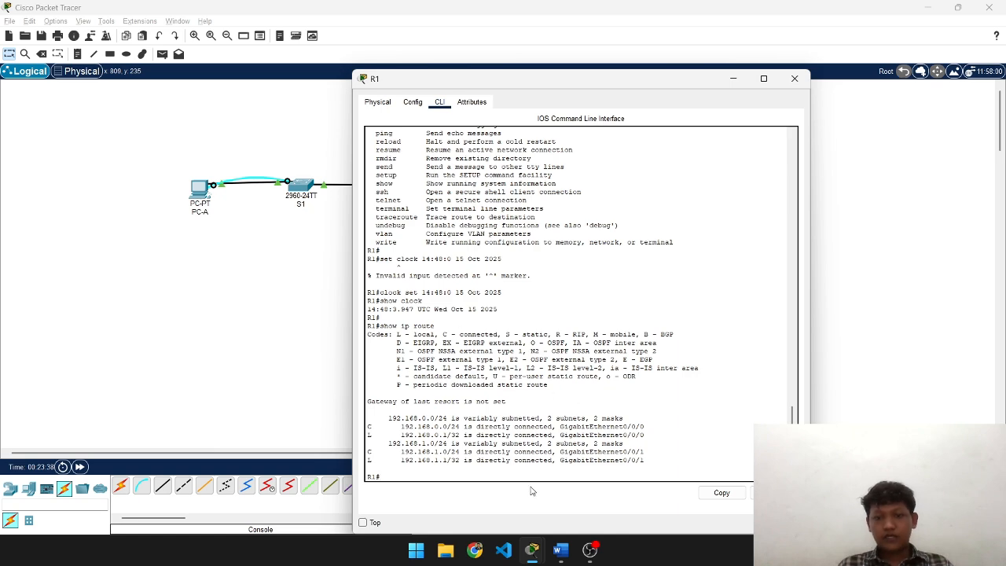
pyautogui.hotkey('alt', 'Tab')
pyautogui.hotkey('alt', 'Tab')
pyautogui.hotkey('alt', 'Tab')
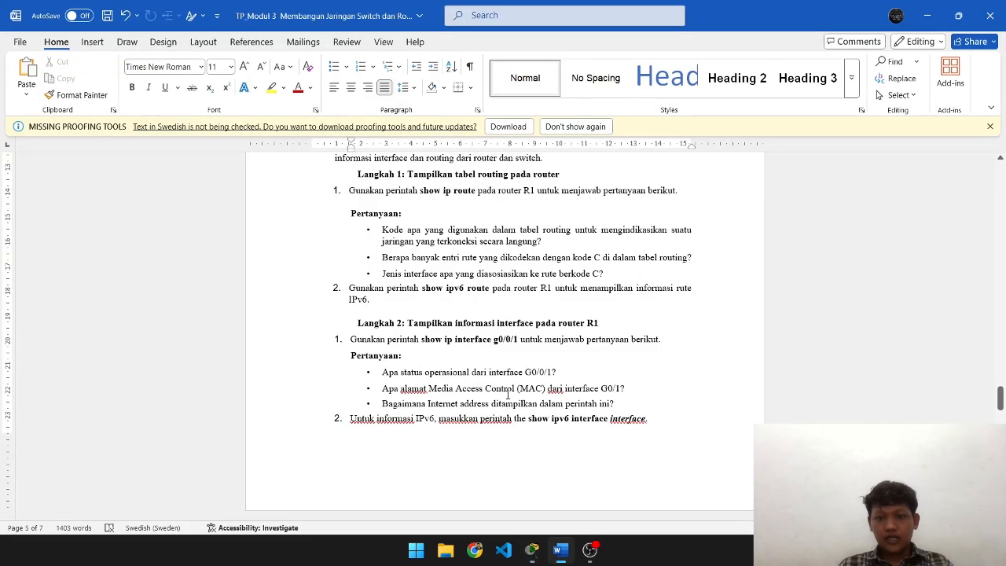
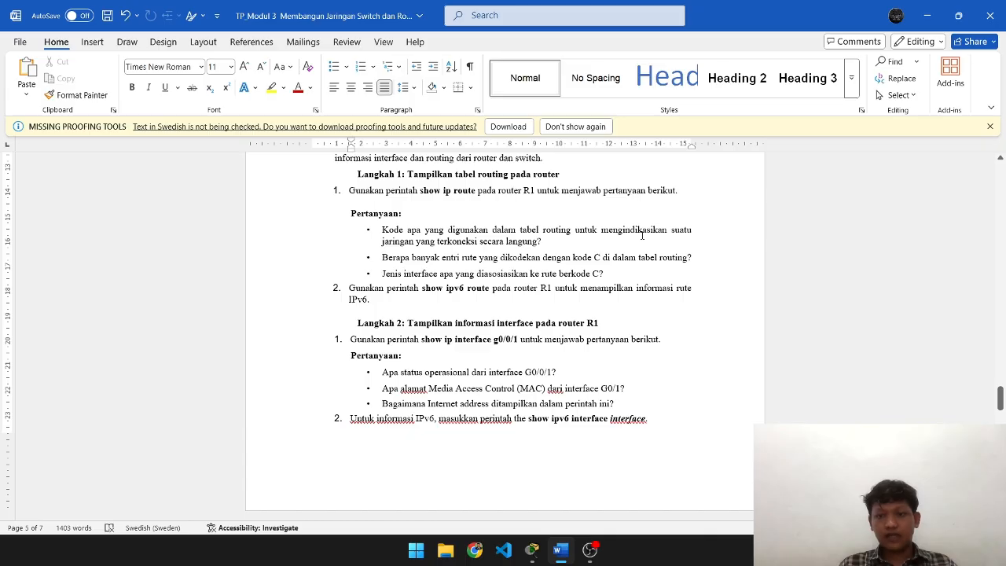
# - Type 'Kode Jaringan C' after the first routing-table question in Langkah 1
pyautogui.click(572, 244)
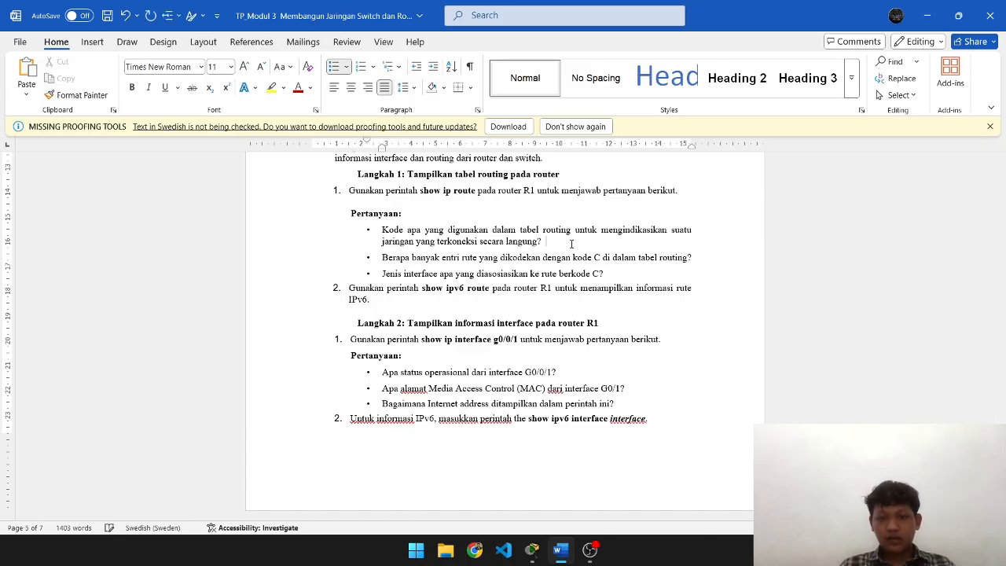
pyautogui.hotkey('alt', 'Tab')
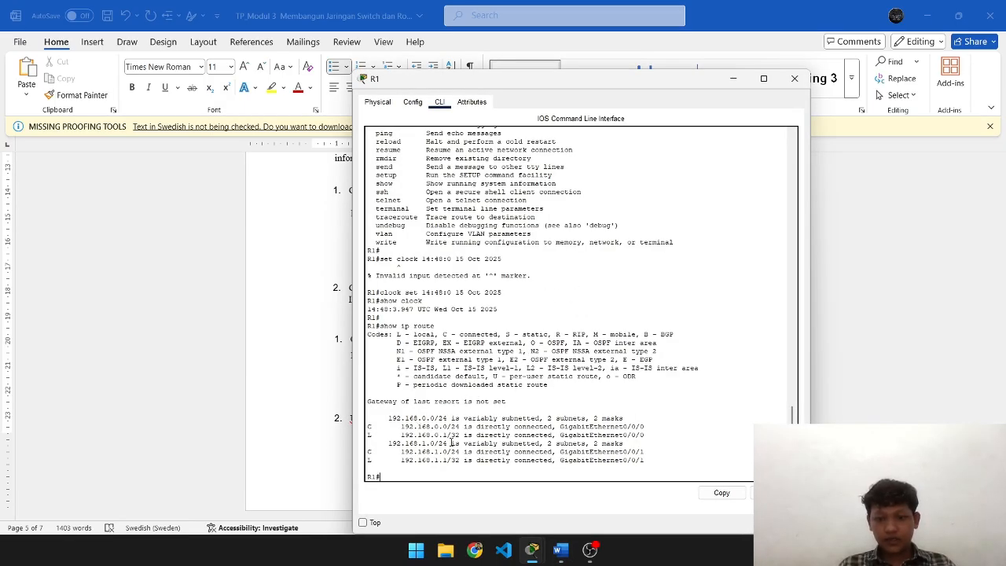
pyautogui.hotkey('alt', 'Tab')
pyautogui.write('Kode')
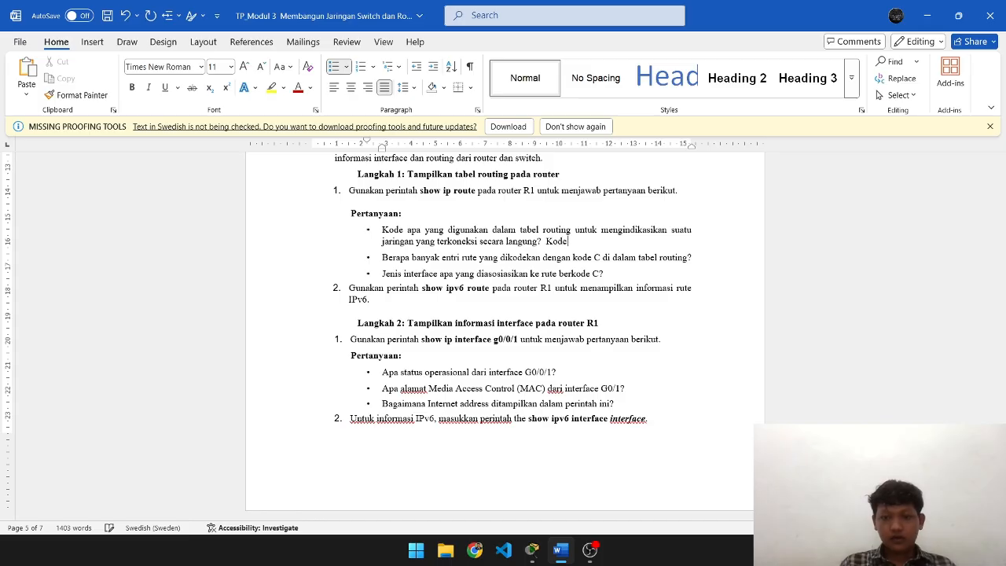
pyautogui.write(' Jaringan C')
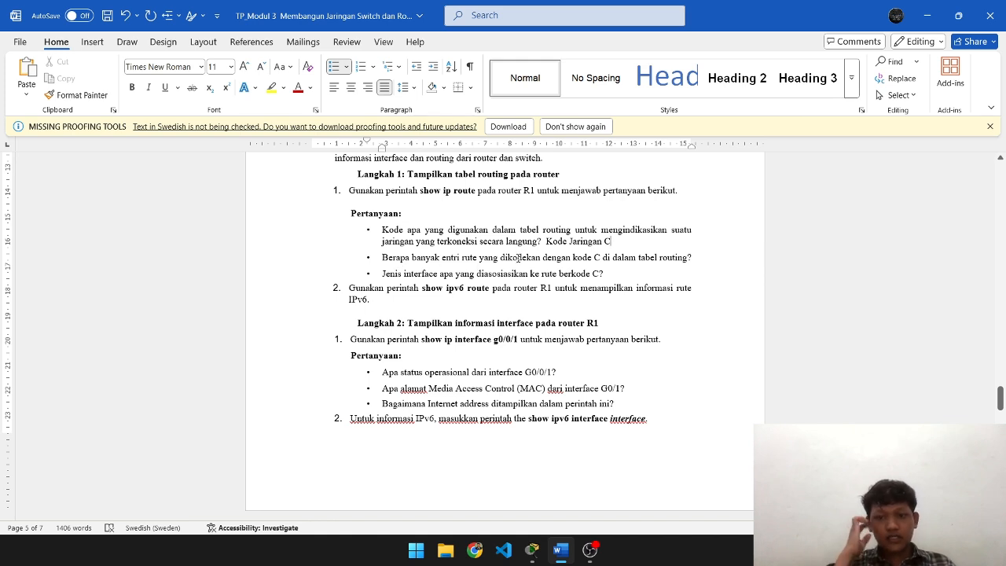
# - Highlight the 192.168.0.0/24 connected route in R1's routing table
pyautogui.hotkey('alt', 'Tab')
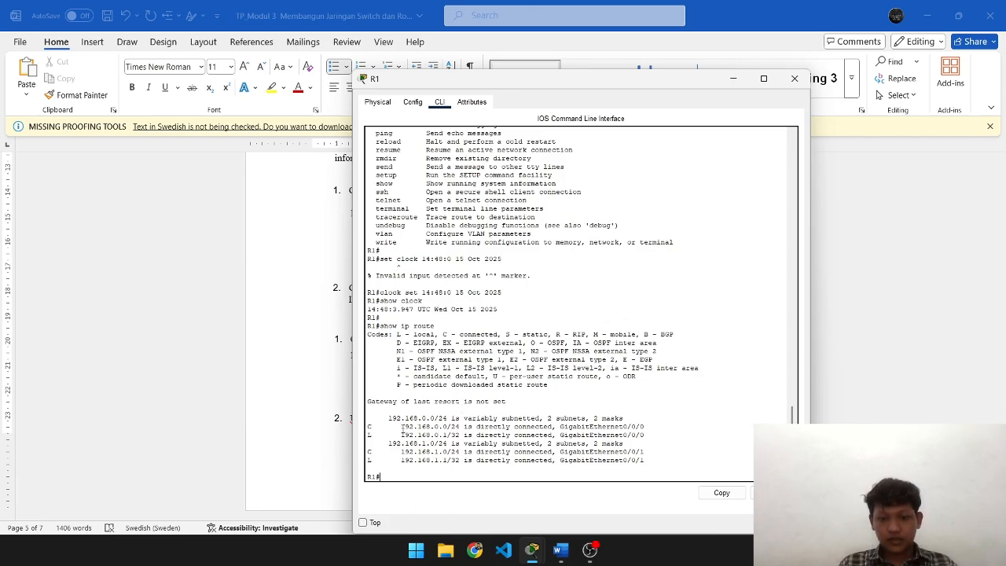
pyautogui.moveTo(401, 429); pyautogui.dragTo(464, 427)
pyautogui.hotkey('ctrl', 'c')
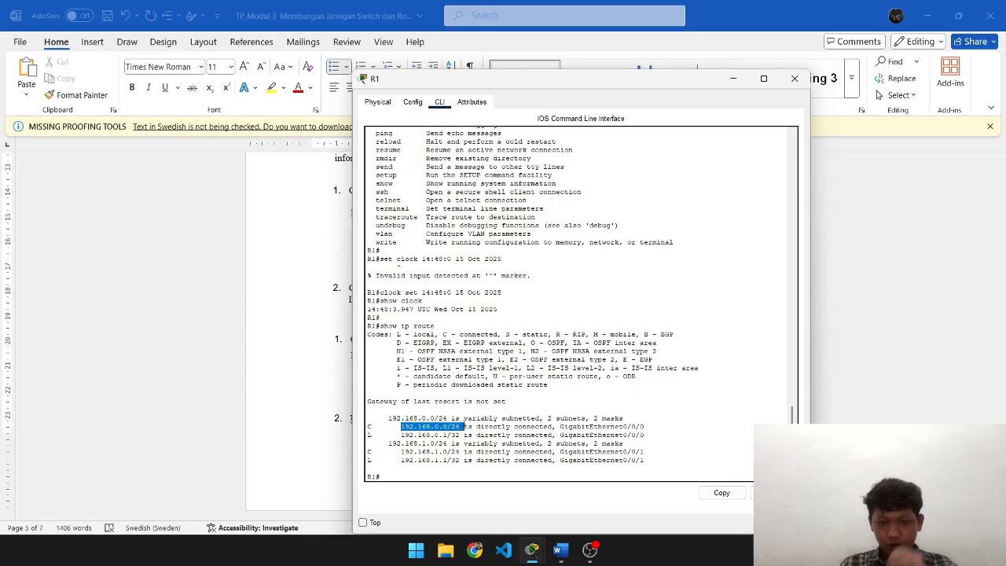
pyautogui.hotkey('alt', 'Tab')
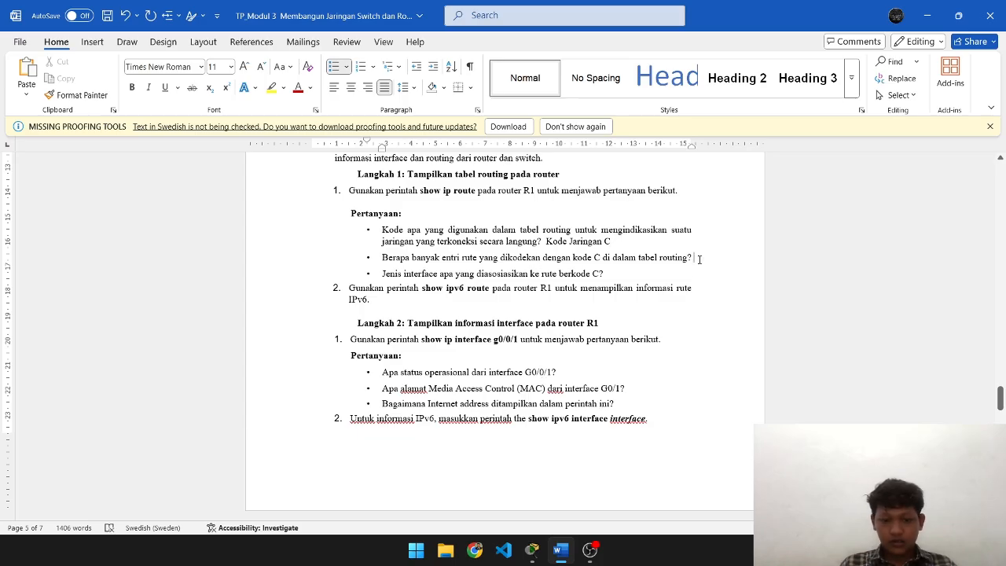
# - Type 'Jumlah entri, itu yang berkode C' and paste the 192.168.1.0/24 network copied from R1
pyautogui.write('J')
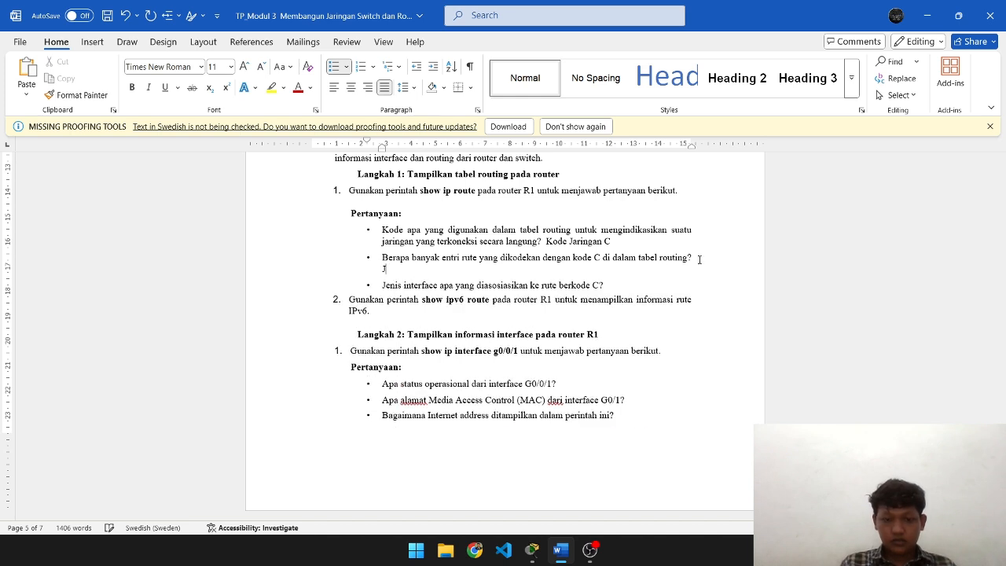
pyautogui.write('umlah entri')
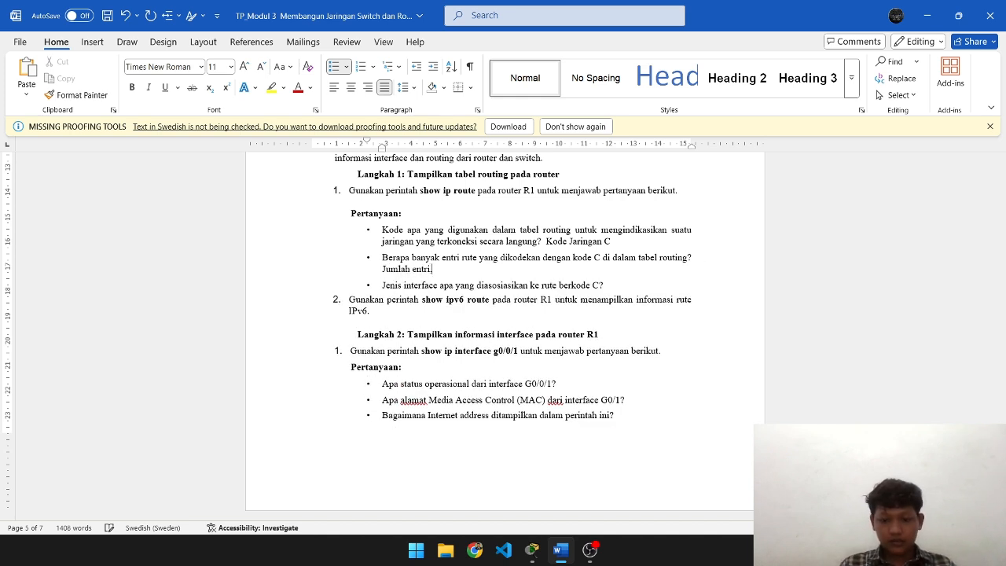
pyautogui.write(', itu')
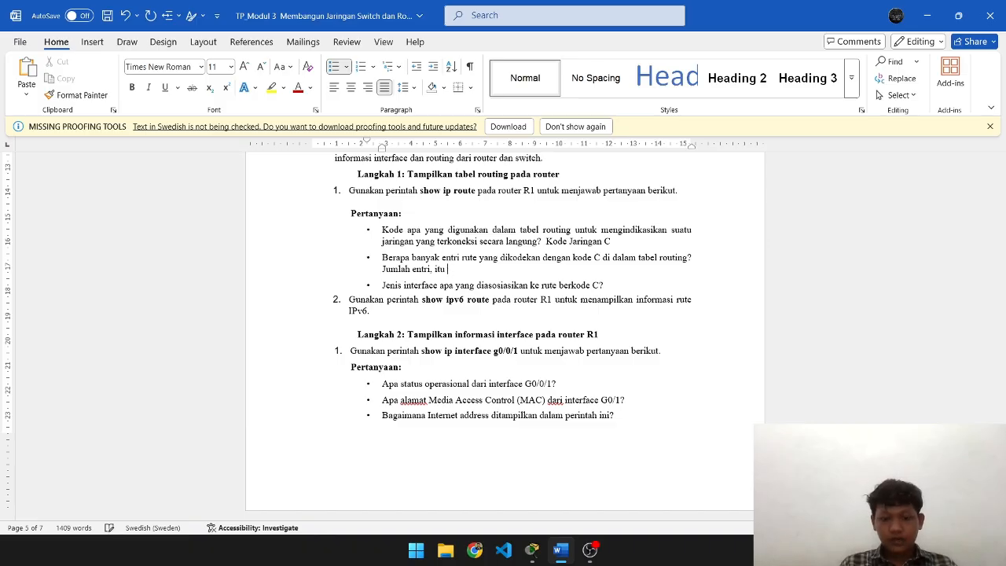
pyautogui.write(' yang berkode C')
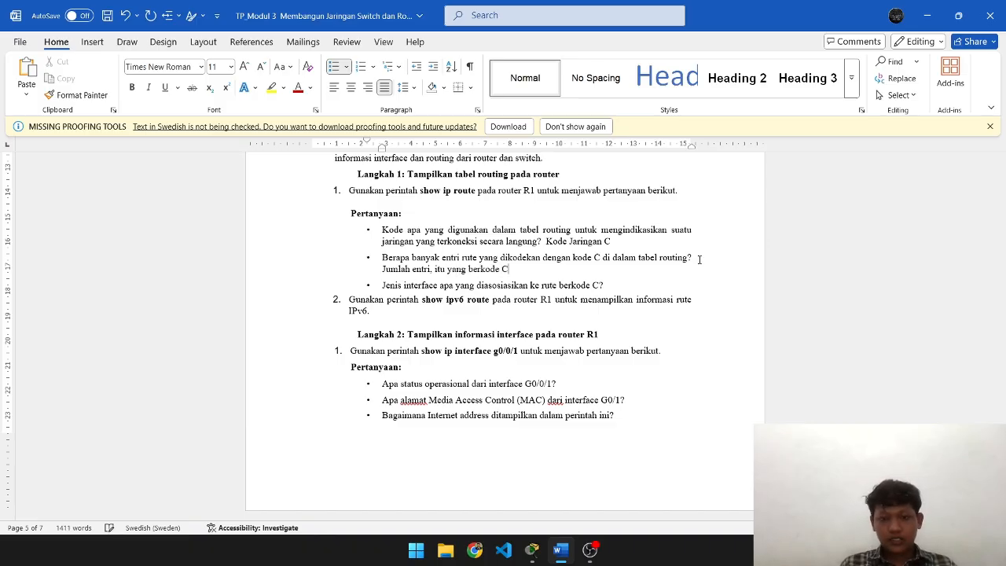
pyautogui.hotkey('ctrl', 'v')
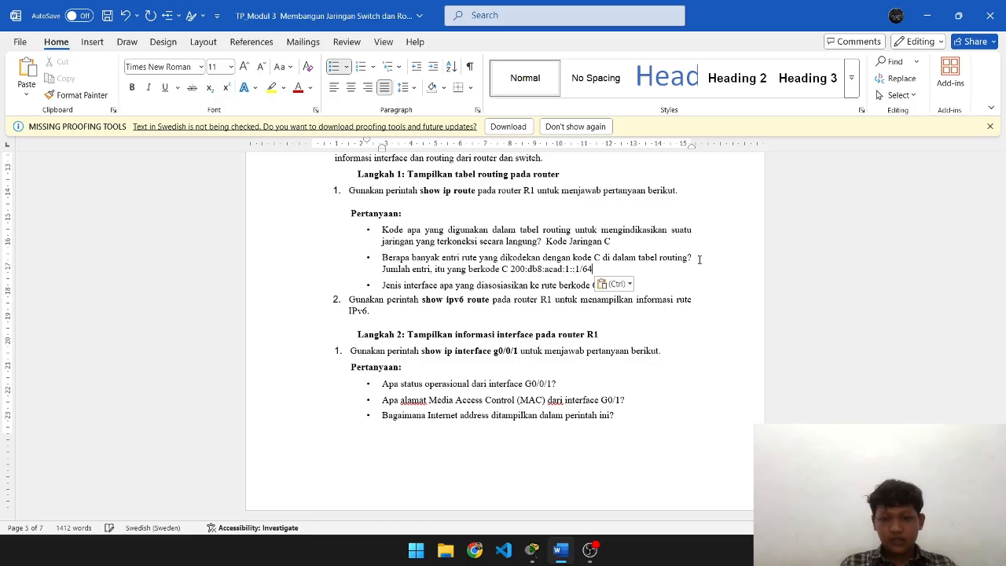
pyautogui.hotkey('alt', 'Tab')
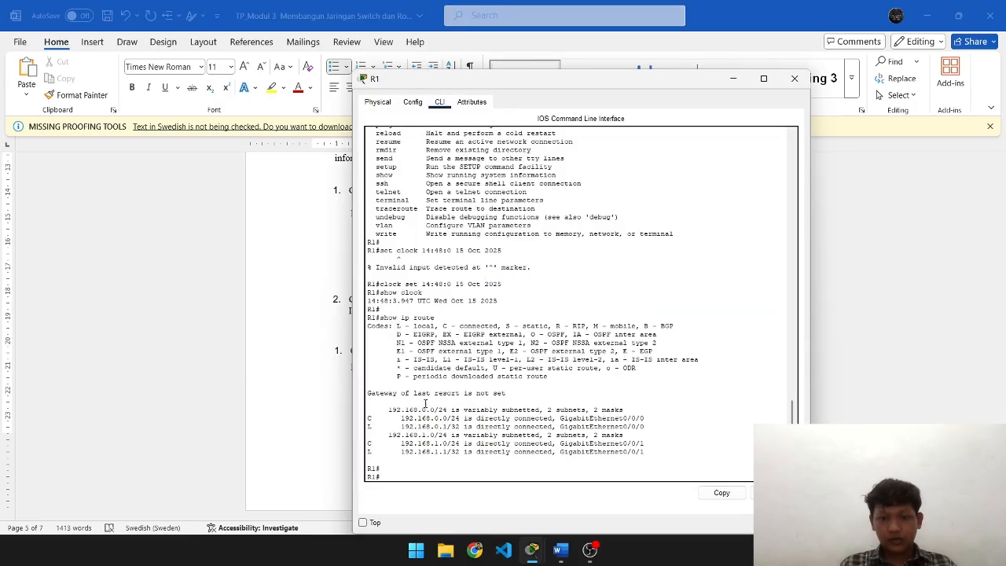
pyautogui.moveTo(401, 445); pyautogui.dragTo(461, 444)
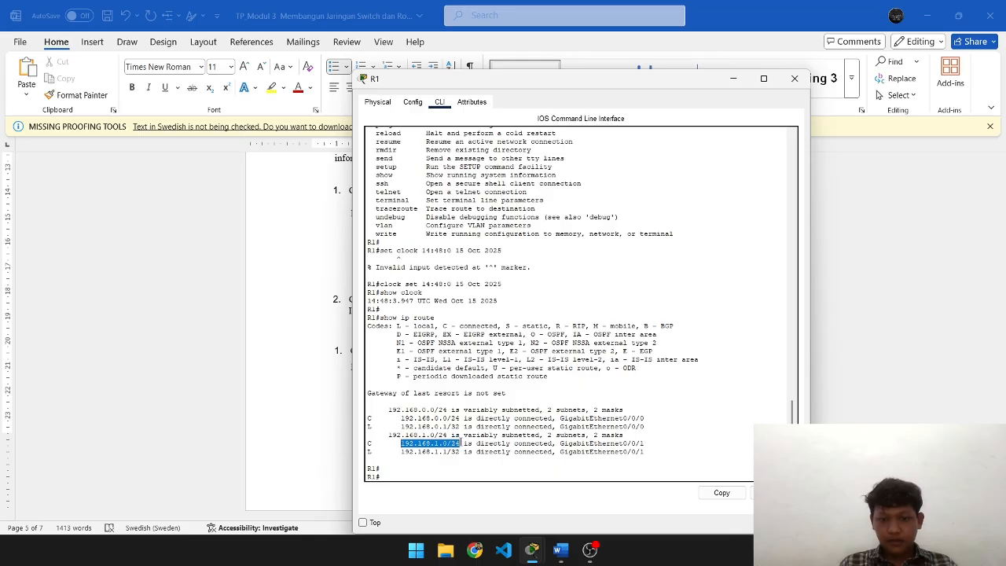
pyautogui.hotkey('ctrl', 'c')
pyautogui.hotkey('alt', 'Tab')
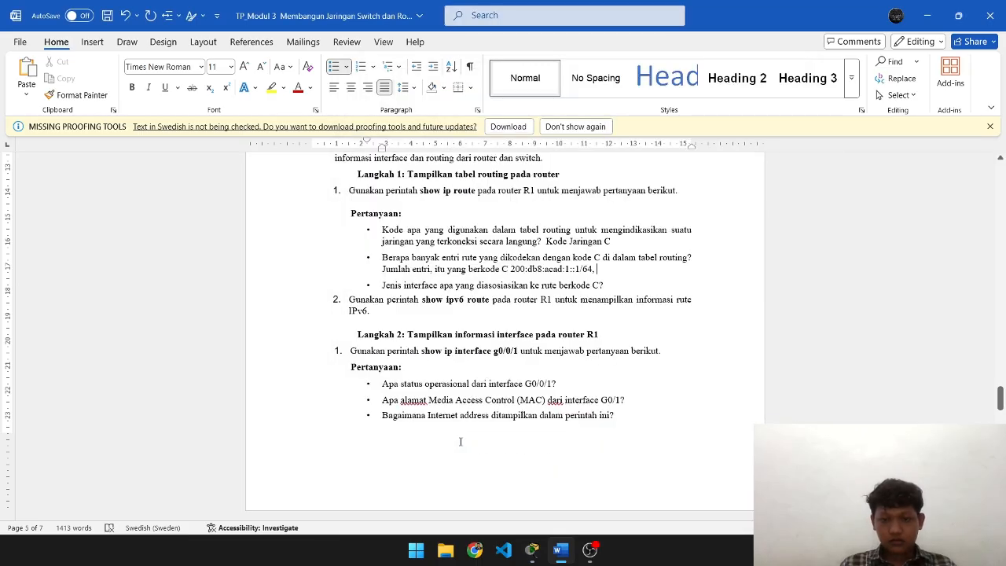
pyautogui.hotkey('ctrl', 'v')
# - Copy another route line from R1, paste it, then undo the pasted addresses
pyautogui.hotkey('alt', 'Tab')
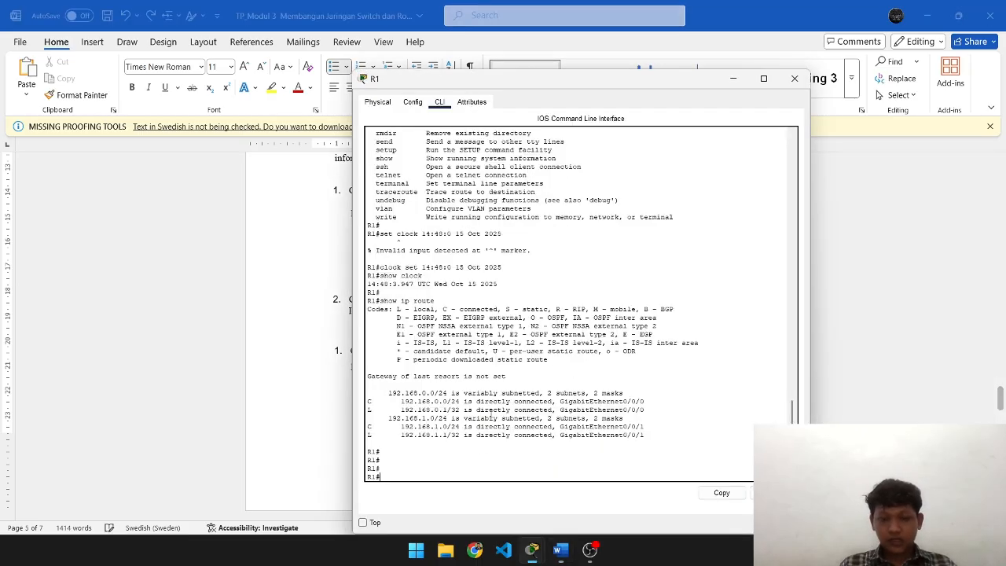
pyautogui.moveTo(401, 425); pyautogui.dragTo(462, 424)
pyautogui.hotkey('ctrl', 'c')
pyautogui.hotkey('alt', 'Tab')
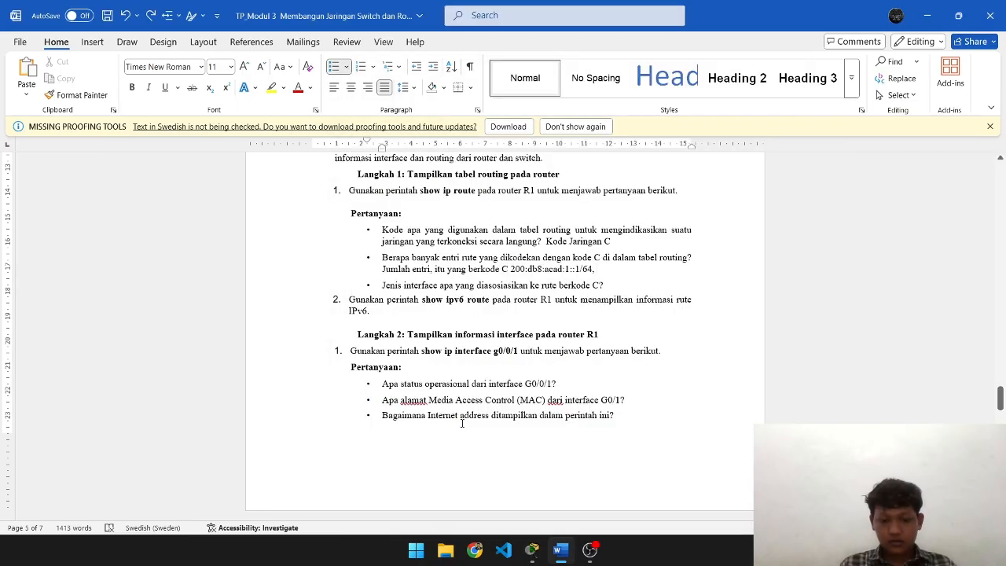
pyautogui.hotkey('ctrl', 'v')
pyautogui.hotkey('ctrl', 'z')
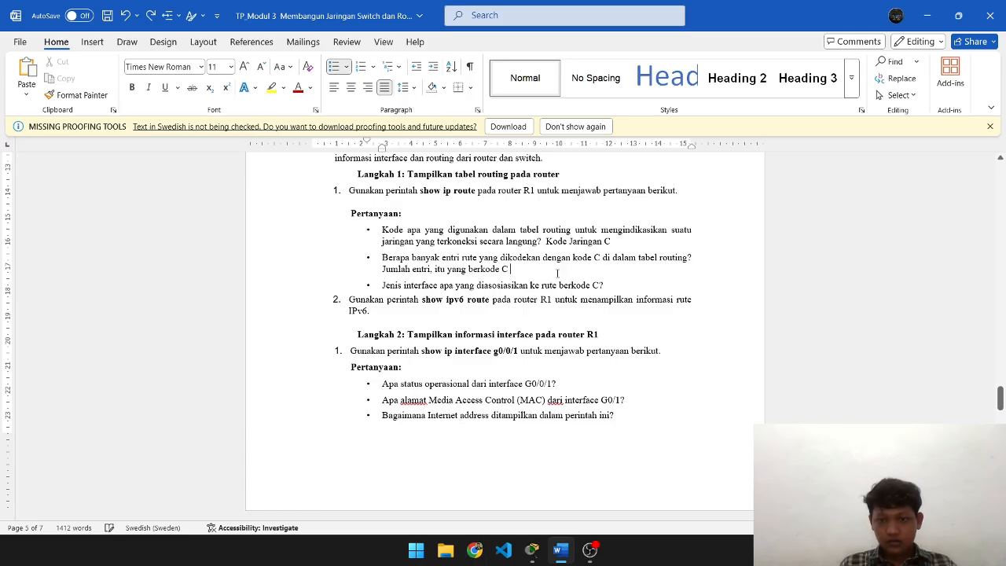
# - Type 192.168.0.1/24 as the first address, checking against R1's routing output
pyautogui.hotkey('alt', 'Tab')
pyautogui.hotkey('alt', 'Tab')
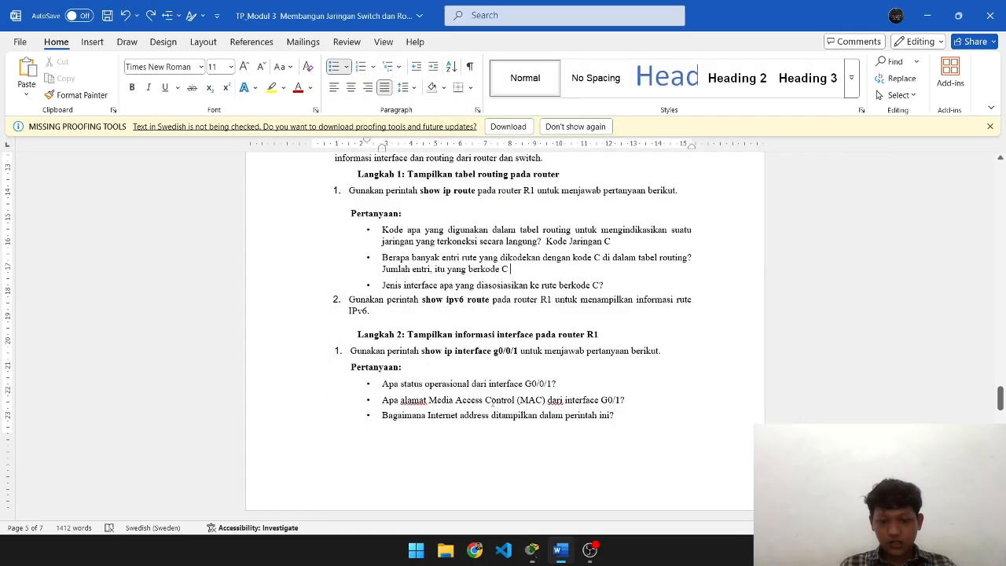
pyautogui.write('192.168')
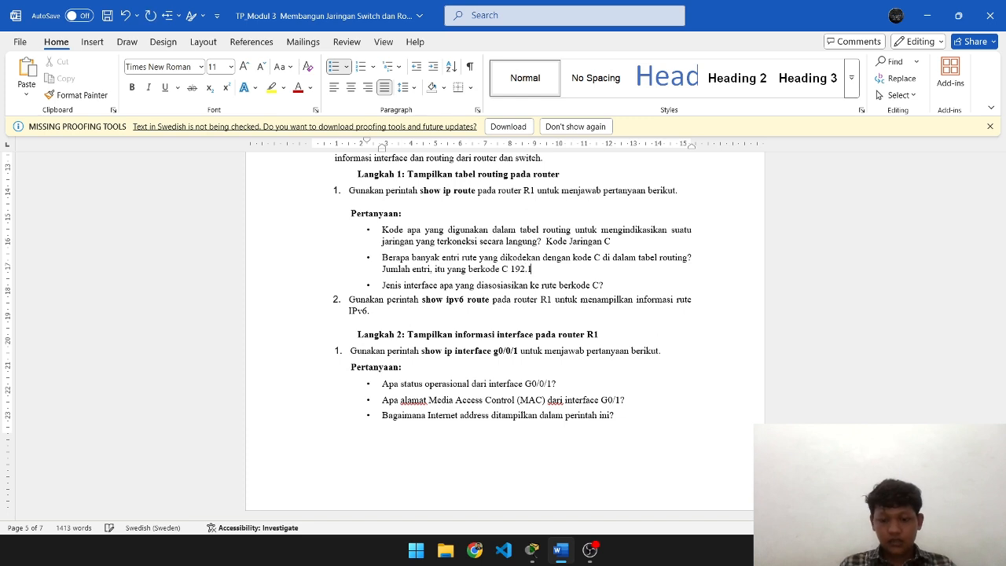
pyautogui.hotkey('alt', 'Tab')
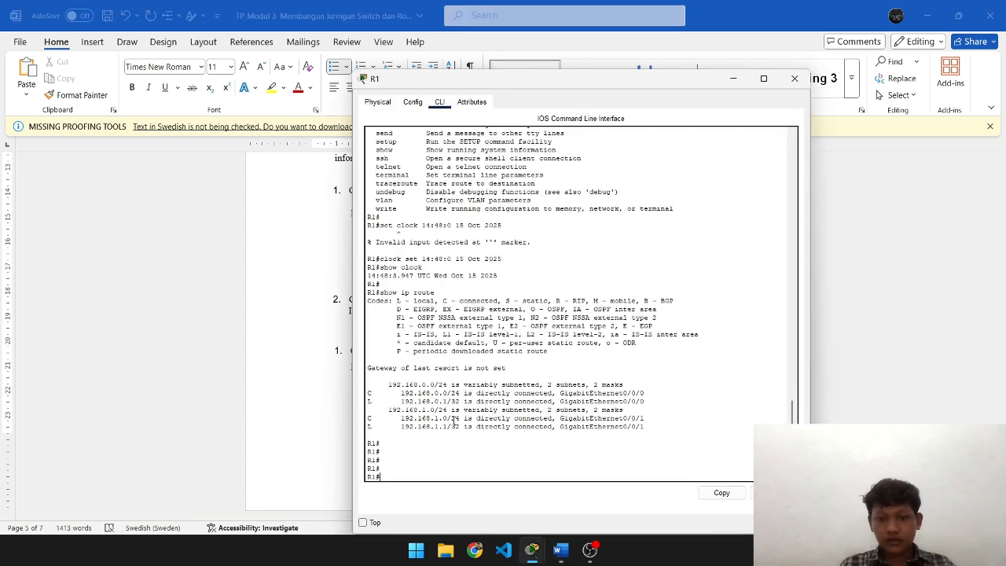
pyautogui.hotkey('alt', 'Tab')
pyautogui.write('.0.1/24')
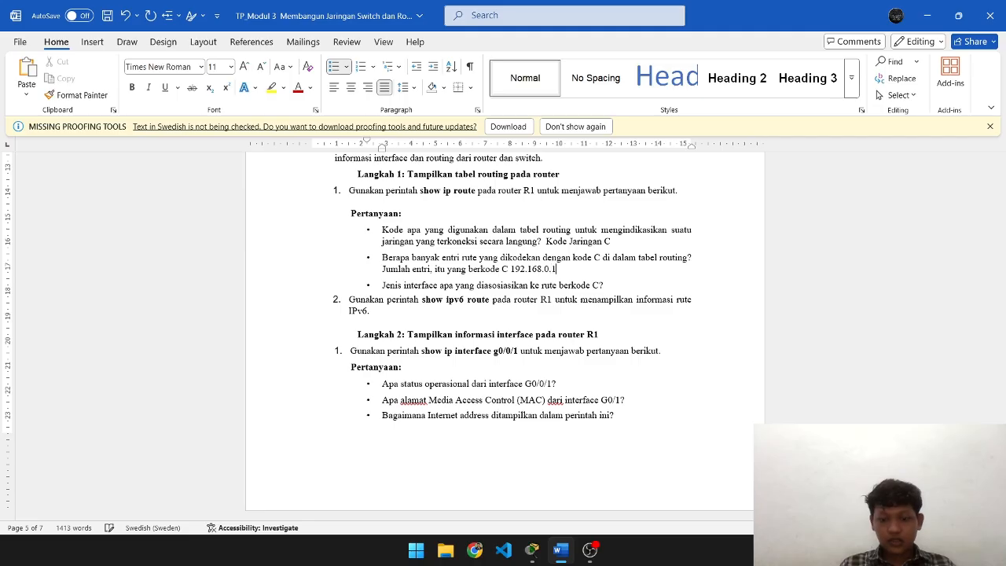
pyautogui.hotkey('alt', 'Tab')
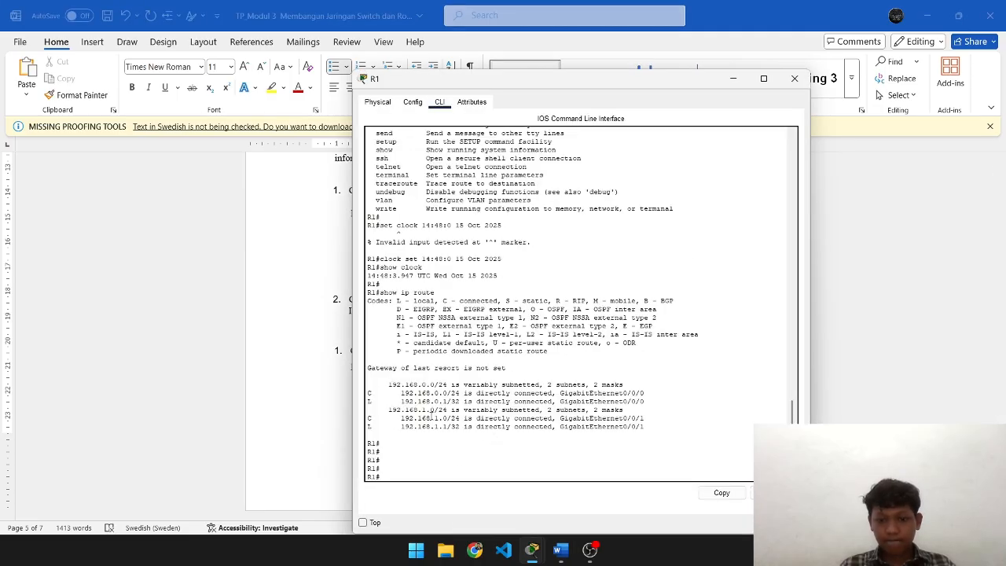
pyautogui.hotkey('alt', 'Tab')
pyautogui.write(',')
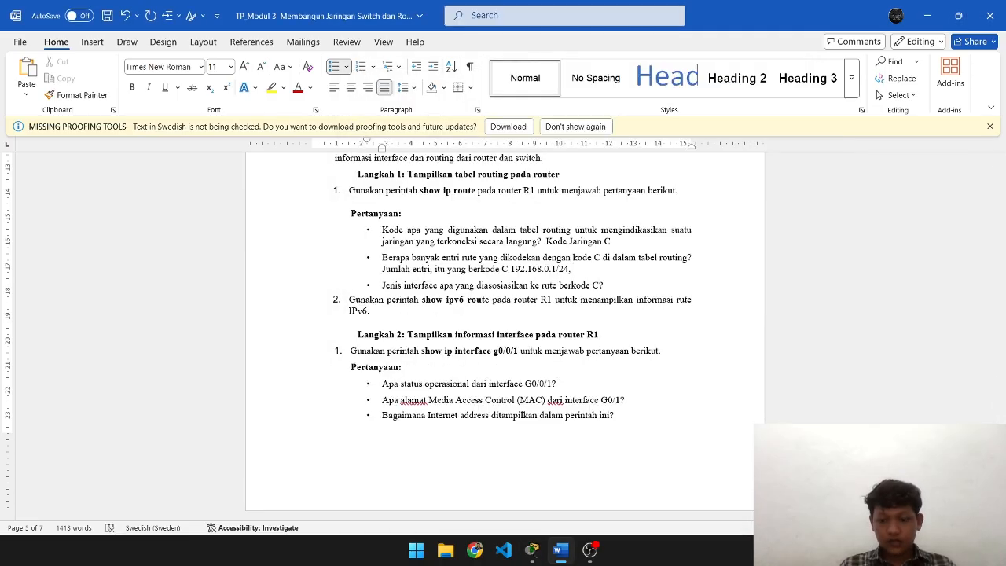
# - Duplicate the address and edit the second copy to read 192.168.1.0/24
pyautogui.hotkey('shift', 'Left')
pyautogui.hotkey('shift', 'Left')
pyautogui.hotkey('shift', 'Left')
pyautogui.hotkey('shift', 'Left')
pyautogui.hotkey('shift', 'Left')
pyautogui.hotkey('shift', 'Left')
pyautogui.hotkey('shift', 'Left')
pyautogui.hotkey('shift', 'Left')
pyautogui.hotkey('shift', 'Left')
pyautogui.hotkey('shift', 'Left')
pyautogui.hotkey('shift', 'Left')
pyautogui.hotkey('shift', 'Left')
pyautogui.hotkey('shift', 'Left')
pyautogui.hotkey('shift', 'Left')
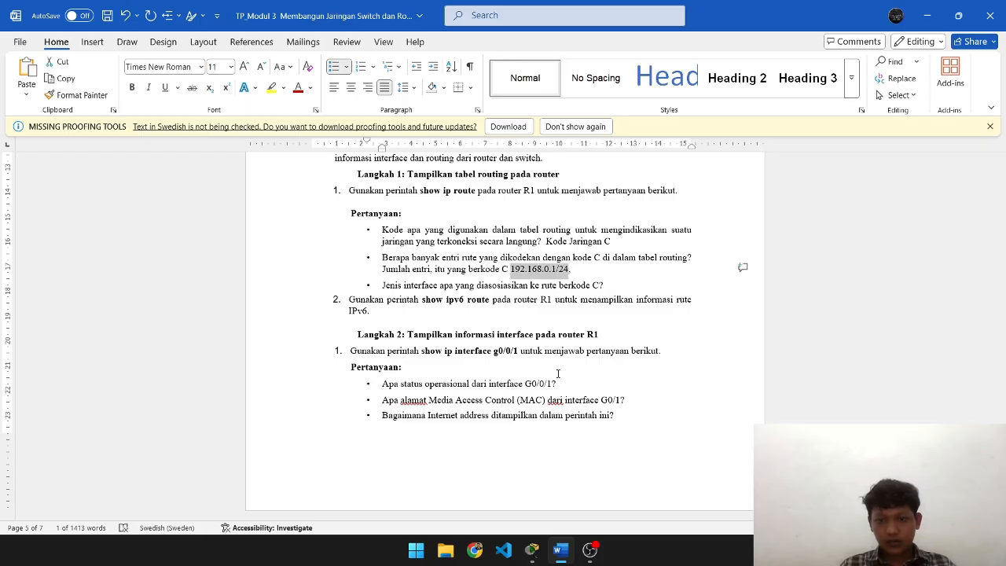
pyautogui.press('End')
pyautogui.hotkey('ctrl', 'v')
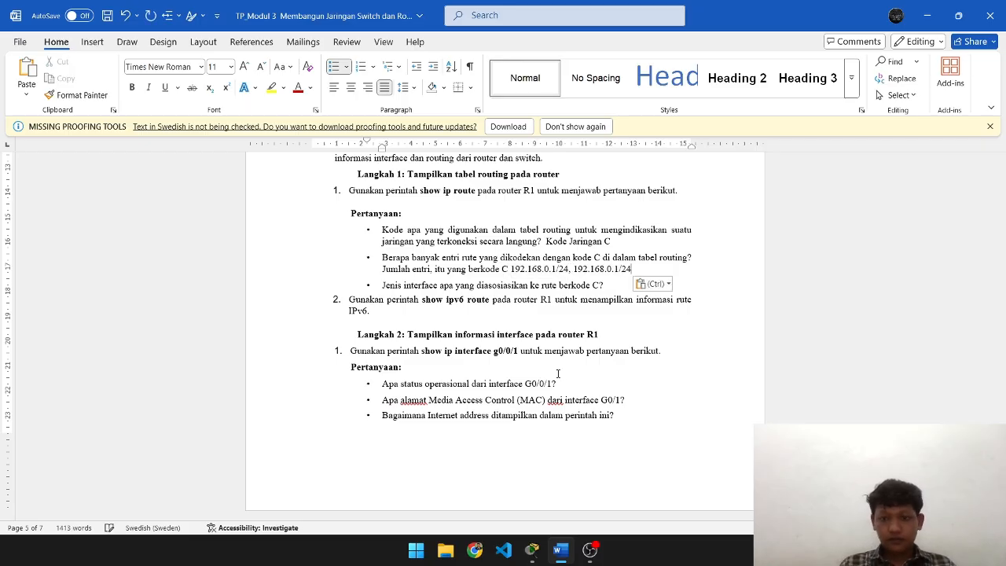
pyautogui.hotkey('alt', 'Tab')
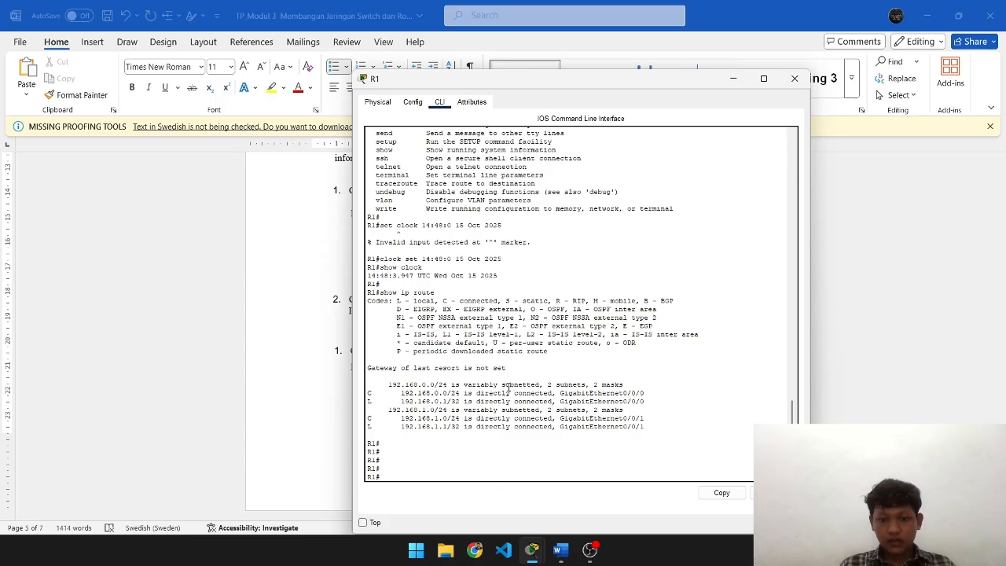
pyautogui.hotkey('alt', 'Tab')
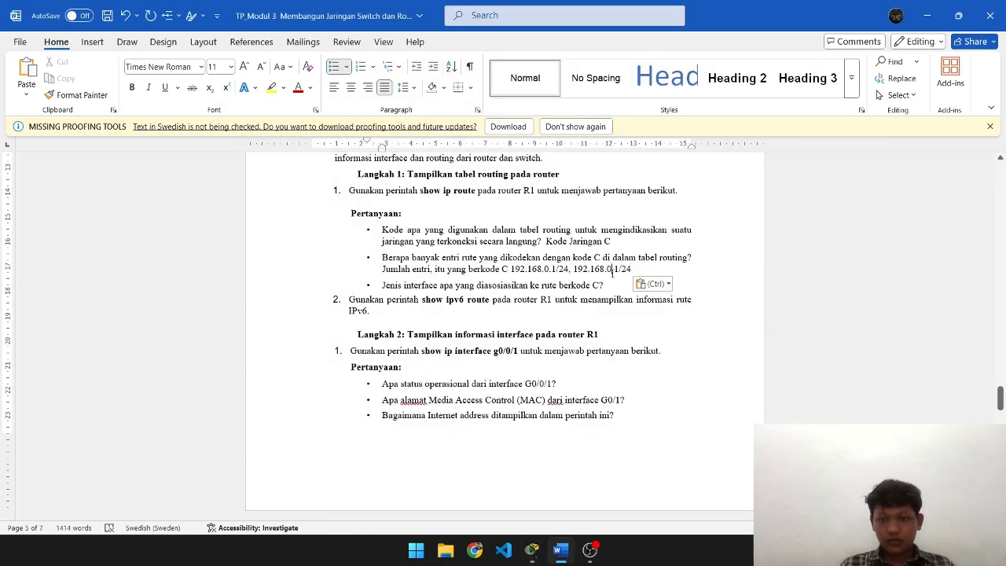
pyautogui.press('BackSpace')
pyautogui.write('1')
pyautogui.press('Right')
pyautogui.press('Right')
pyautogui.press('BackSpace')
pyautogui.write('0')
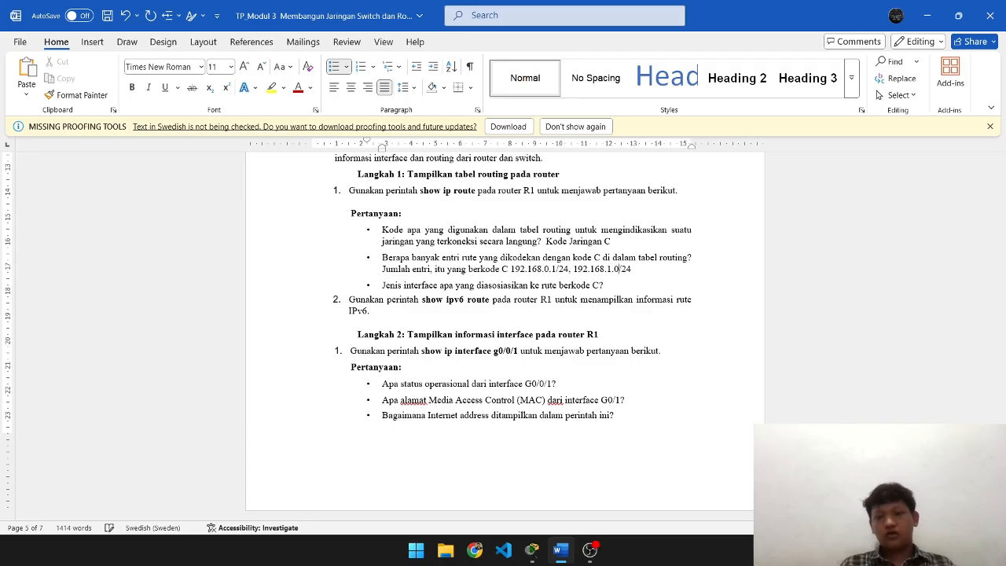
pyautogui.hotkey('alt', 'Tab')
pyautogui.hotkey('alt', 'Tab')
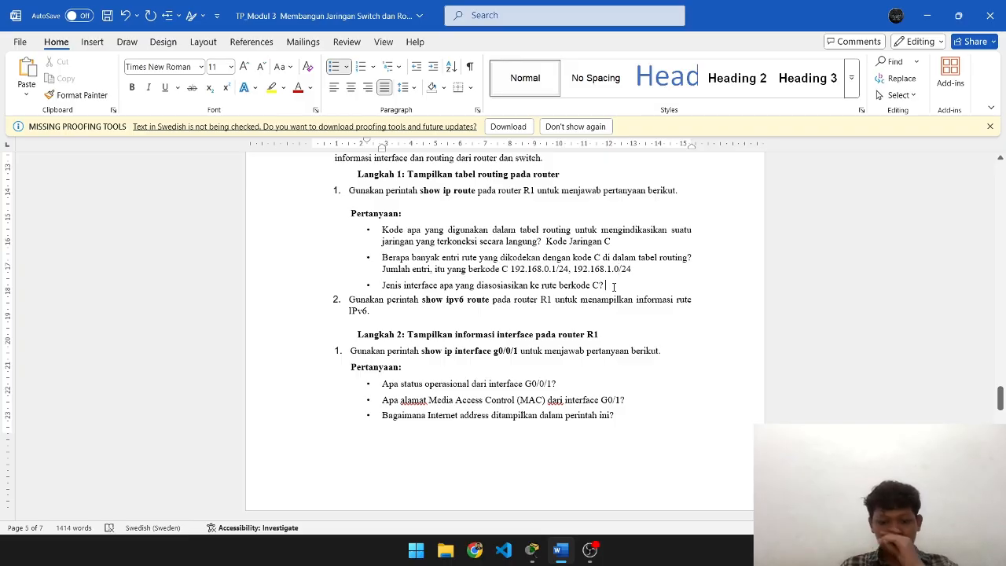
pyautogui.hotkey('alt', 'Tab')
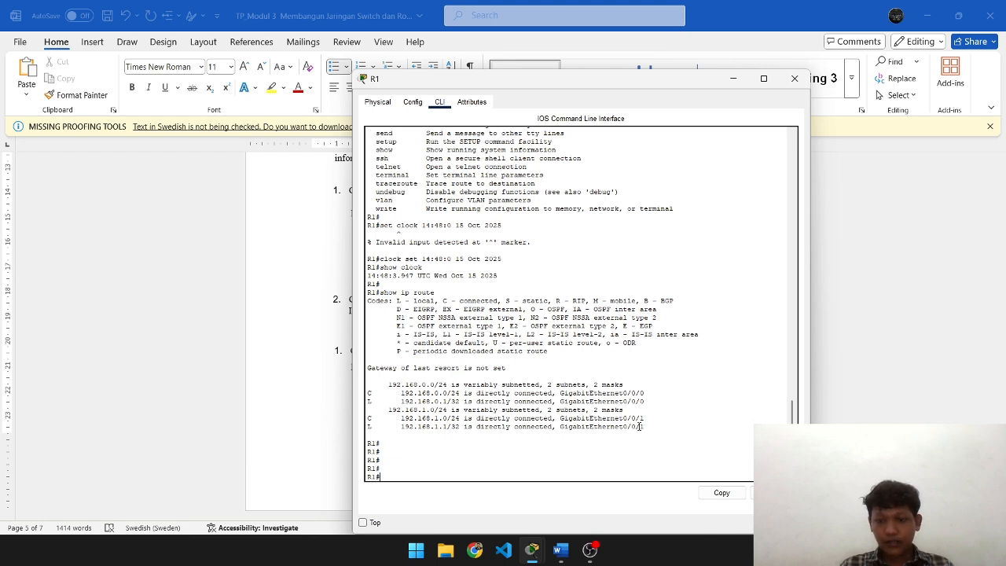
# - Type 'GigabitEthernet0/0/1, dan', then paste the interface name and change it to GigabitEthernet0/0/0
pyautogui.hotkey('alt', 'Tab')
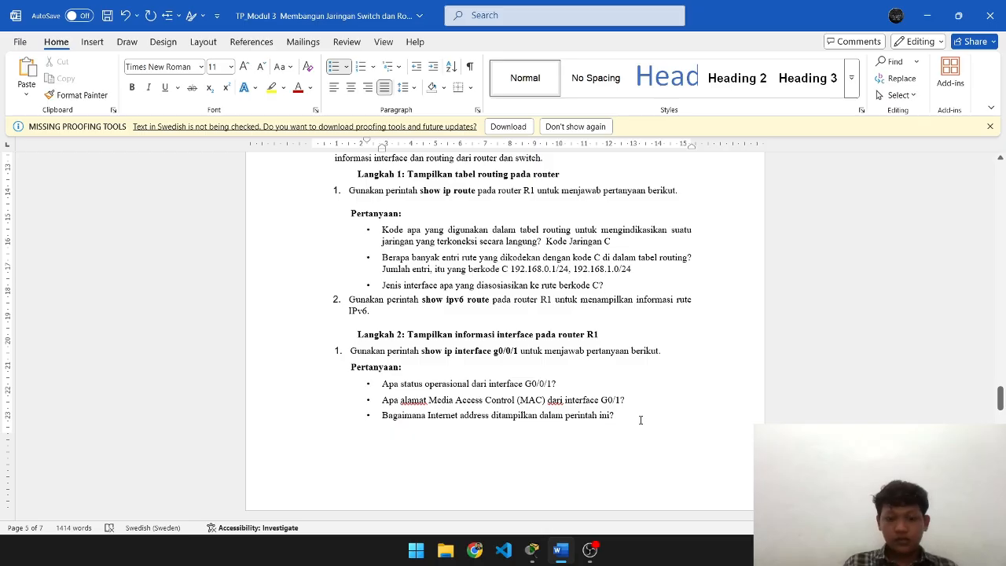
pyautogui.write('Gi')
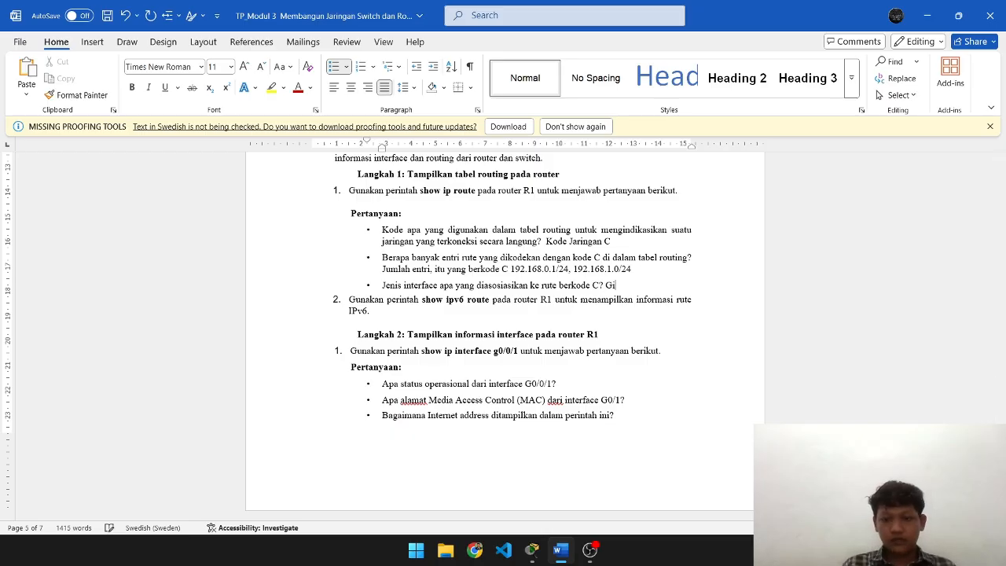
pyautogui.write('gabithe')
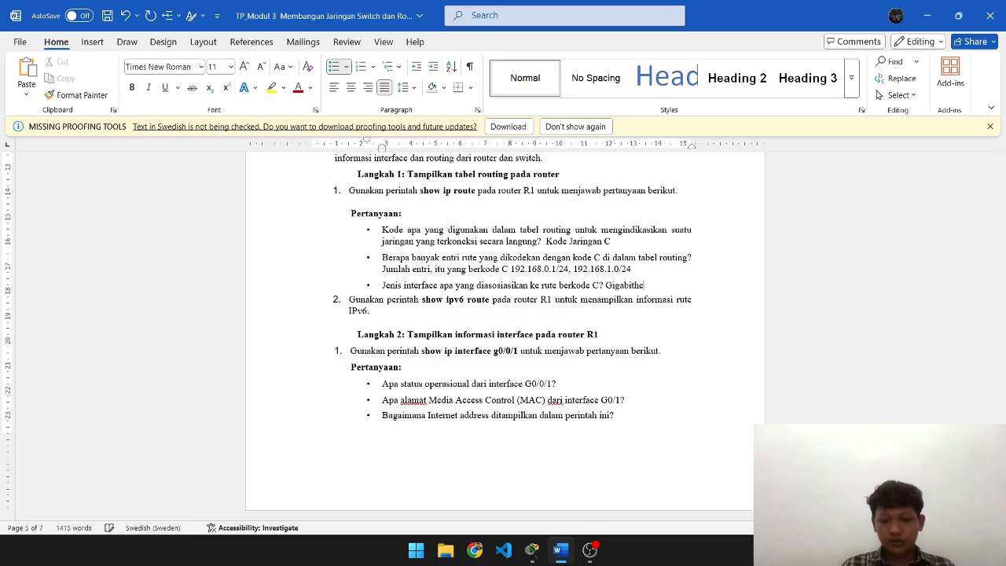
pyautogui.press('BackSpace')
pyautogui.press('BackSpace')
pyautogui.write('Ethernet')
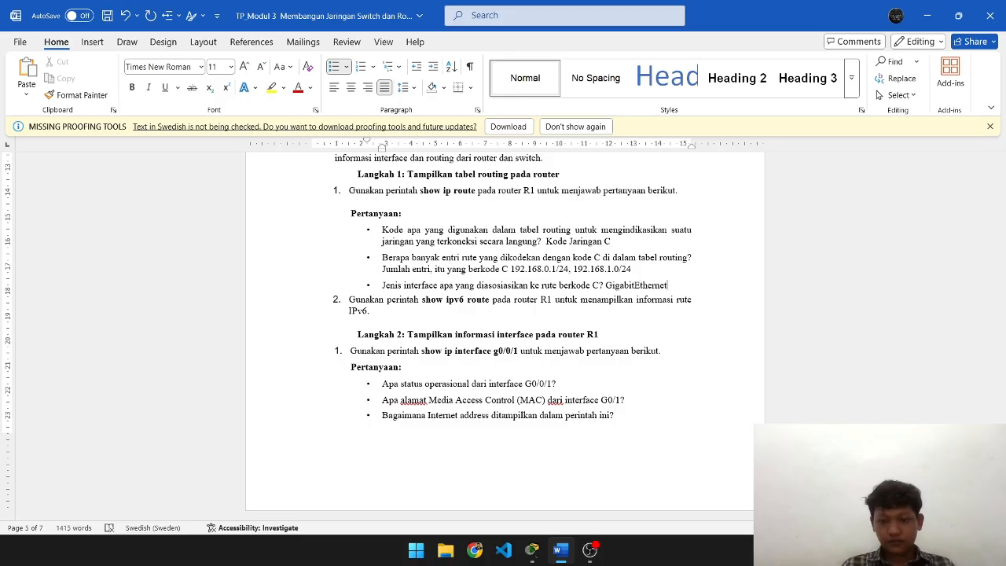
pyautogui.write('0/0')
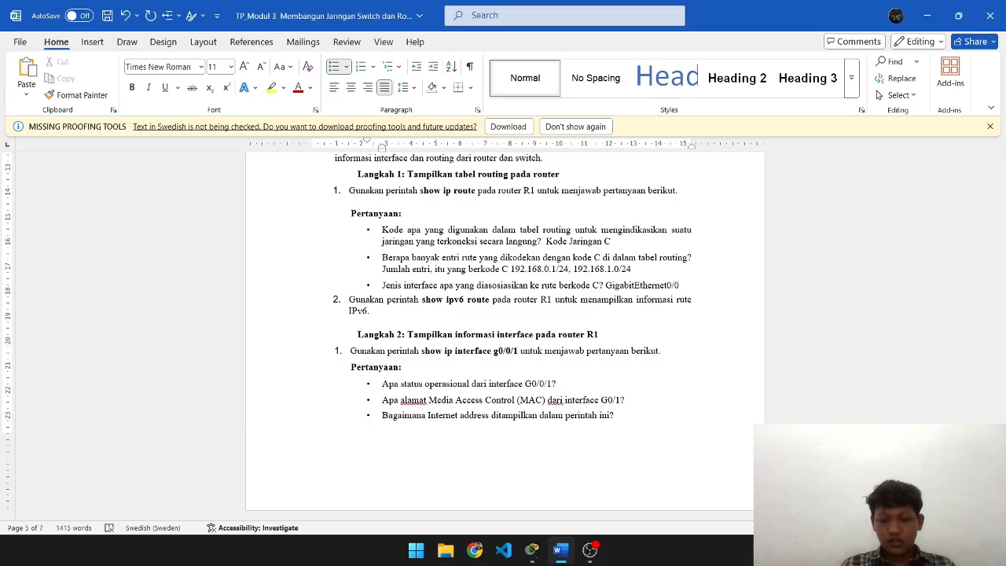
pyautogui.write('/1, dan')
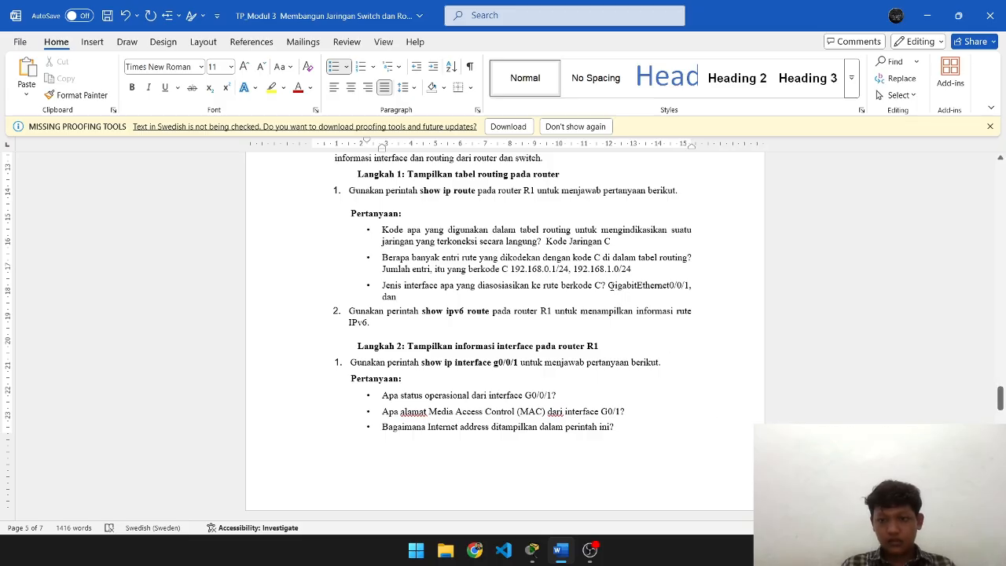
pyautogui.moveTo(609, 286); pyautogui.dragTo(690, 286)
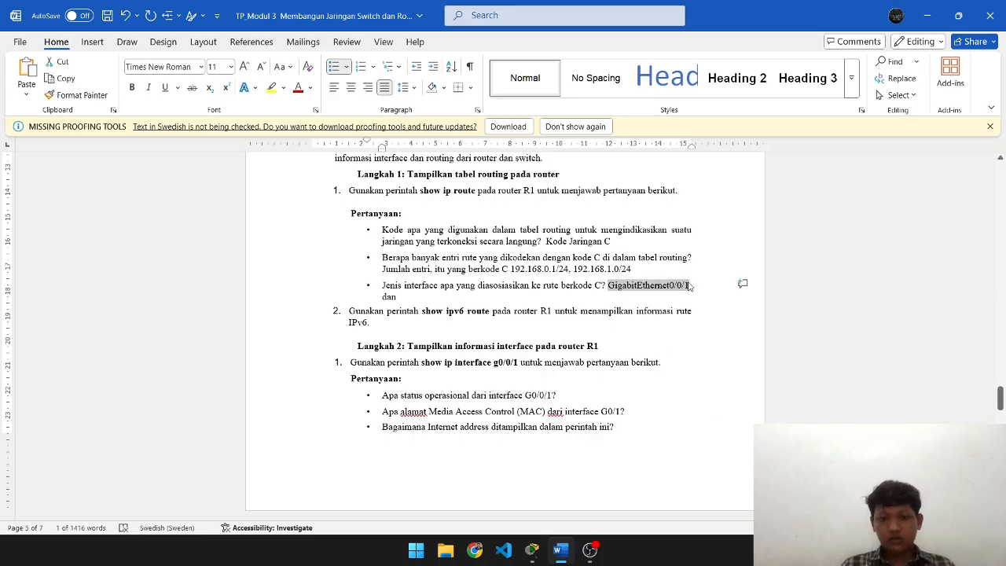
pyautogui.hotkey('ctrl', 'c')
pyautogui.click(397, 296)
pyautogui.hotkey('ctrl', 'v')
pyautogui.press('BackSpace')
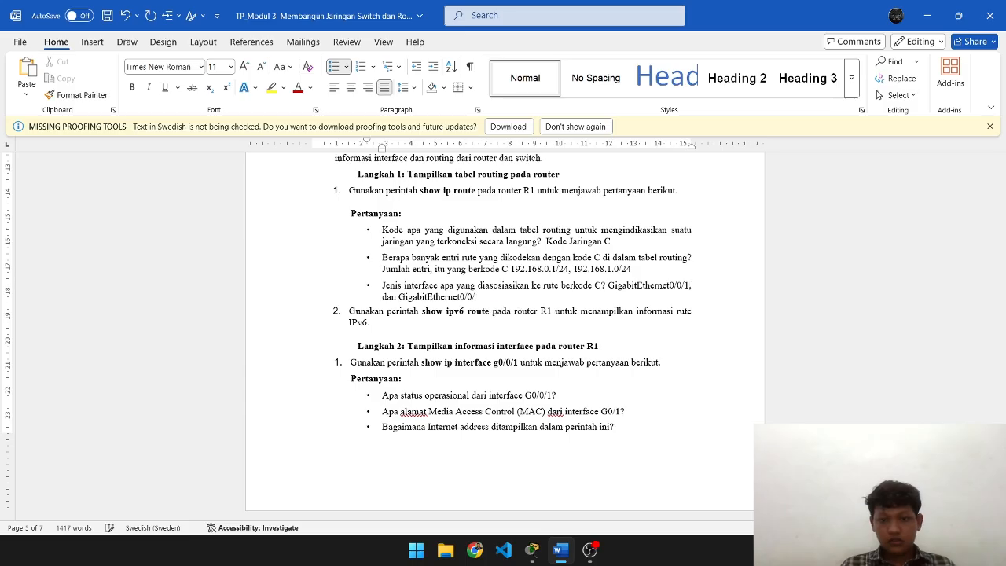
pyautogui.write('0')
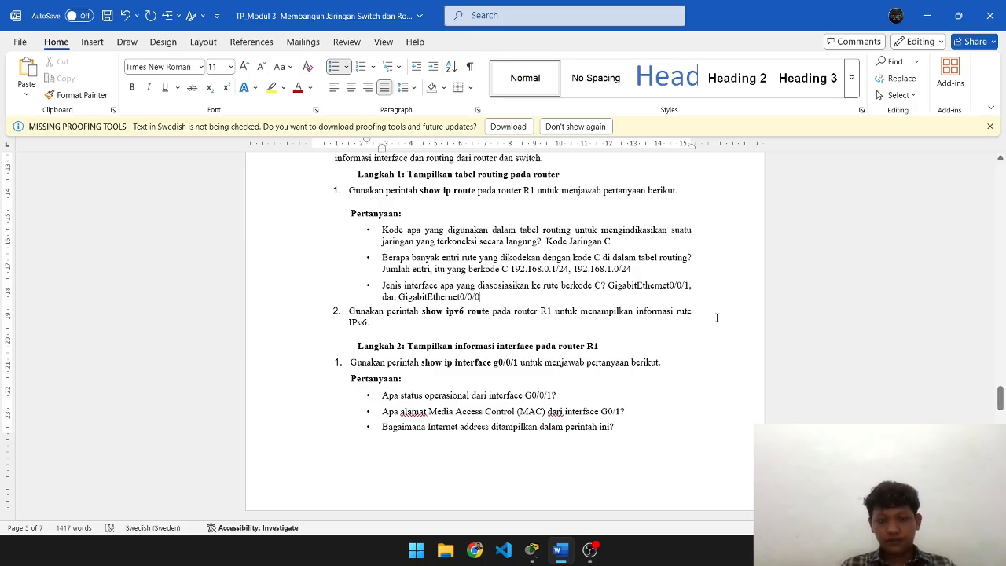
pyautogui.scroll(-1, 626, 296)
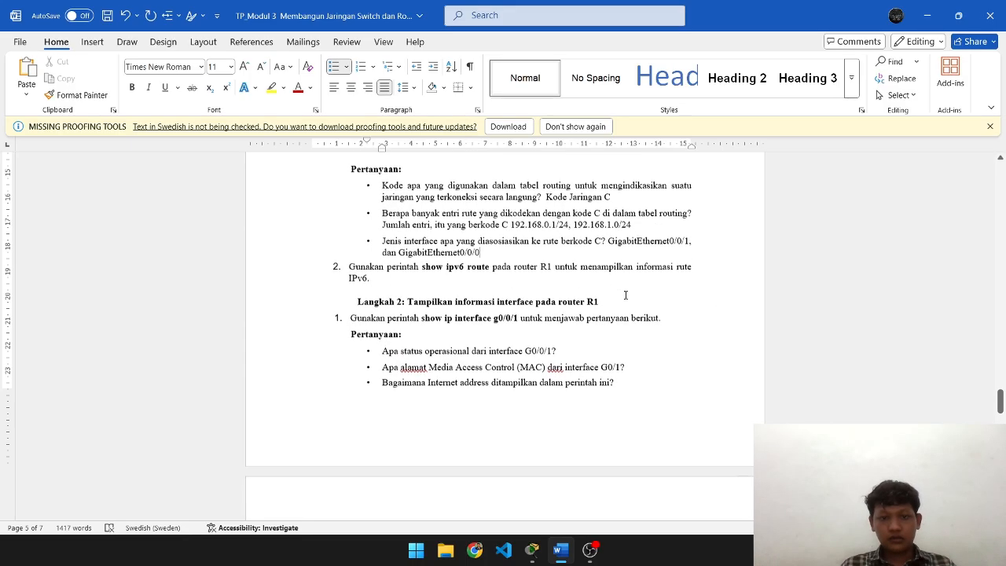
pyautogui.scroll(2, 625, 296)
pyautogui.scroll(-1, 626, 296)
pyautogui.scroll(-1, 626, 295)
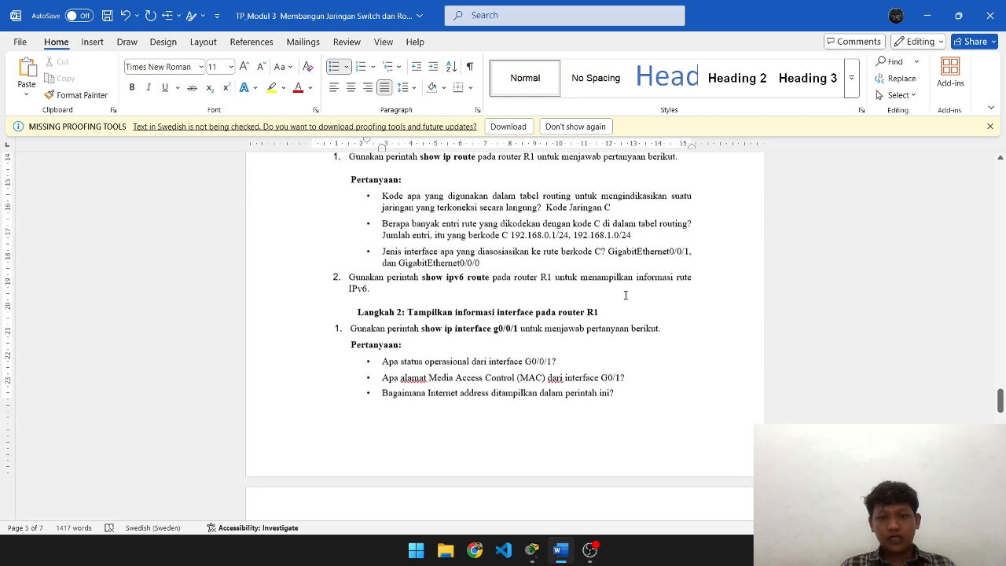
# - Run show ipv6 route on R1, correcting the 'sjow' typo first
pyautogui.hotkey('alt', 'Tab')
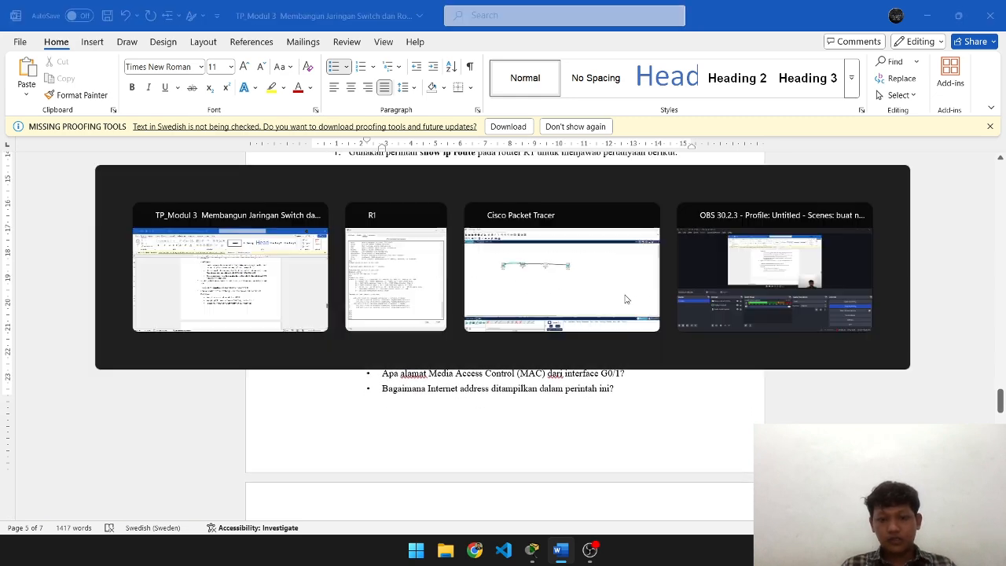
pyautogui.hotkey('alt', 'Tab')
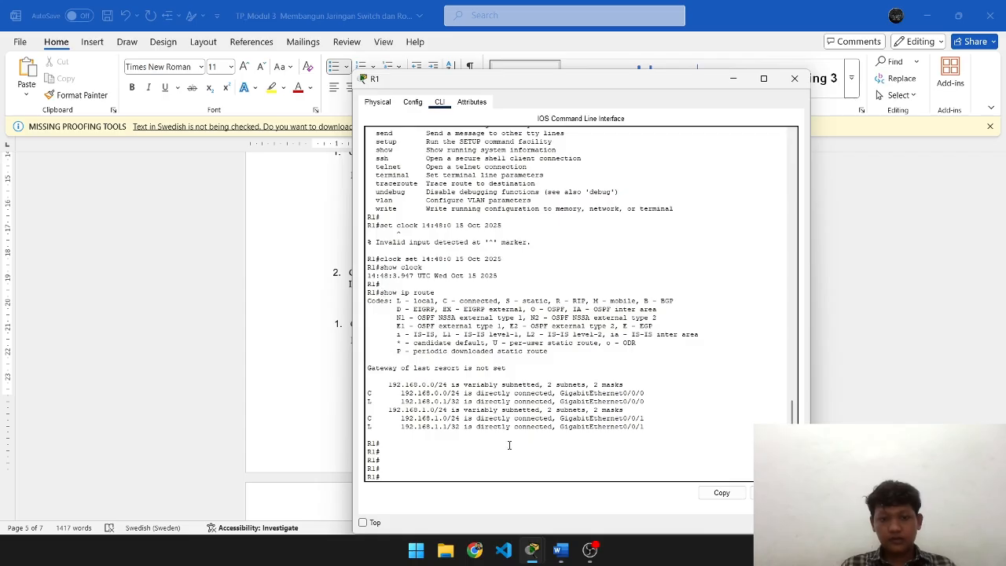
pyautogui.write('sjow')
pyautogui.press('BackSpace')
pyautogui.press('BackSpace')
pyautogui.press('BackSpace')
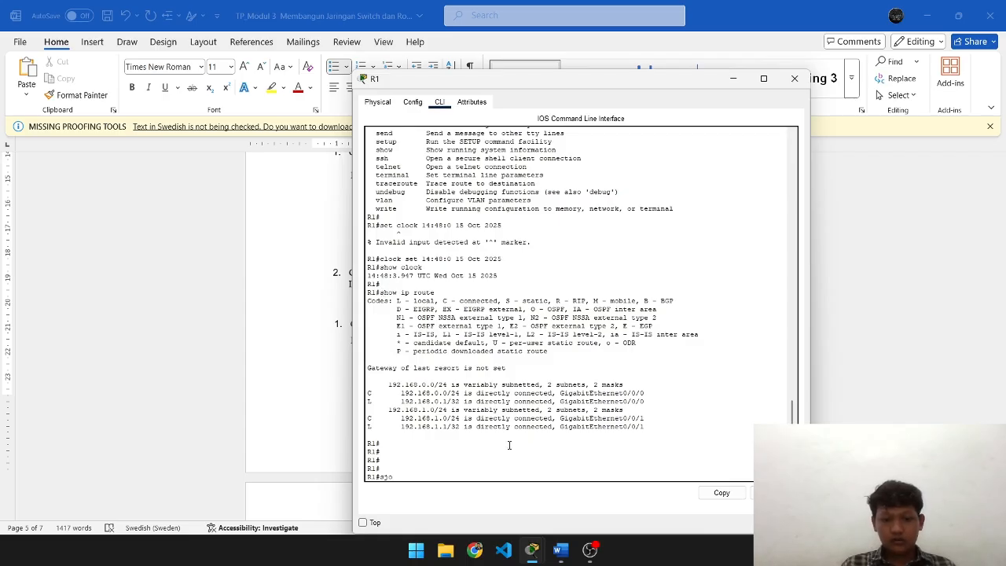
pyautogui.write('how ipv6')
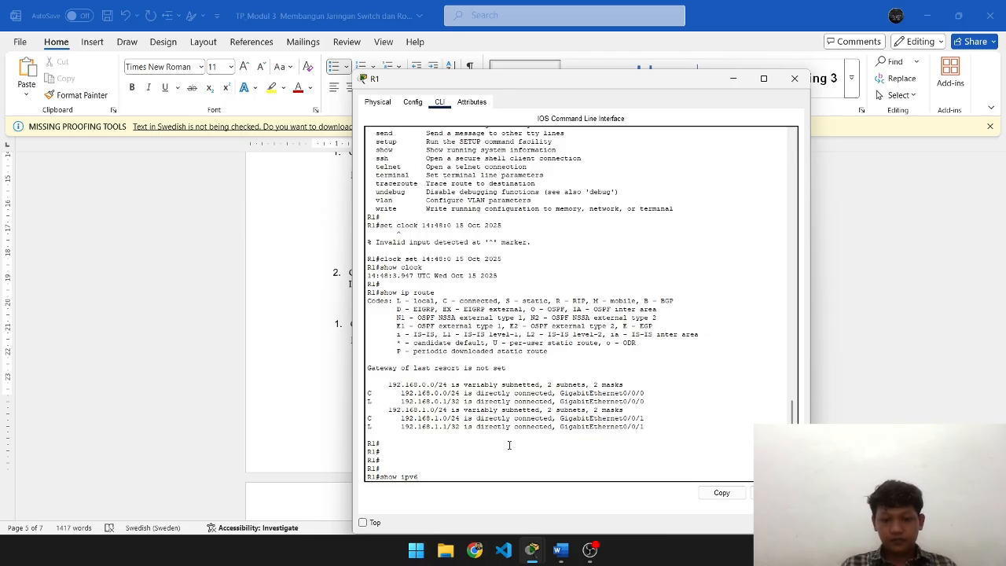
pyautogui.write(' route')
pyautogui.press('Return')
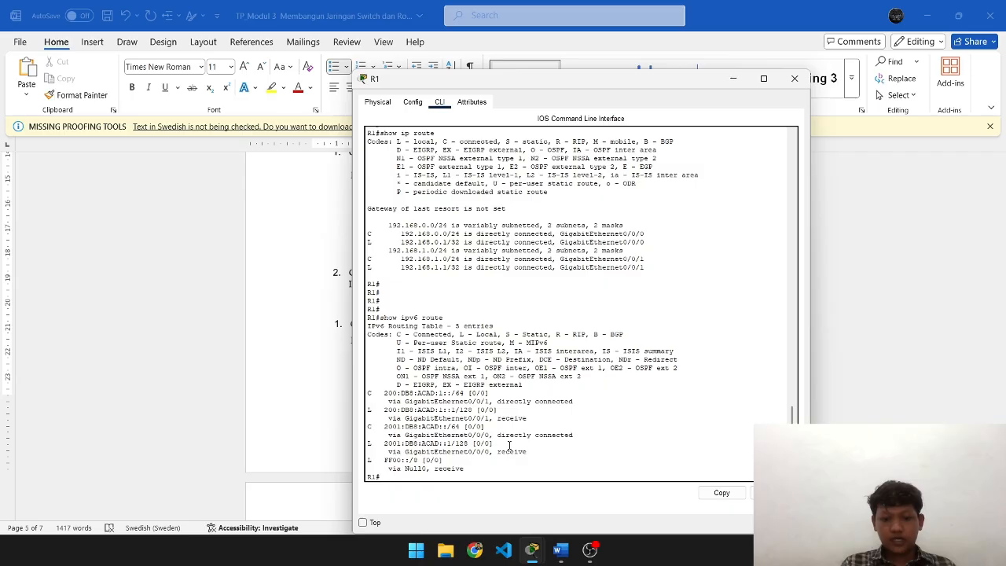
# - Scroll the Word report to the Langkah 2 interface questions, then return to R1's CLI
pyautogui.hotkey('alt', 'Tab')
pyautogui.scroll(-3, 509, 444)
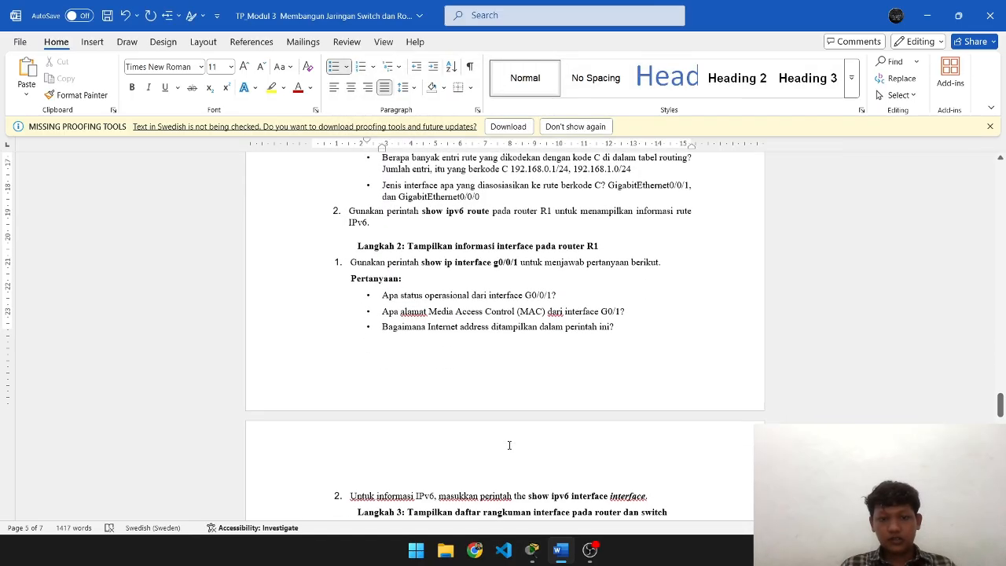
pyautogui.scroll(-1, 509, 445)
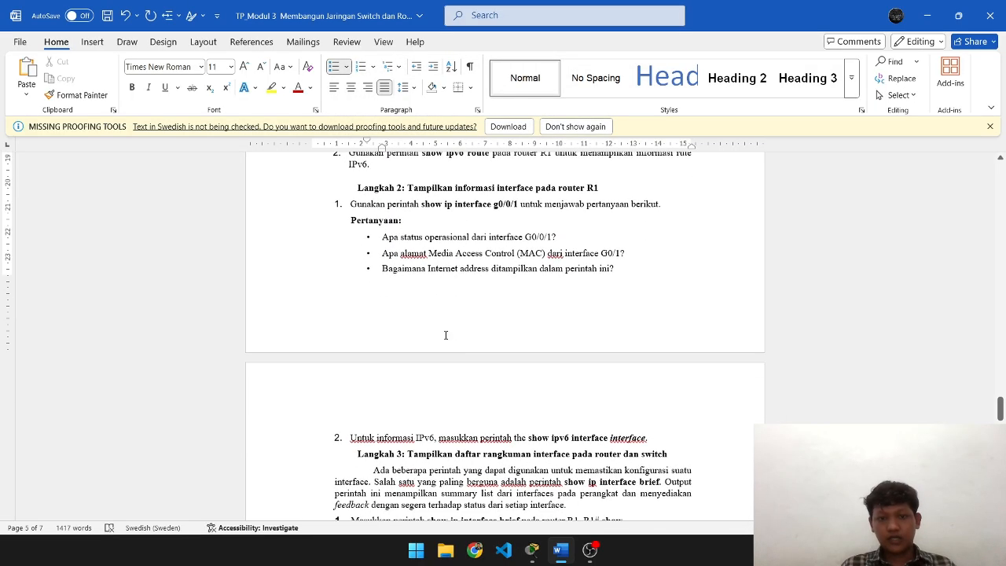
pyautogui.scroll(-1, 555, 293)
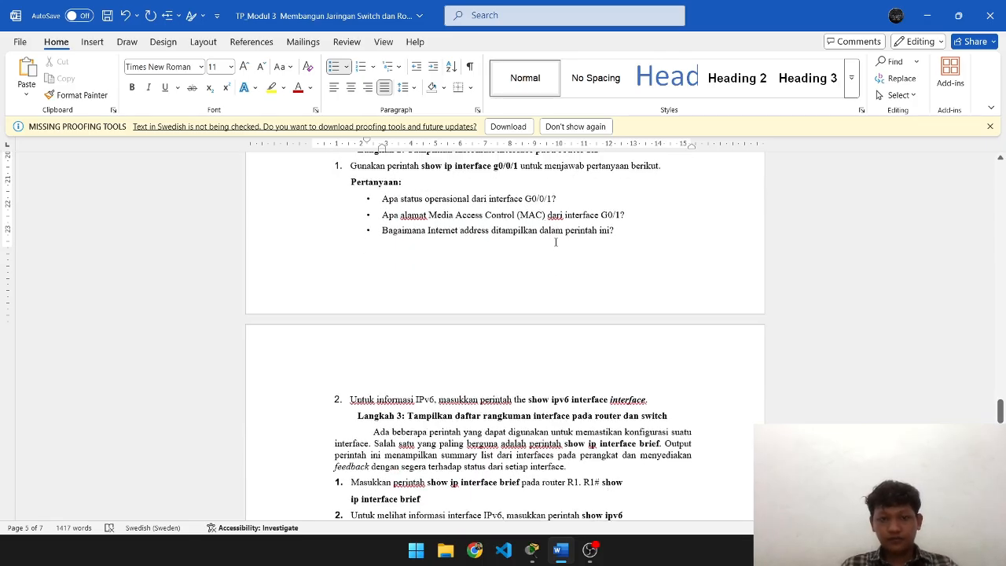
pyautogui.scroll(1, 556, 242)
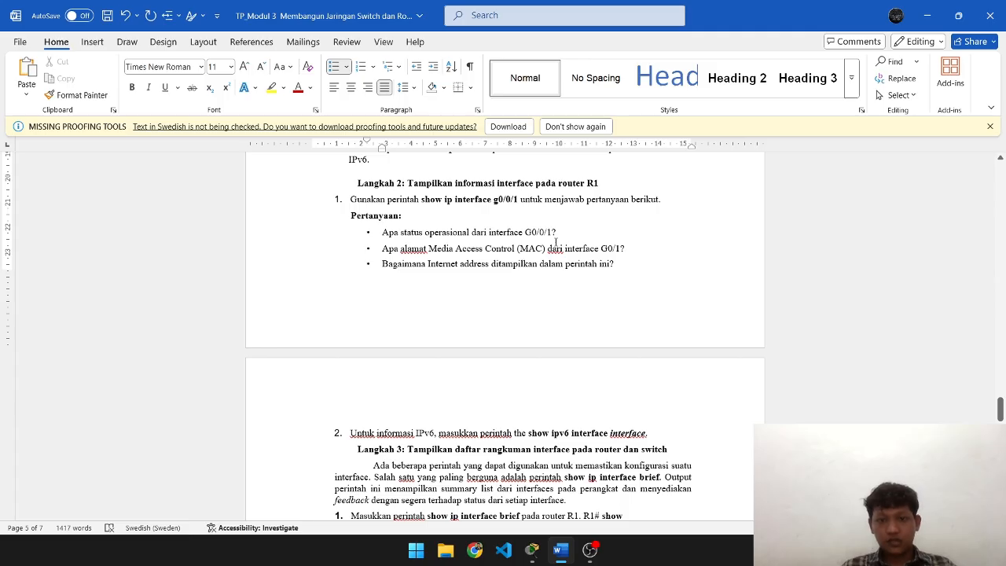
pyautogui.hotkey('alt', 'Tab')
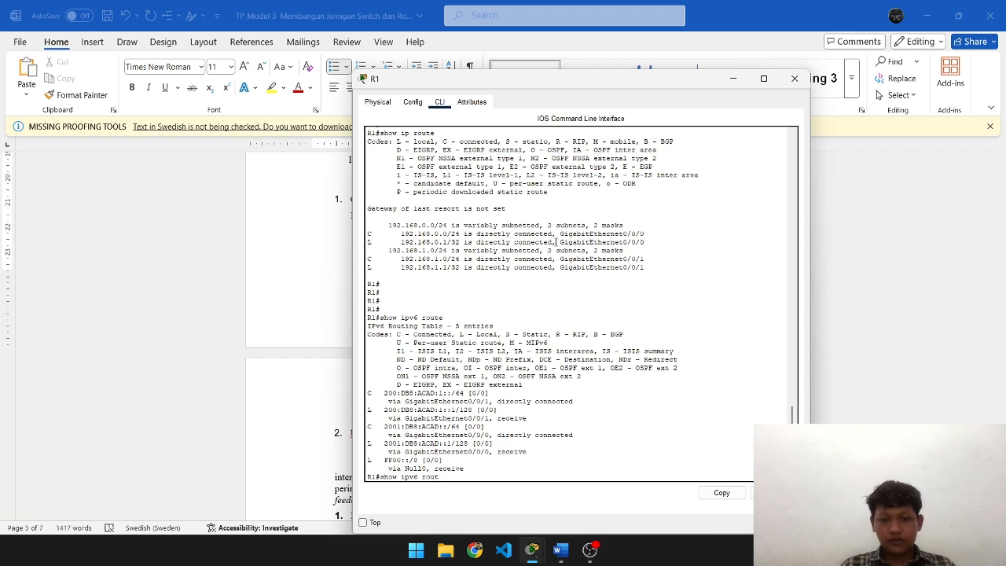
# - Run show ip interface g0/0/1 on R1 using Tab completion
pyautogui.press('BackSpace')
pyautogui.press('BackSpace')
pyautogui.press('BackSpace')
pyautogui.press('BackSpace')
pyautogui.press('BackSpace')
pyautogui.press('BackSpace')
pyautogui.press('BackSpace')
pyautogui.press('BackSpace')
pyautogui.press('BackSpace')
pyautogui.press('BackSpace')
pyautogui.write('ip inter')
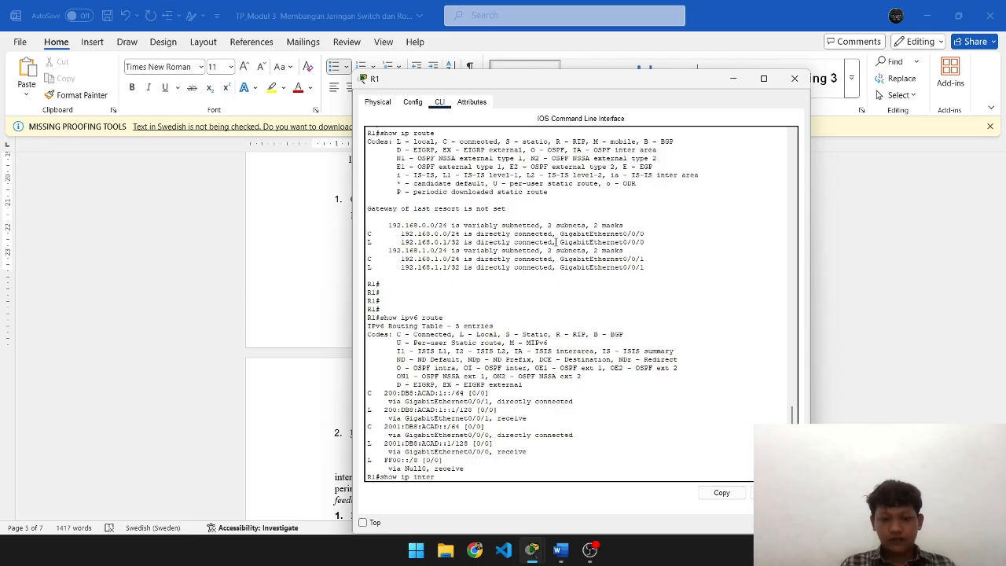
pyautogui.press('Tab')
pyautogui.write('g0')
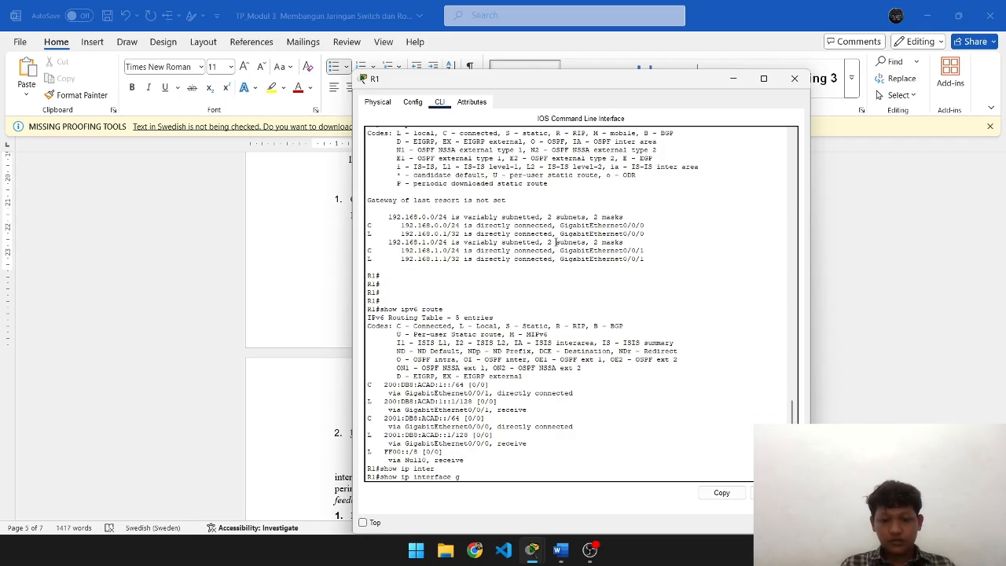
pyautogui.press('Tab')
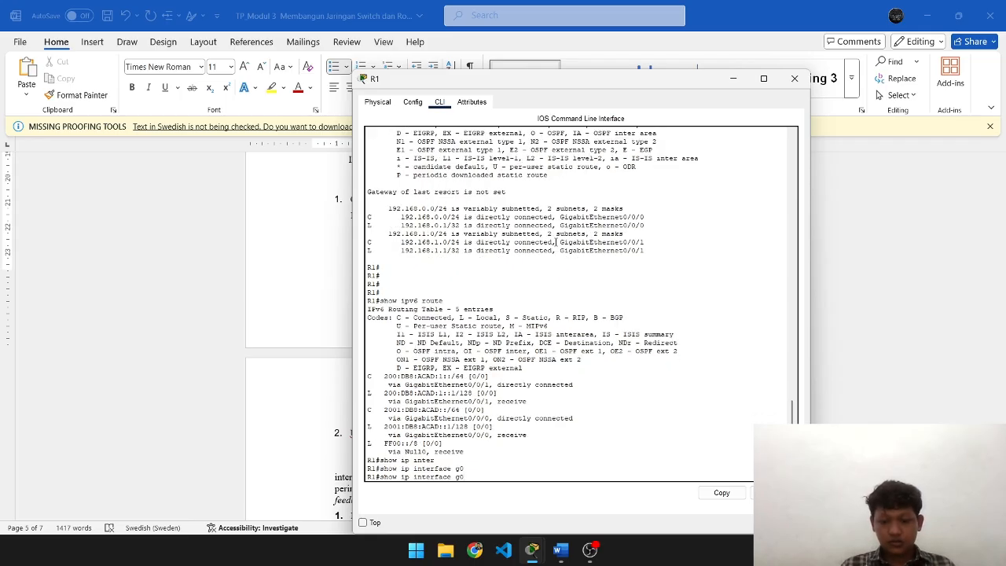
pyautogui.write('/0/1')
pyautogui.press('Return')
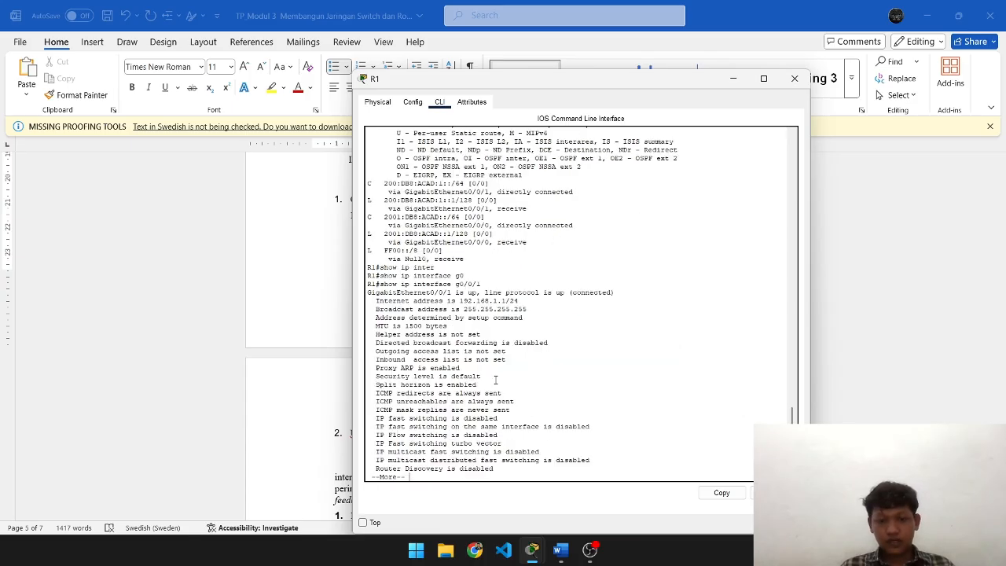
# - Page the interface output to its end and switch back to the Word report
pyautogui.press('Return')
pyautogui.press('Return')
pyautogui.press('Return')
pyautogui.press('Return')
pyautogui.press('Return')
pyautogui.press('Return')
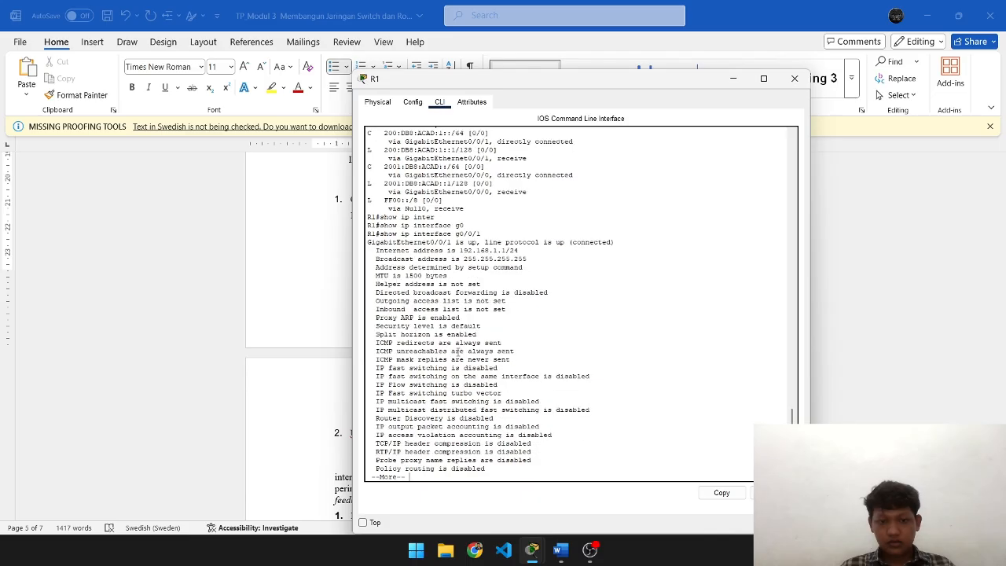
pyautogui.press('Return')
pyautogui.press('Return')
pyautogui.press('Return')
pyautogui.press('Return')
pyautogui.press('Return')
pyautogui.press('Return')
pyautogui.press('Return')
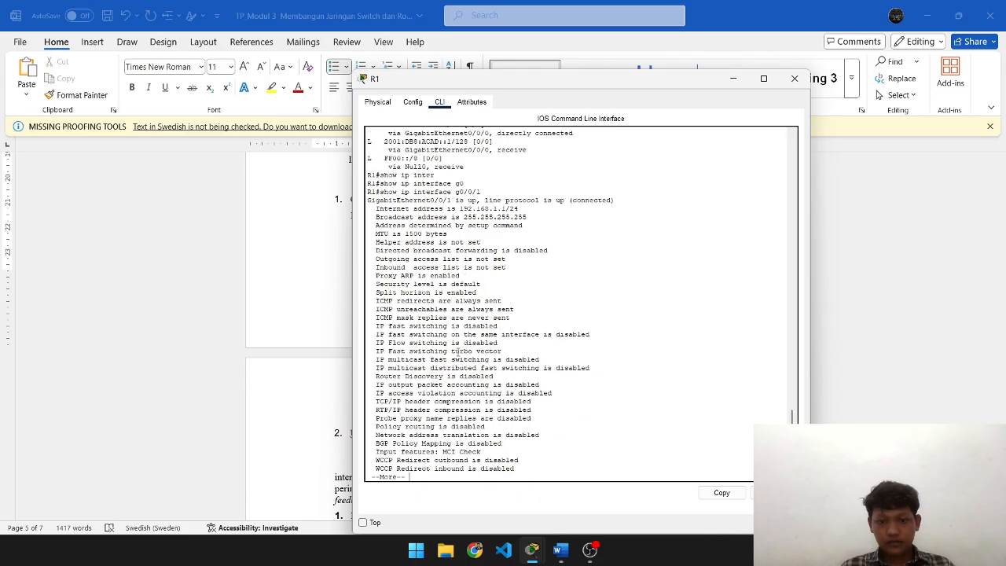
pyautogui.press('Return')
pyautogui.press('Return')
pyautogui.press('Return')
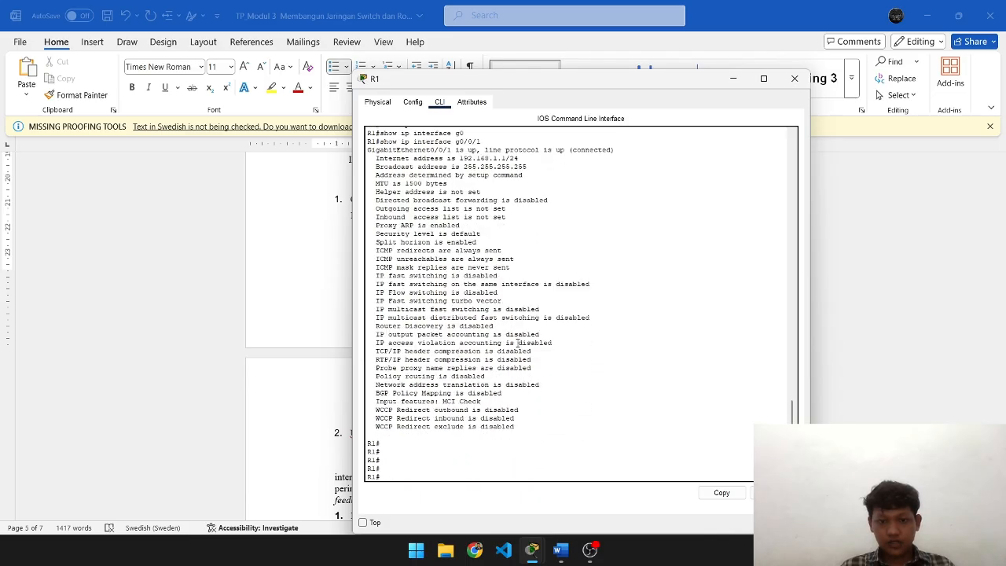
pyautogui.hotkey('alt', 'Tab')
pyautogui.scroll(-1, 544, 378)
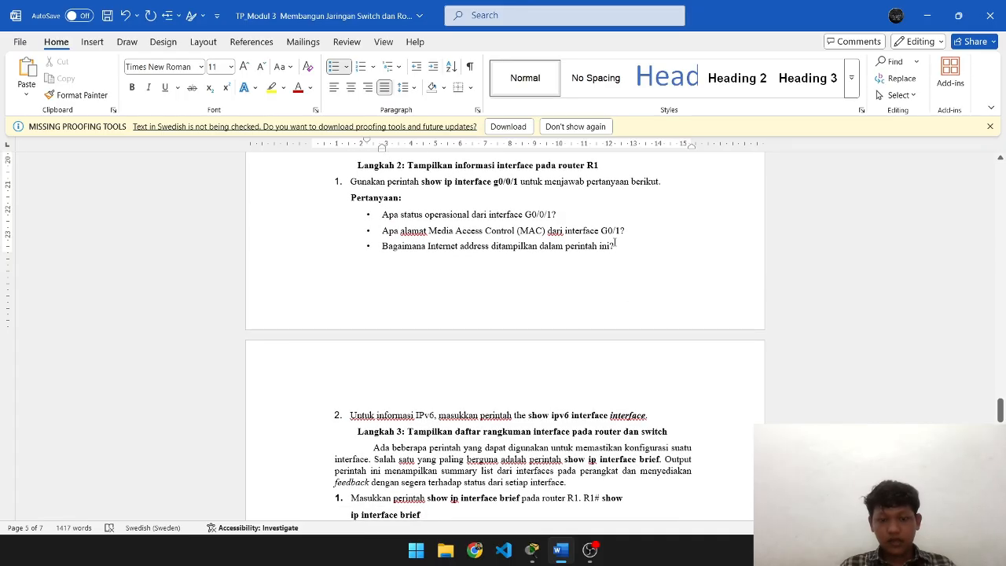
# - Type 'Up/Up' after the G0/0/1 status question, checked against R1's status line
pyautogui.click(587, 218)
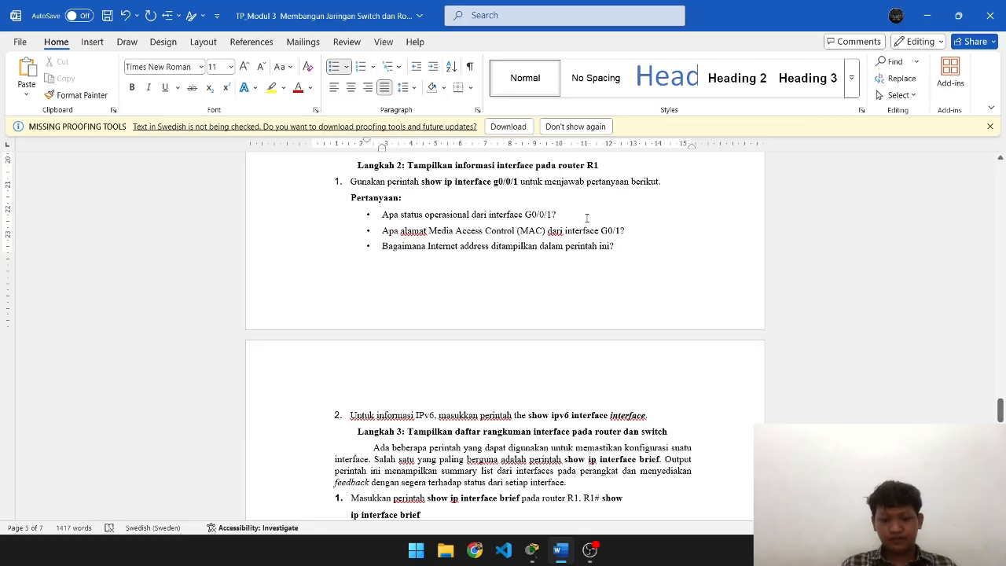
pyautogui.hotkey('alt', 'Tab')
pyautogui.scroll(3, 586, 210)
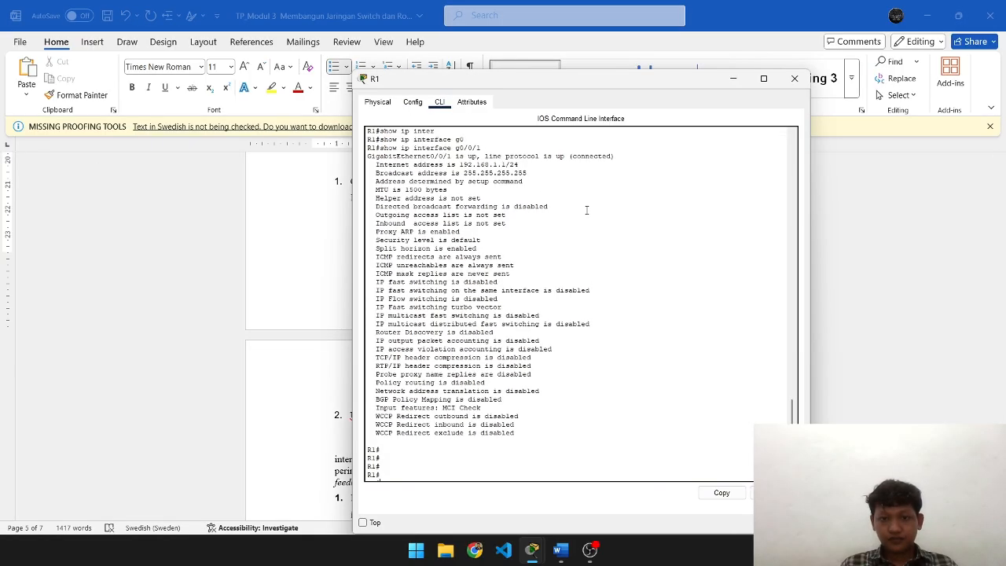
pyautogui.press('Return')
pyautogui.press('Return')
pyautogui.press('Return')
pyautogui.press('Return')
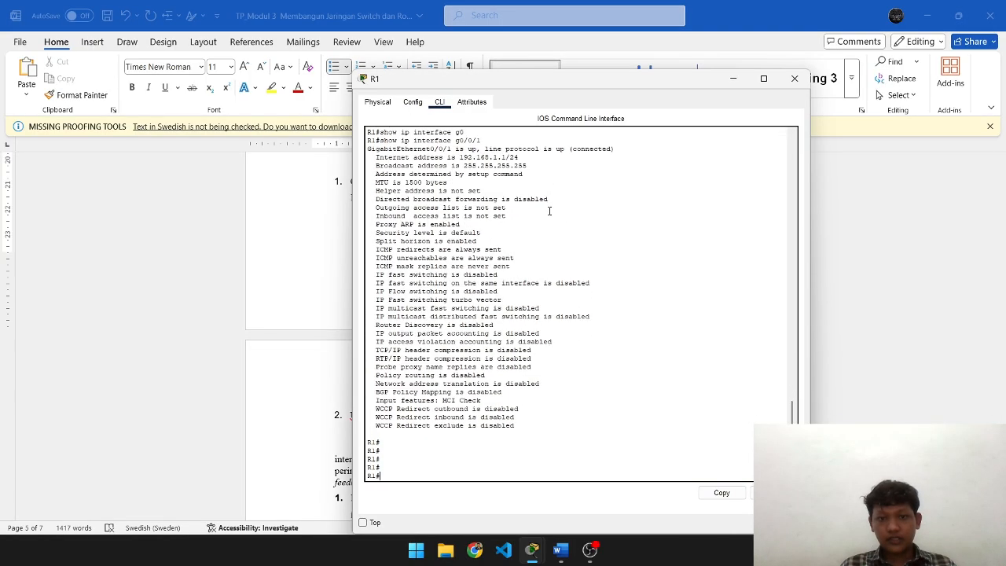
pyautogui.scroll(4, 550, 211)
pyautogui.scroll(-1, 542, 220)
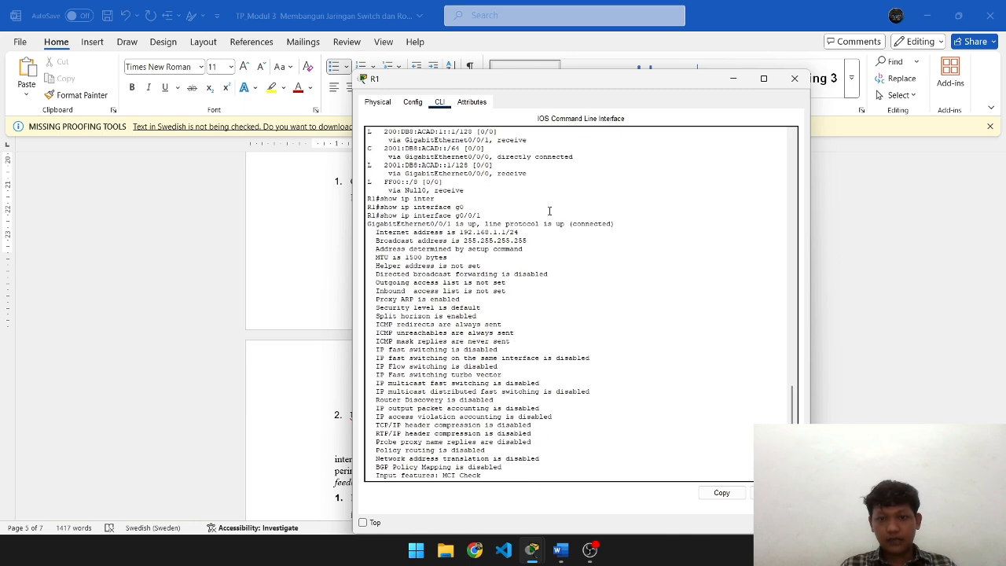
pyautogui.hotkey('alt', 'Tab')
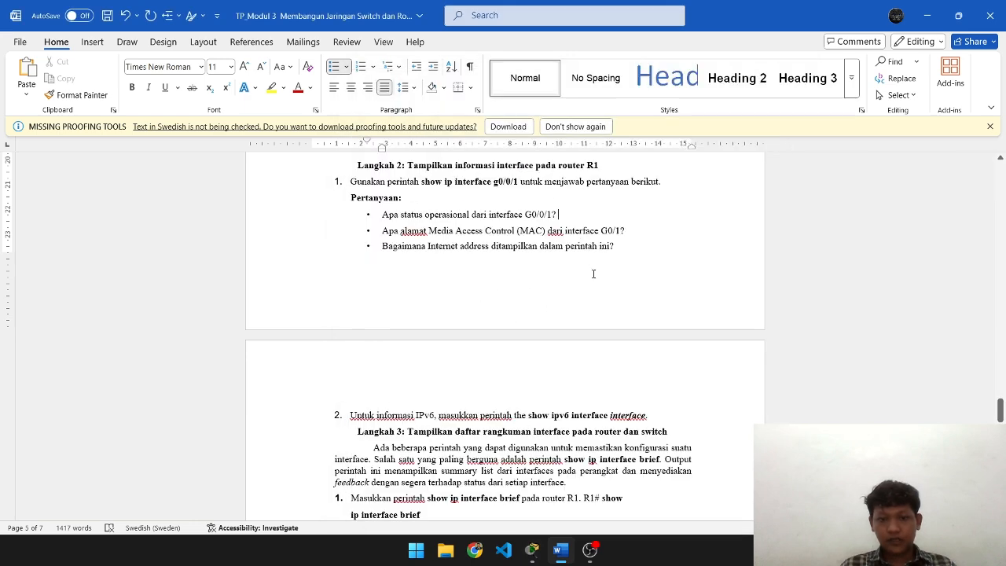
pyautogui.write('Up/')
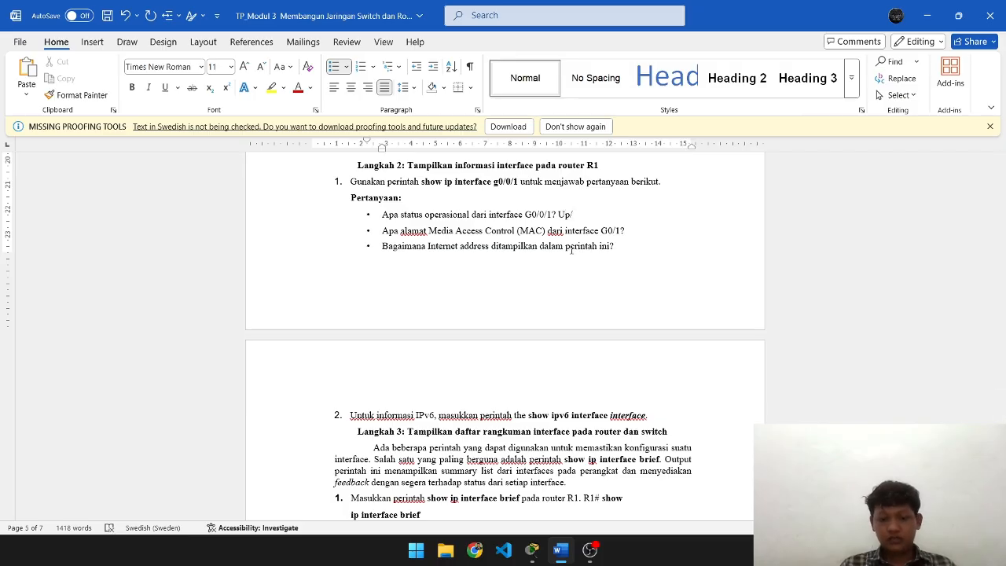
pyautogui.write('Up')
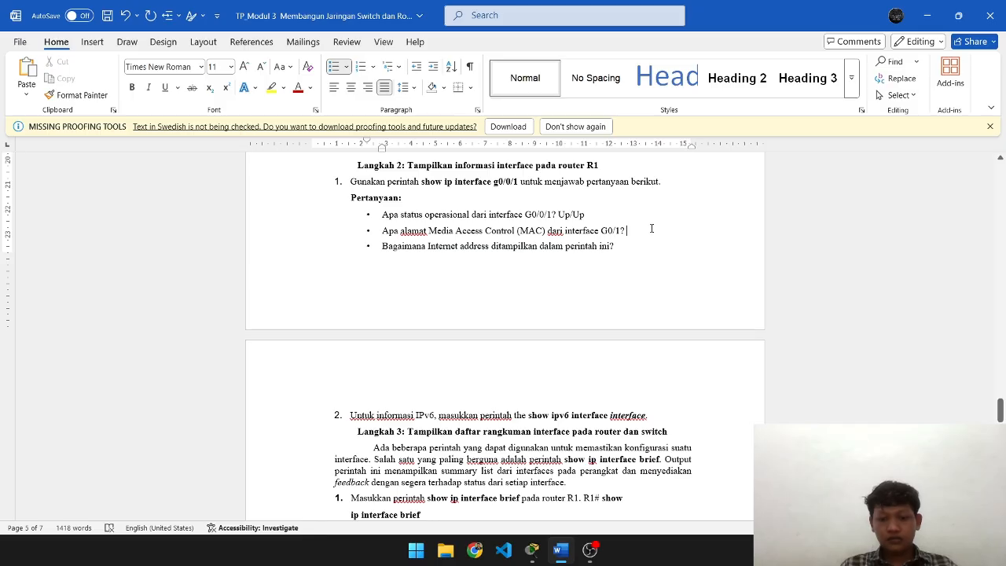
# - Add fresh prompts in R1's CLI and scroll back through the interface output
pyautogui.hotkey('alt', 'Tab')
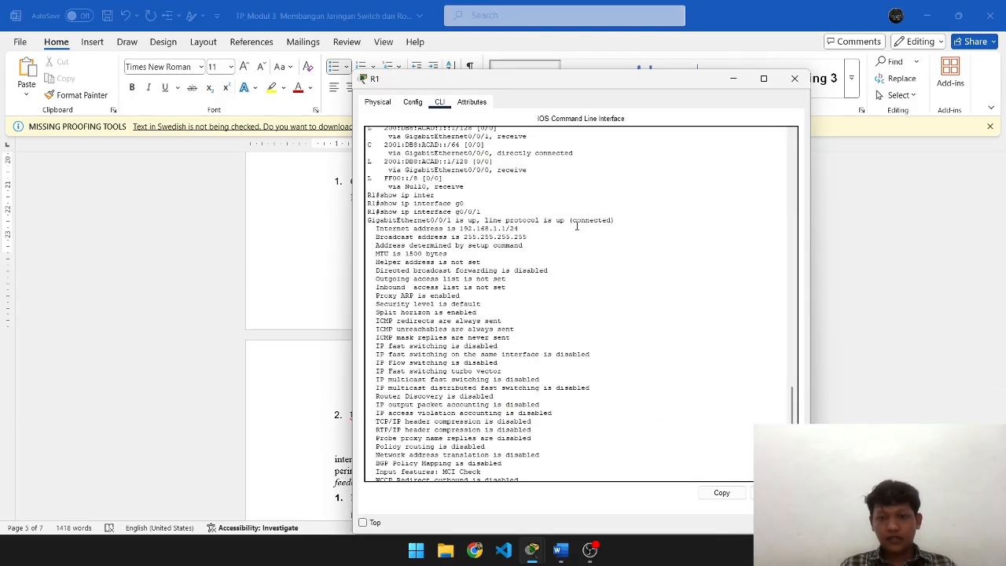
pyautogui.press('Return')
pyautogui.press('Return')
pyautogui.press('Return')
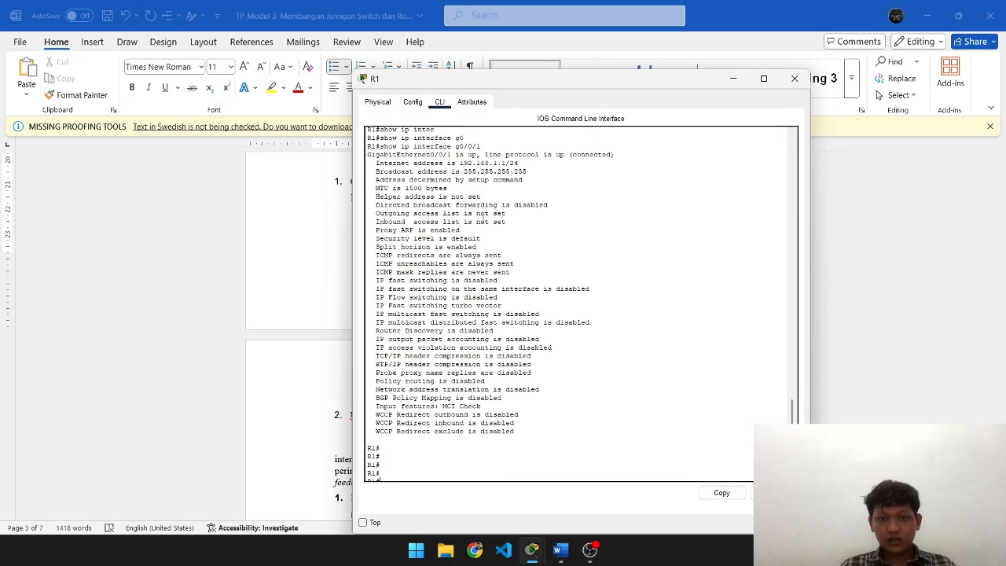
pyautogui.press('Return')
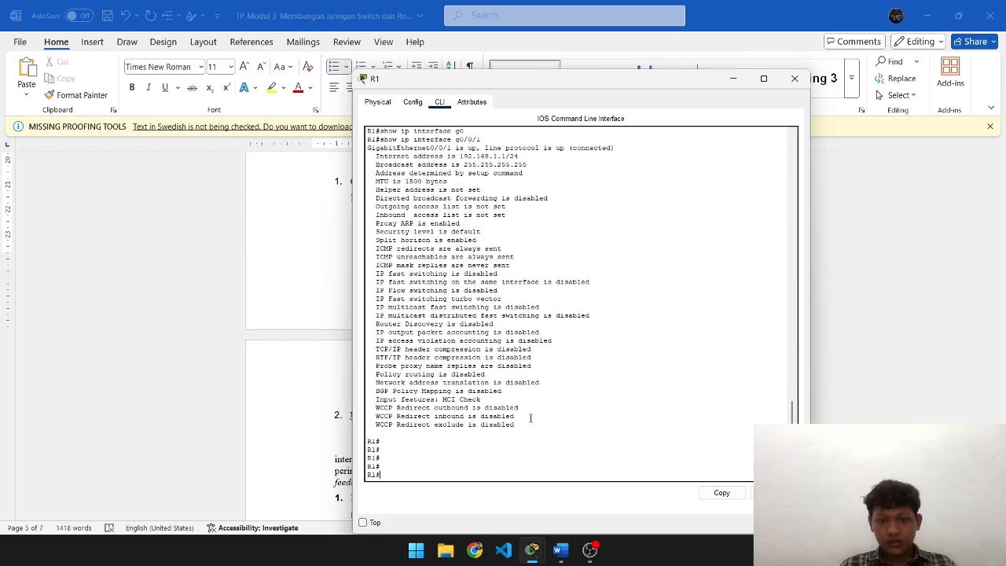
pyautogui.scroll(2, 530, 417)
pyautogui.scroll(3, 532, 422)
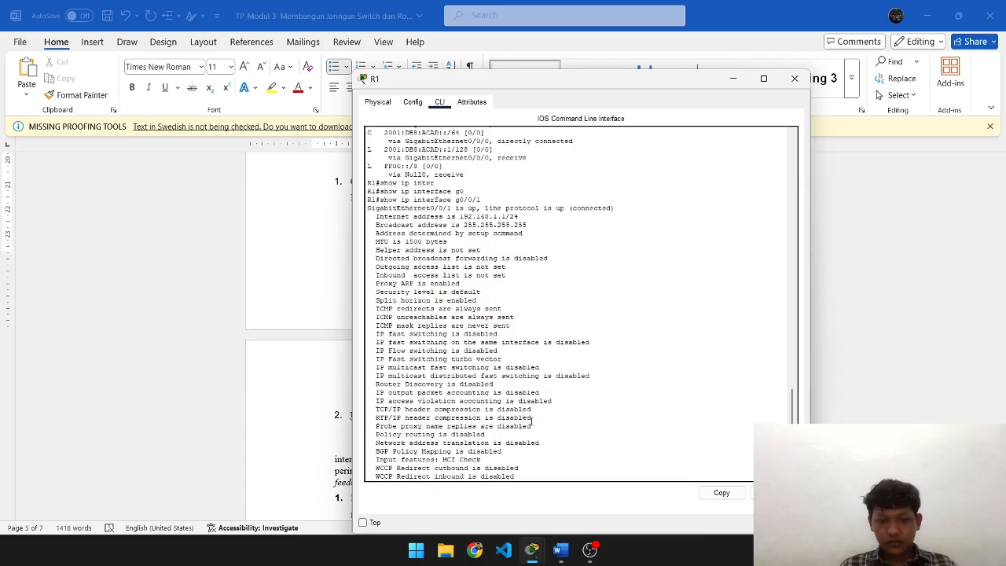
pyautogui.scroll(-2, 532, 422)
pyautogui.hotkey('alt', 'Tab')
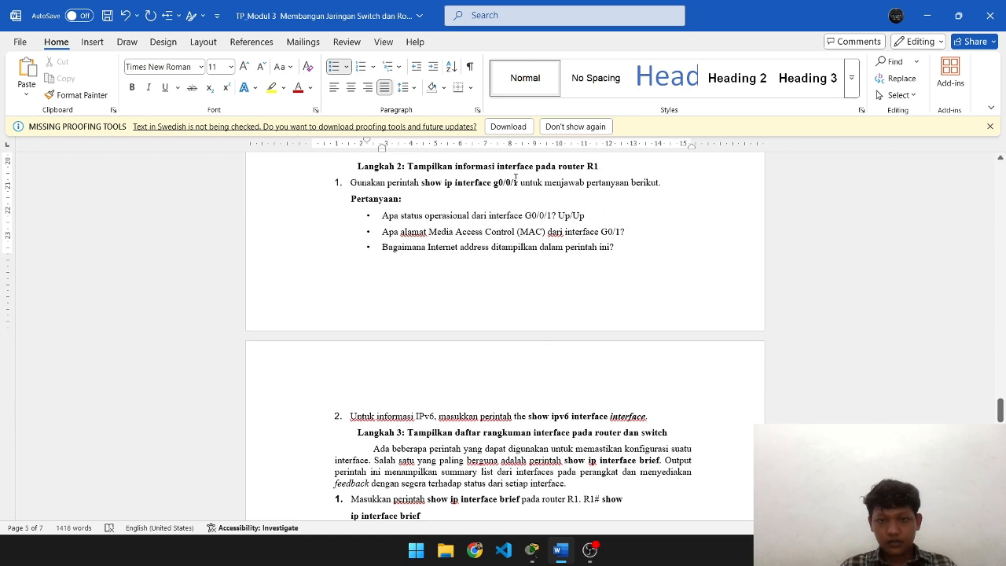
# - Copy 'show ip interface g0/0/1' from the report and run it at R1's prompt to the end
pyautogui.moveTo(518, 183); pyautogui.dragTo(422, 182)
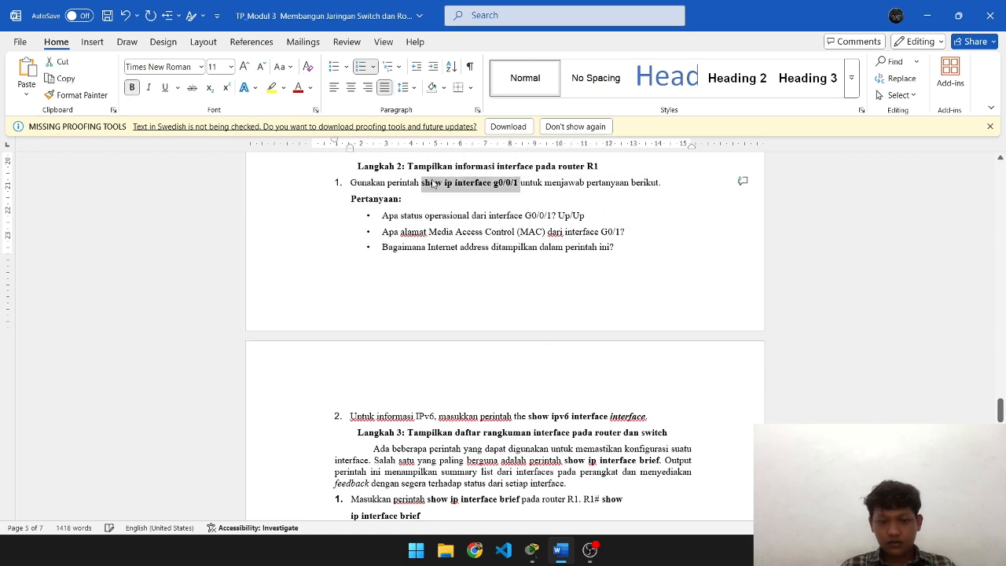
pyautogui.hotkey('alt', 'Tab')
pyautogui.press('Return')
pyautogui.press('Return')
pyautogui.press('Return')
pyautogui.press('Return')
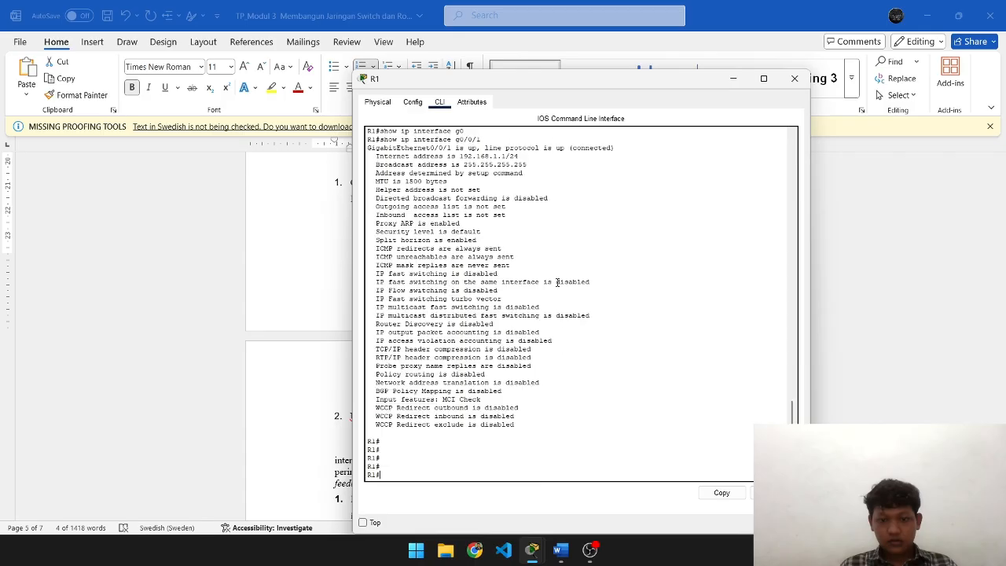
pyautogui.rightClick(557, 281)
pyautogui.click(604, 306)
pyautogui.press('Return')
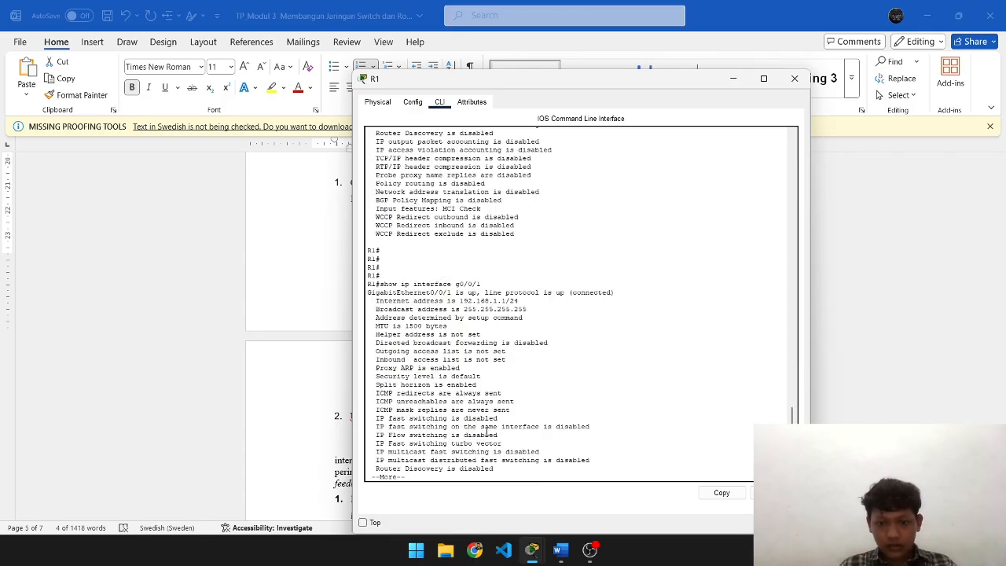
pyautogui.press('Return')
pyautogui.press('Return')
pyautogui.press('Return')
pyautogui.press('Return')
pyautogui.press('Return')
pyautogui.press('Return')
pyautogui.press('Return')
pyautogui.press('Return')
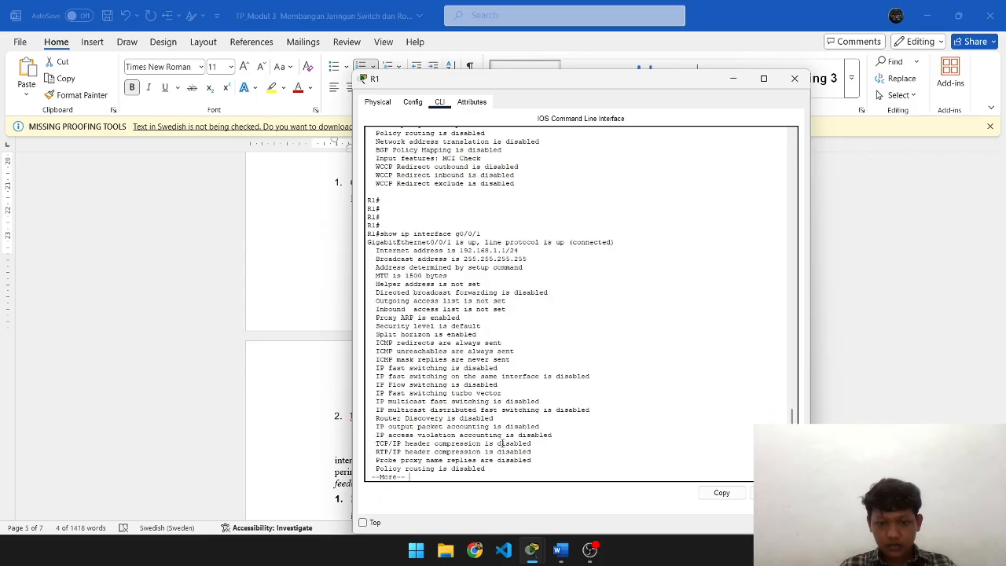
pyautogui.press('Return')
pyautogui.press('Return')
pyautogui.press('Return')
pyautogui.press('Return')
pyautogui.press('Return')
pyautogui.press('Return')
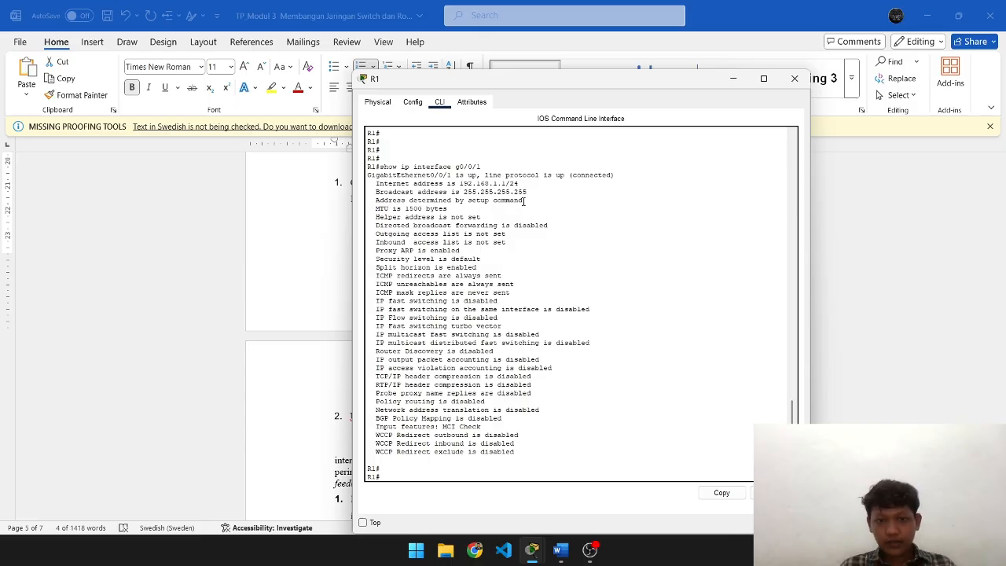
# - Highlight the Internet and broadcast address lines in R1's g0/0/1 output
pyautogui.moveTo(525, 200); pyautogui.dragTo(378, 192)
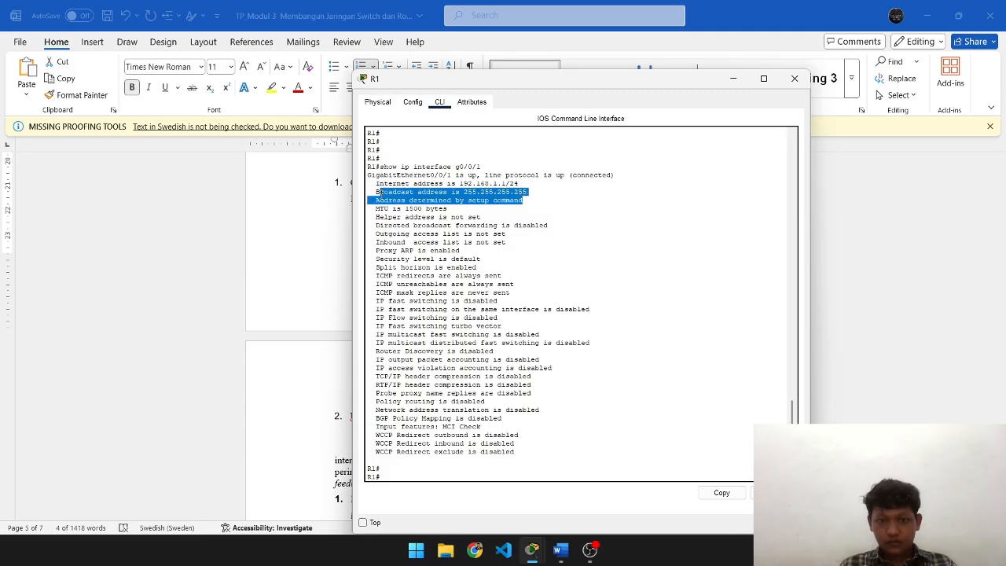
pyautogui.hotkey('ctrl', 'c')
pyautogui.hotkey('alt', 'Tab')
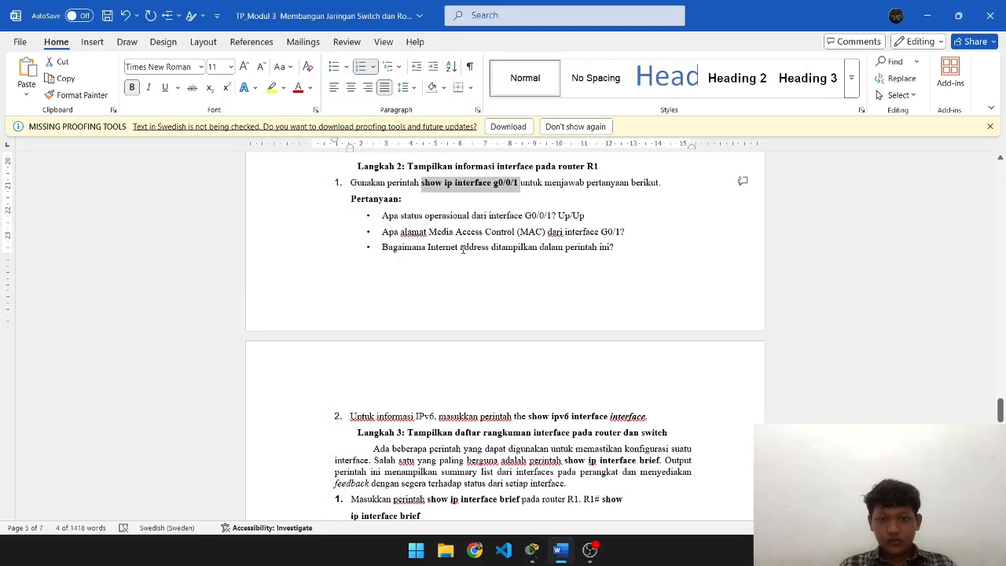
pyautogui.click(646, 230)
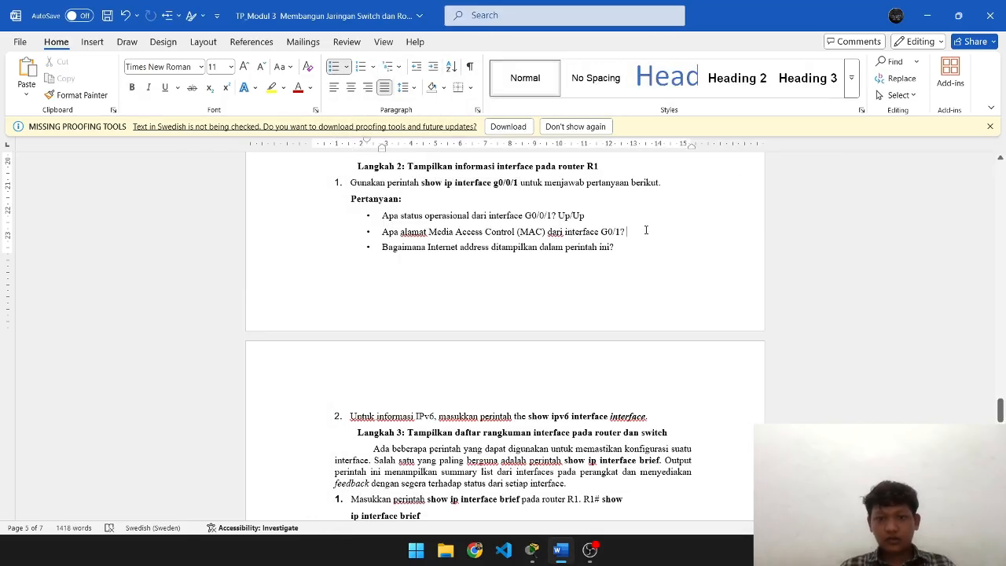
pyautogui.hotkey('alt', 'Tab')
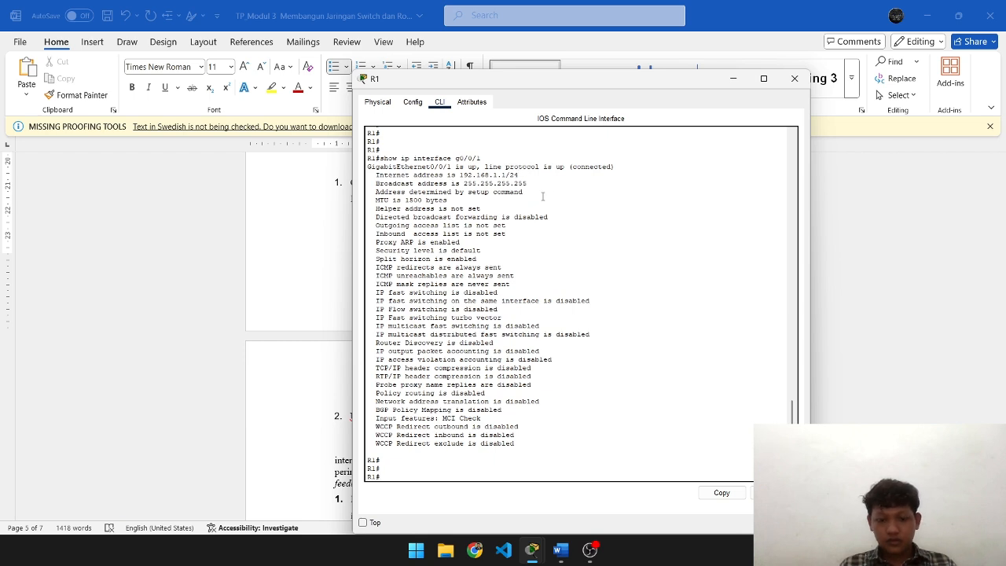
pyautogui.hotkey('alt', 'Tab')
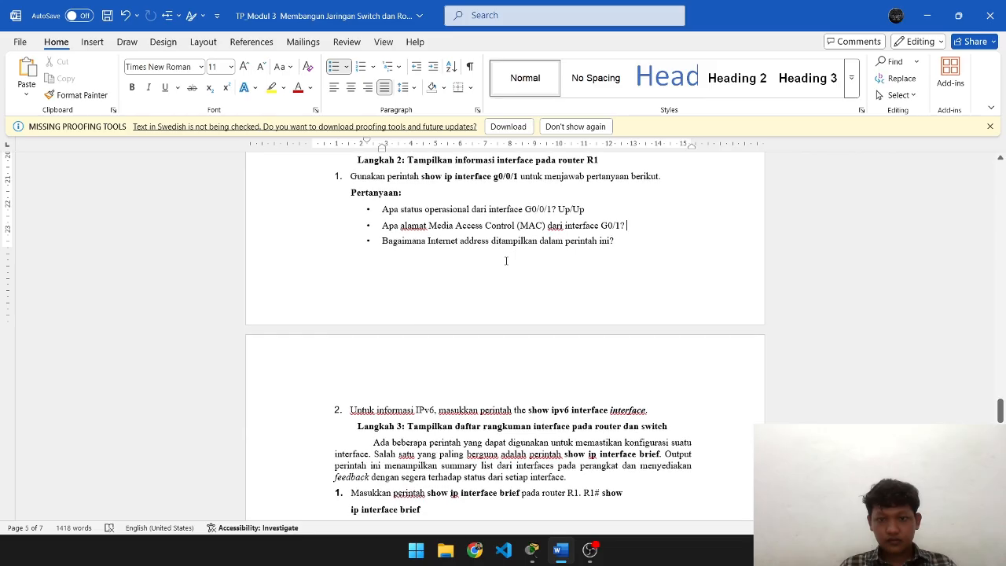
pyautogui.hotkey('alt', 'Tab')
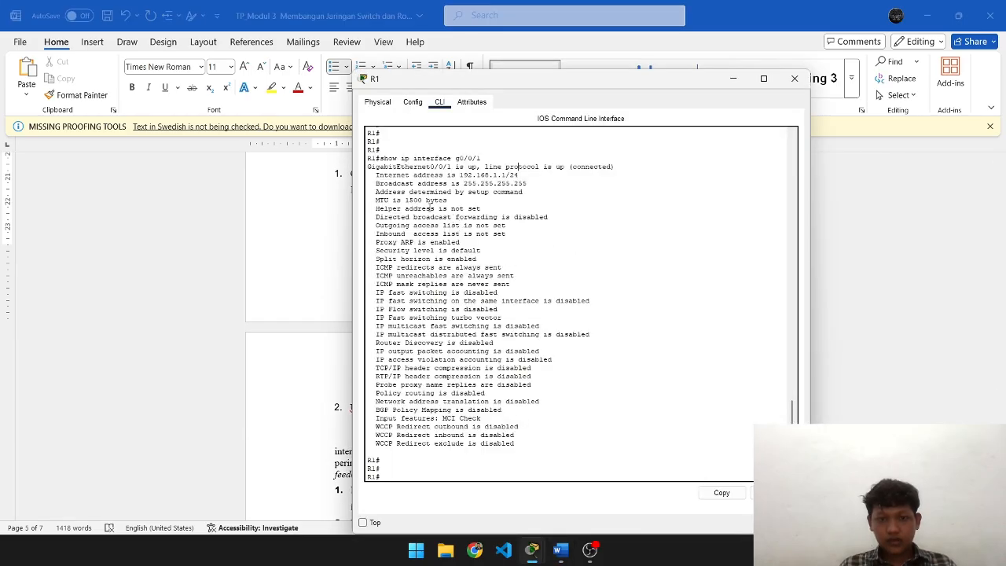
pyautogui.scroll(-1, 441, 202)
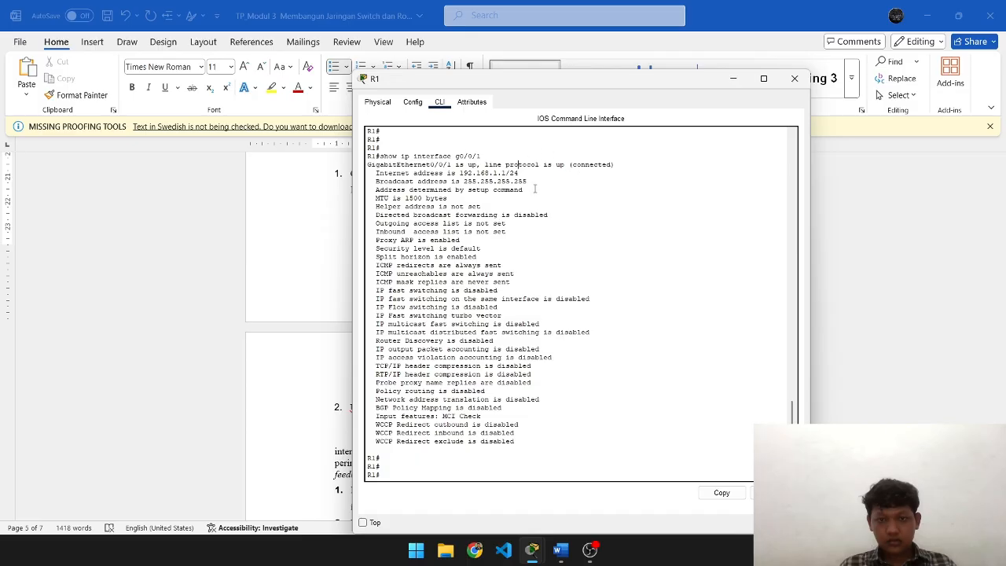
pyautogui.moveTo(528, 181); pyautogui.dragTo(368, 171)
# - Paste the copied text after the MAC address question, then undo it
pyautogui.hotkey('ctrl', 'c')
pyautogui.hotkey('alt', 'Tab')
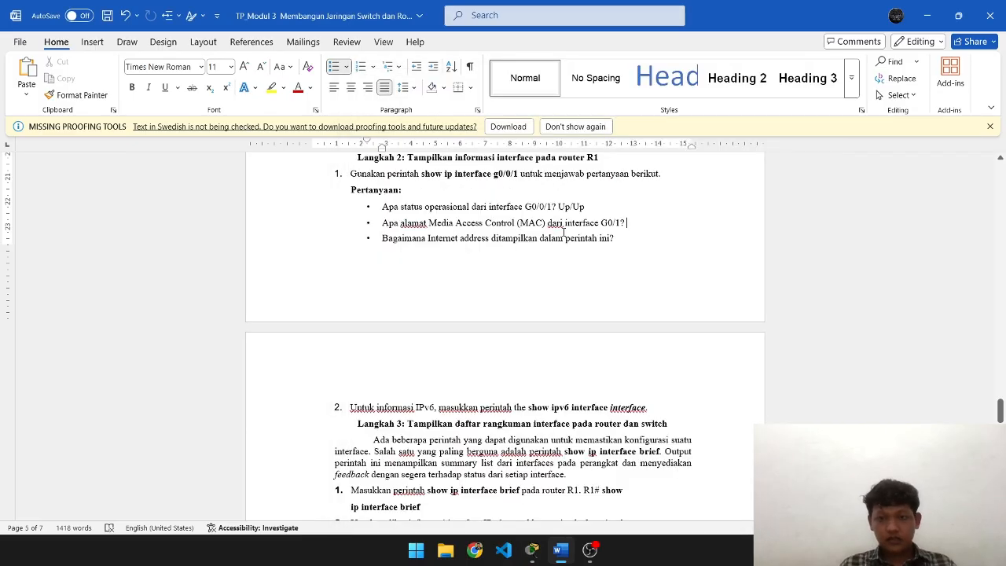
pyautogui.rightClick(657, 222)
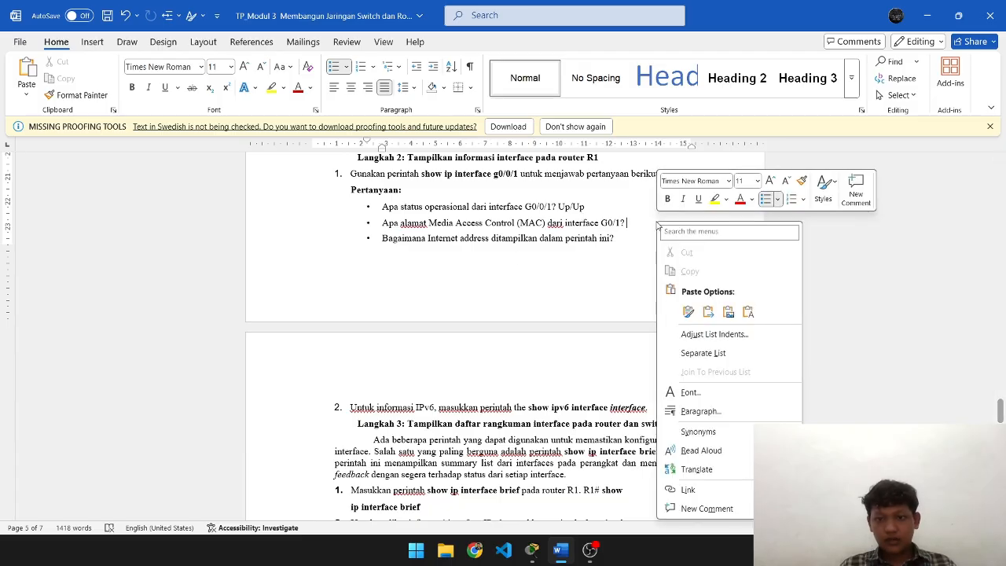
pyautogui.click(648, 224)
pyautogui.hotkey('ctrl', 'v')
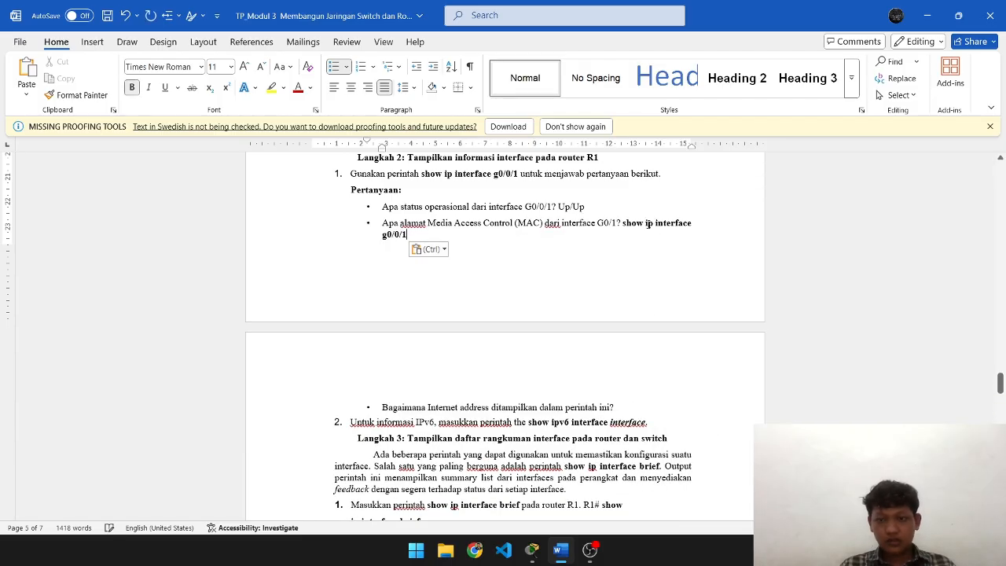
pyautogui.hotkey('ctrl', 'z')
# - Paste show ip interface g0/0/1 at R1's prompt, then cancel it
pyautogui.hotkey('alt', 'Tab')
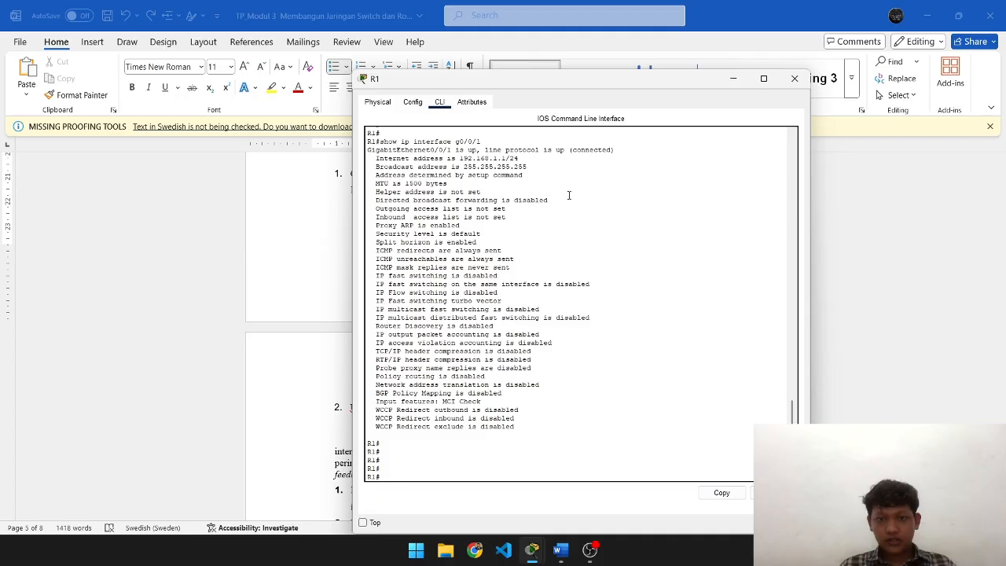
pyautogui.hotkey('alt', 'Tab')
pyautogui.hotkey('alt', 'Tab')
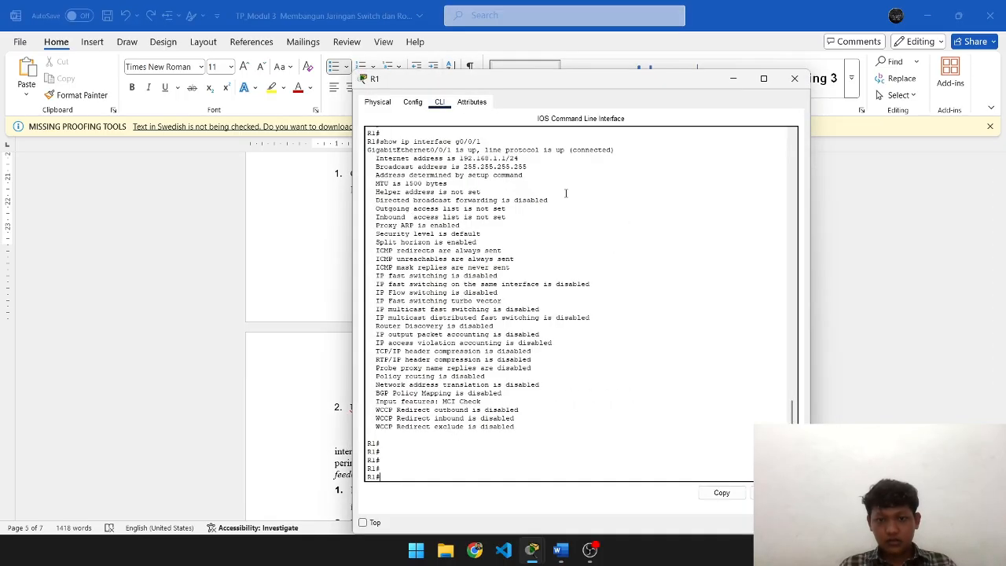
pyautogui.rightClick(589, 360)
pyautogui.click(617, 380)
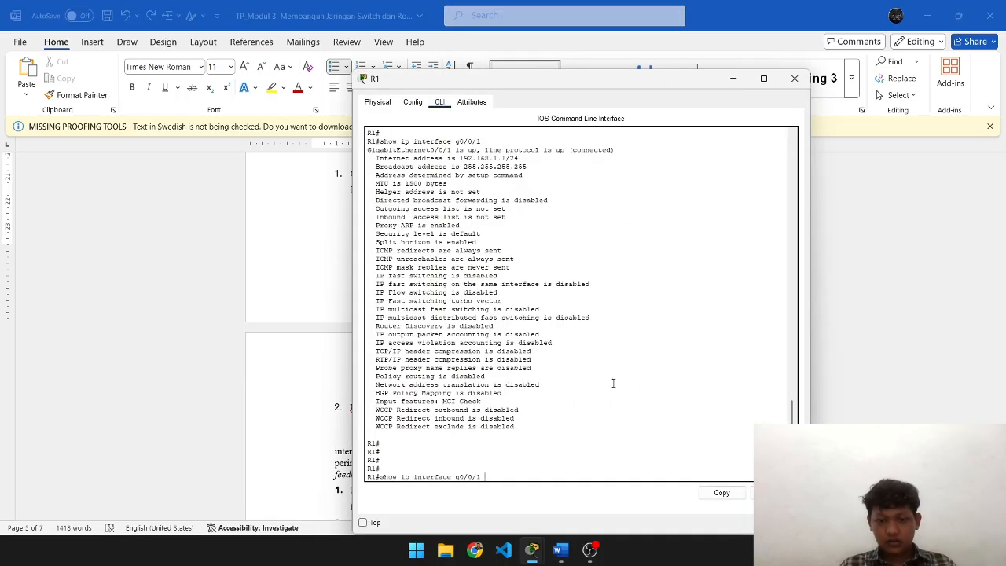
pyautogui.hotkey('ctrl', 'z')
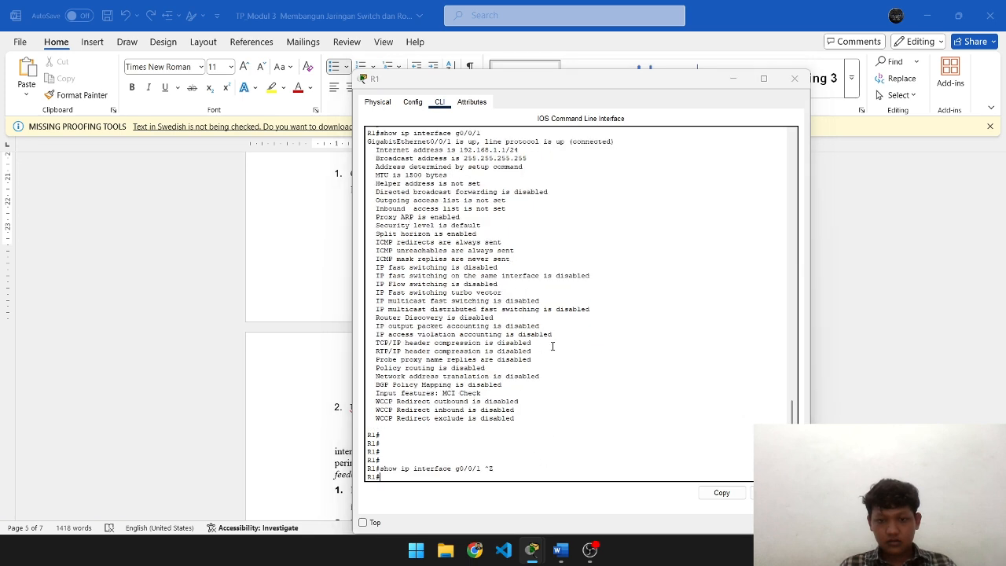
pyautogui.hotkey('alt', 'Tab')
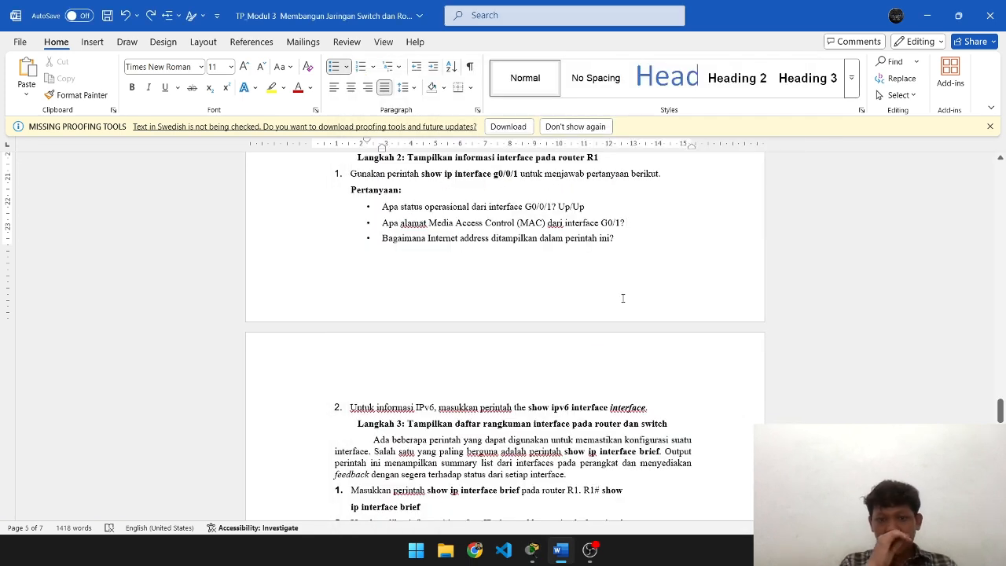
# - Answer the G0/1 MAC question with 192.168.1.1/24, read from R1's Internet address line
pyautogui.hotkey('alt', 'Tab')
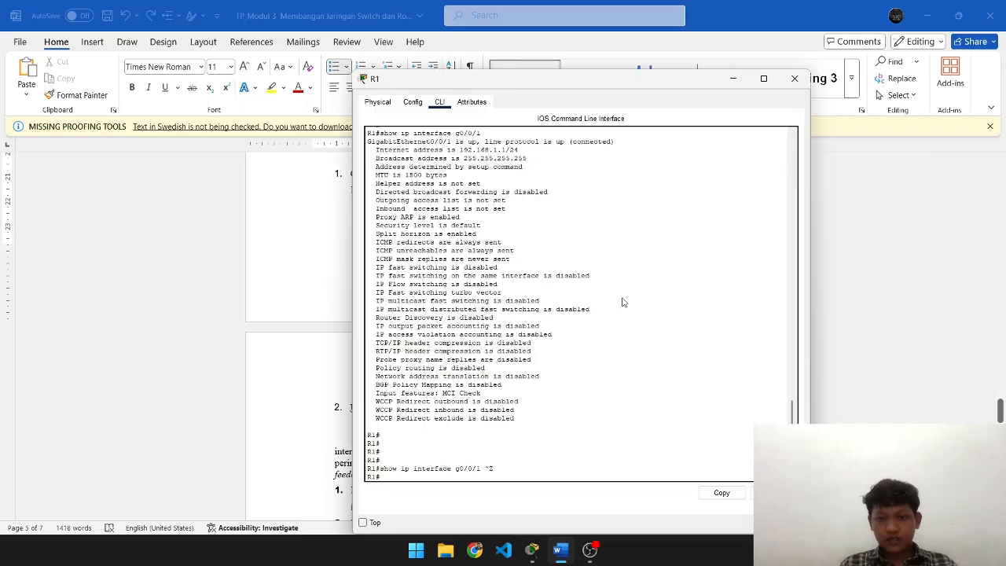
pyautogui.hotkey('alt', 'Tab')
pyautogui.hotkey('alt', 'Tab')
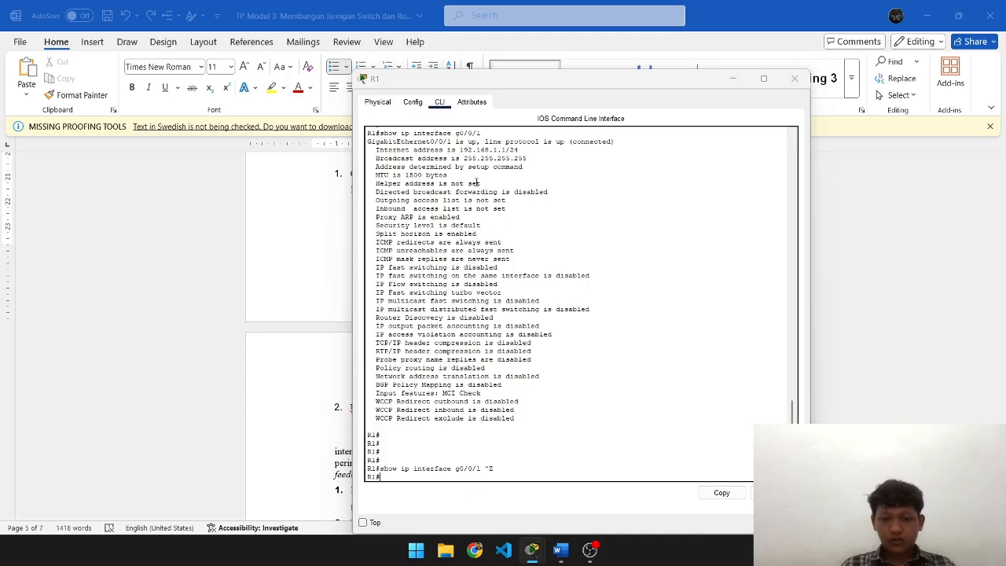
pyautogui.hotkey('alt', 'Tab')
pyautogui.write('192.168')
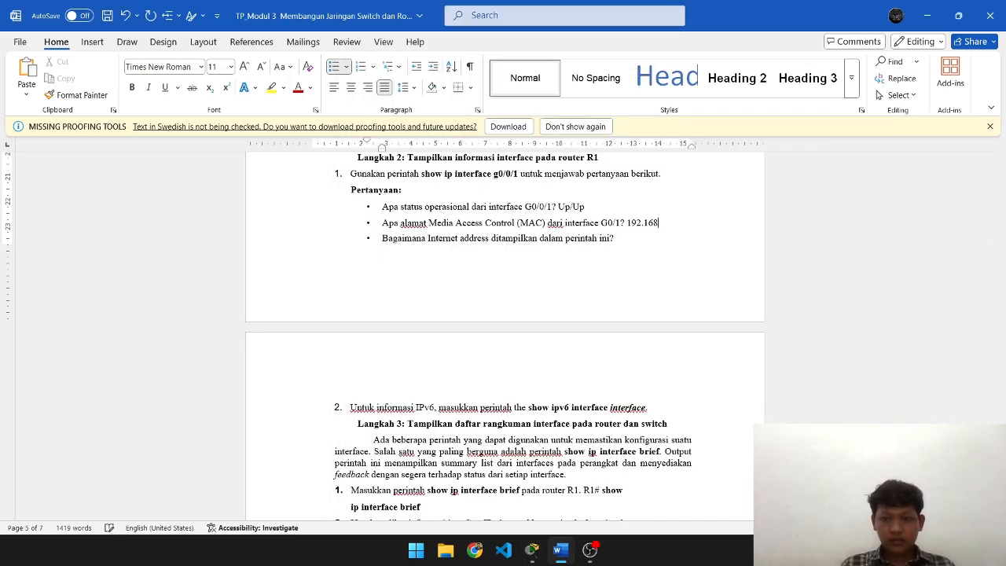
pyautogui.hotkey('alt', 'Tab')
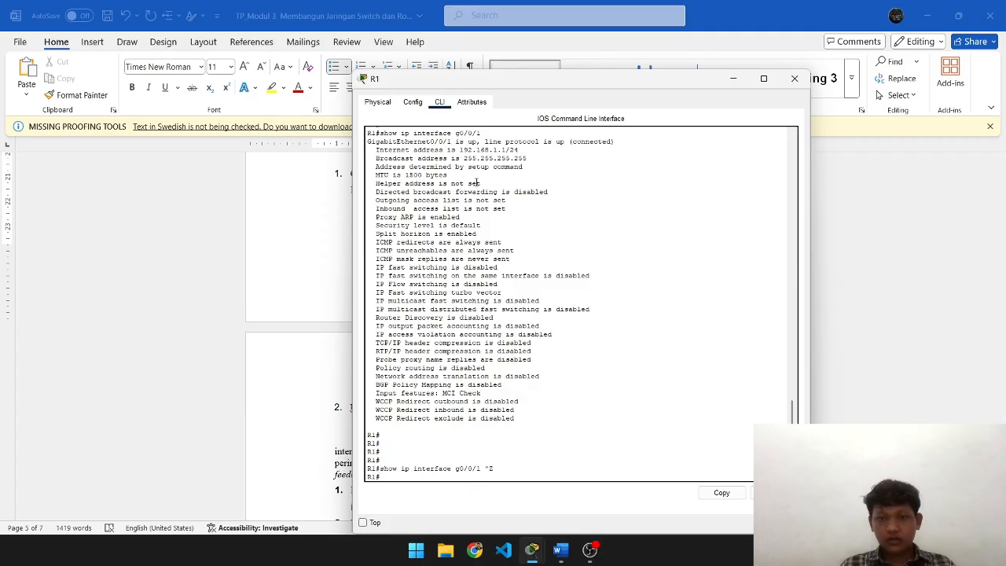
pyautogui.hotkey('alt', 'Tab')
pyautogui.write('.1.1')
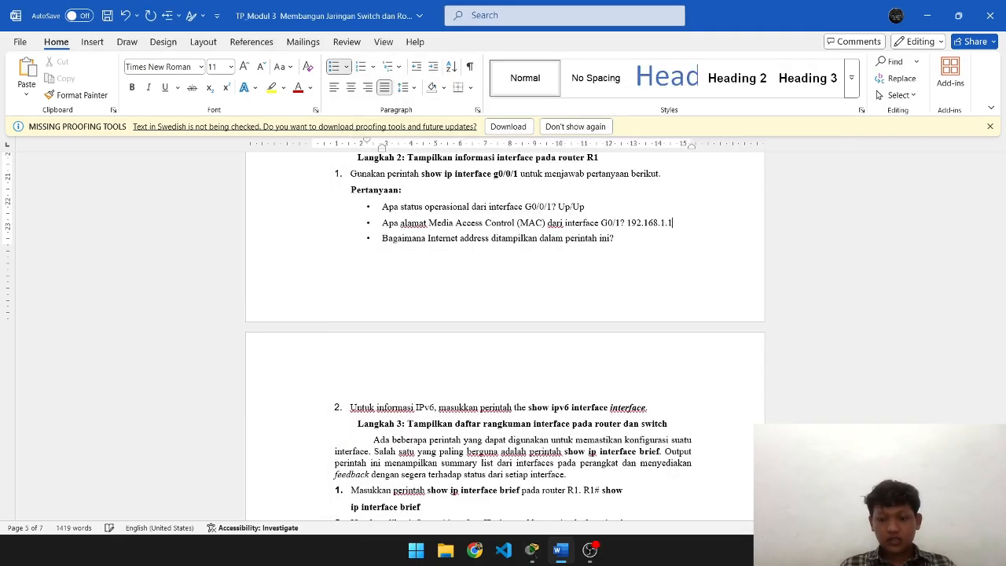
pyautogui.write('/24')
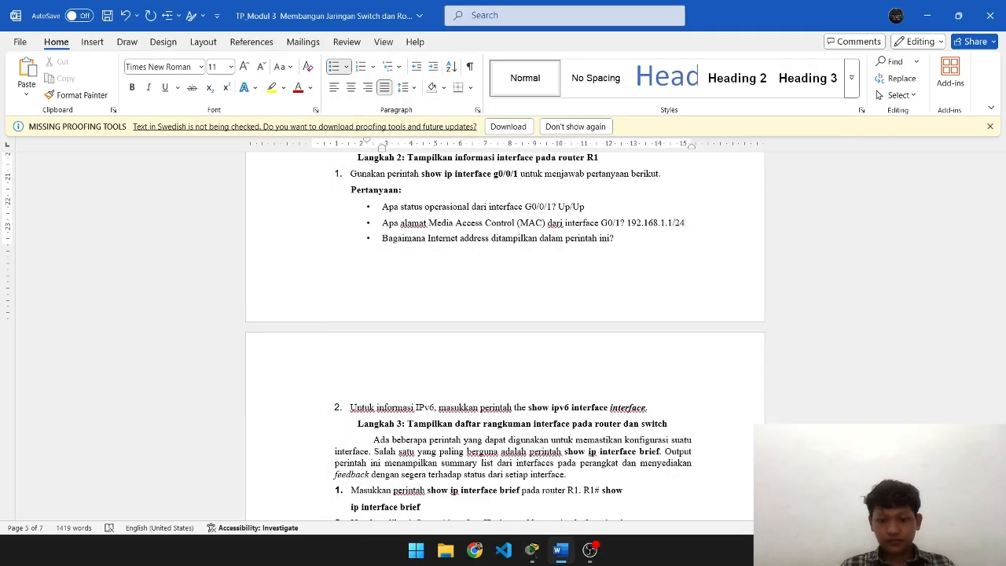
pyautogui.hotkey('alt', 'Tab')
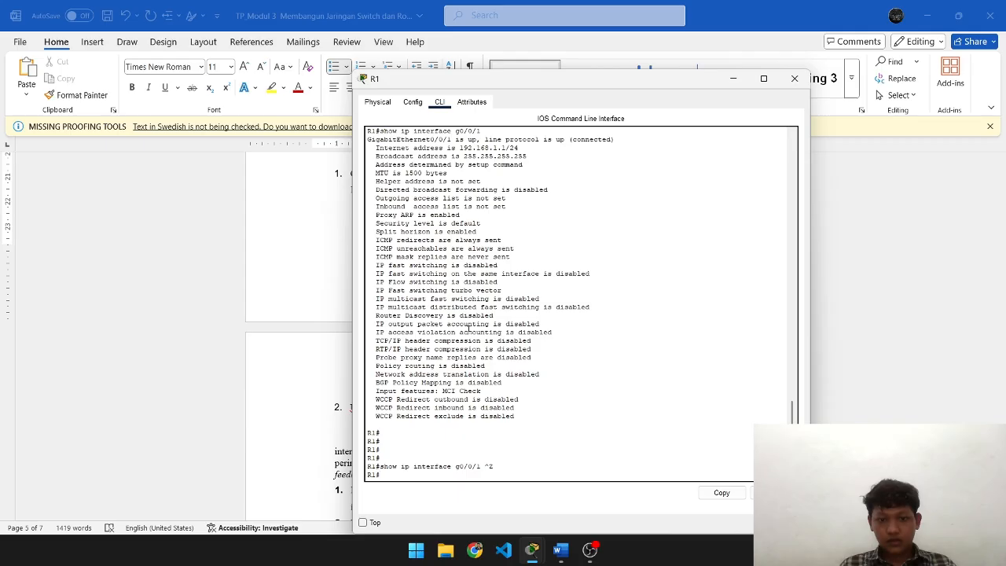
pyautogui.hotkey('alt', 'Tab')
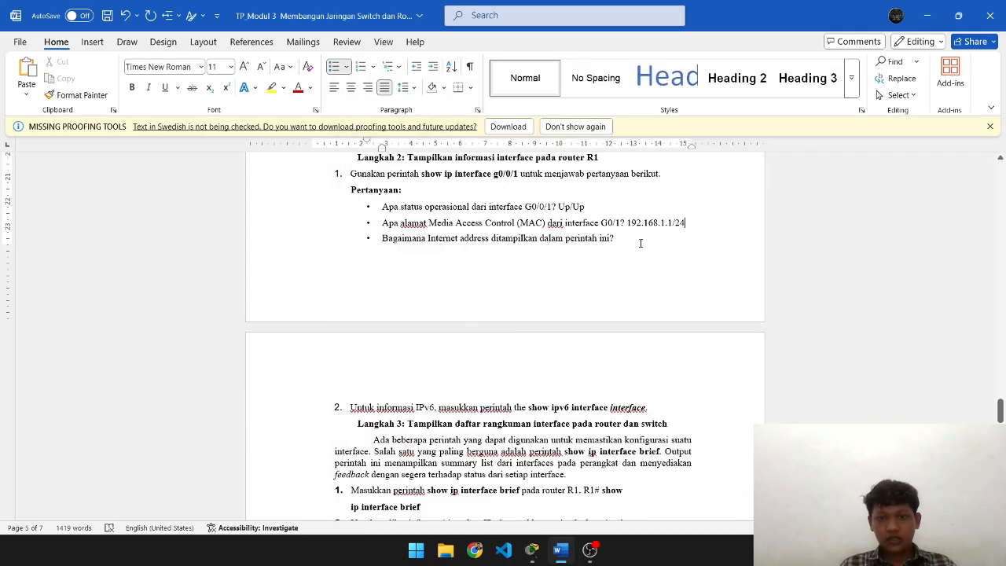
# - Place the cursor after the third Langkah 2 question in the Word report
pyautogui.click(641, 243)
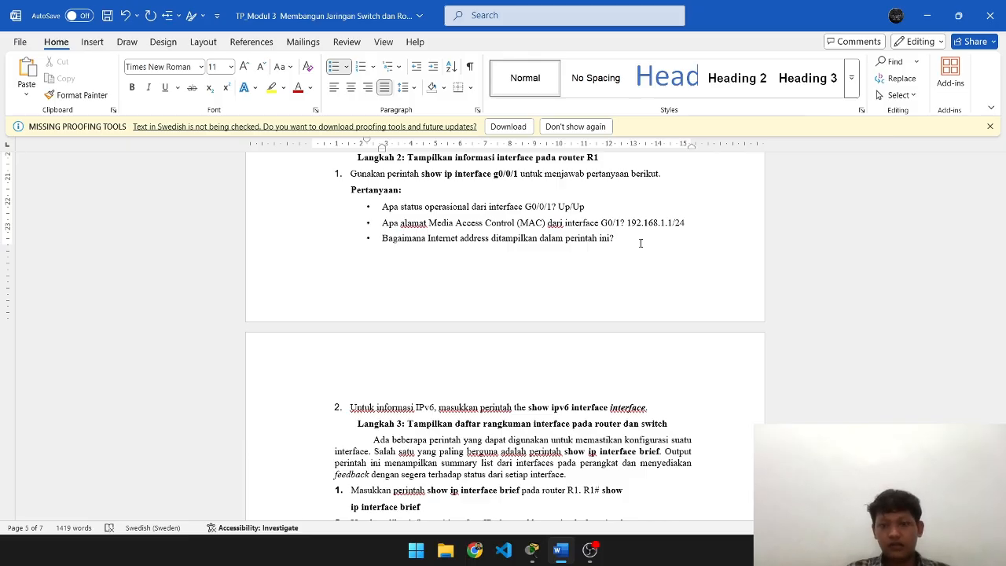
pyautogui.hotkey('alt', 'Tab')
pyautogui.hotkey('alt', 'Tab')
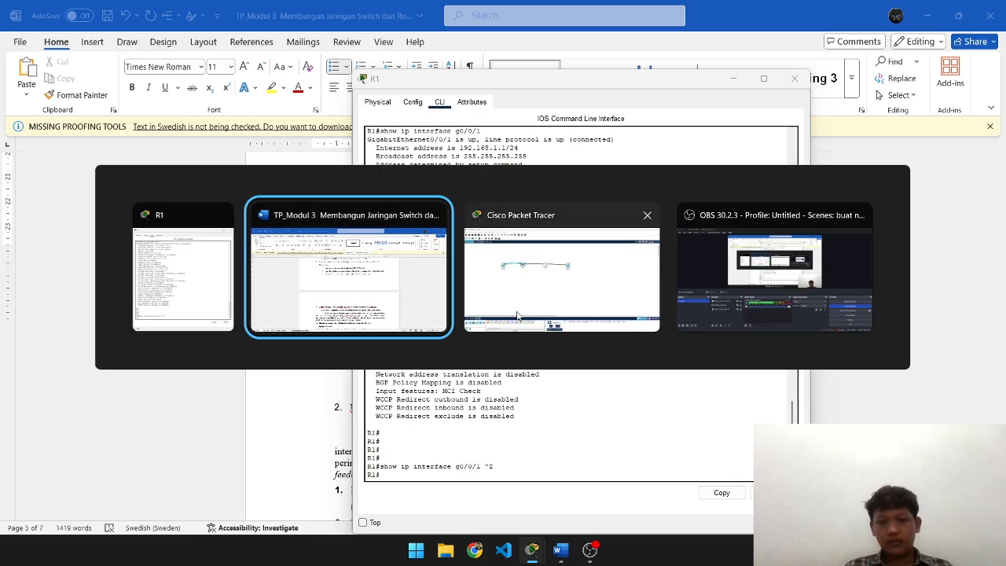
pyautogui.click(401, 295)
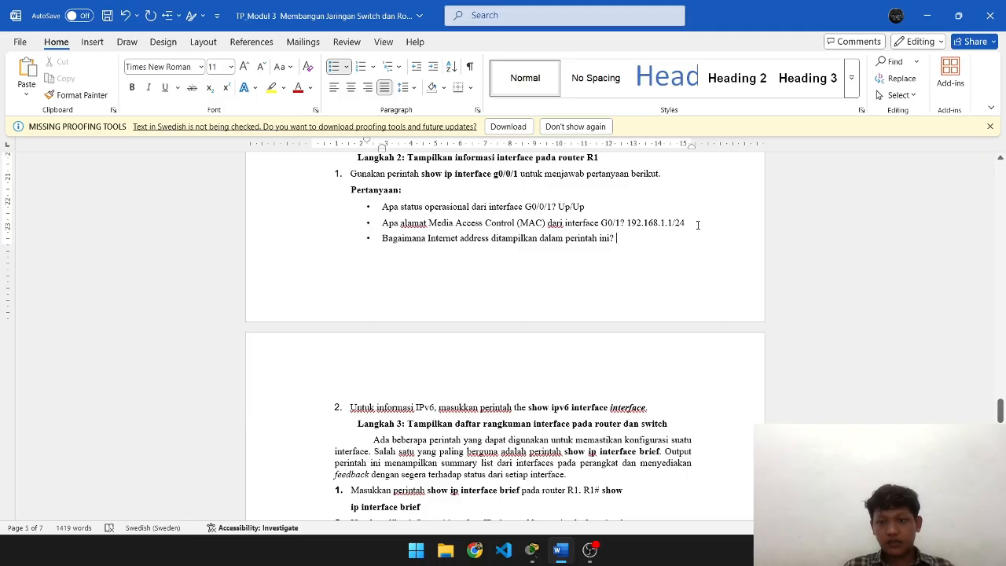
# - Copy 192.168.1.1/24 and answer the third question with 'Ditampilkan dengan perintah ini 192.168.1.1/24'
pyautogui.moveTo(687, 223); pyautogui.dragTo(628, 225)
pyautogui.hotkey('ctrl', 'c')
pyautogui.press('Down')
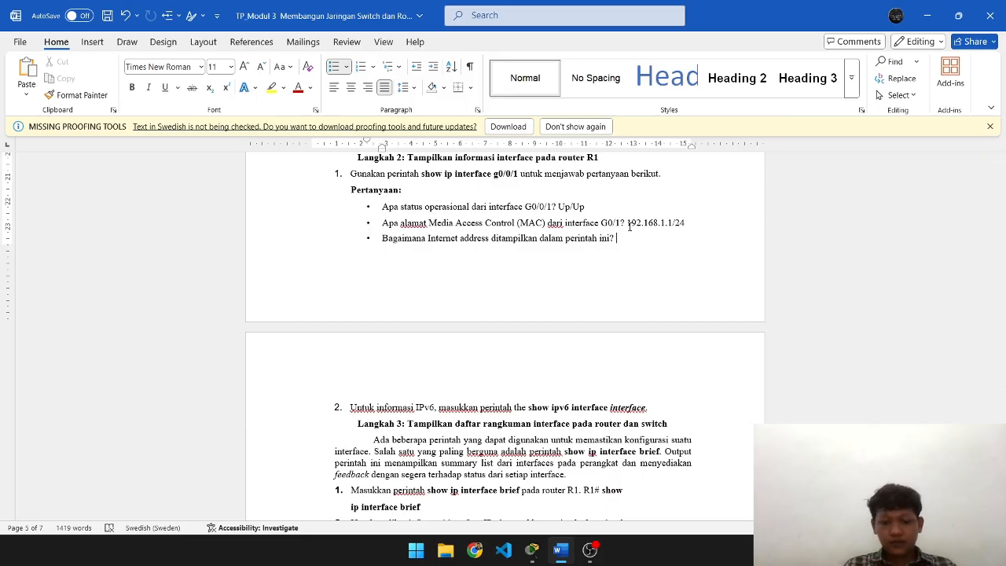
pyautogui.write('dit')
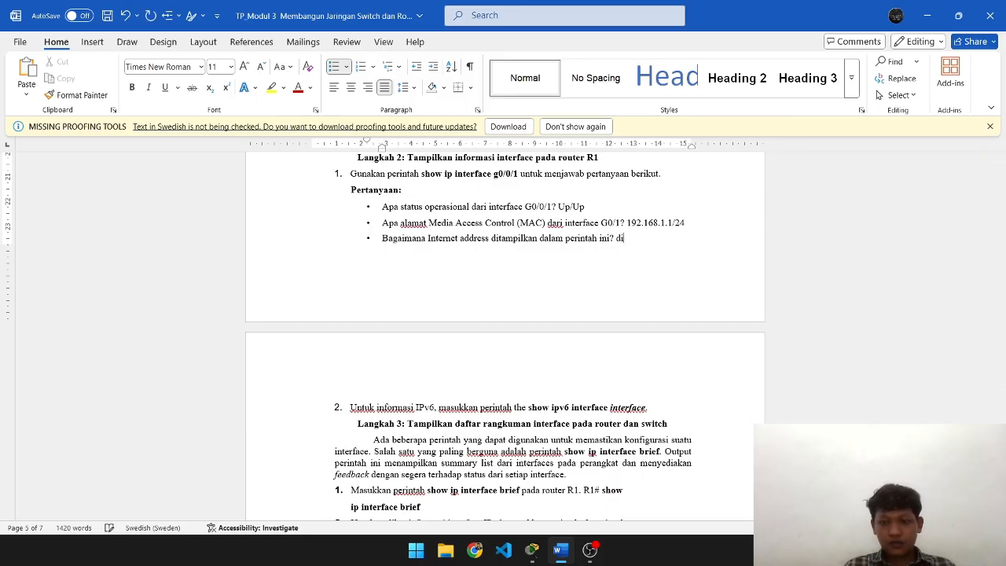
pyautogui.write('ampilk')
pyautogui.write('dengan perintah ini')
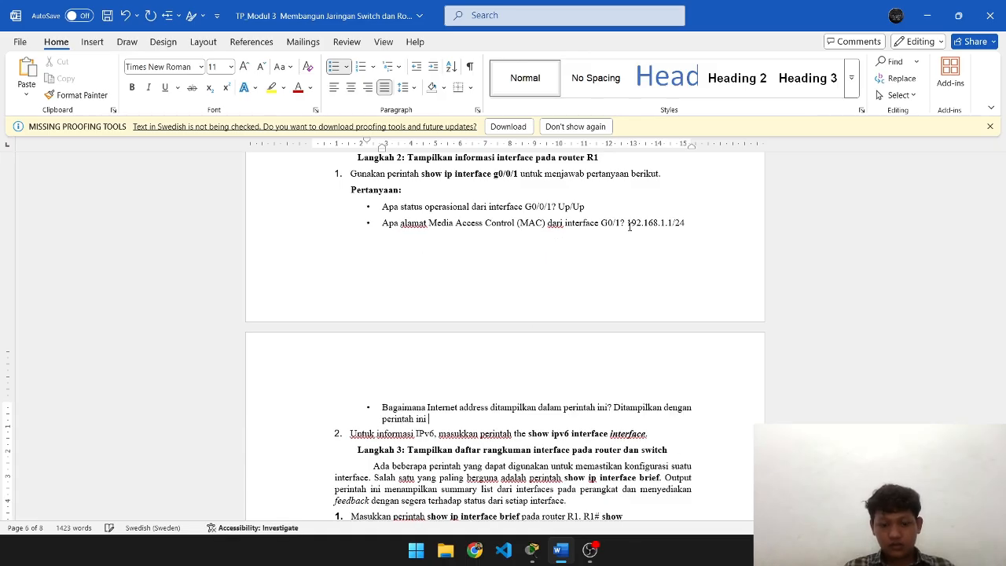
pyautogui.hotkey('ctrl', 'v')
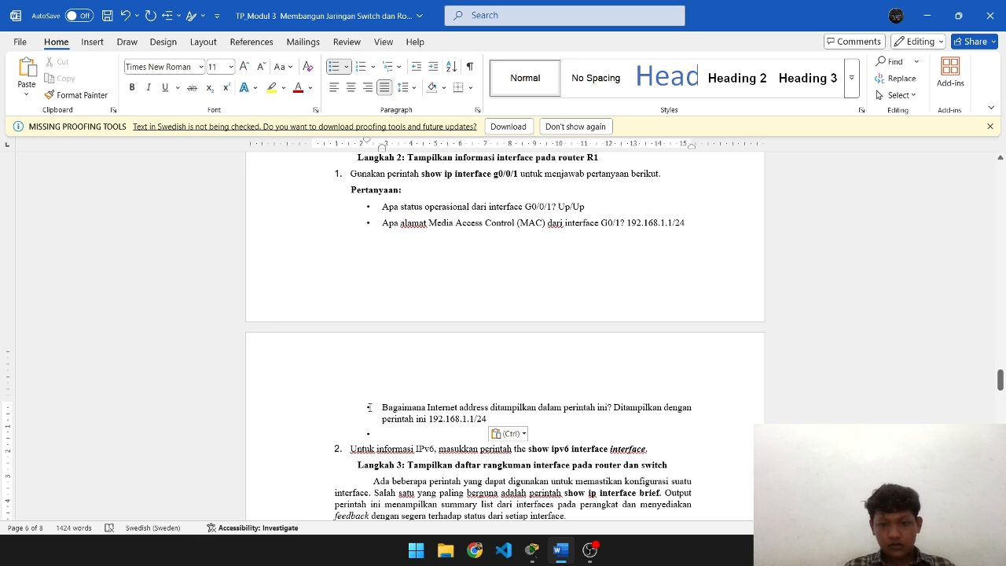
# - Delete the extra empty bullet left below the third answer
pyautogui.click(705, 411)
pyautogui.press('BackSpace')
pyautogui.scroll(-1, 396, 430)
pyautogui.scroll(3, 396, 429)
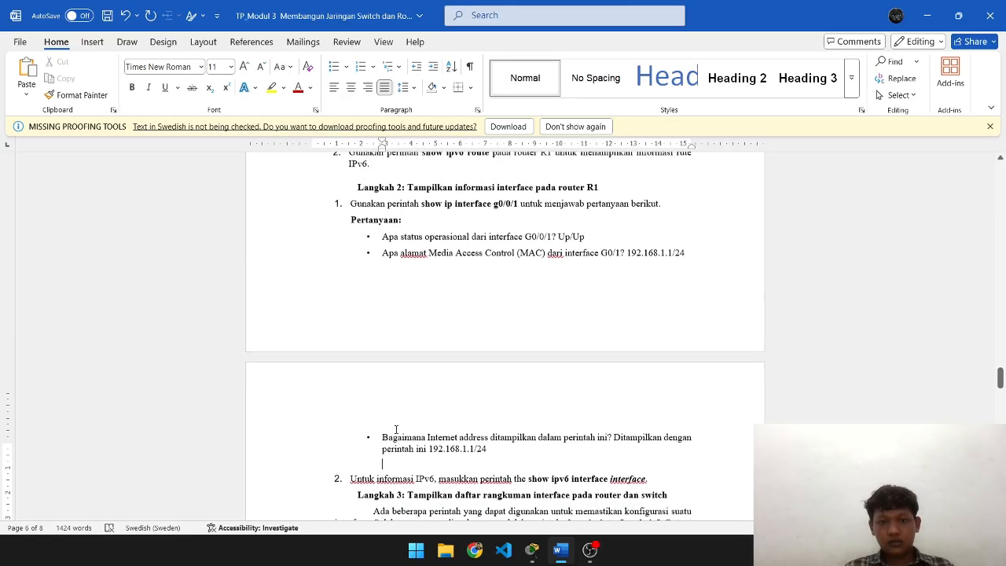
pyautogui.scroll(-10, 396, 429)
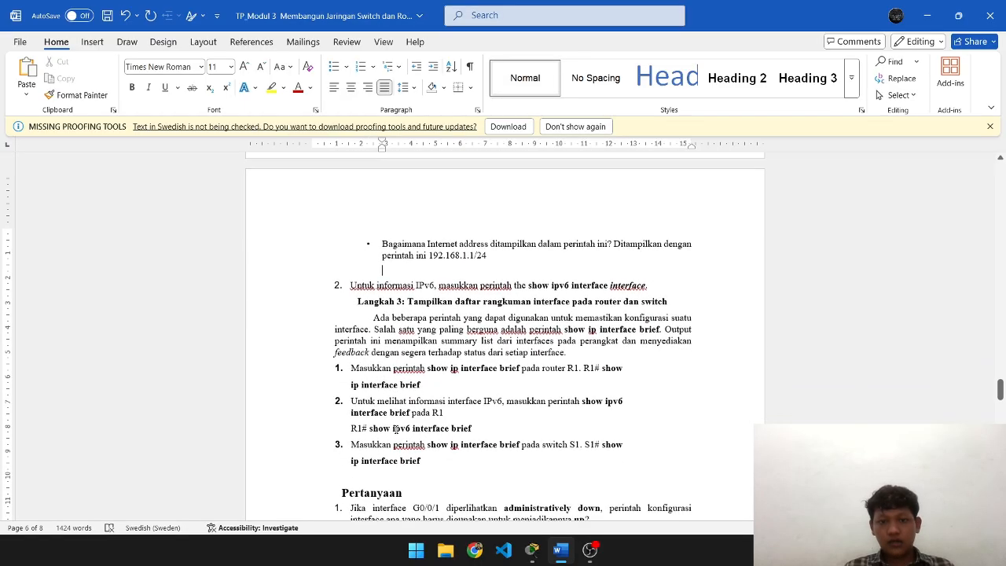
pyautogui.scroll(5, 396, 430)
pyautogui.hotkey('alt', 'Tab')
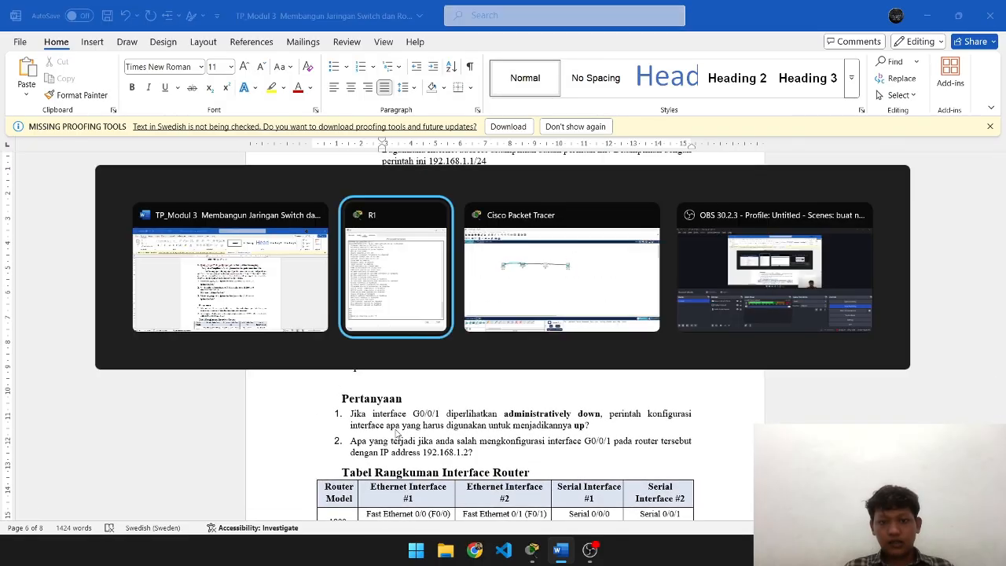
# - Run 'show ip interface brief' in R1's command line
pyautogui.hotkey('alt', 'Tab')
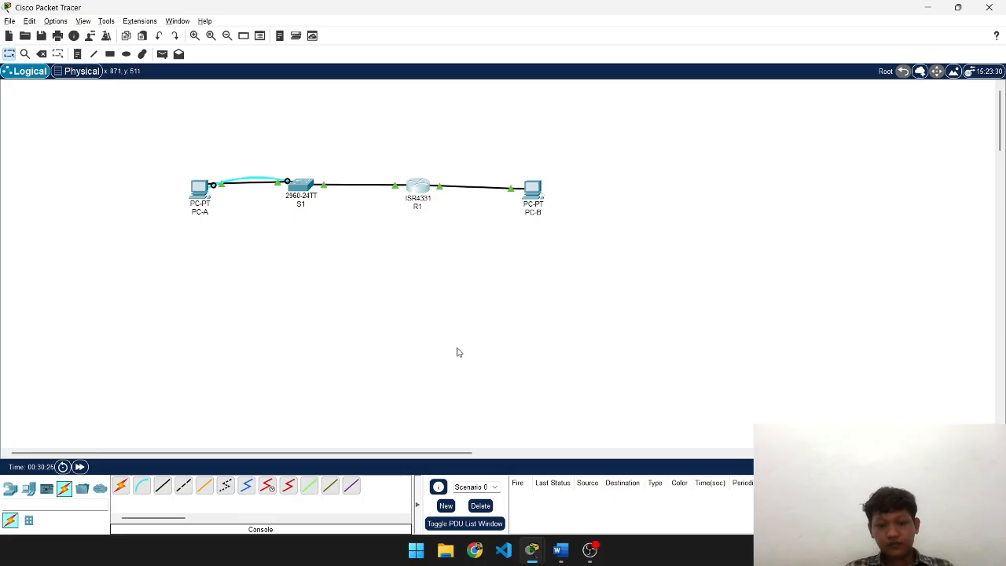
pyautogui.hotkey('alt', 'Tab')
pyautogui.hotkey('alt', 'Tab')
pyautogui.hotkey('alt', 'Tab')
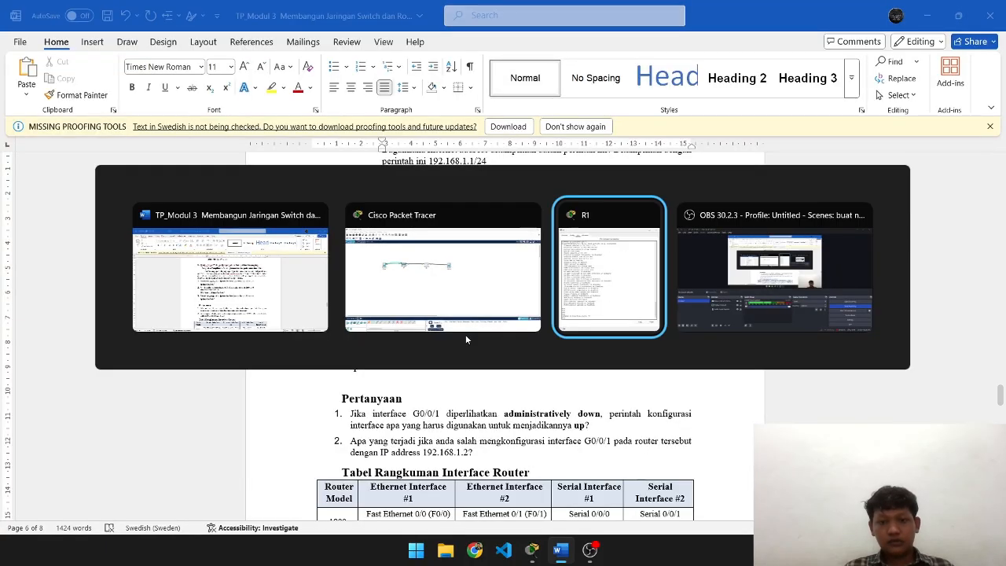
pyautogui.press('Return')
pyautogui.hotkey('alt', 'Tab')
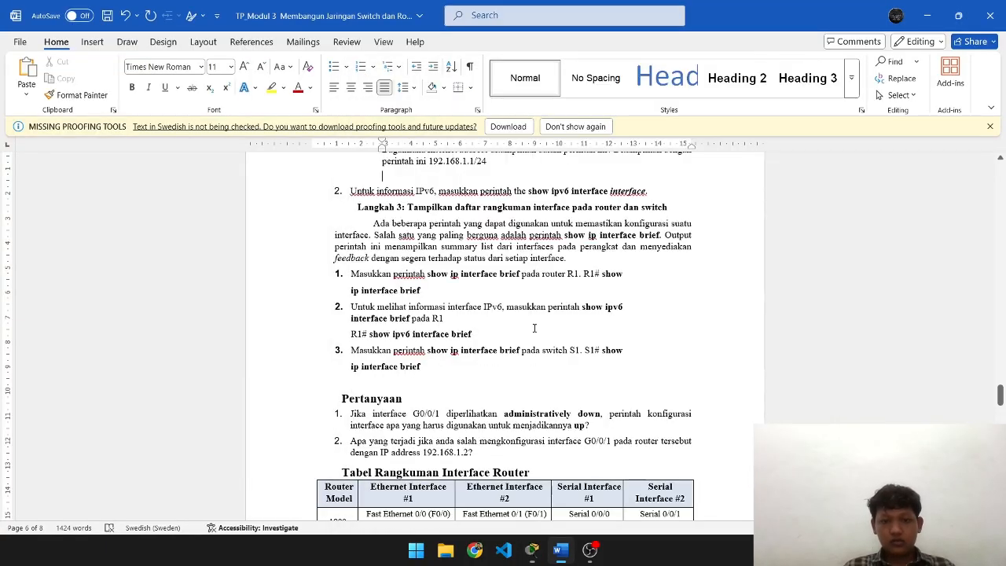
pyautogui.scroll(-1, 532, 235)
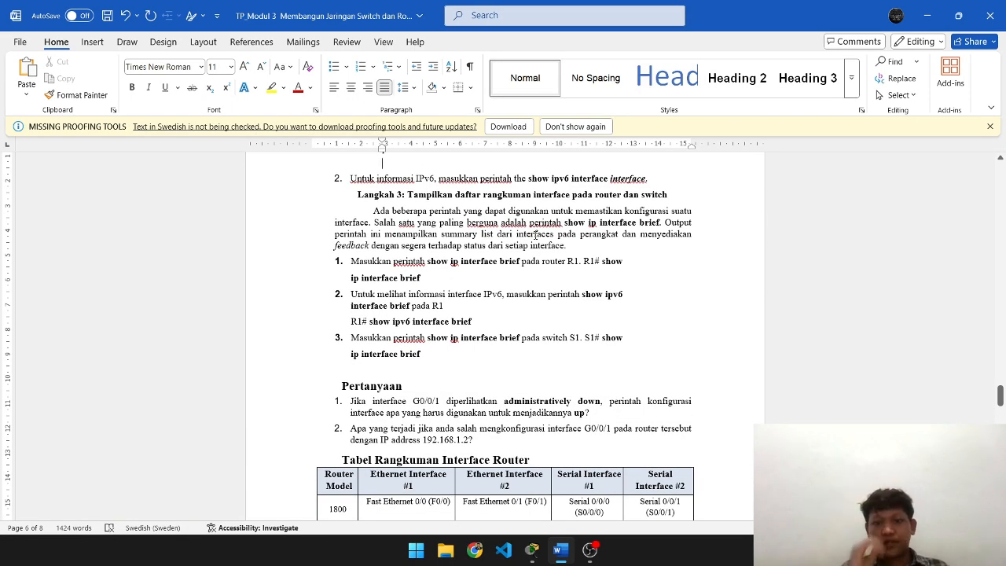
pyautogui.hotkey('alt', 'Tab')
pyautogui.write('sho')
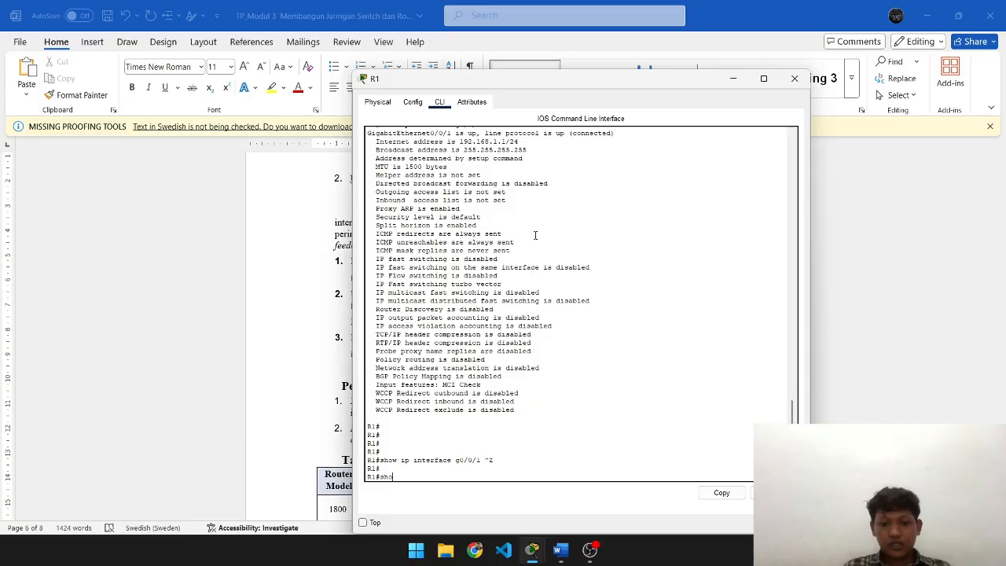
pyautogui.write(' ip')
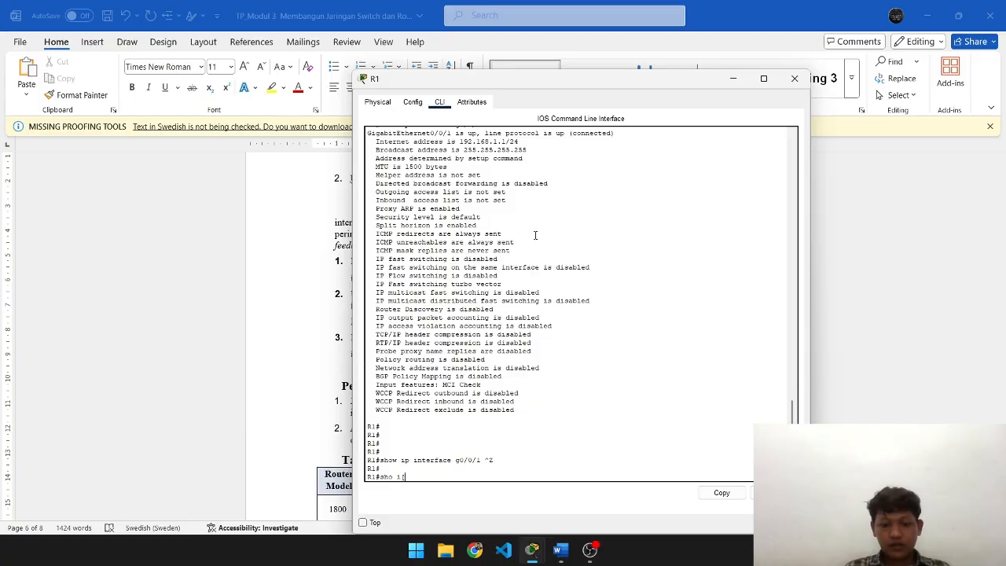
pyautogui.write(' interface')
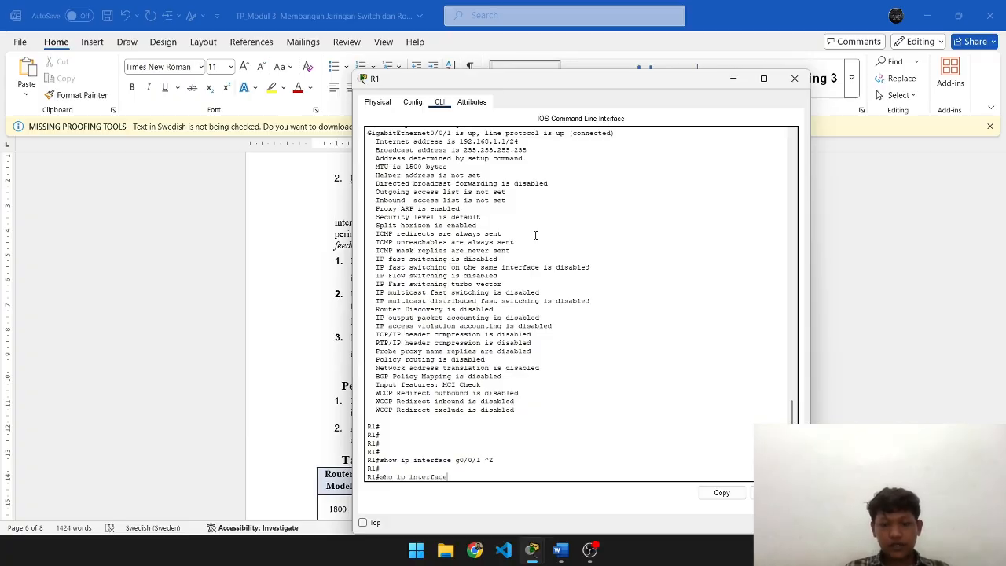
pyautogui.write(' brief')
pyautogui.press('Return')
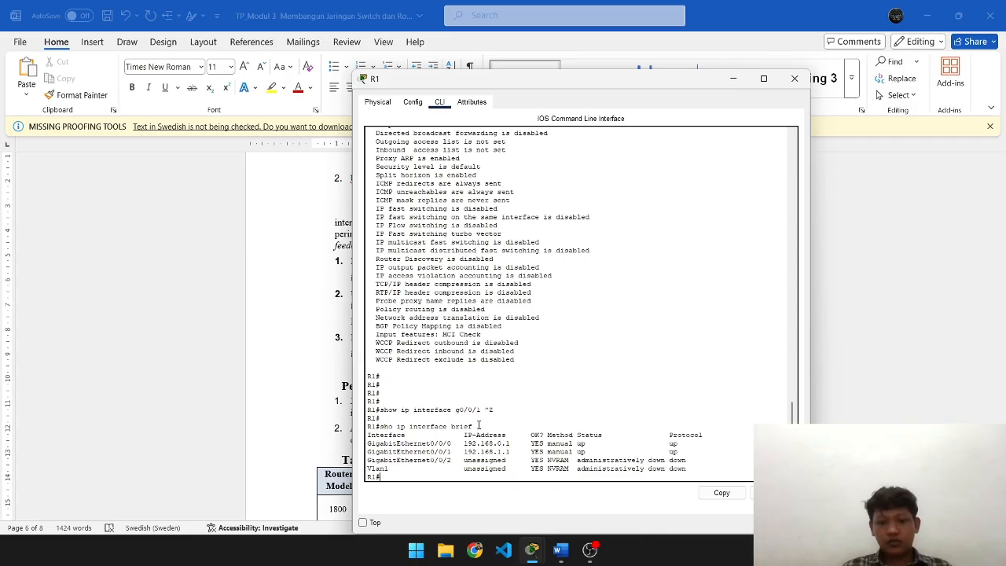
# - Edit the recalled command into 'show ipv6 interface brief', run it, and return to Word
pyautogui.press('Up')
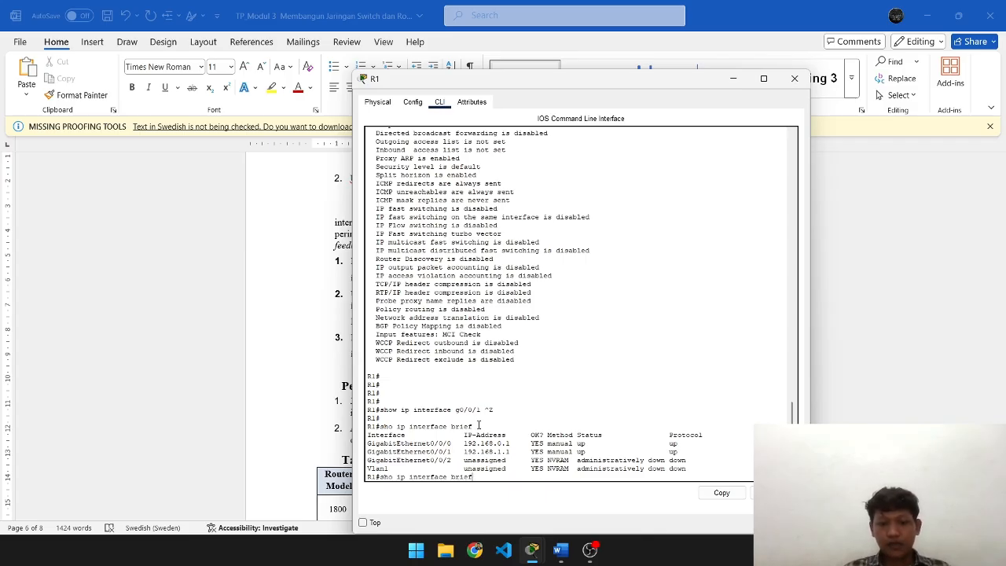
pyautogui.press('Left')
pyautogui.write('v6')
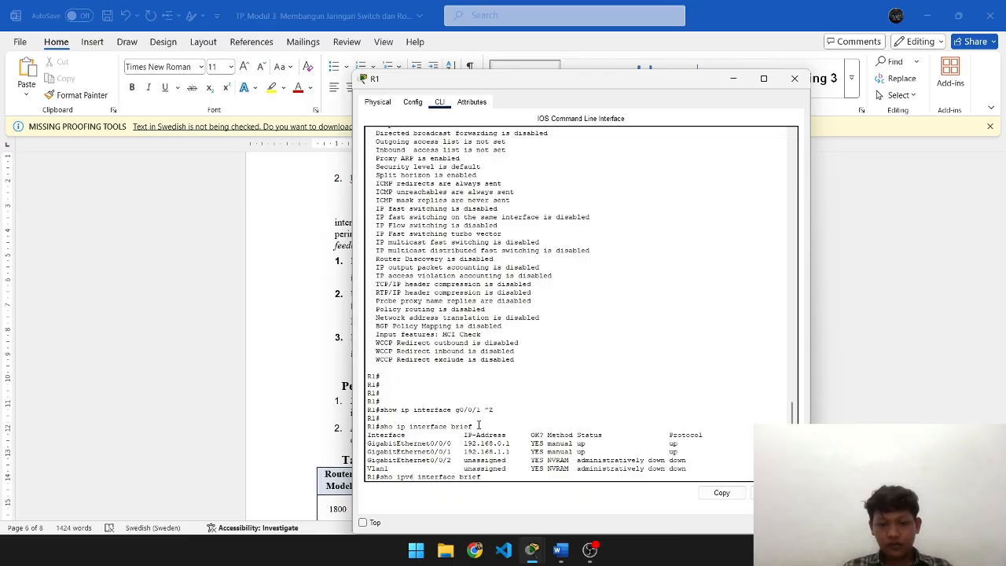
pyautogui.press('Return')
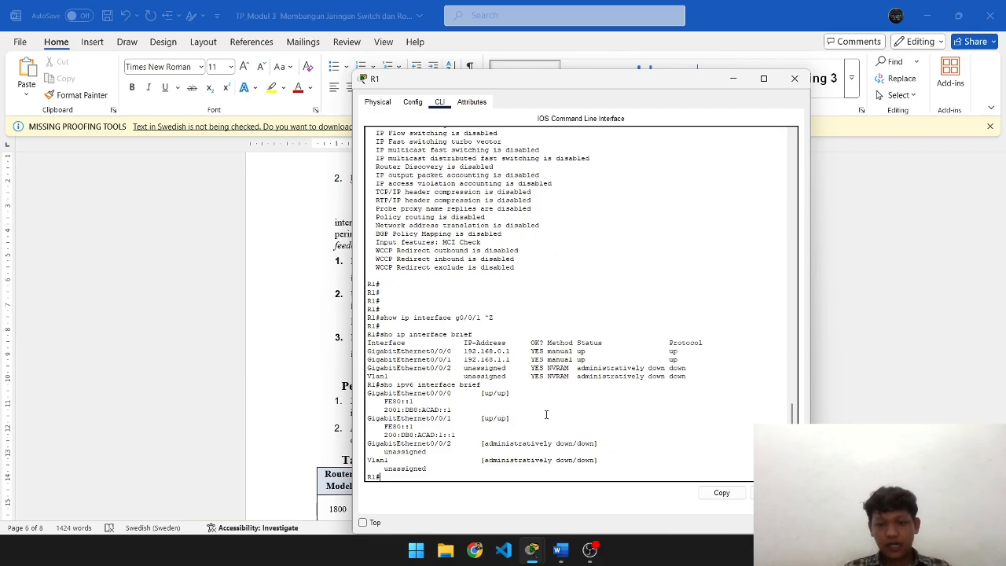
pyautogui.hotkey('alt', 'Tab')
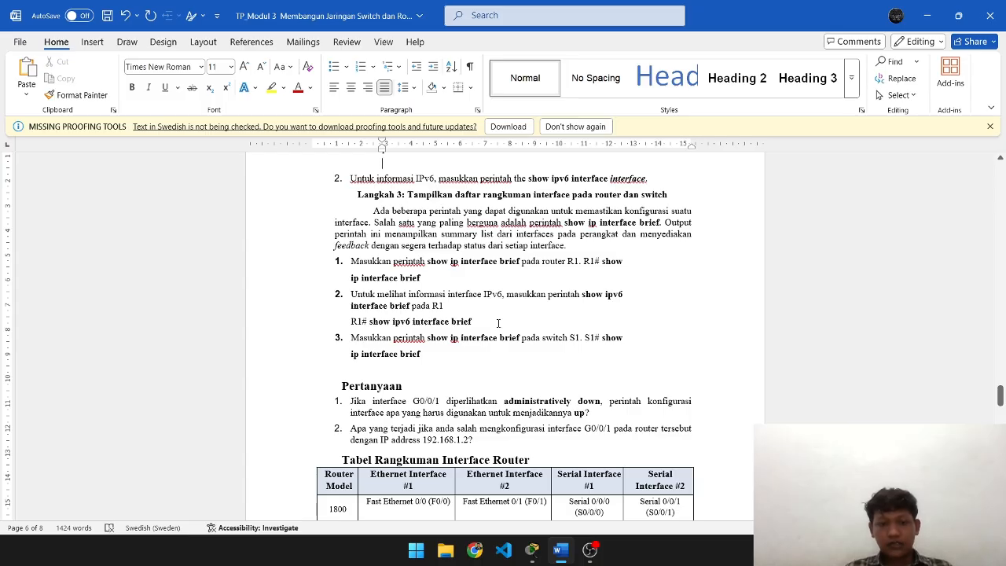
# - Type 'No shutdown' after question 1, which asks how to bring an interface up
pyautogui.scroll(-3, 498, 323)
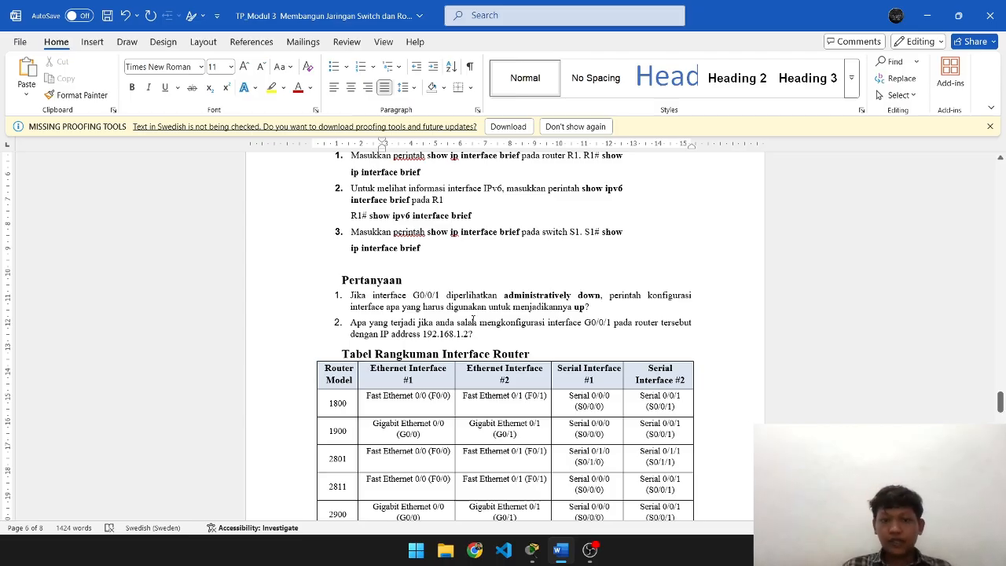
pyautogui.click(606, 309)
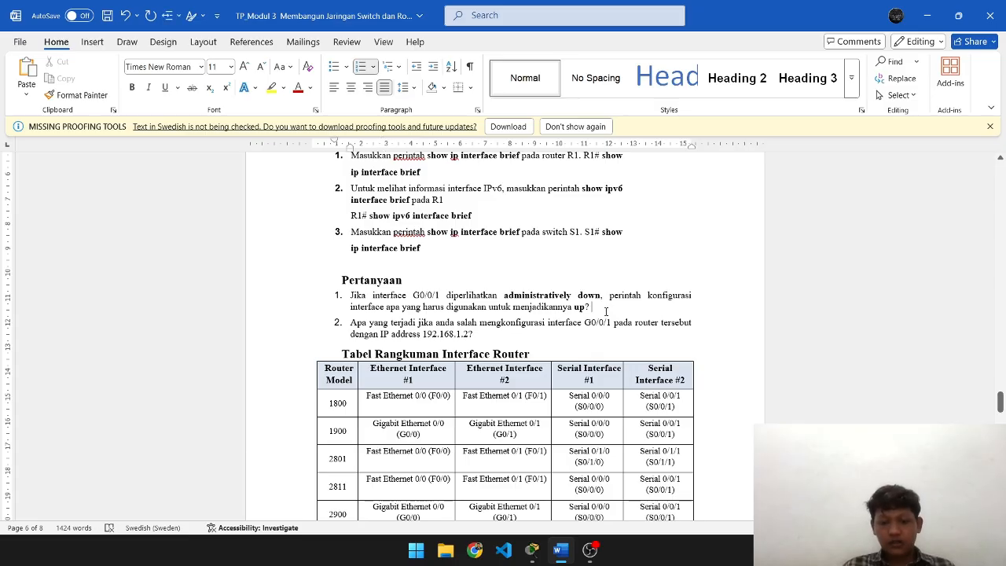
pyautogui.write('No ')
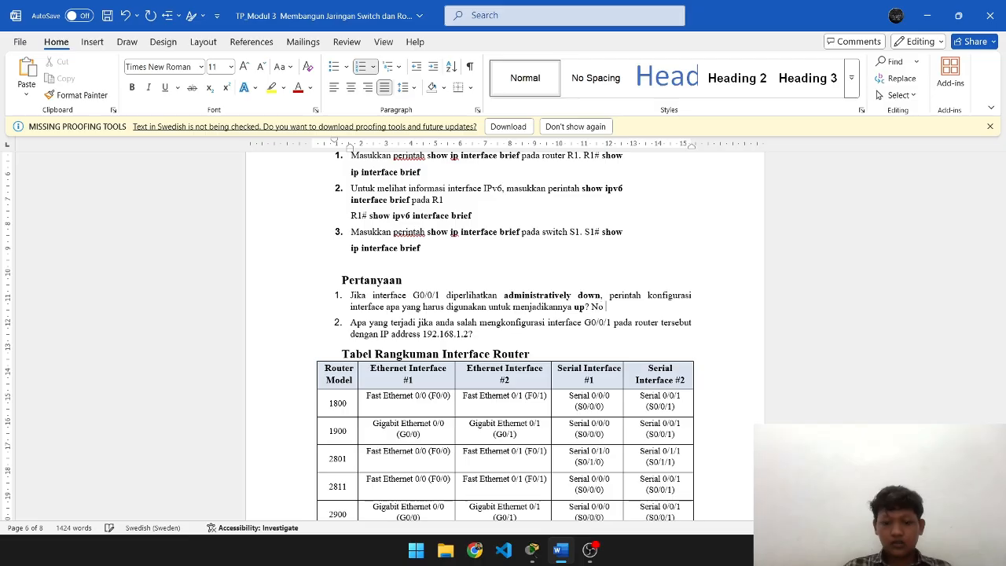
pyautogui.write('shutdown')
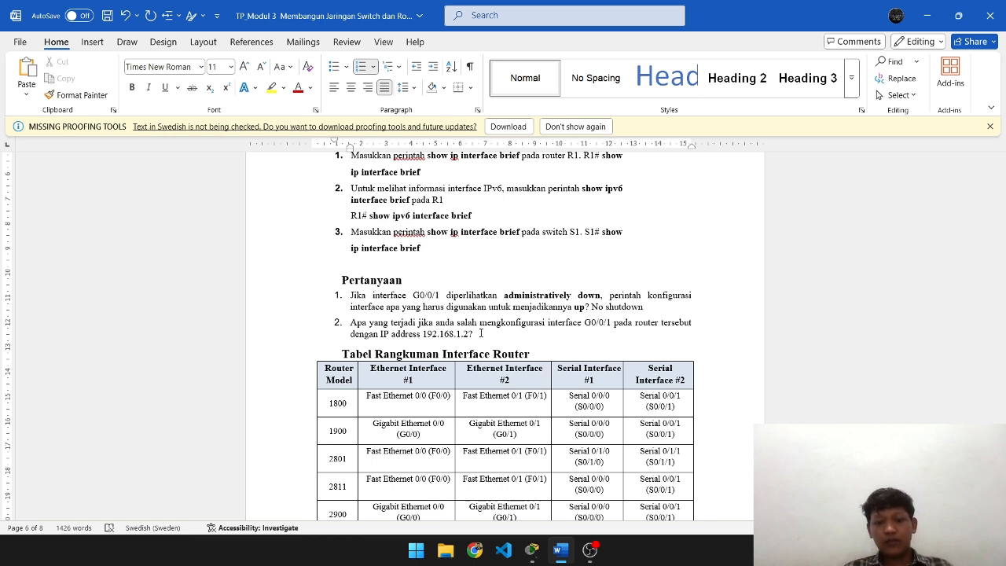
pyautogui.click(484, 333)
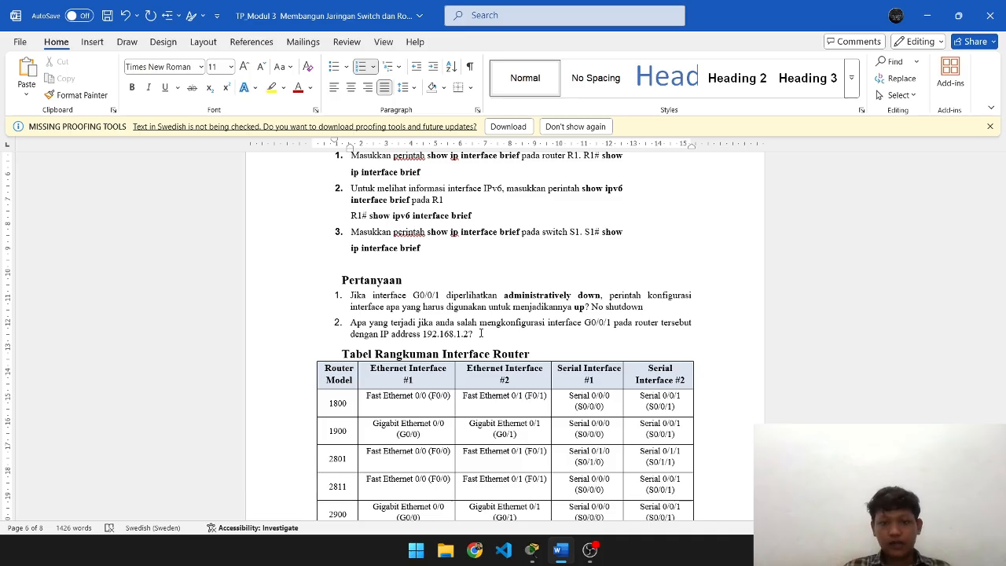
# - List three bulleted answers under question 2: IP conflict with switch 1, PC-A failing to communicate, router unable to route
pyautogui.press('Return')
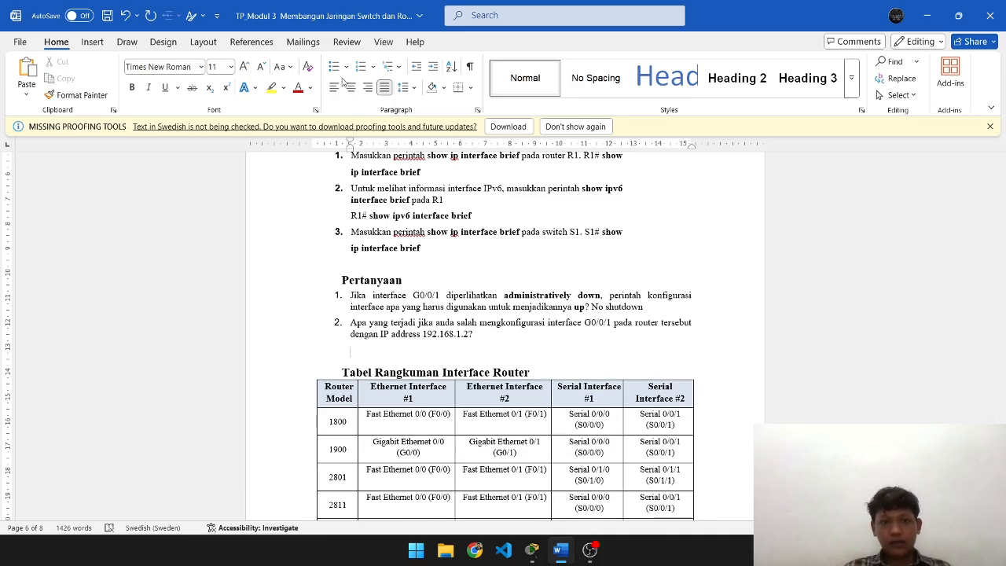
pyautogui.click(334, 67)
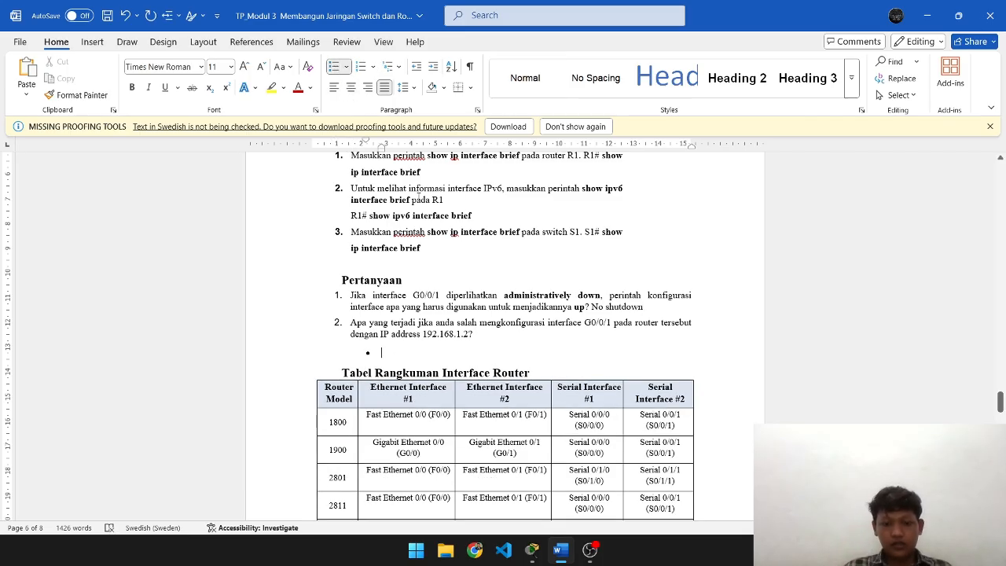
pyautogui.write('Akan terjadi Ip')
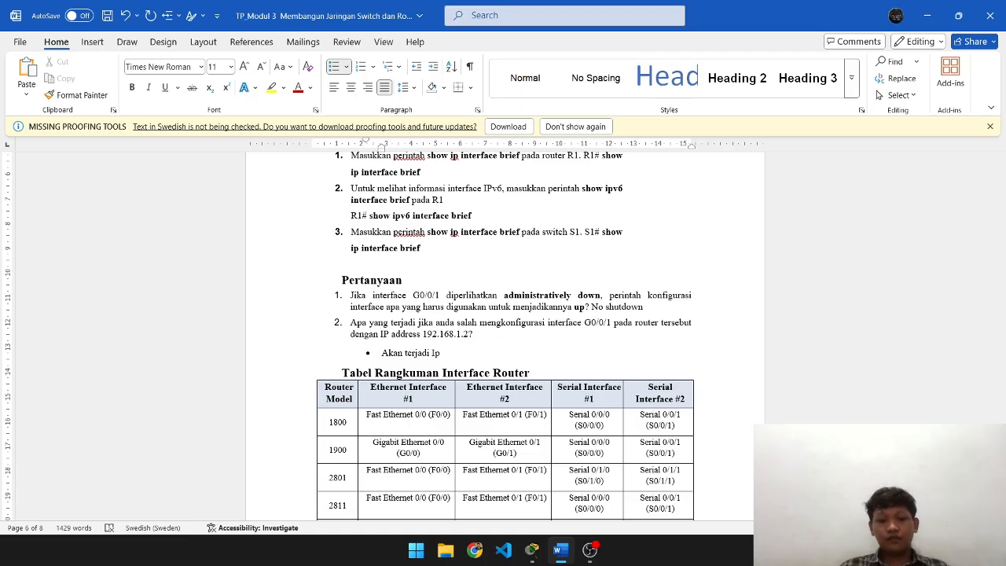
pyautogui.write(' Conflic')
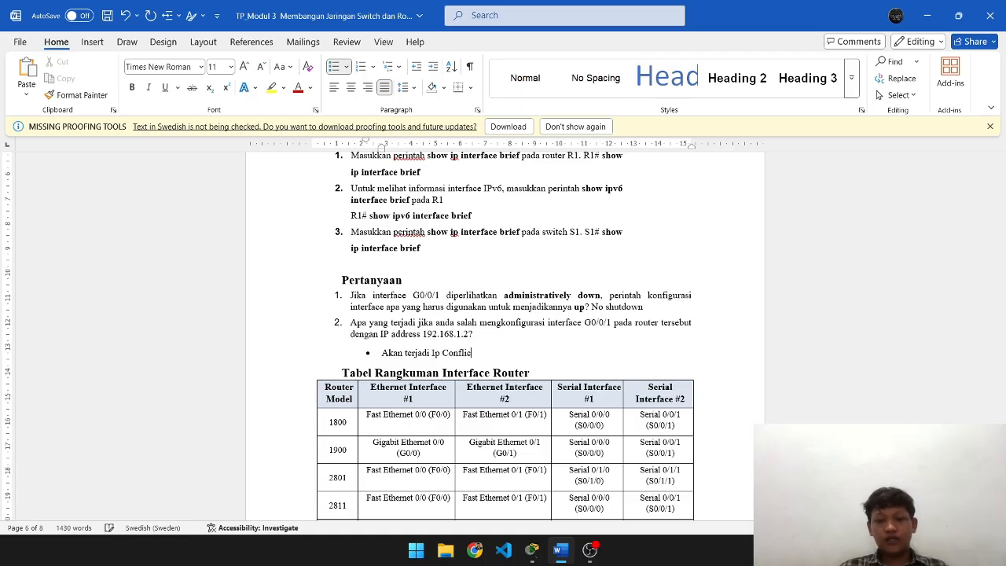
pyautogui.write('t dengan sw')
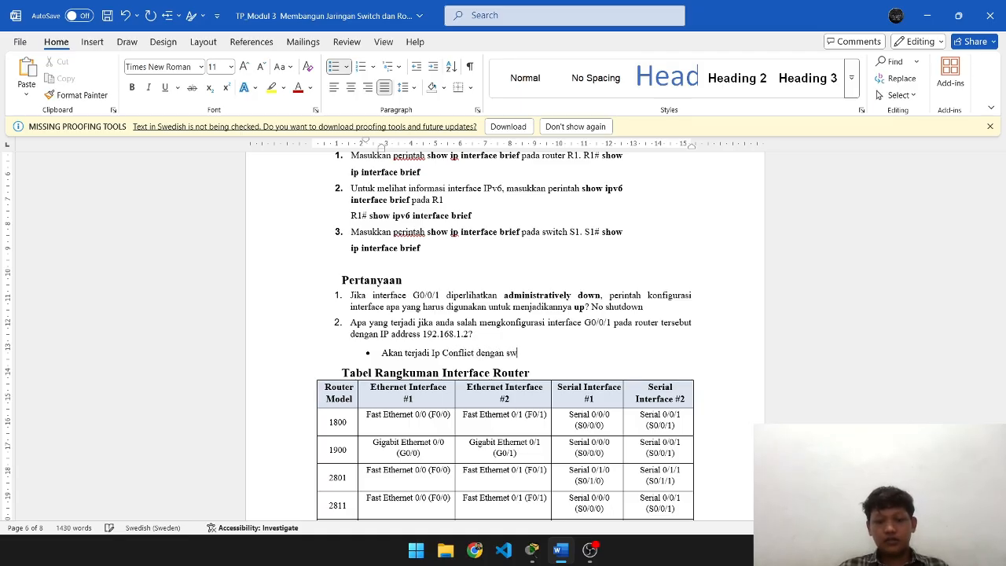
pyautogui.write('itch 1')
pyautogui.press('Return')
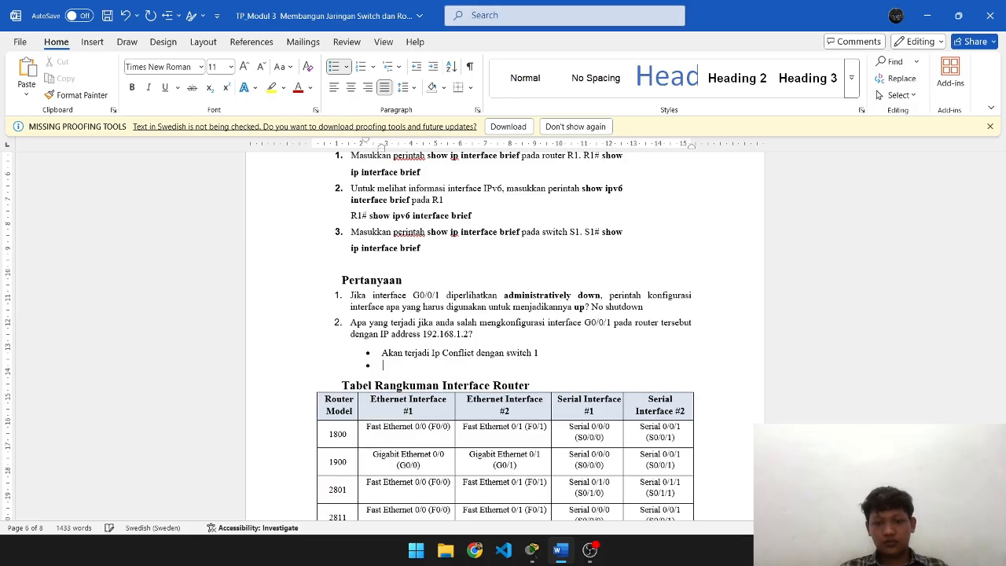
pyautogui.write('PC-A bi')
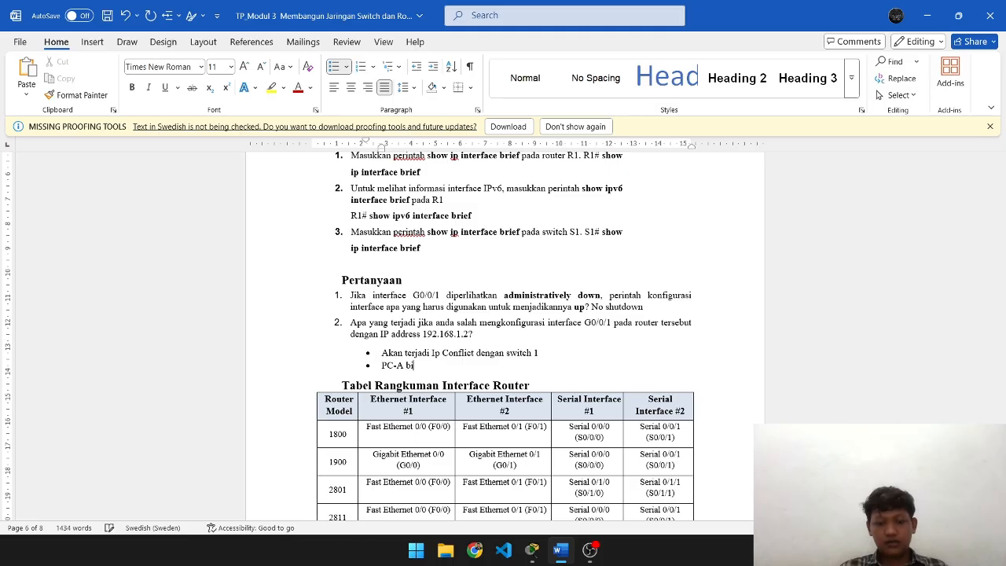
pyautogui.write('sa gagal komunikasi')
pyautogui.press('Return')
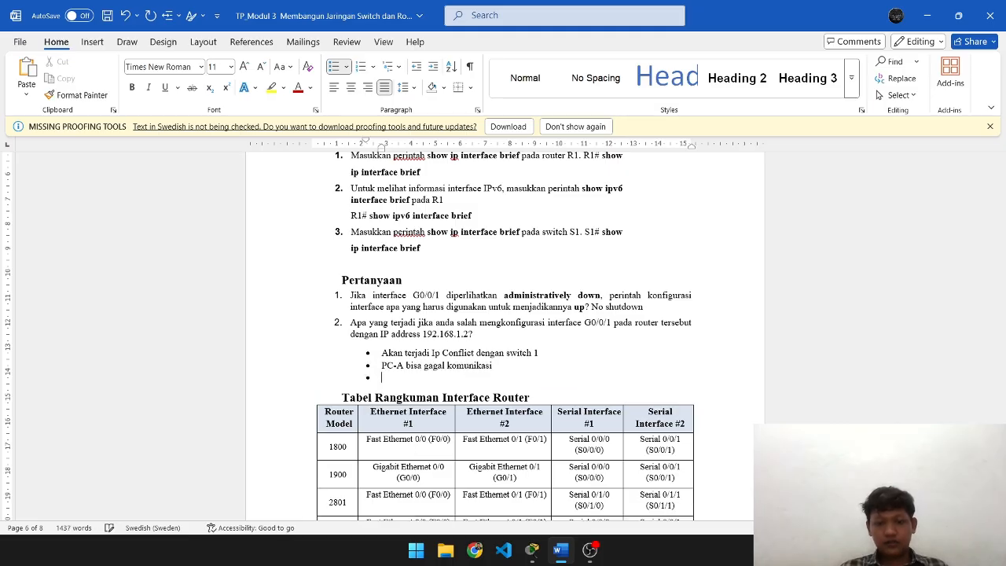
pyautogui.write('Router ')
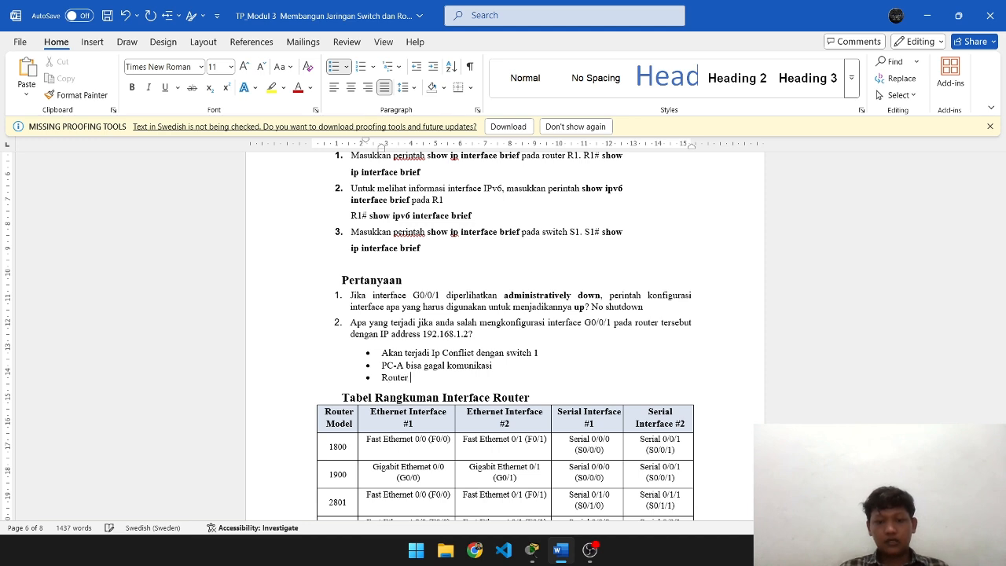
pyautogui.write('Mungking ti')
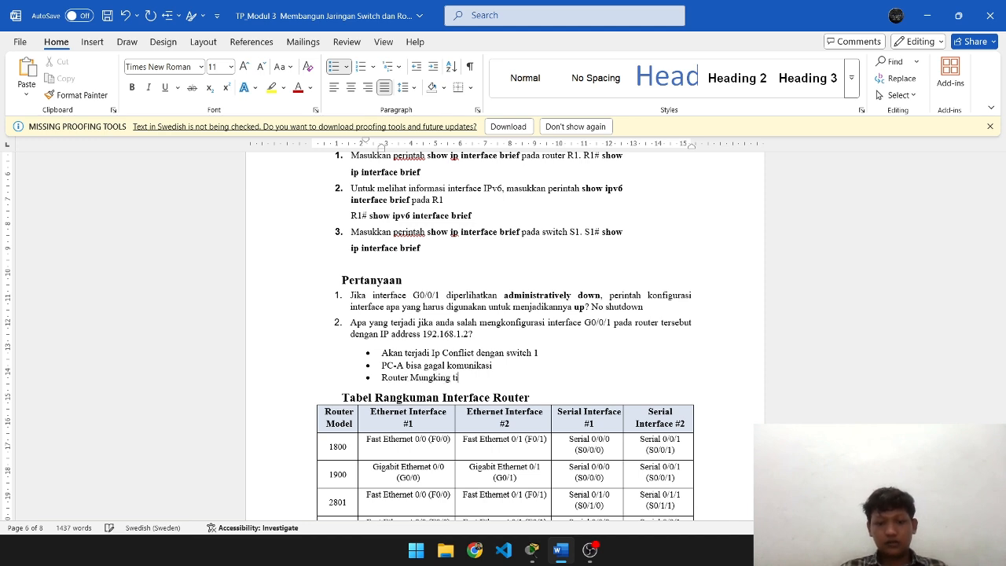
pyautogui.write('dak bisa melkaku')
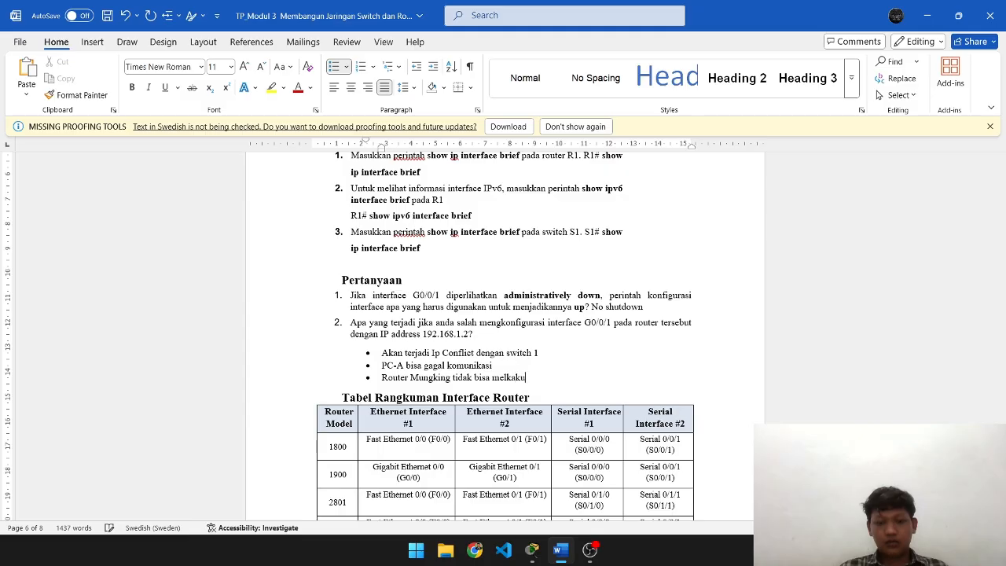
pyautogui.write('kan routing')
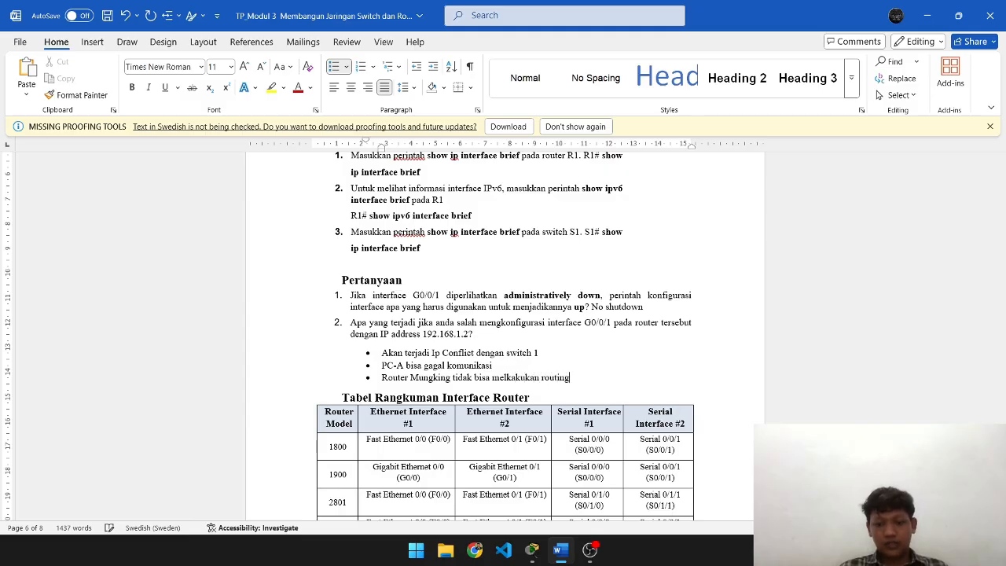
pyautogui.write(' di jaringan tersebut')
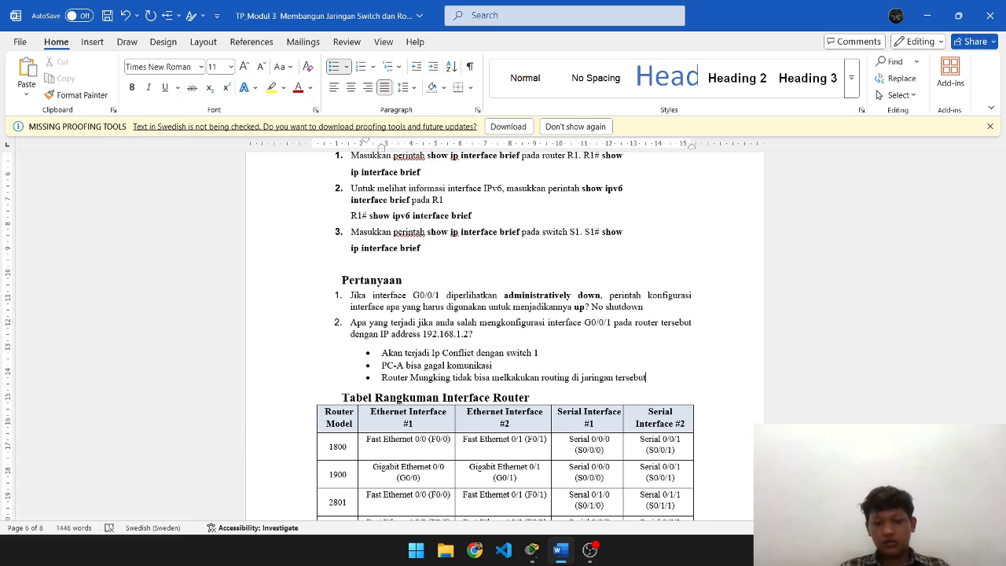
pyautogui.hotkey('ctrl', 'Home')
pyautogui.press('alt')
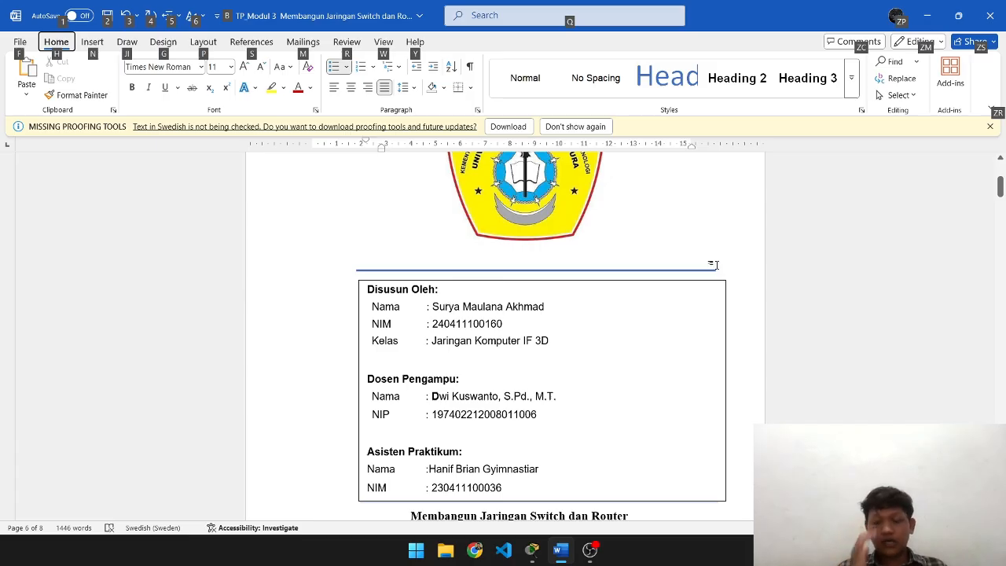
pyautogui.hotkey('alt', 'Tab')
pyautogui.hotkey('alt', 'Tab')
pyautogui.hotkey('alt', 'Tab')
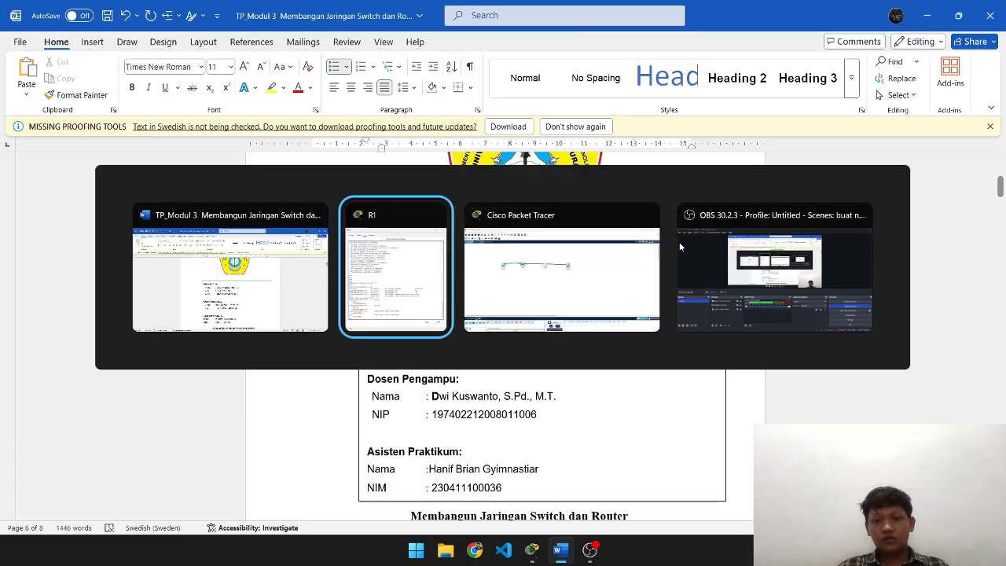